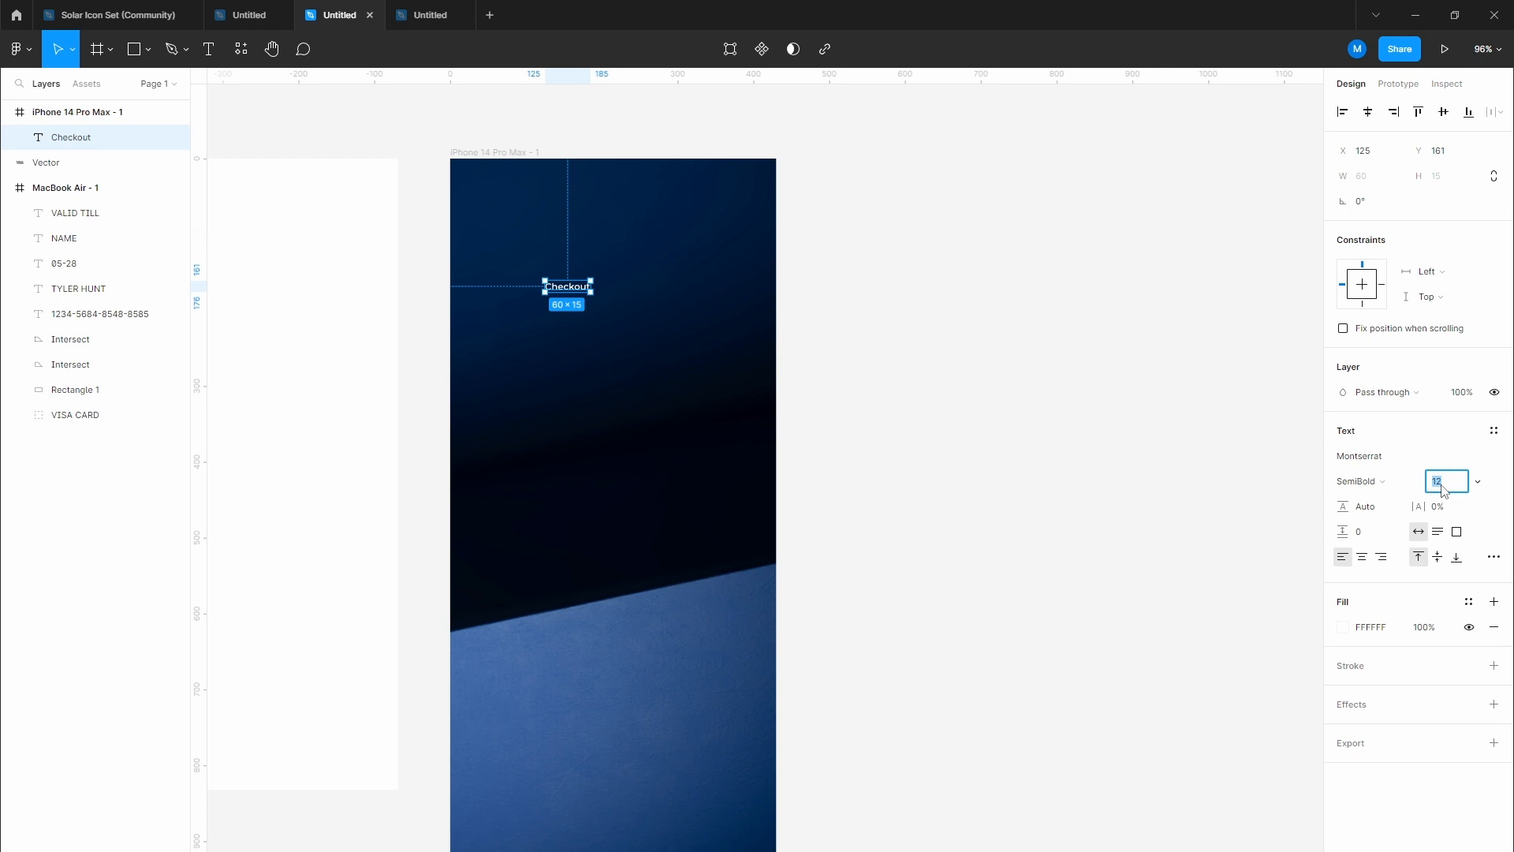
Step: Set the white Checkout title on the iPhone frame to font size 26
{"action": "key", "text": "Return"}
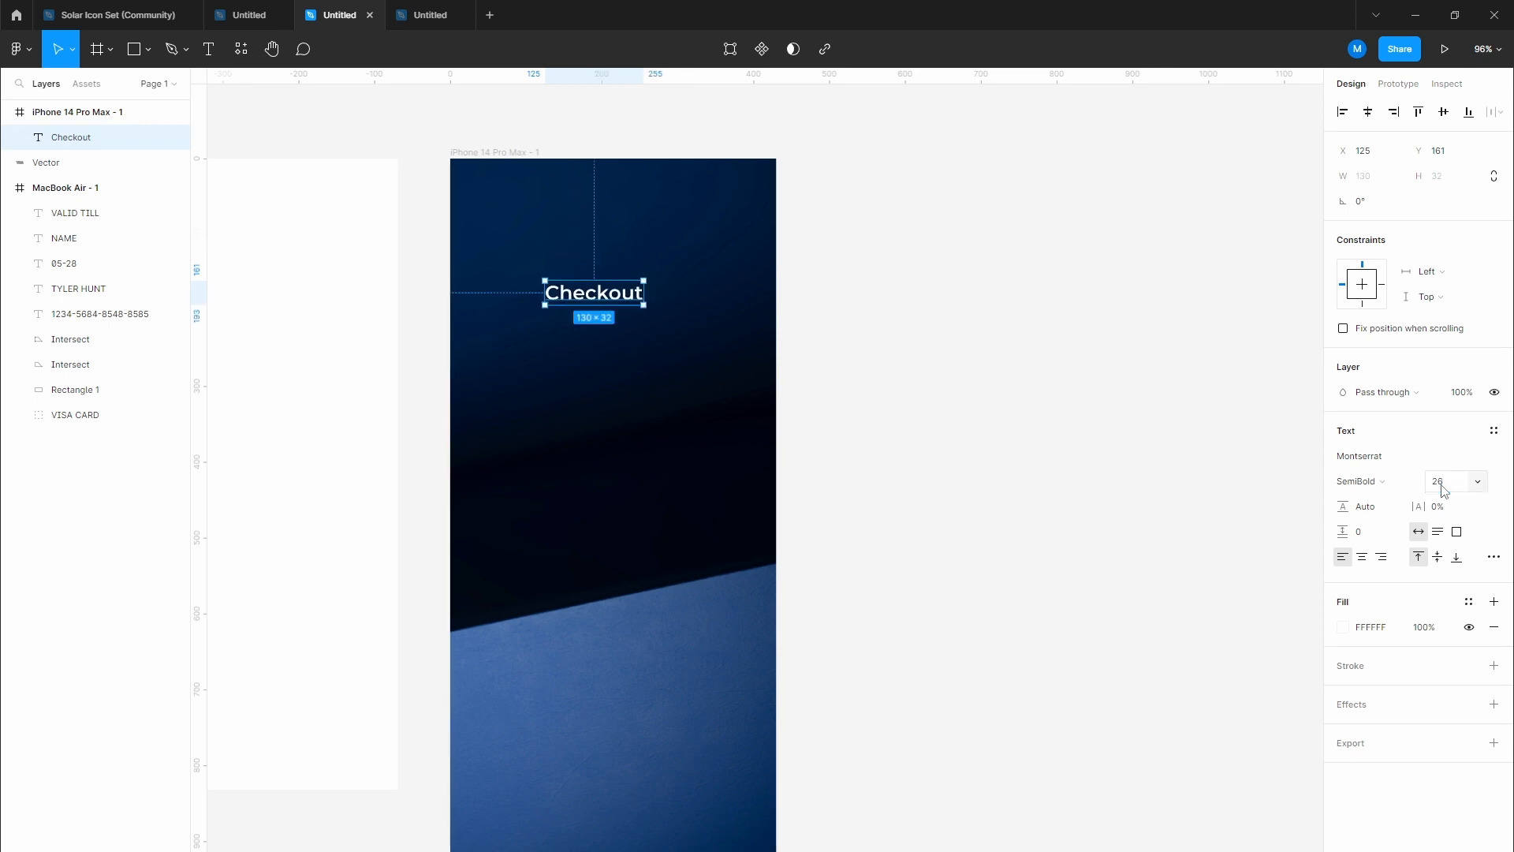
Step: Duplicate the Checkout heading and change the copy's text to $300.00
{"action": "mouse_move", "coordinate": [624, 296]}
{"action": "left_mouse_down"}
{"action": "mouse_move", "coordinate": [645, 295]}
{"action": "mouse_move", "coordinate": [645, 266]}
{"action": "mouse_move", "coordinate": [640, 295]}
{"action": "left_mouse_up"}
{"action": "double_click", "coordinate": [639, 292]}
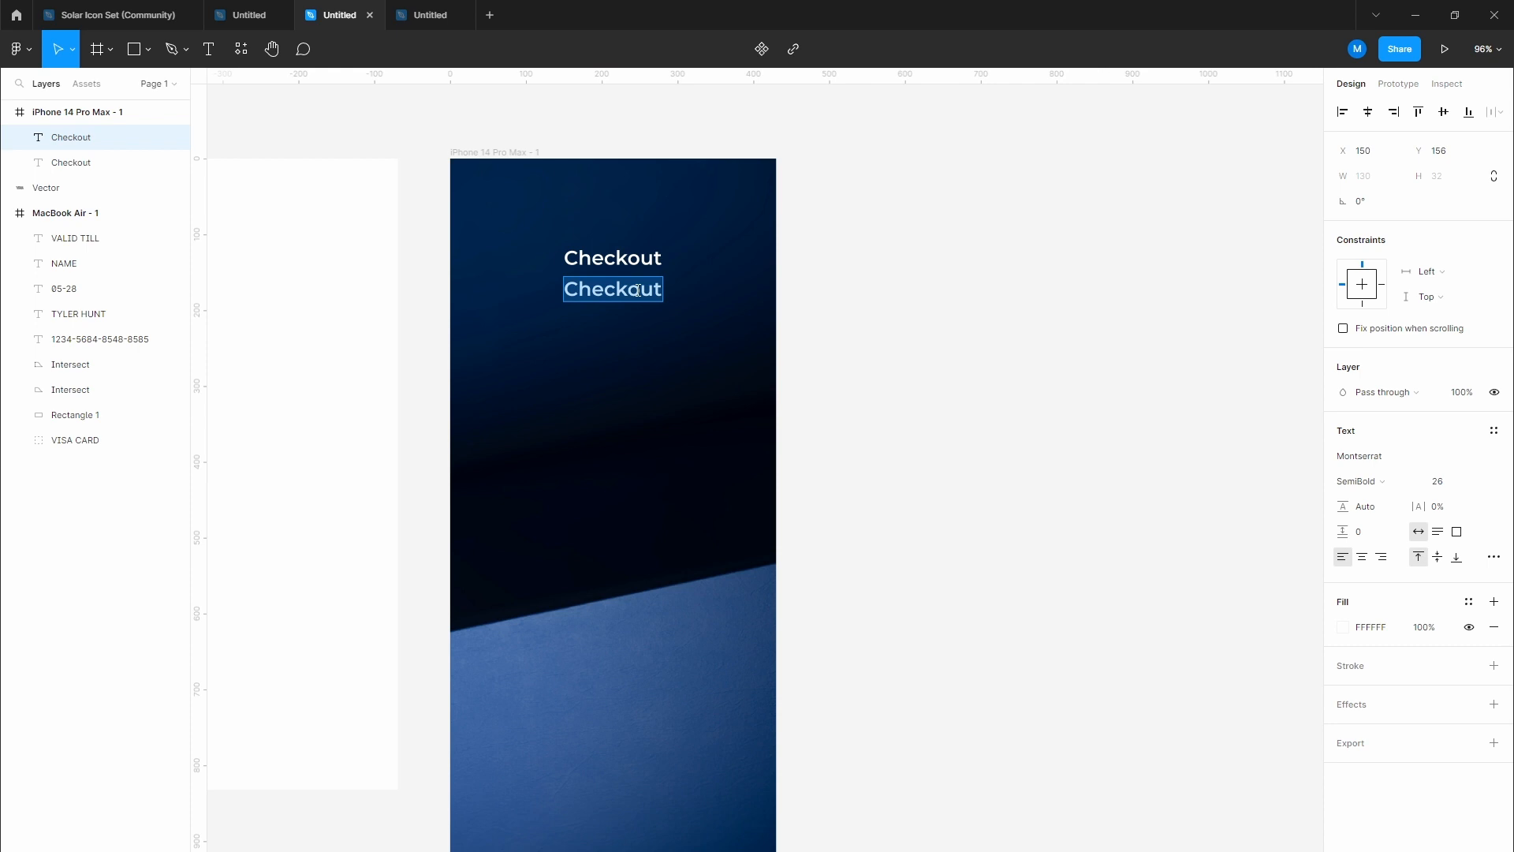
{"action": "type", "text": "$"}
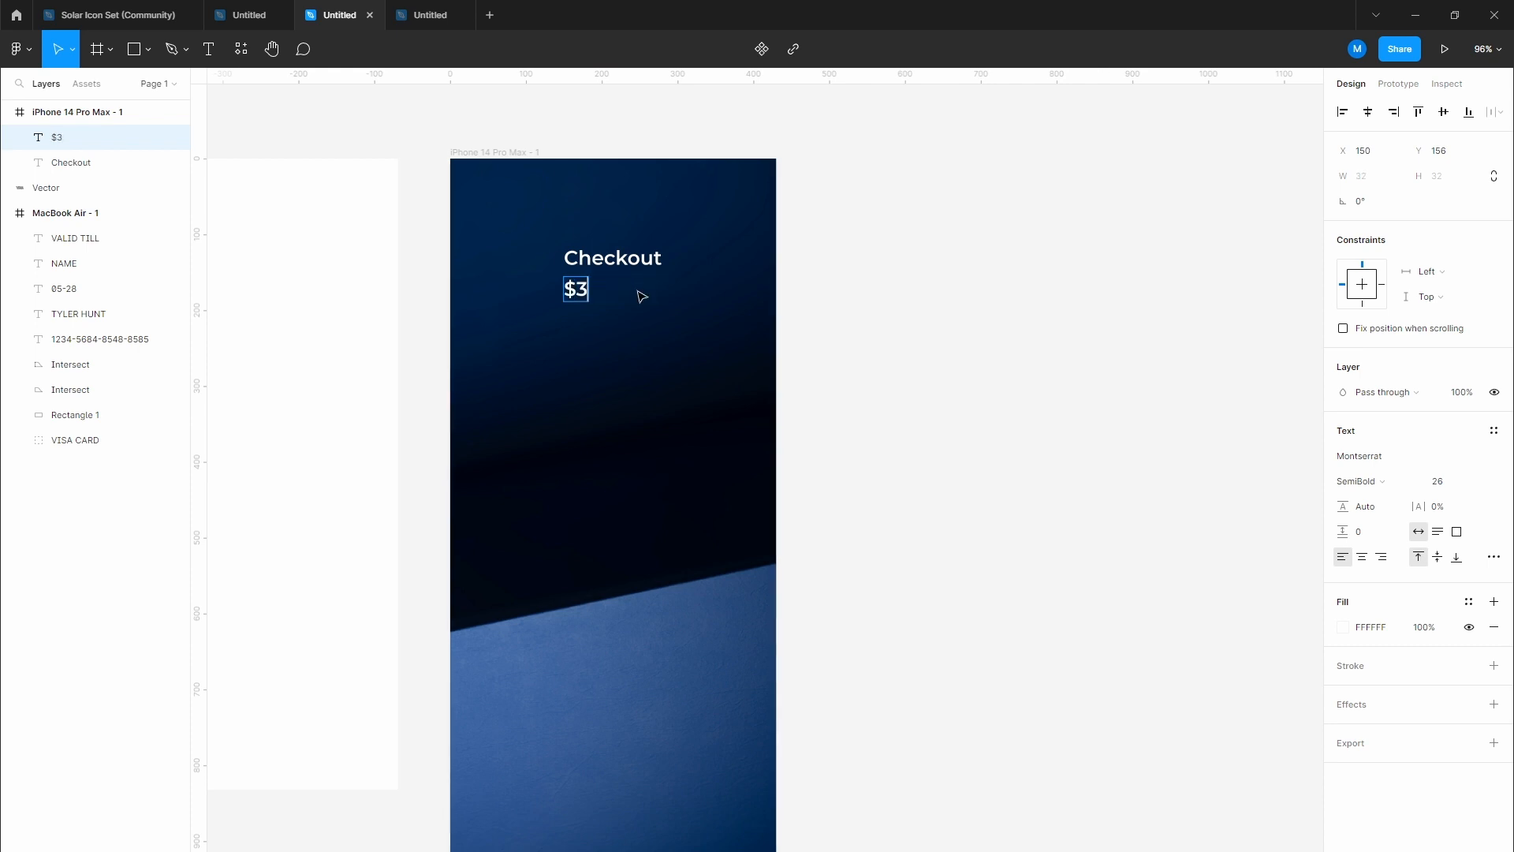
{"action": "type", "text": "300.00"}
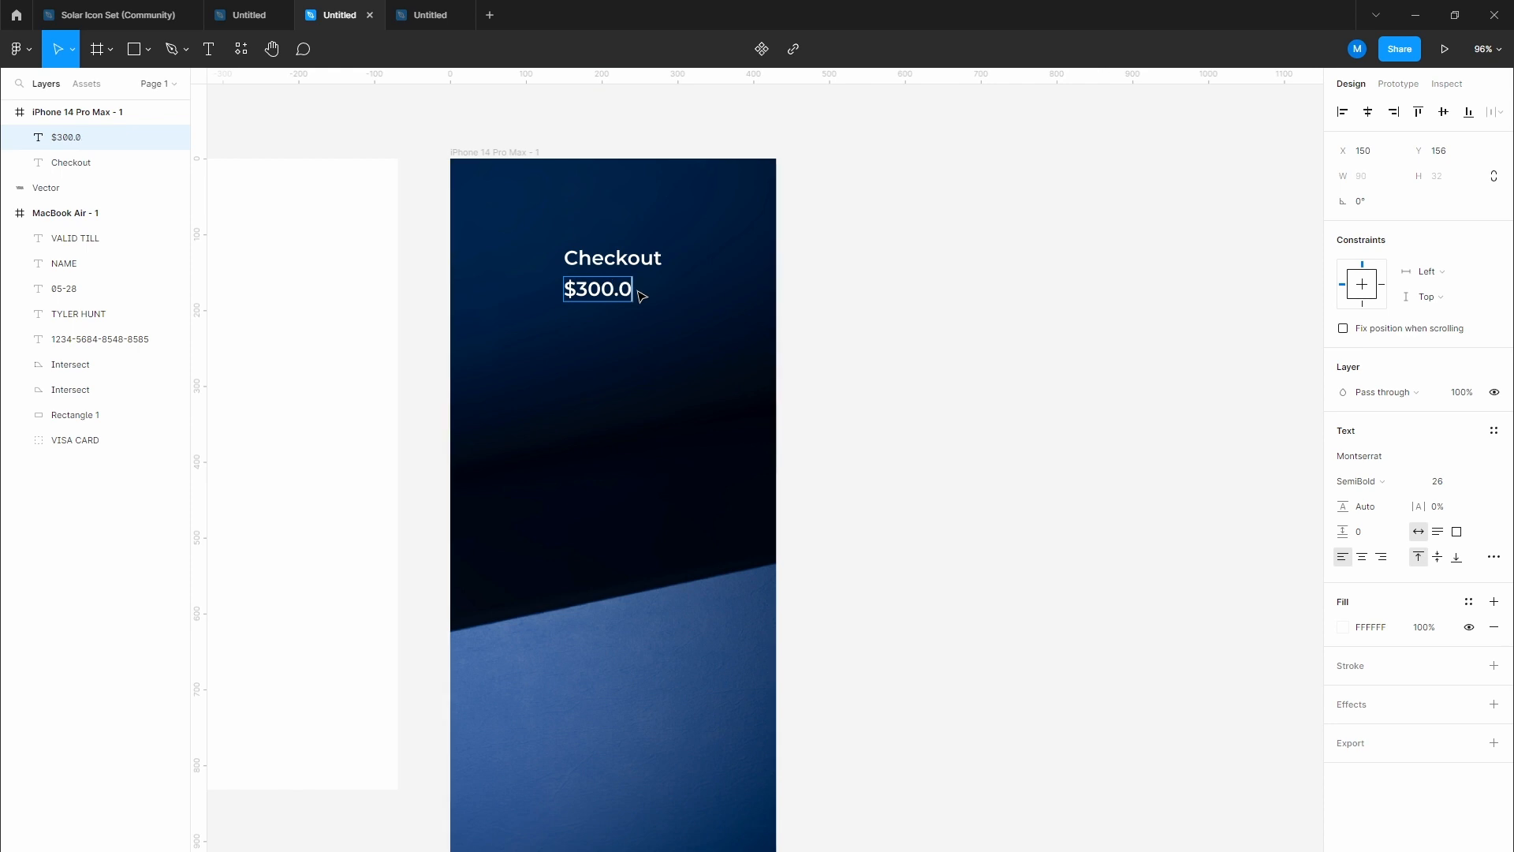
{"action": "key", "text": "Escape"}
{"action": "left_click", "coordinate": [902, 342]}
{"action": "scroll", "coordinate": [597, 224], "scroll_direction": "up", "scroll_amount": 5}
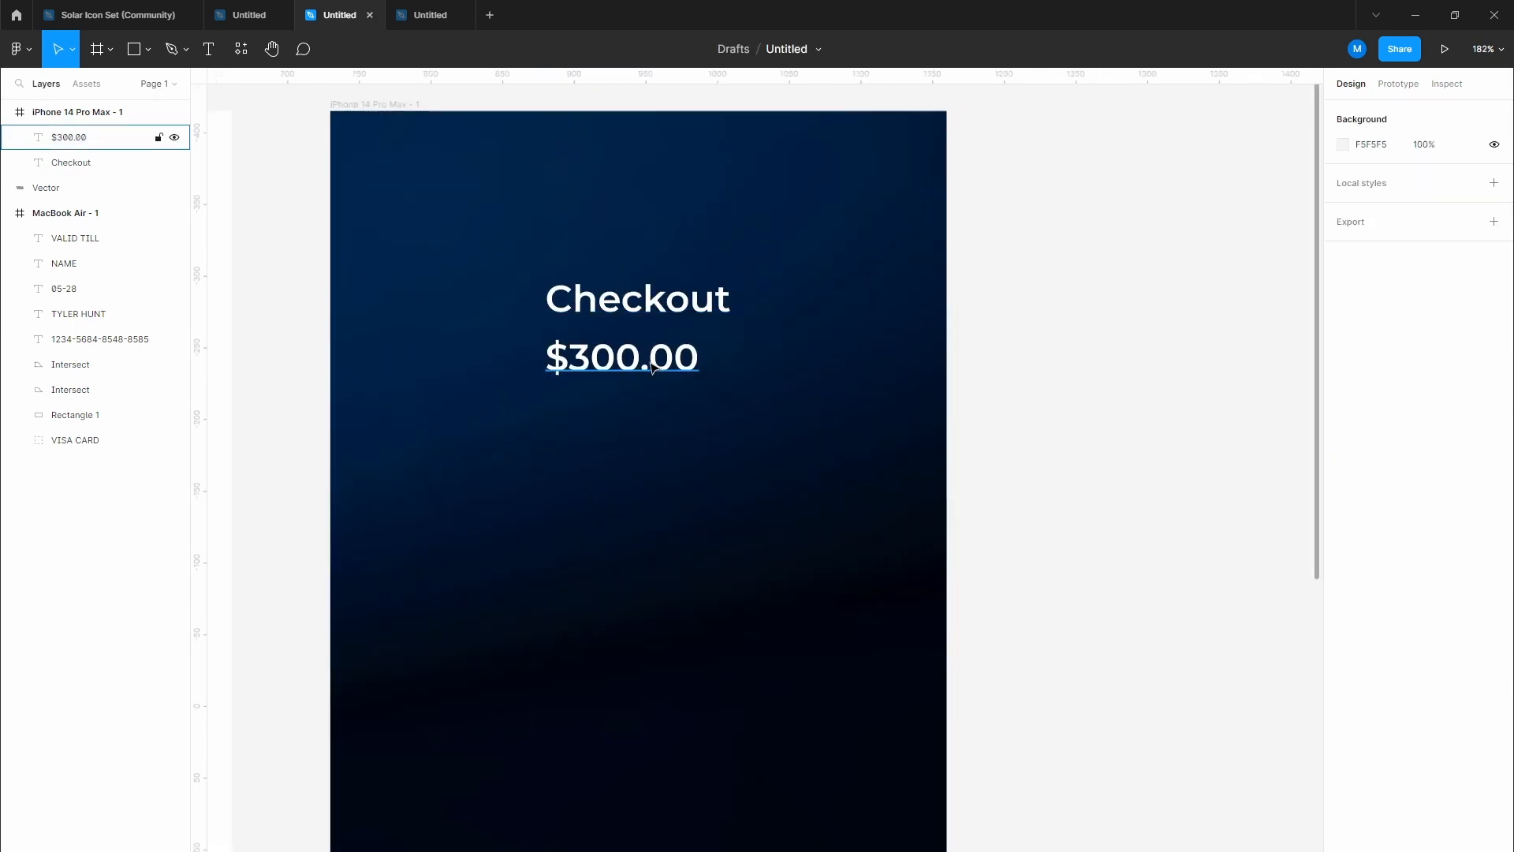
{"action": "mouse_move", "coordinate": [655, 364]}
{"action": "left_mouse_down"}
{"action": "mouse_move", "coordinate": [686, 367]}
{"action": "mouse_move", "coordinate": [670, 365]}
{"action": "left_mouse_up"}
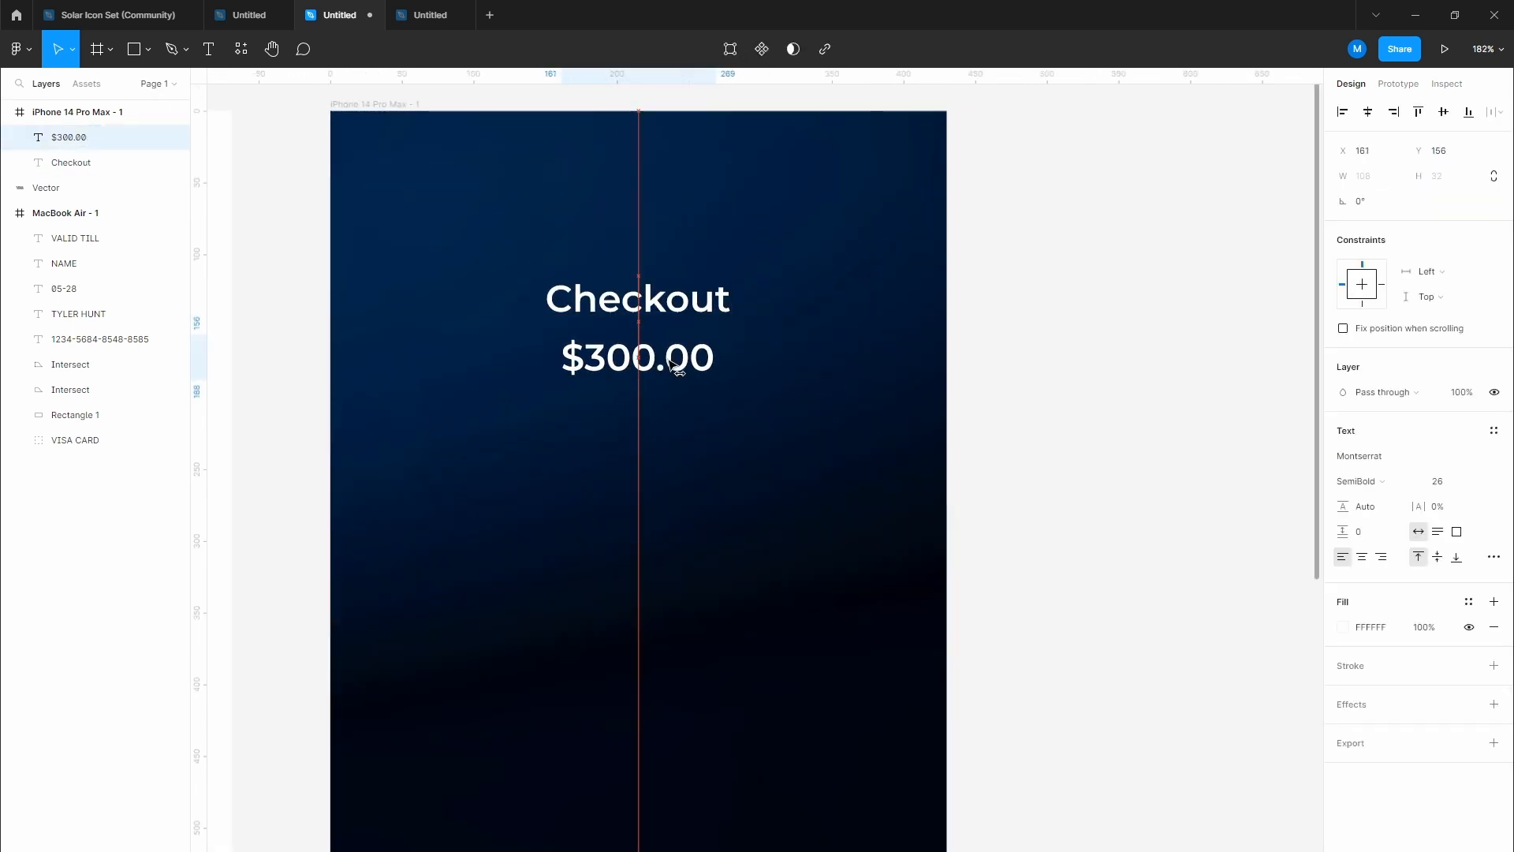
Step: Make the $300.00 price Light weight at size 22, centred under Checkout
{"action": "left_click", "coordinate": [1449, 482]}
{"action": "type", "text": "2"}
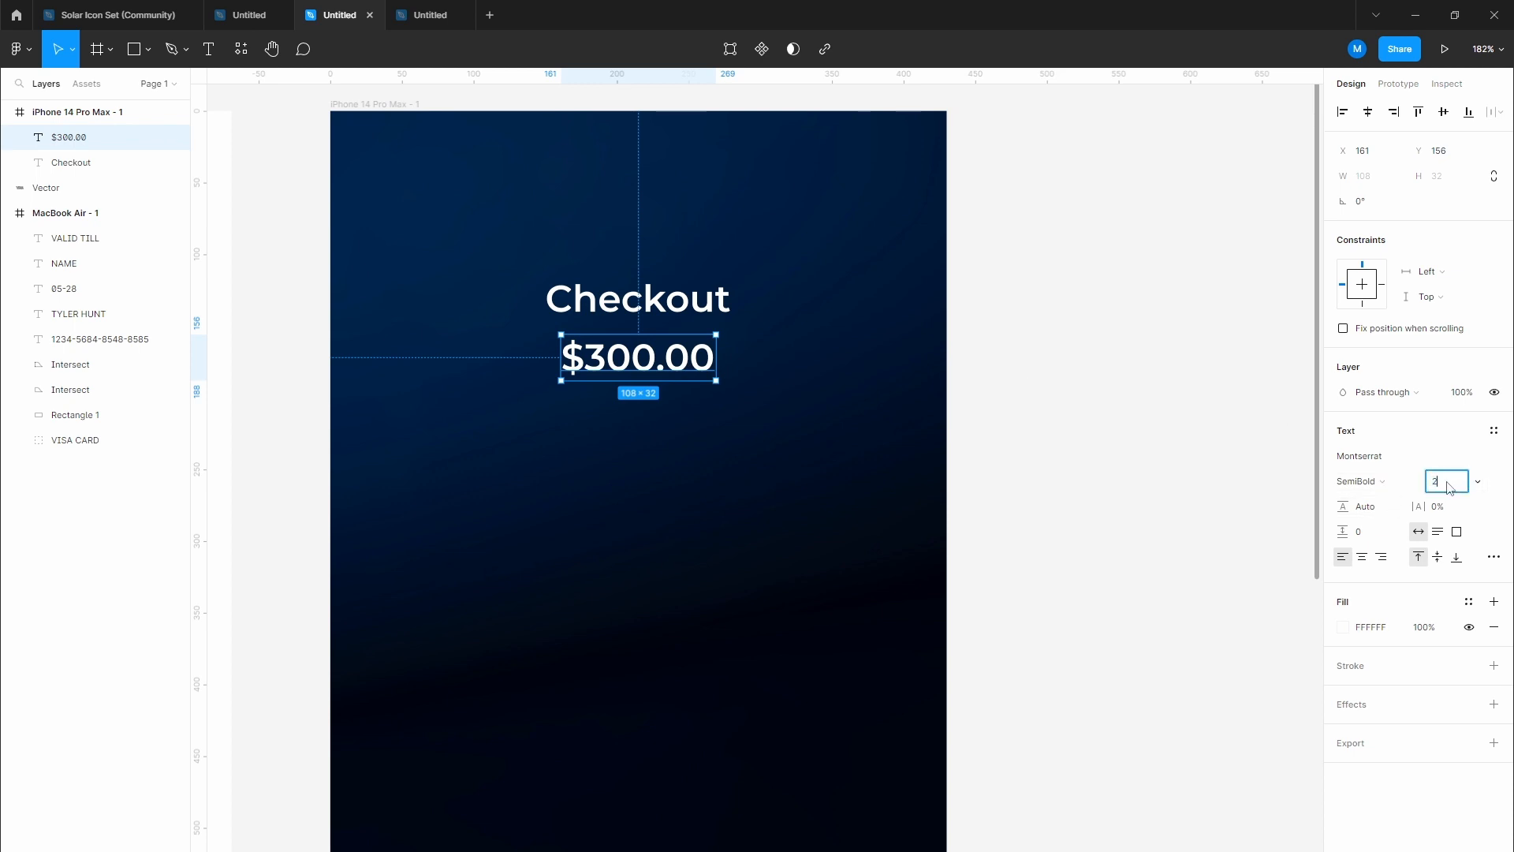
{"action": "type", "text": "2"}
{"action": "key", "text": "Return"}
{"action": "left_click_drag", "start_coordinate": [657, 356], "coordinate": [669, 356]}
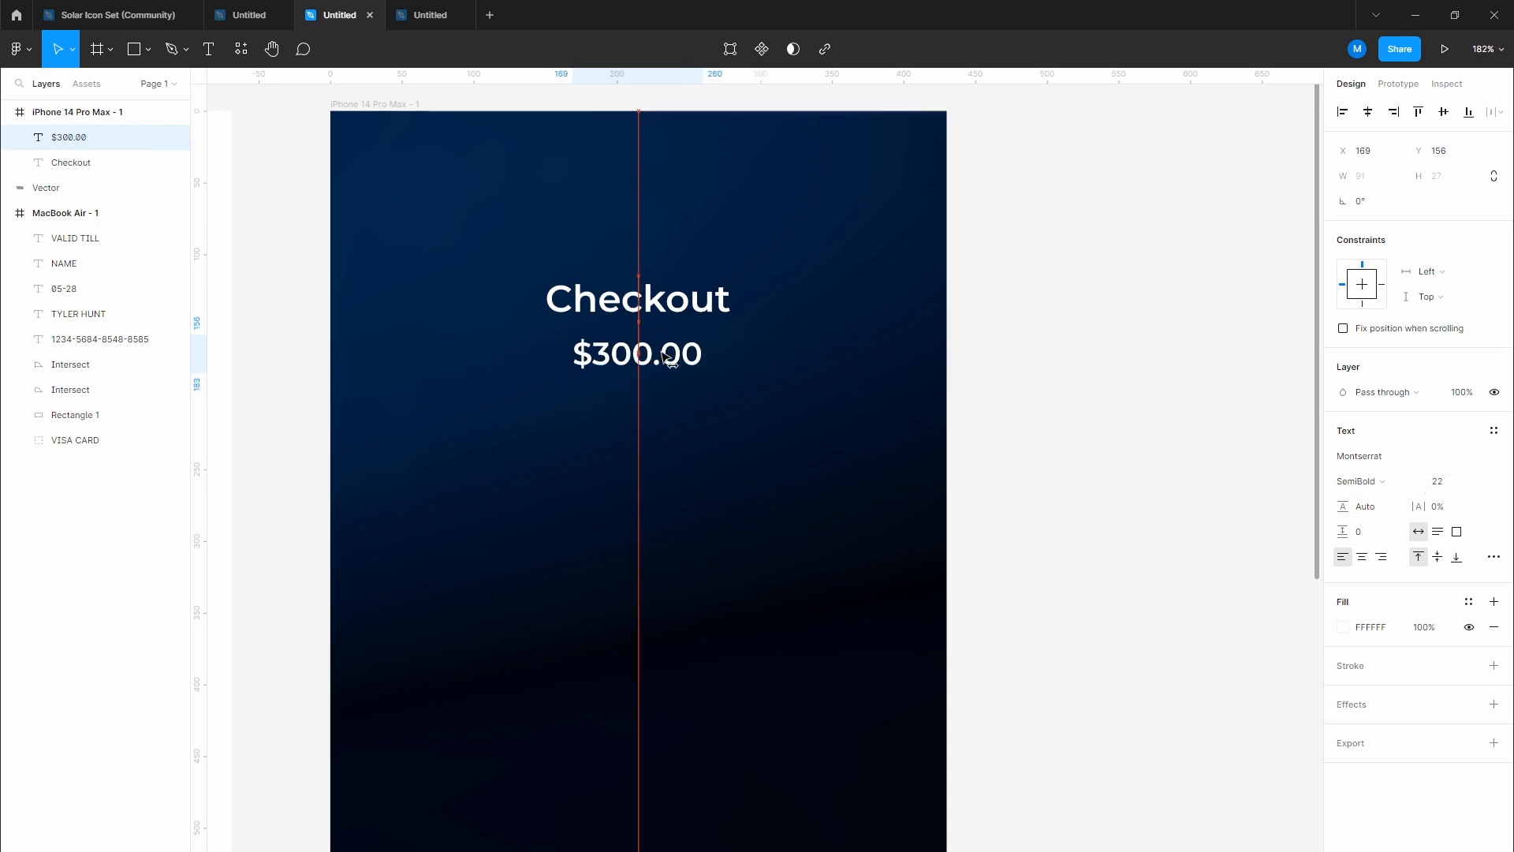
{"action": "left_click", "coordinate": [1380, 483]}
{"action": "left_click", "coordinate": [1369, 426]}
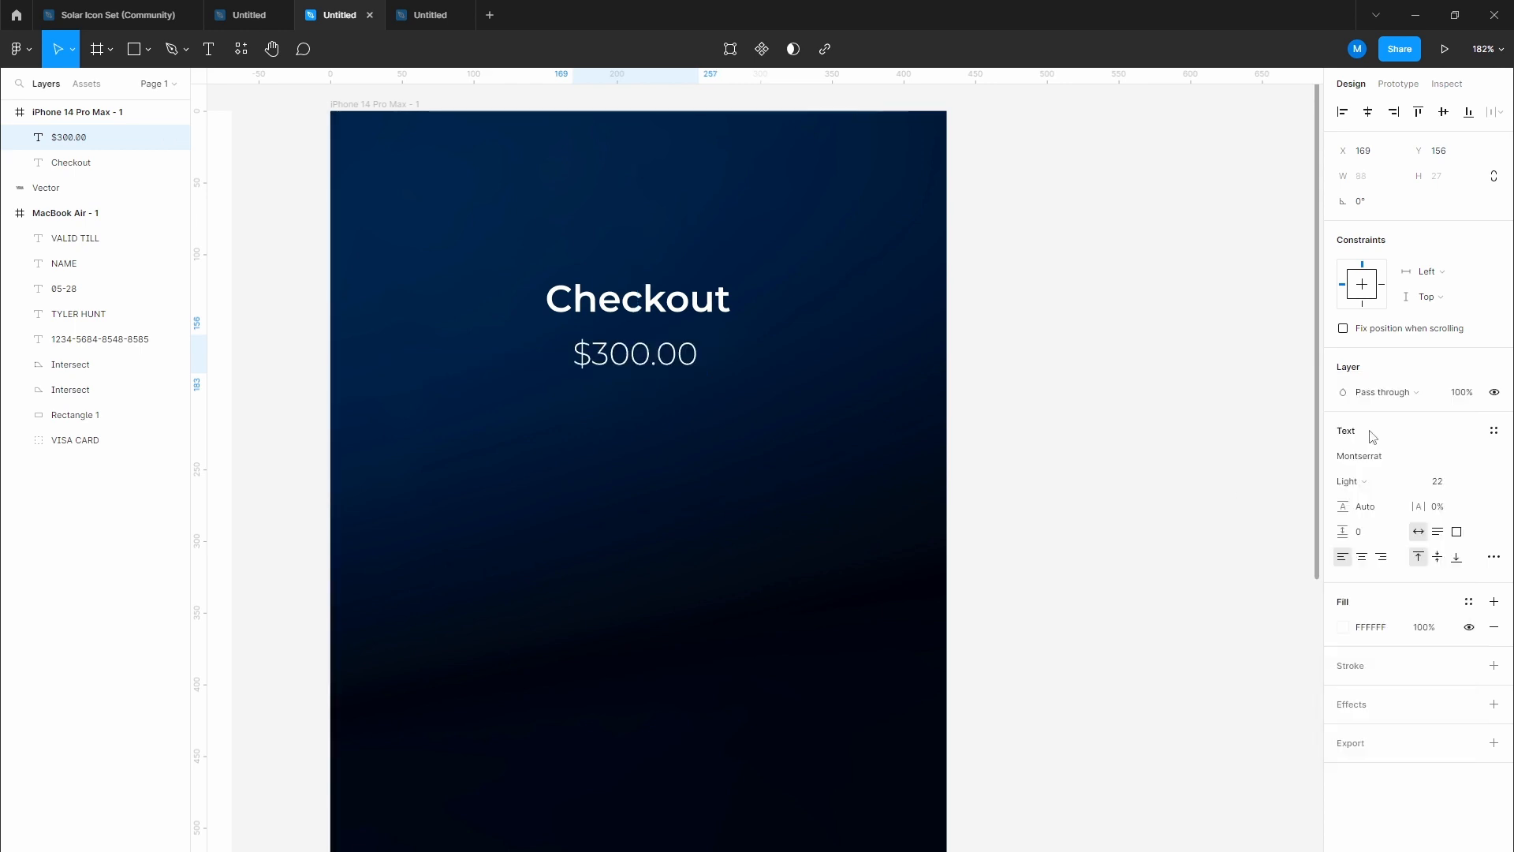
{"action": "left_click_drag", "start_coordinate": [657, 365], "coordinate": [666, 366]}
{"action": "left_click", "coordinate": [1091, 405]}
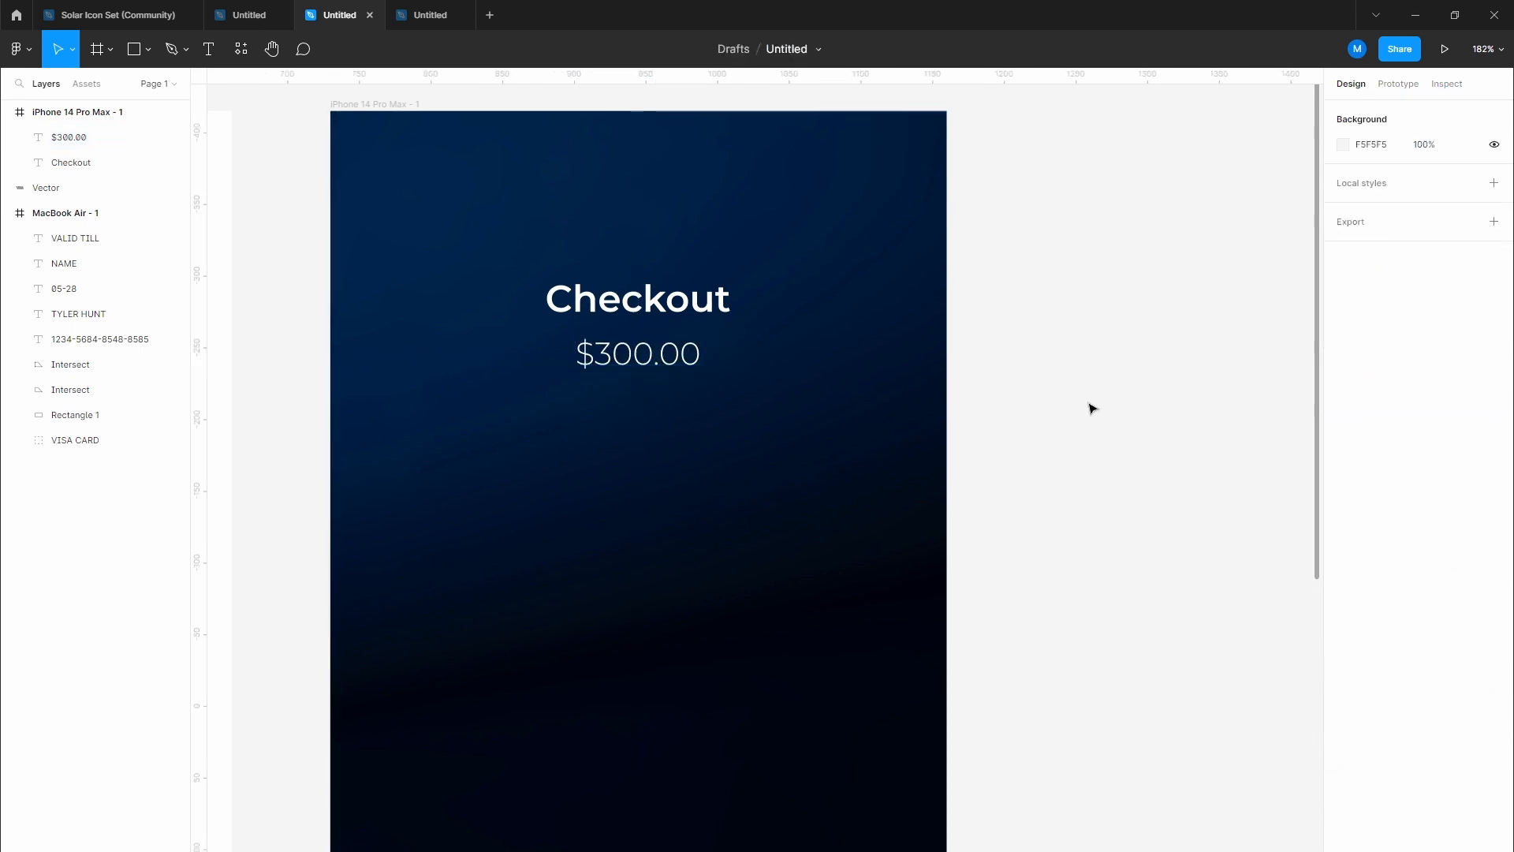
Step: Move both payment cards from the MacBook frame into the iPhone checkout screen
{"action": "scroll", "coordinate": [1091, 405], "scroll_direction": "down", "scroll_amount": 1}
{"action": "left_click_drag", "start_coordinate": [1076, 434], "coordinate": [1047, 345]}
{"action": "scroll", "coordinate": [1048, 347], "scroll_direction": "down", "scroll_amount": 3}
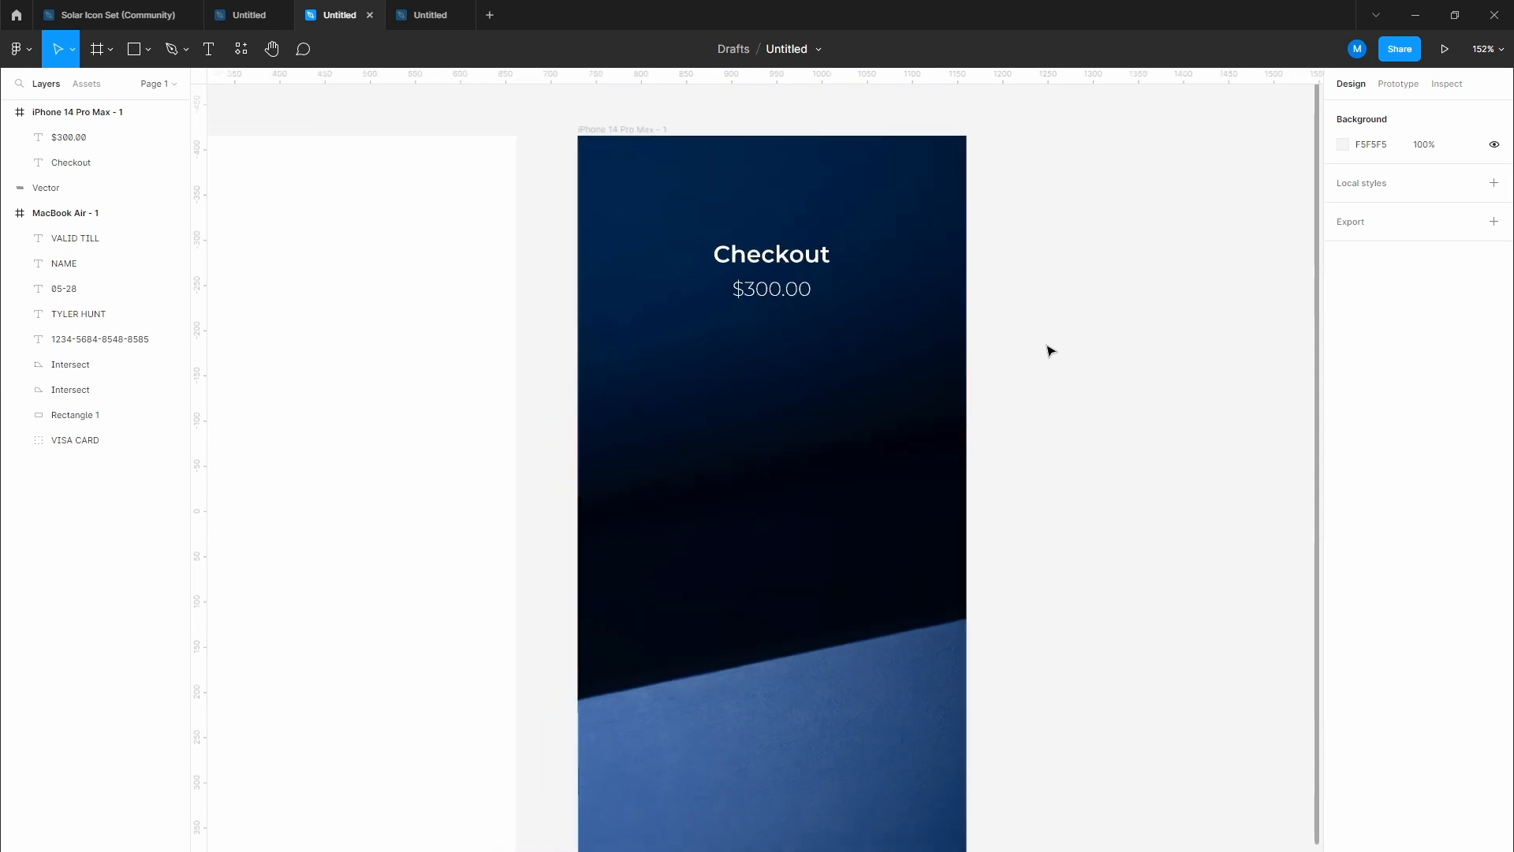
{"action": "left_click_drag", "start_coordinate": [604, 345], "coordinate": [714, 320]}
{"action": "scroll", "coordinate": [717, 327], "scroll_direction": "down", "scroll_amount": 6}
{"action": "scroll", "coordinate": [550, 352], "scroll_direction": "left", "scroll_amount": 2}
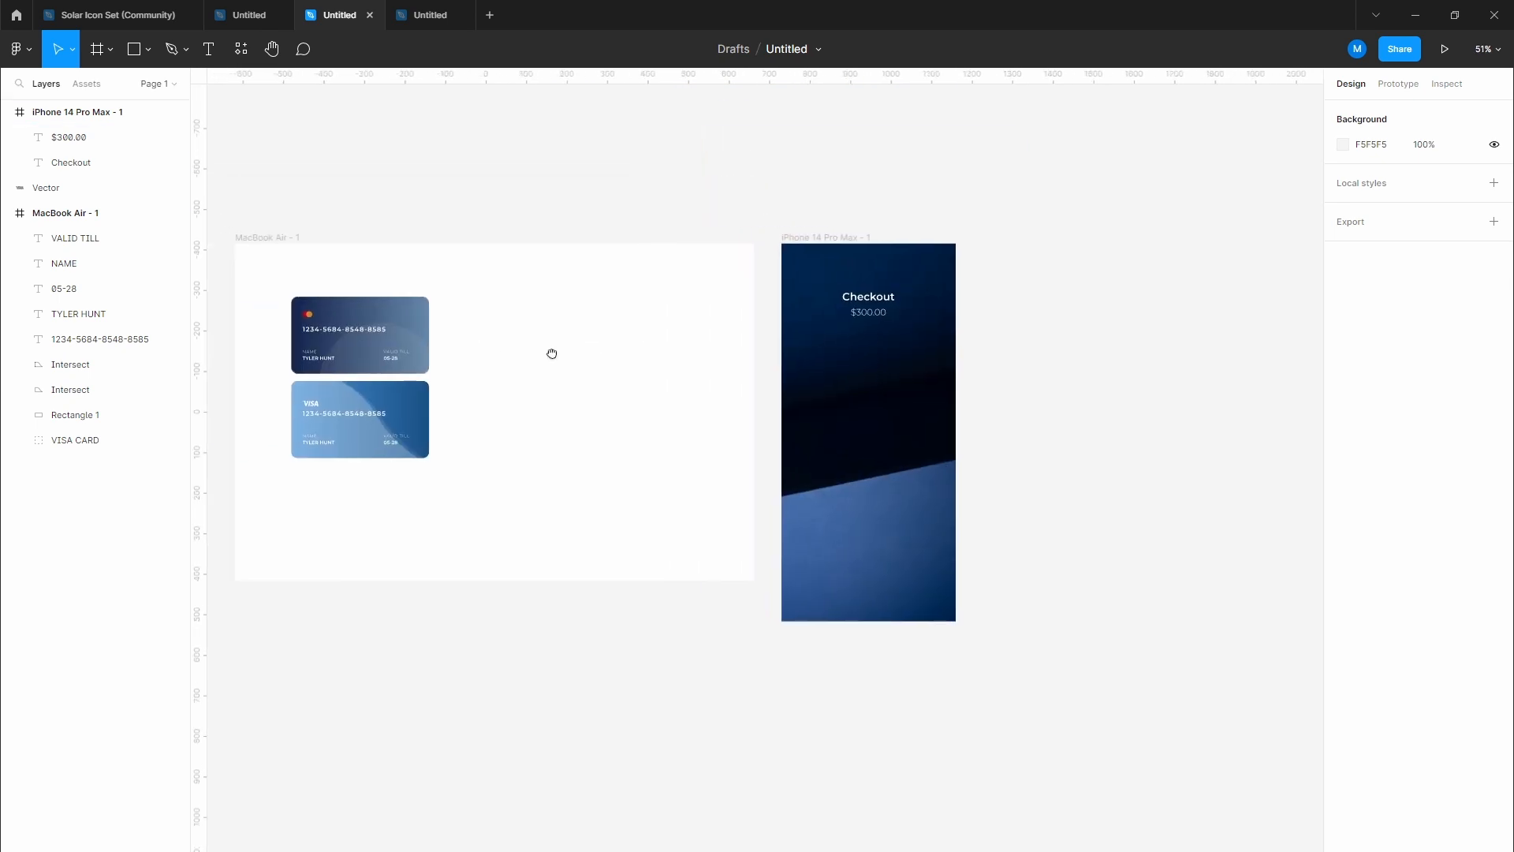
{"action": "left_click_drag", "start_coordinate": [271, 280], "coordinate": [473, 479]}
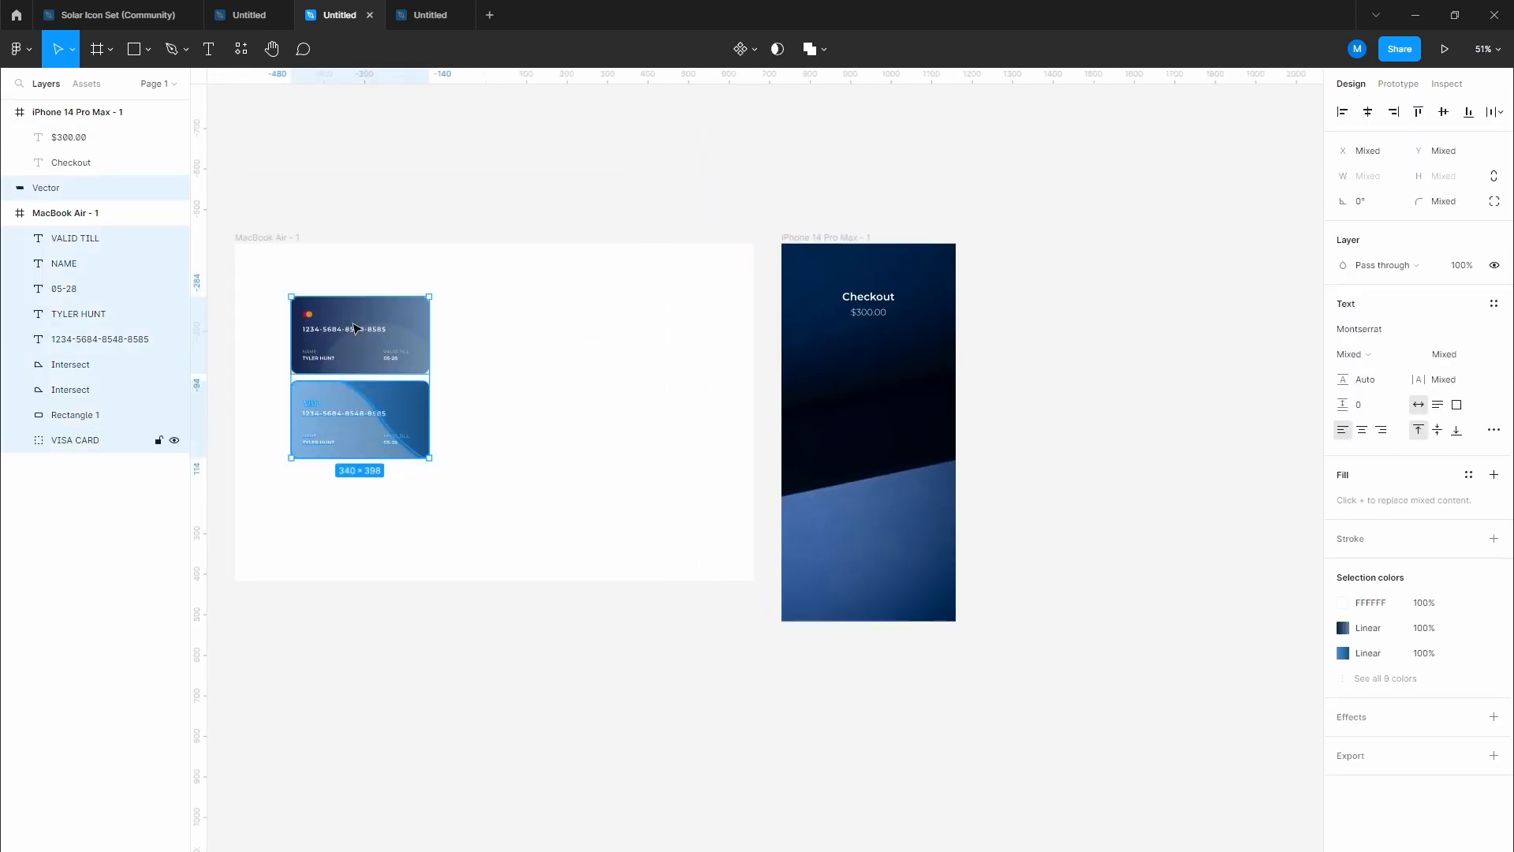
{"action": "left_click_drag", "start_coordinate": [355, 329], "coordinate": [866, 375]}
Step: Place a copy of the $300.00 price text above the cards
{"action": "scroll", "coordinate": [1010, 376], "scroll_direction": "up", "scroll_amount": 5}
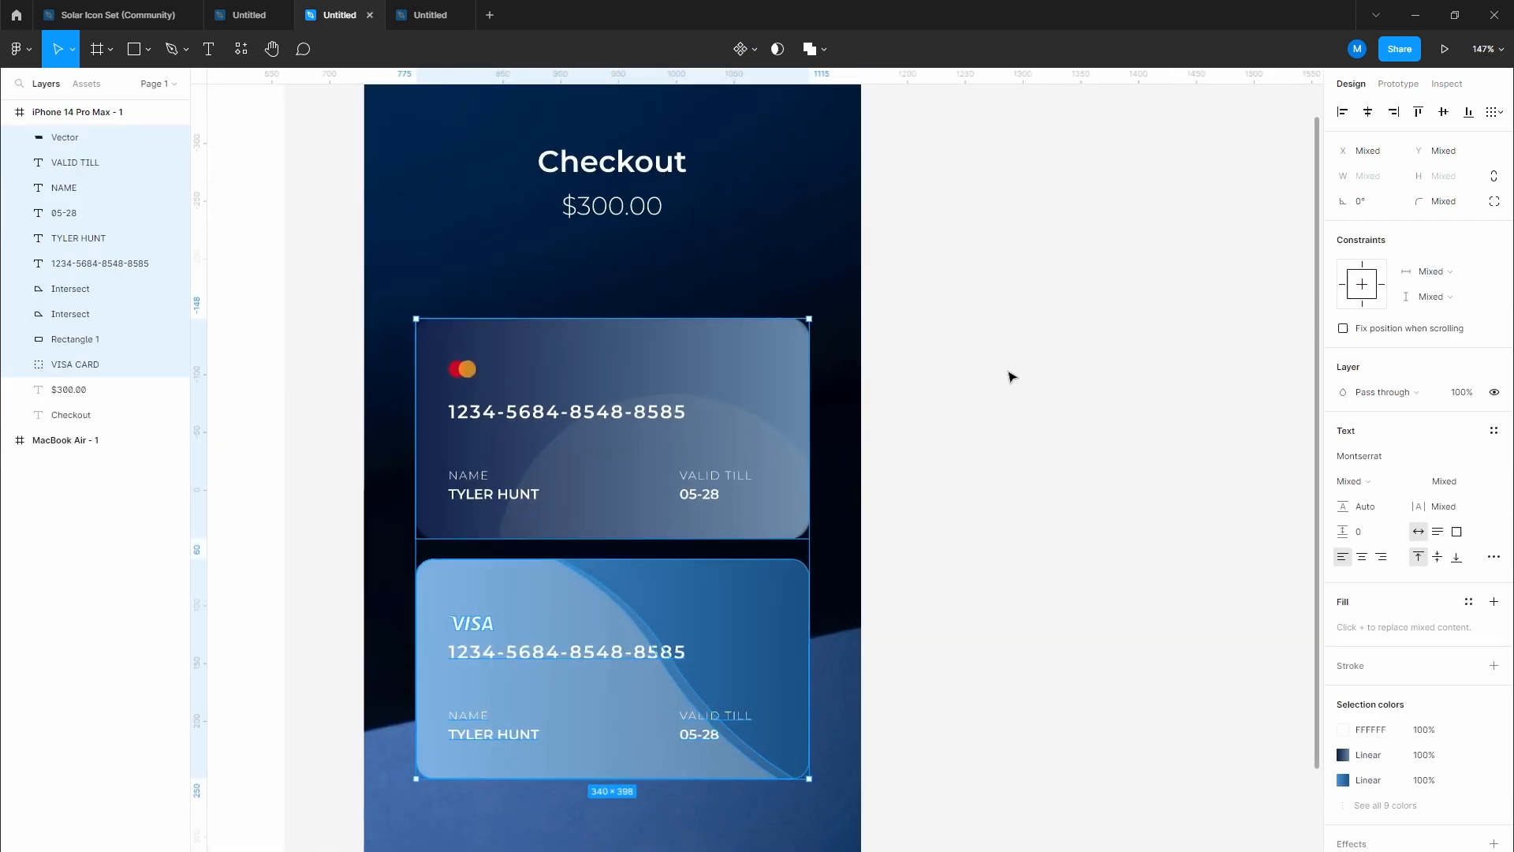
{"action": "scroll", "coordinate": [1010, 377], "scroll_direction": "up", "scroll_amount": 2}
{"action": "left_click", "coordinate": [1014, 384]}
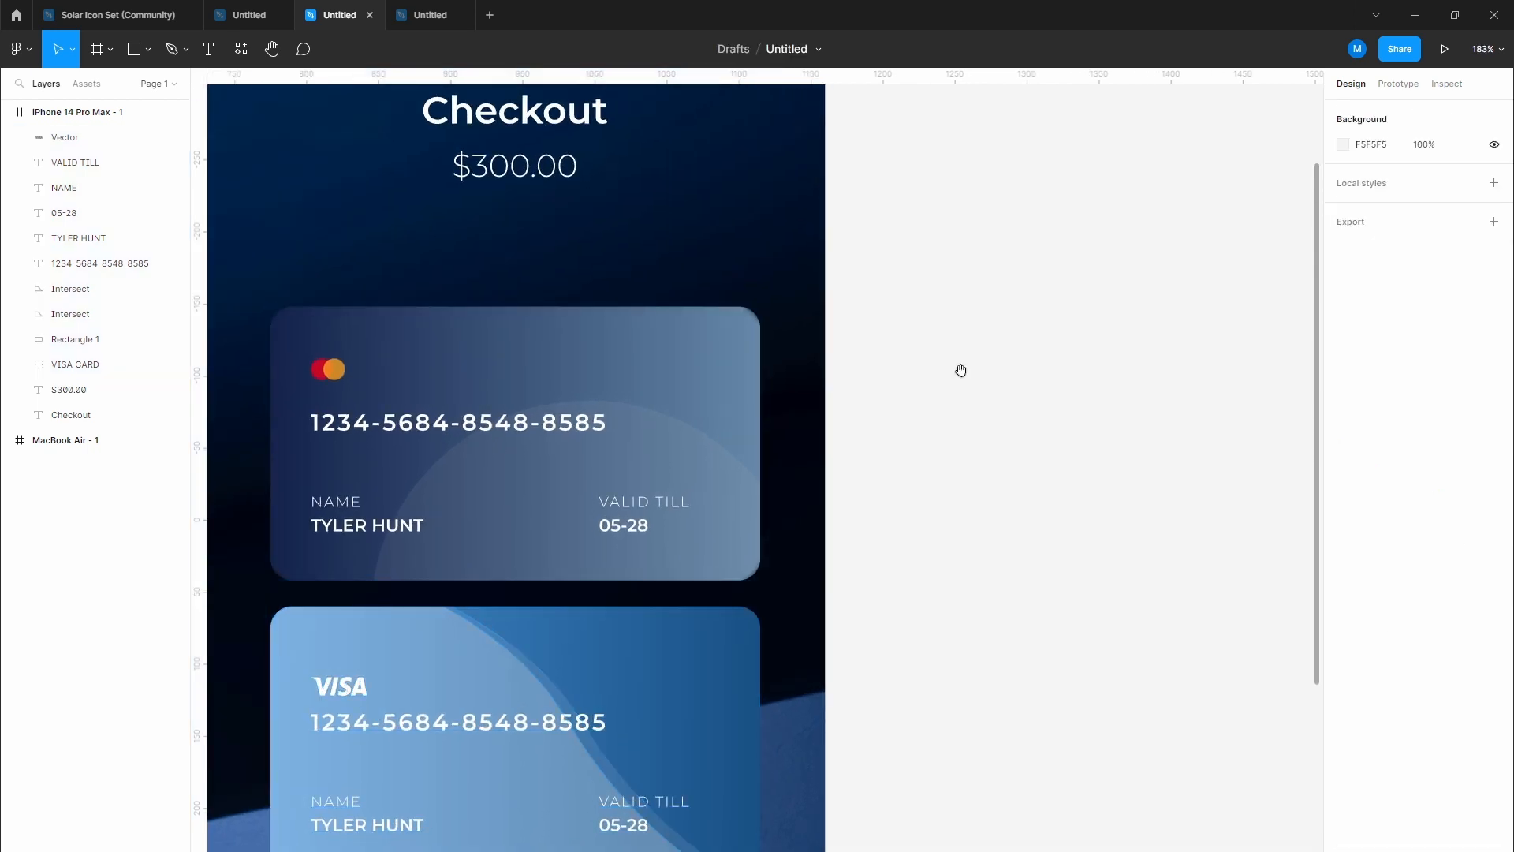
{"action": "left_click_drag", "start_coordinate": [638, 294], "coordinate": [689, 351]}
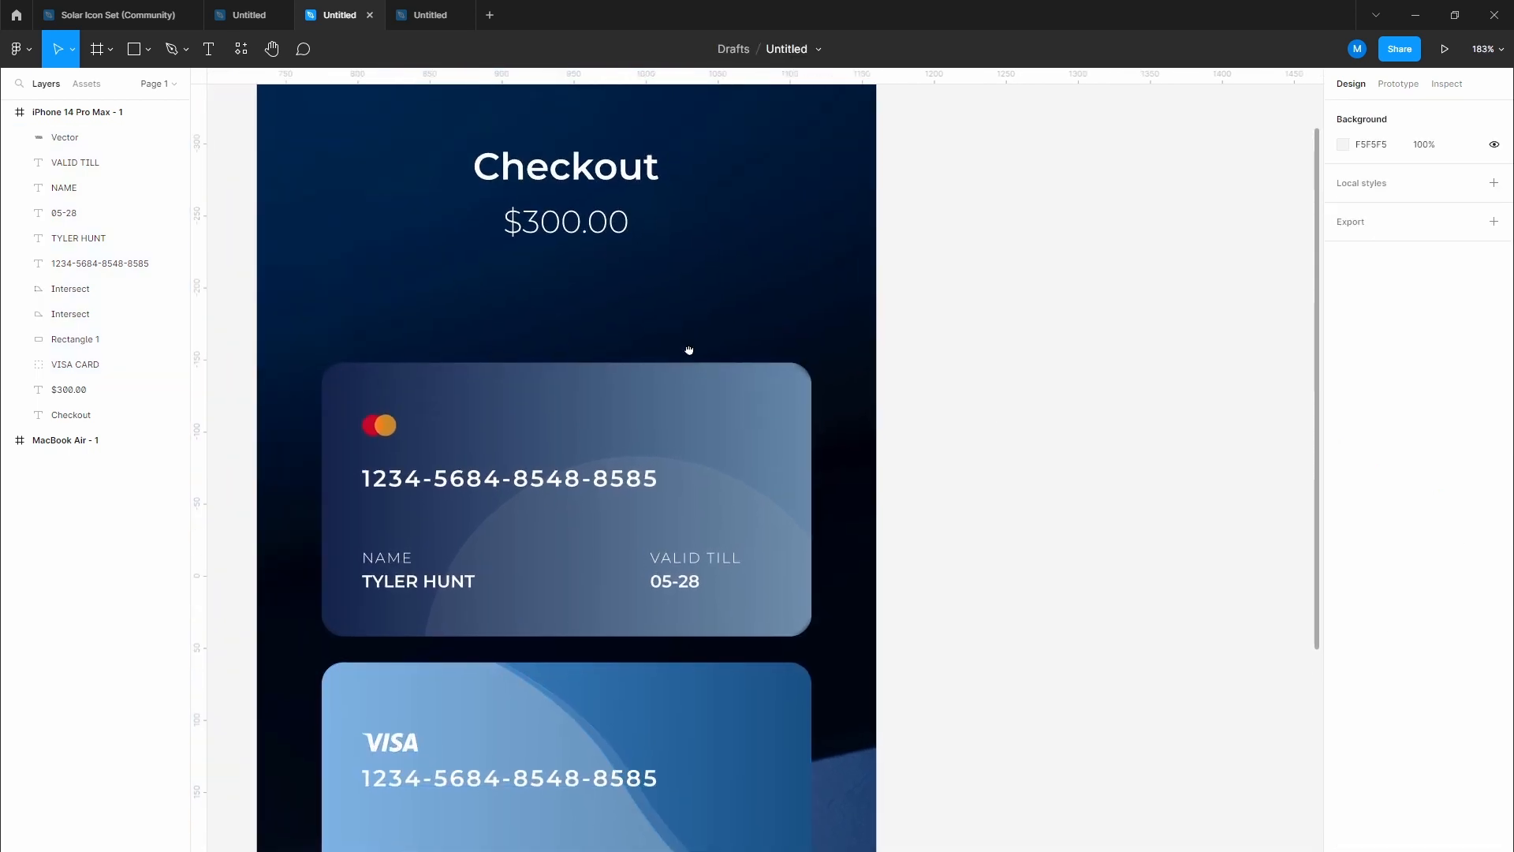
{"action": "left_click", "coordinate": [574, 223]}
{"action": "left_click_drag", "start_coordinate": [574, 223], "coordinate": [395, 328]}
Step: Retype the copied price as 'Saved Cards' at font size 18
{"action": "double_click", "coordinate": [395, 332]}
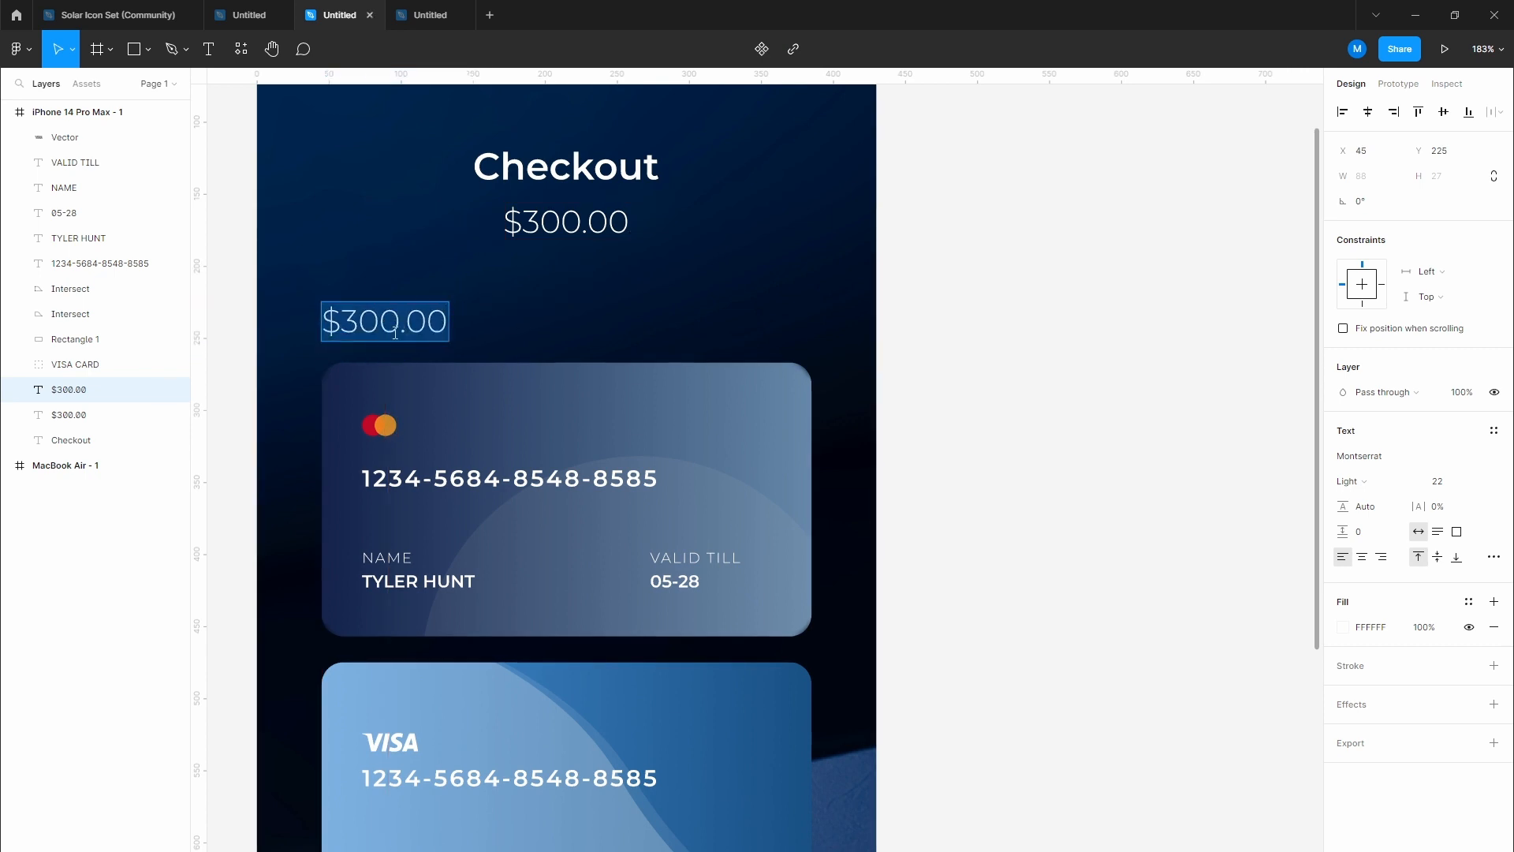
{"action": "type", "text": "Saved"}
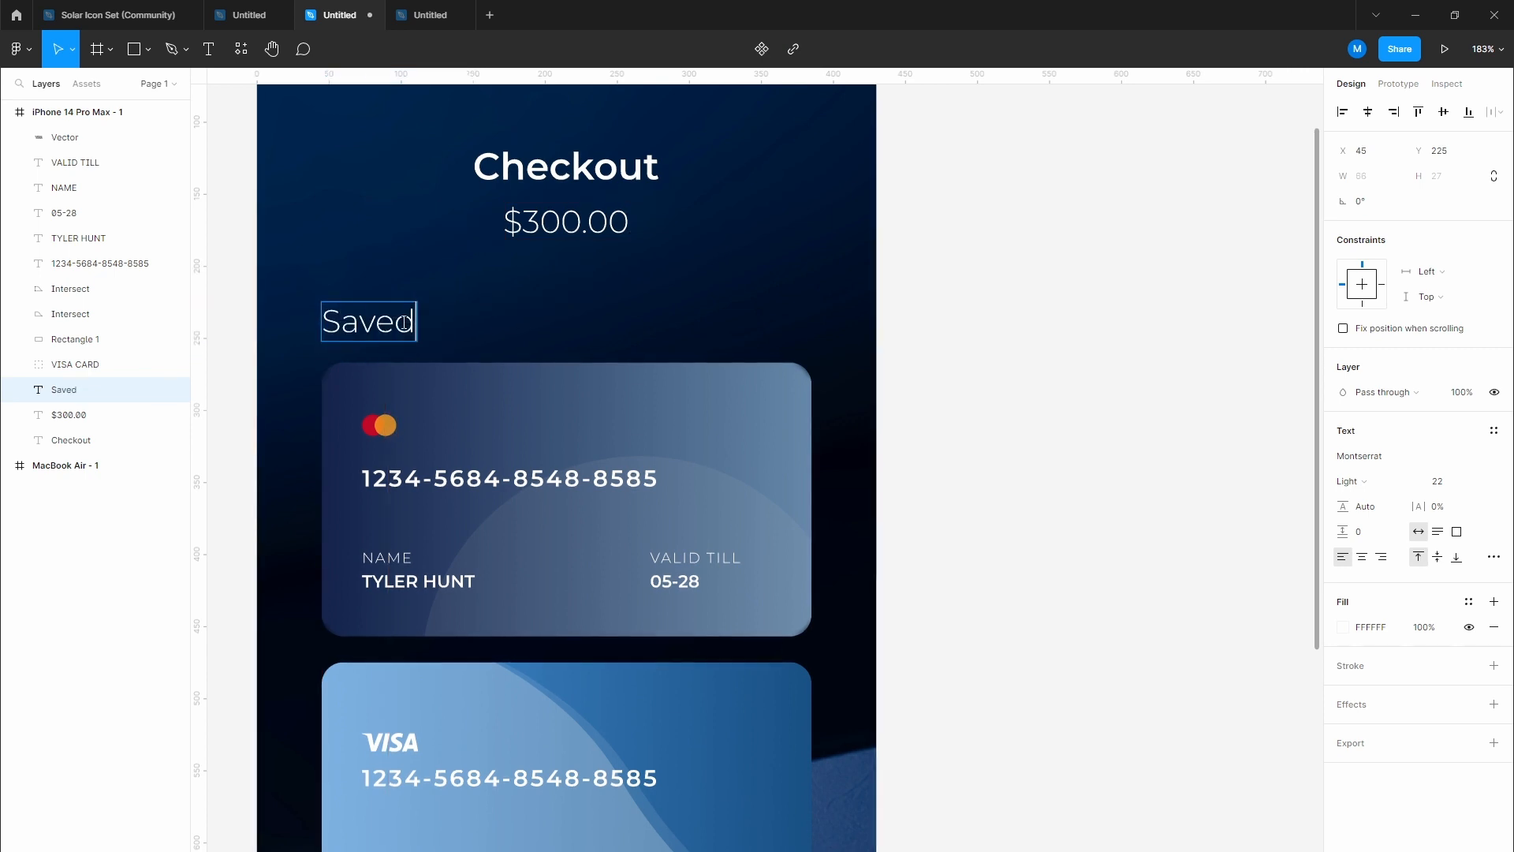
{"action": "type", "text": " Cards"}
{"action": "key", "text": "Escape"}
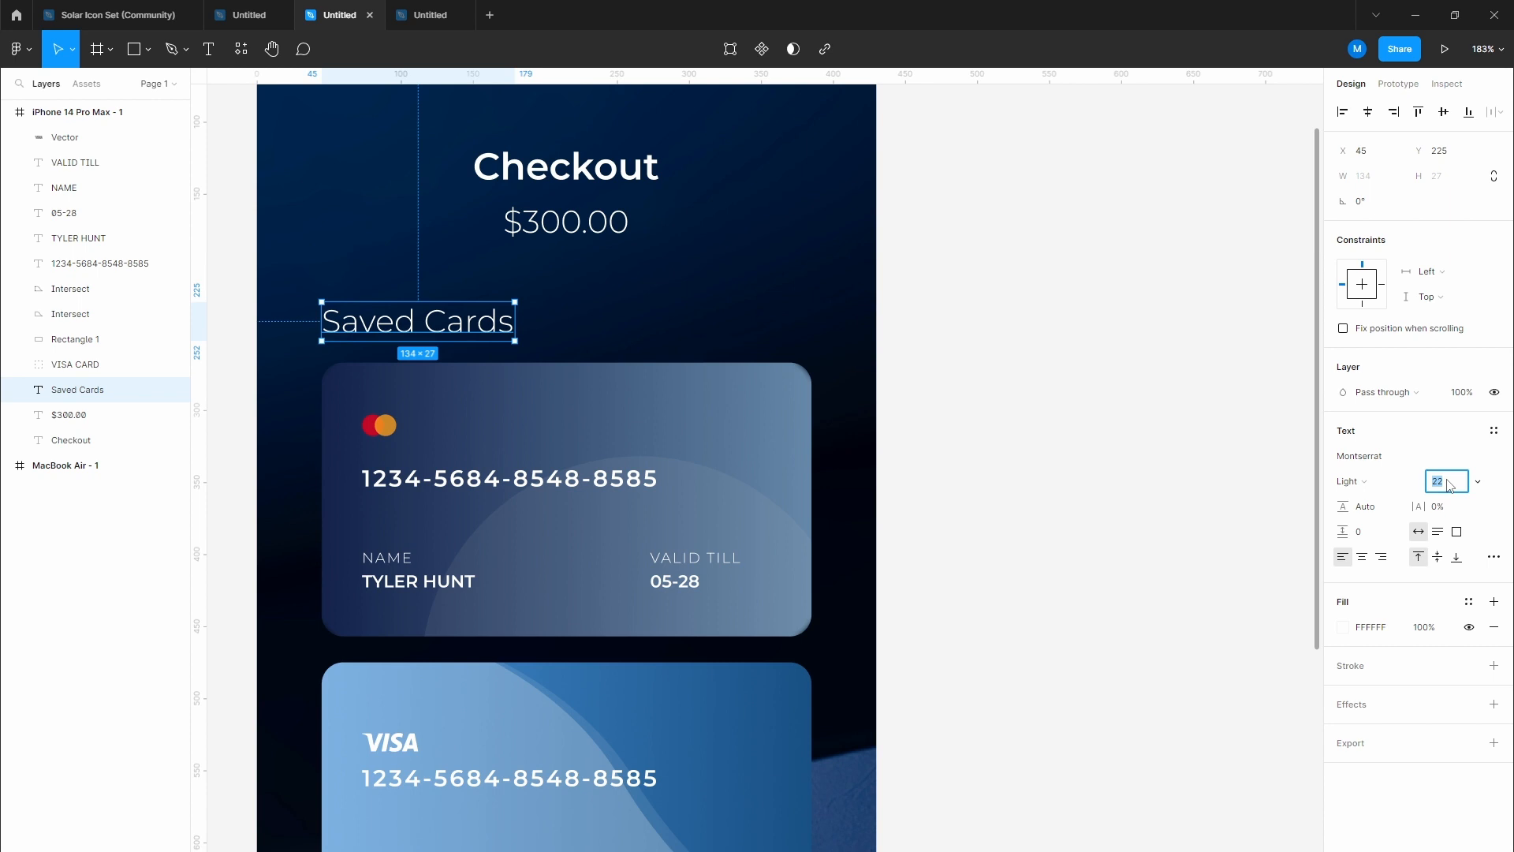
{"action": "key", "text": "Return"}
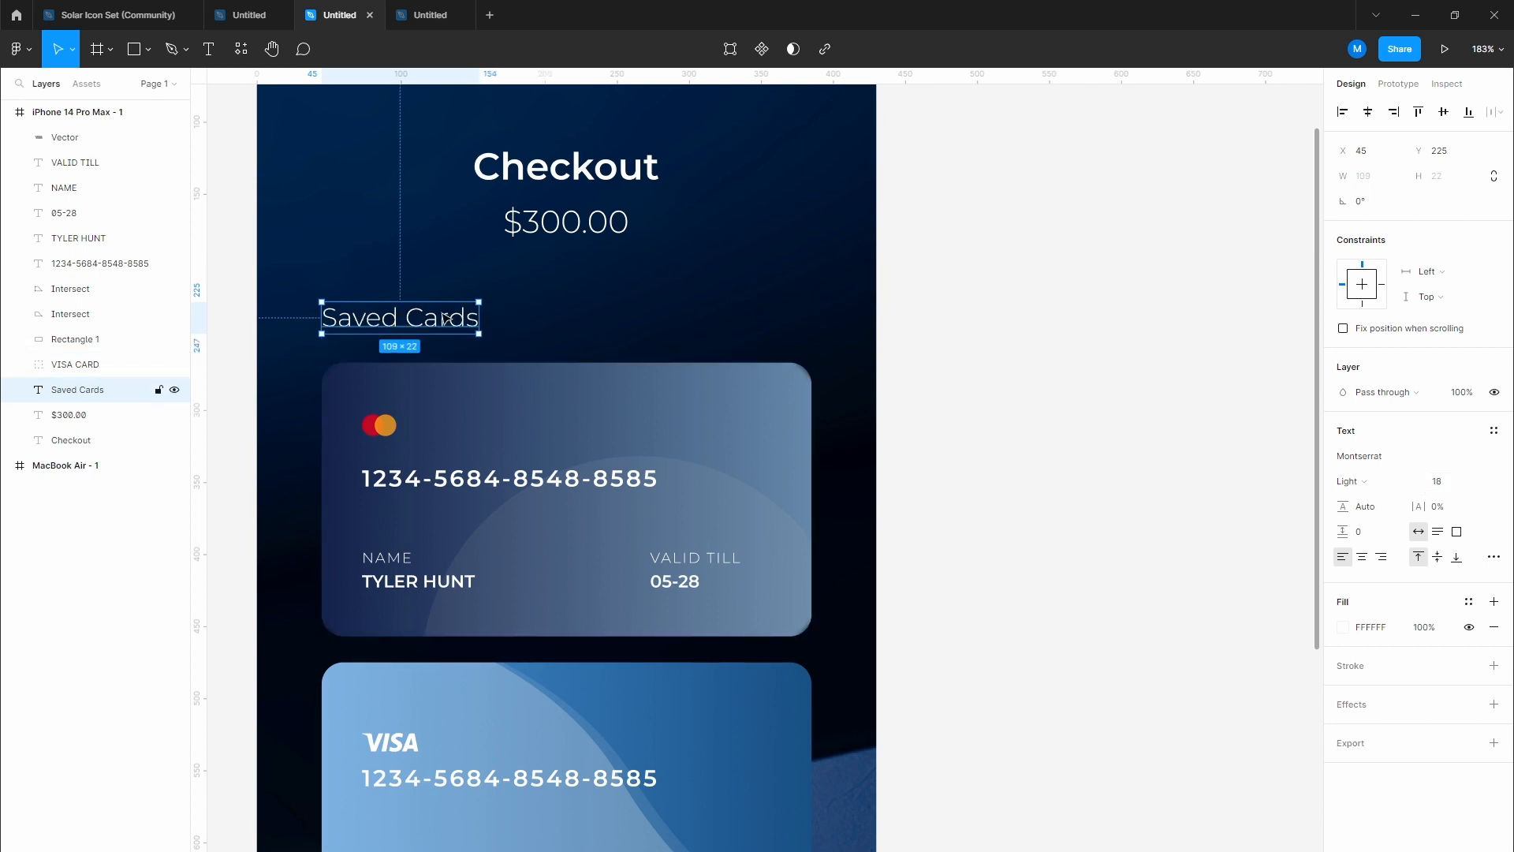
Step: Copy Saved Cards to the right, retype it as 'Add new', and shift it right
{"action": "left_click_drag", "start_coordinate": [441, 319], "coordinate": [751, 327]}
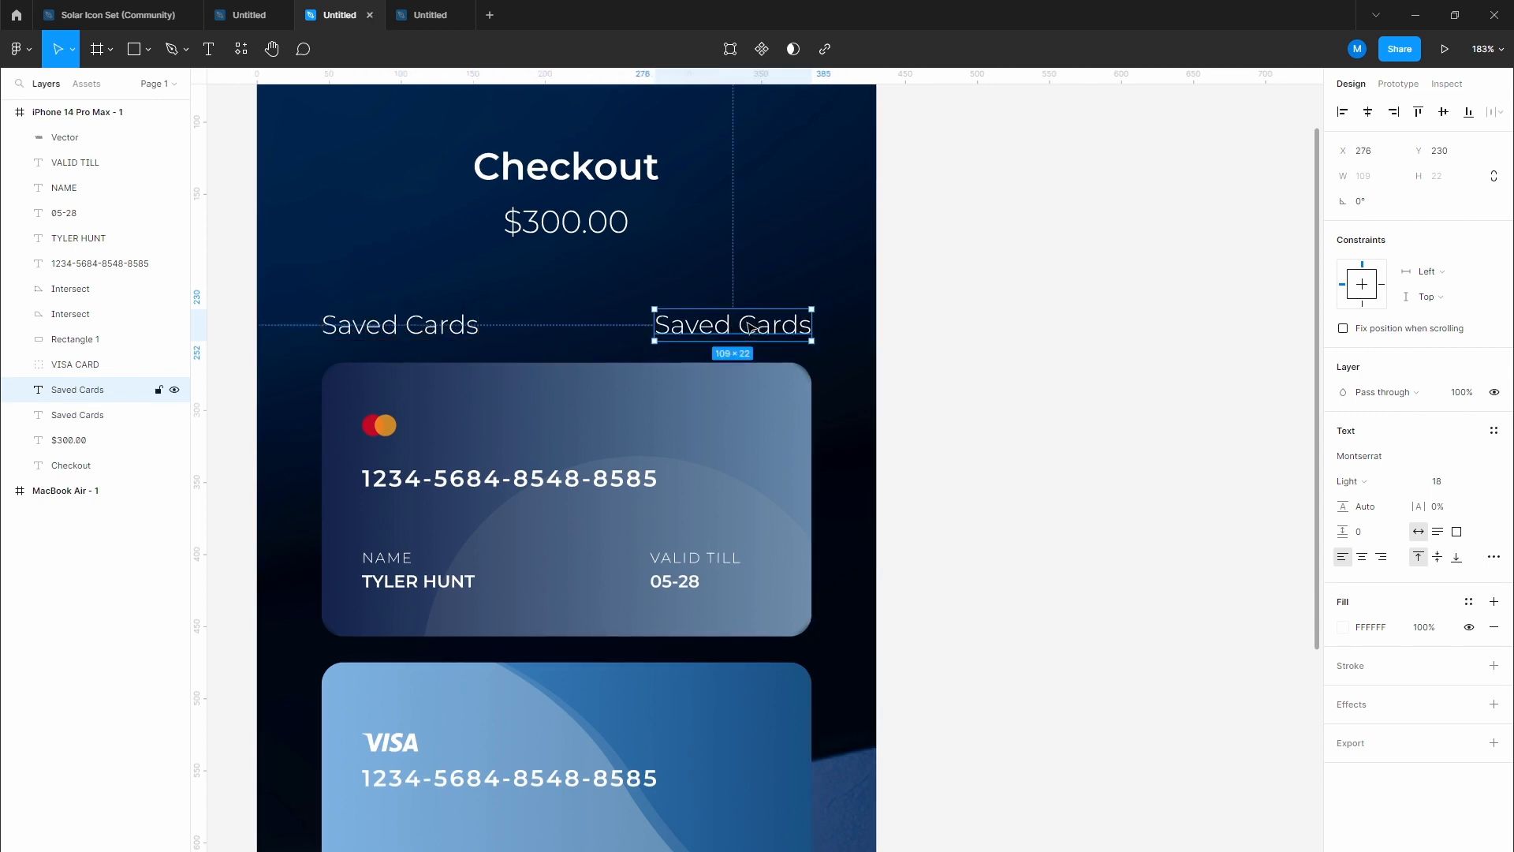
{"action": "double_click", "coordinate": [749, 326]}
{"action": "type", "text": "Add new"}
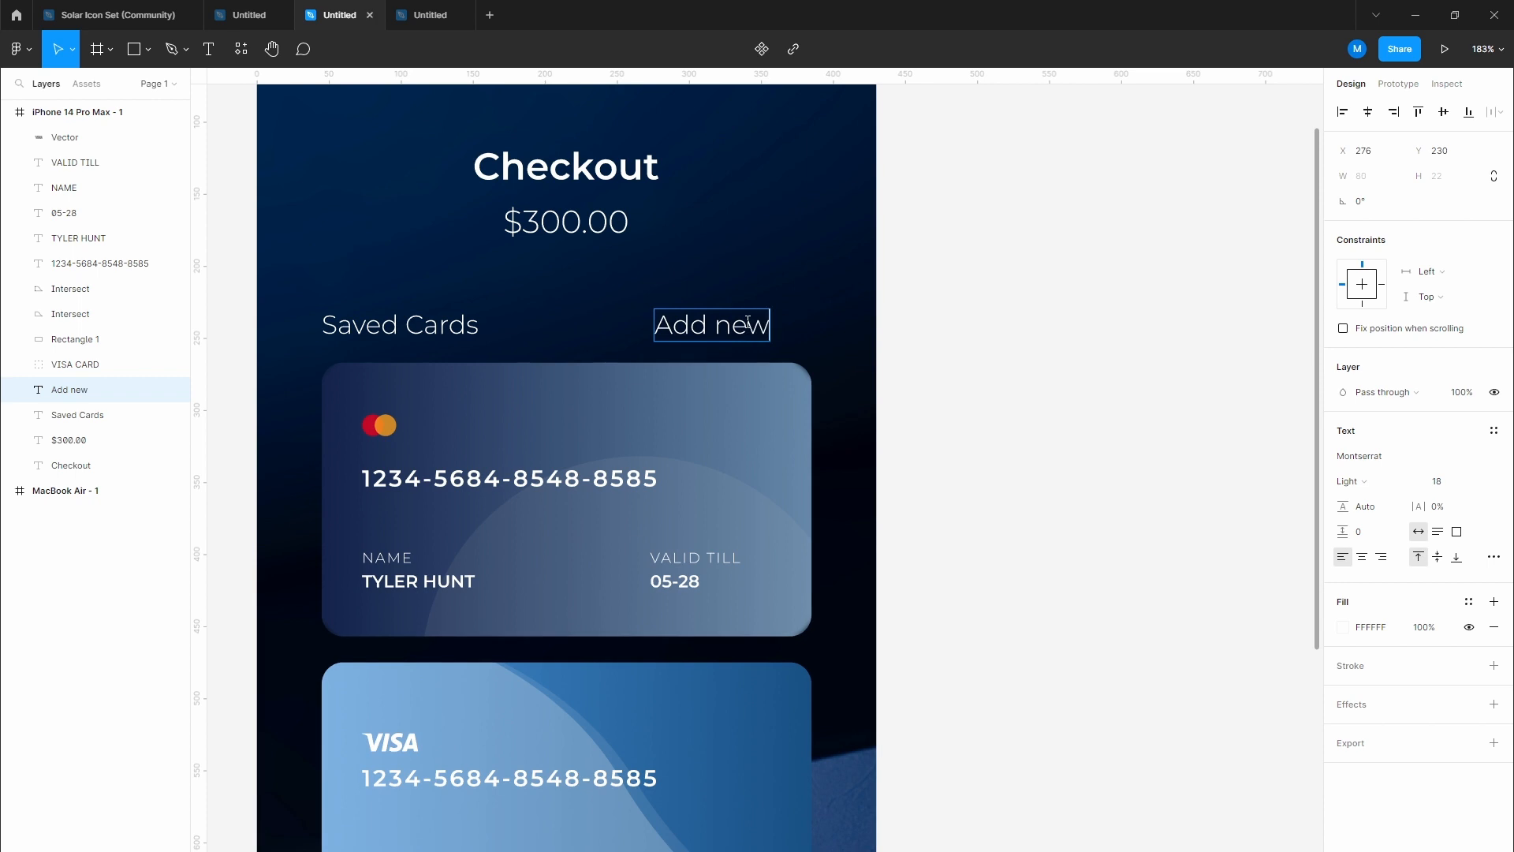
{"action": "key", "text": "Escape"}
{"action": "key", "text": "Escape"}
{"action": "scroll", "coordinate": [781, 325], "scroll_direction": "up", "scroll_amount": 3}
{"action": "left_click", "coordinate": [724, 332]}
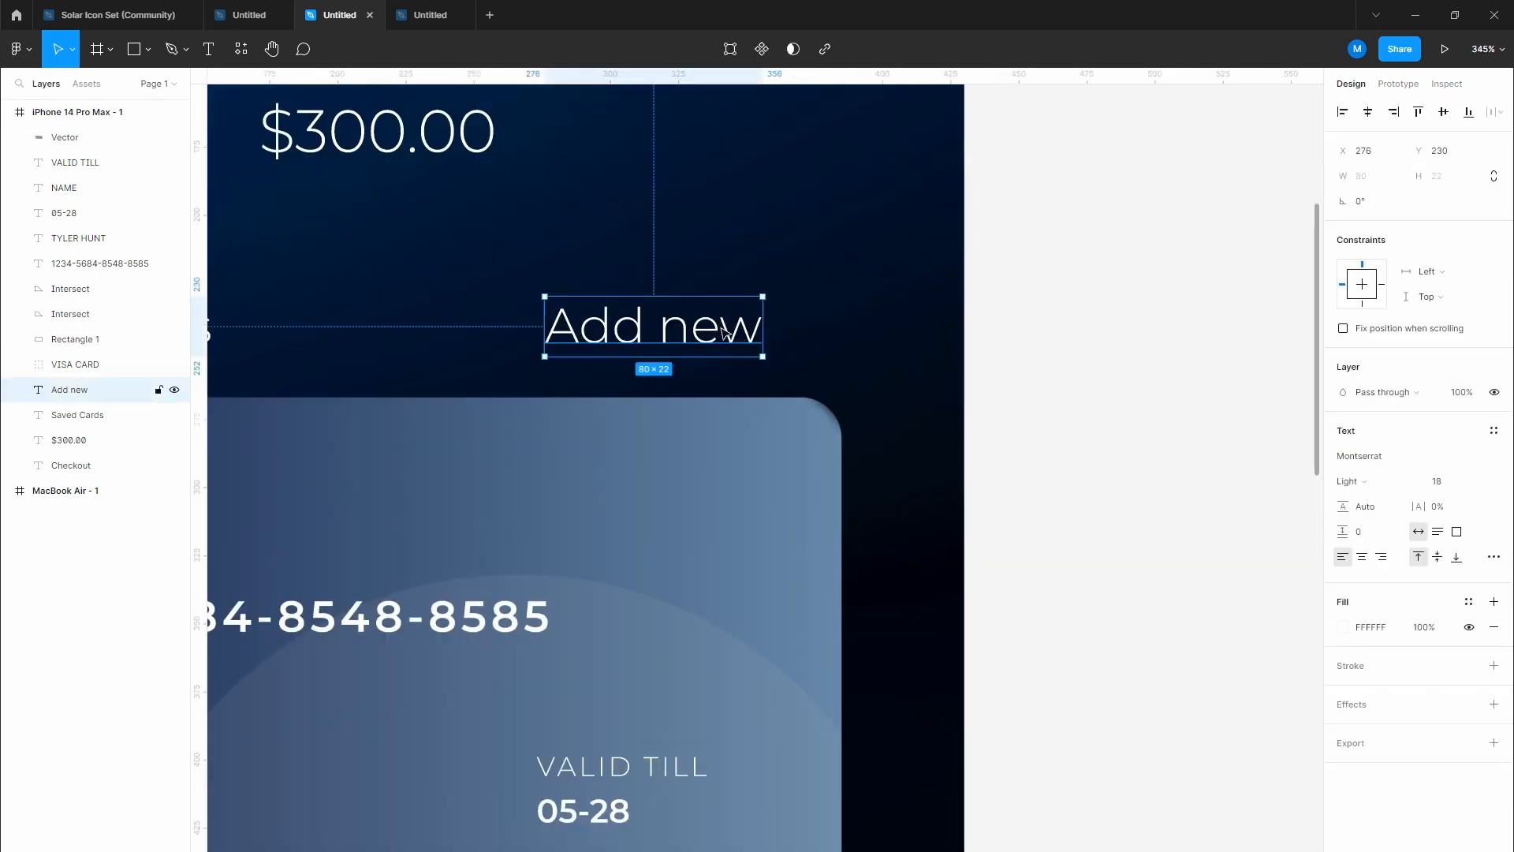
{"action": "left_click_drag", "start_coordinate": [724, 331], "coordinate": [803, 331]}
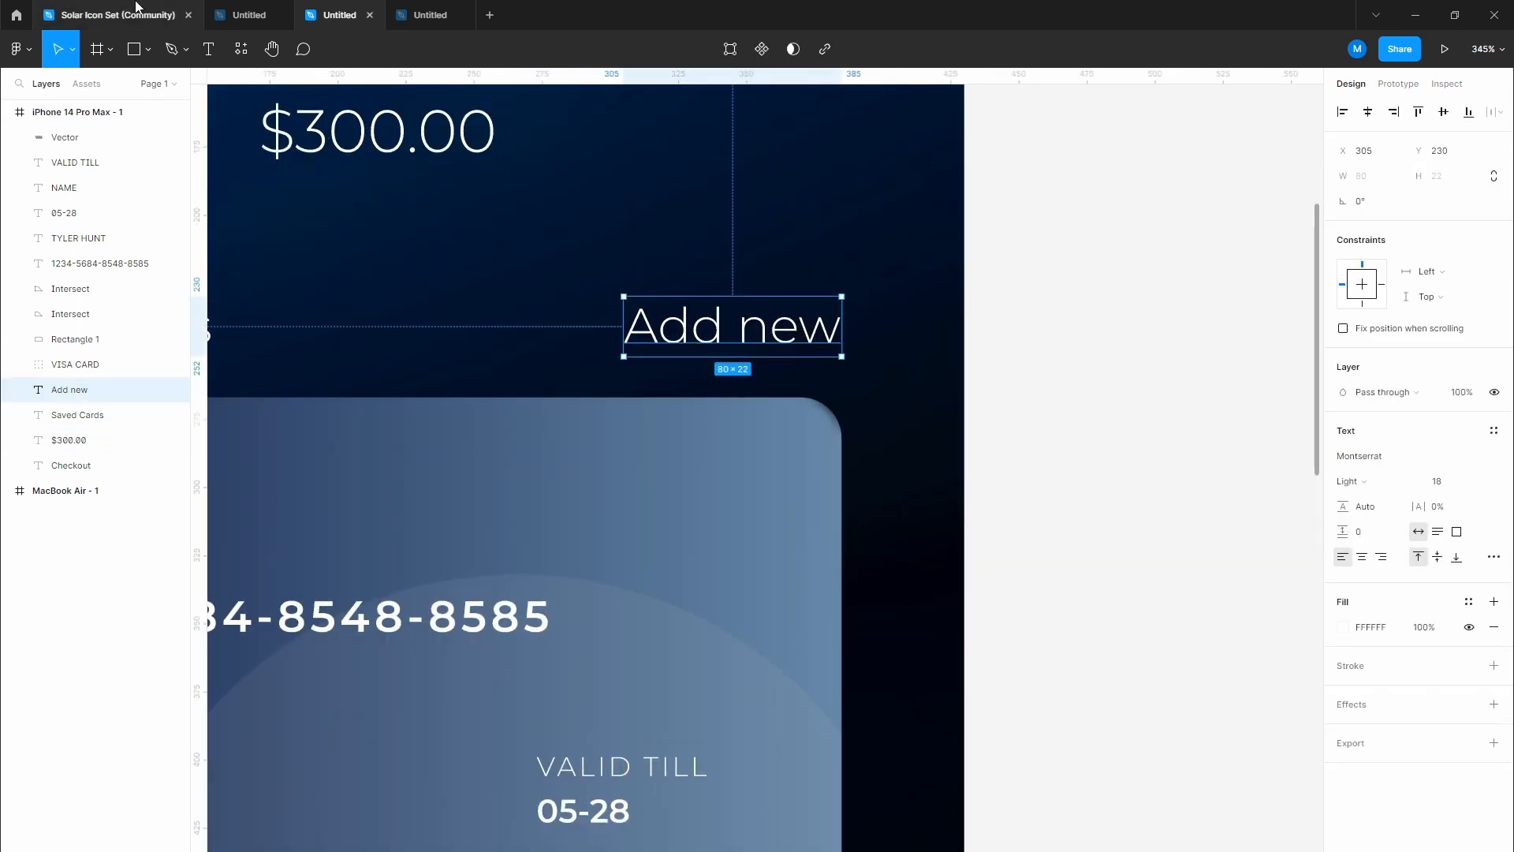
Step: Search the Solar Icon Set for 'Plus' icons and browse the results
{"action": "left_click", "coordinate": [136, 7]}
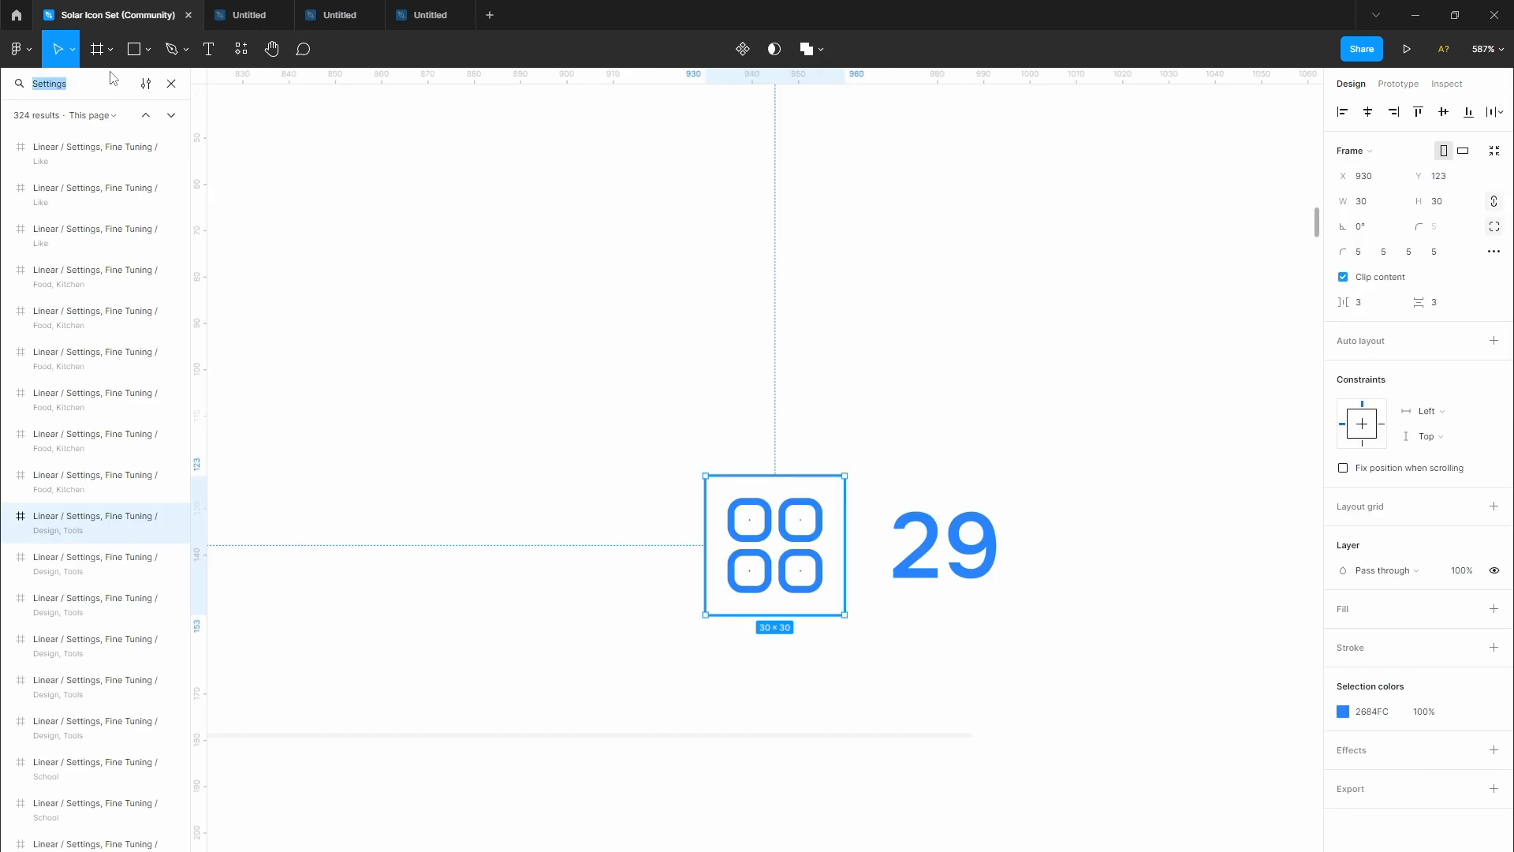
{"action": "type", "text": "Plus"}
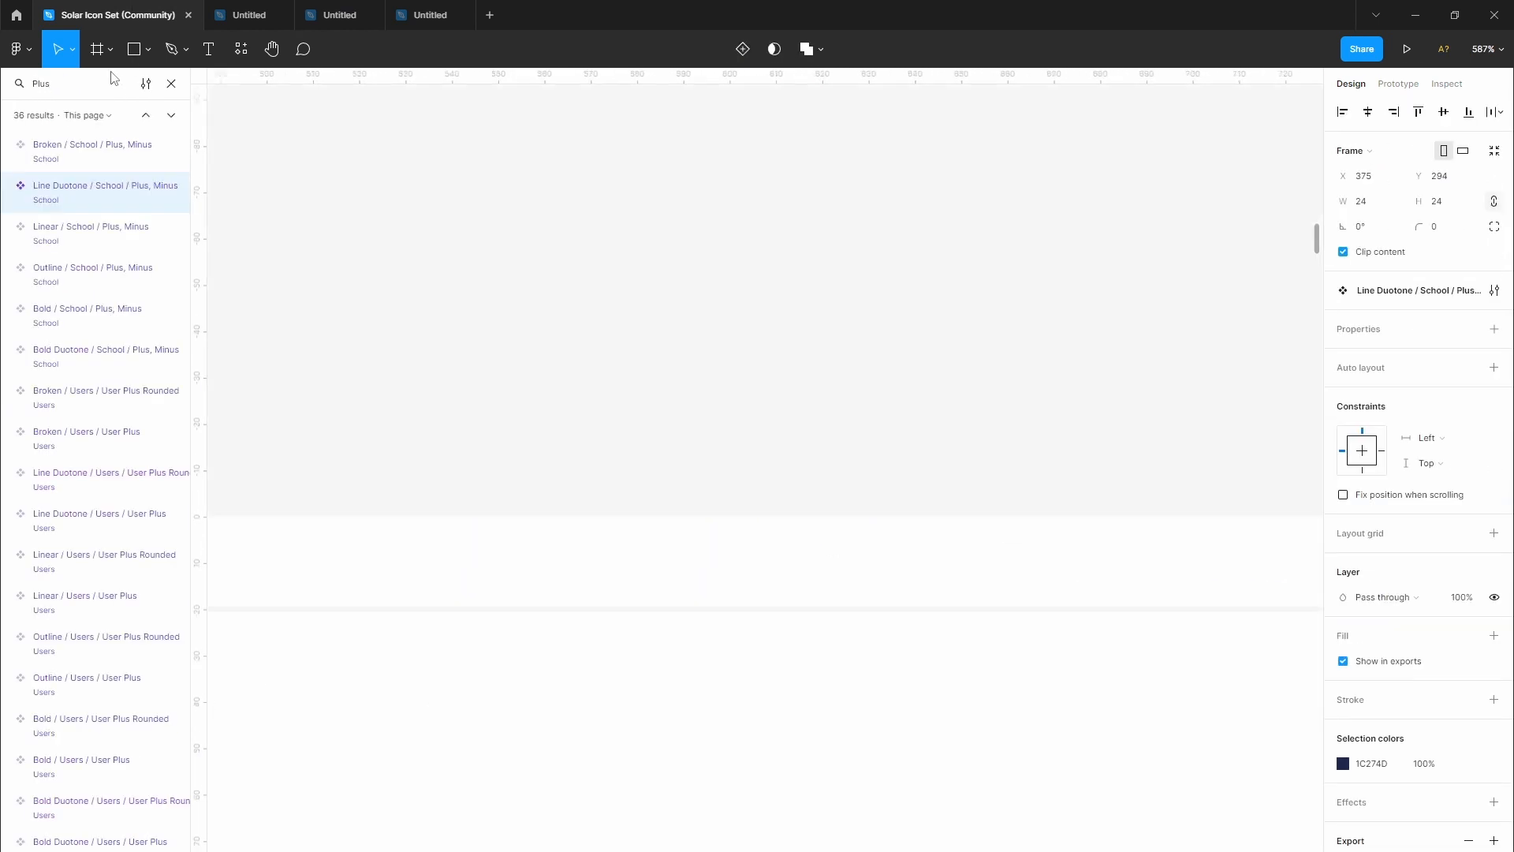
{"action": "key", "text": "Down"}
{"action": "key", "text": "Down"}
{"action": "key", "text": "Down"}
{"action": "key", "text": "Down"}
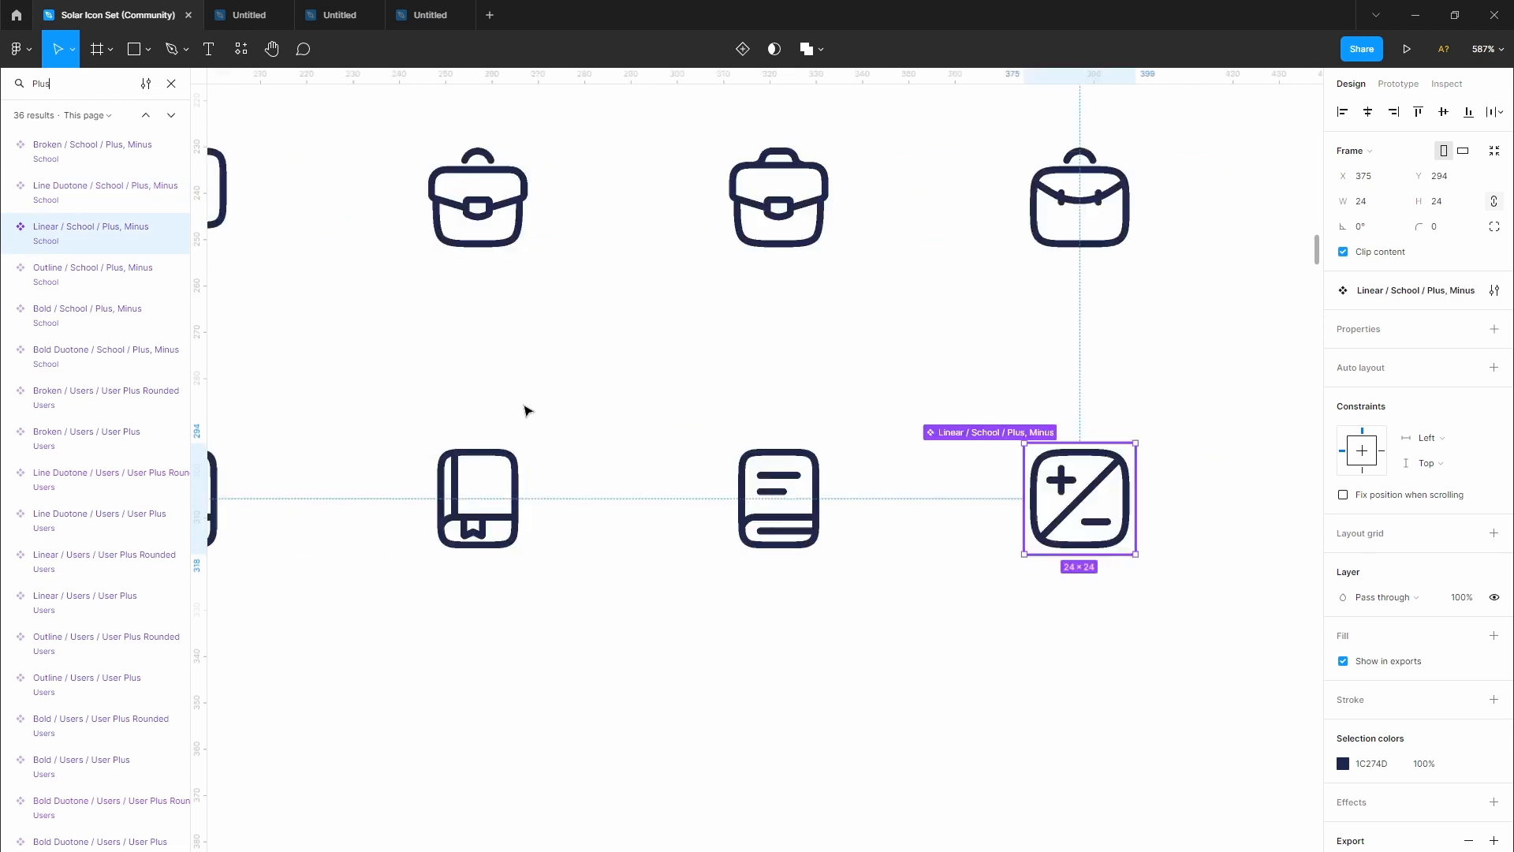
{"action": "key", "text": "Down"}
{"action": "key", "text": "Down"}
{"action": "key", "text": "Down"}
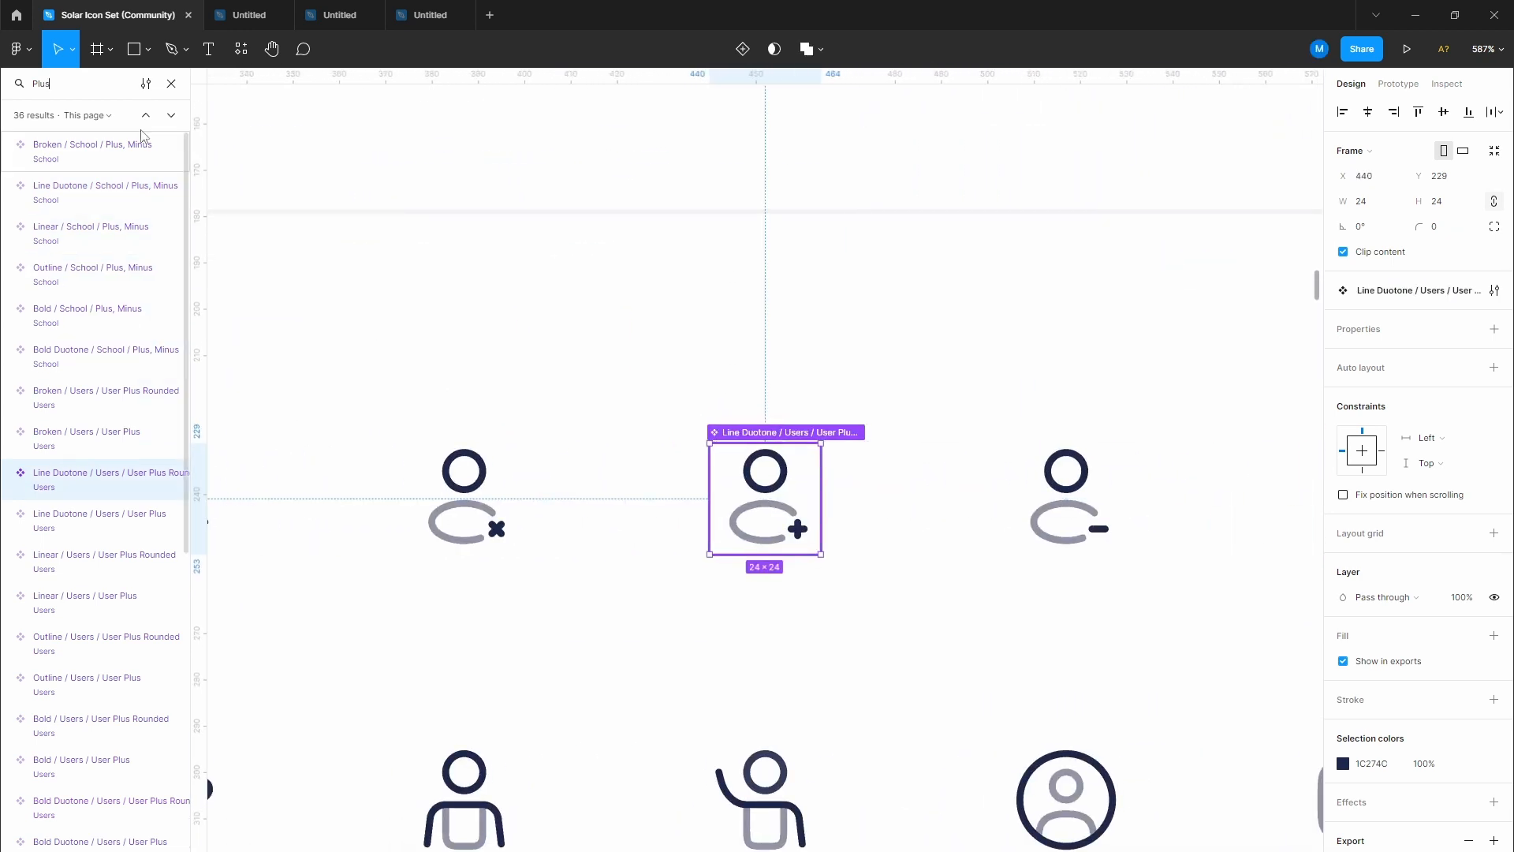
Step: Search 'add', select the Linear Widget Add plus shape, and return to the checkout file
{"action": "double_click", "coordinate": [99, 91]}
{"action": "type", "text": "add"}
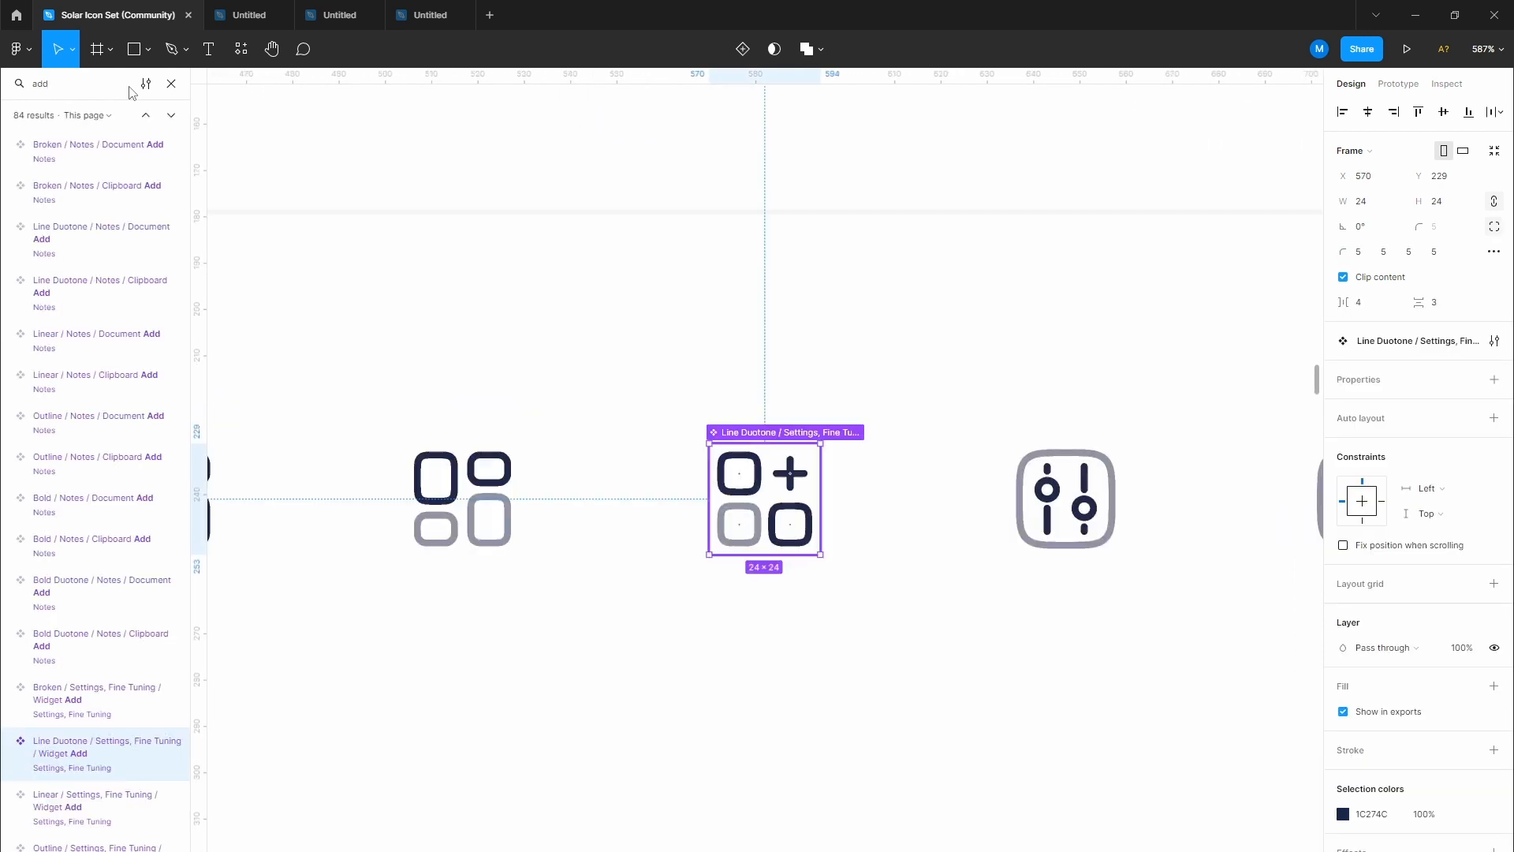
{"action": "key", "text": "Down"}
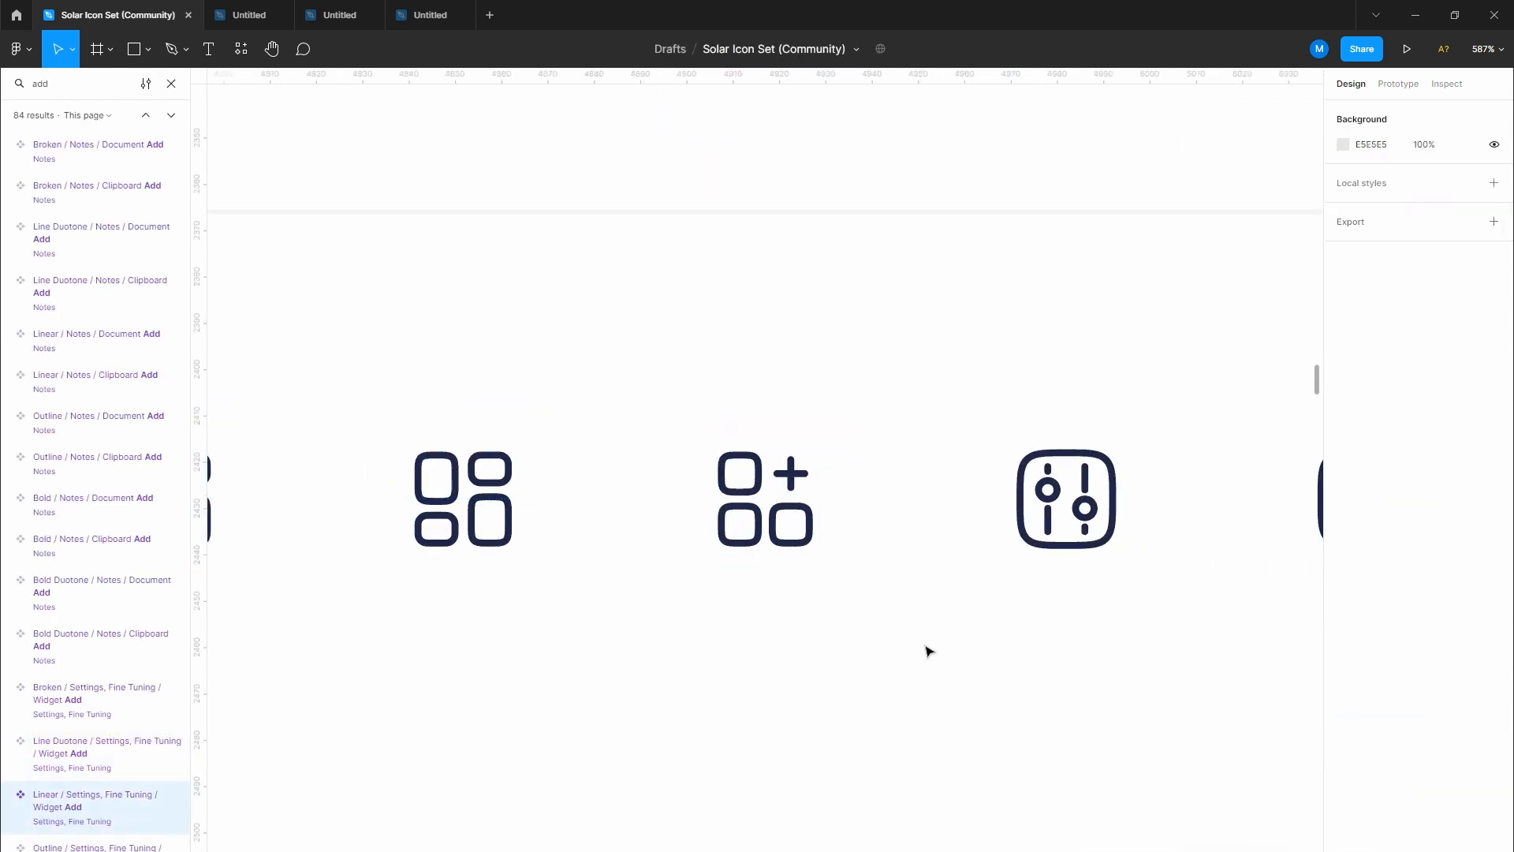
{"action": "scroll", "coordinate": [805, 481], "scroll_direction": "up", "scroll_amount": 10}
{"action": "double_click", "coordinate": [770, 440]}
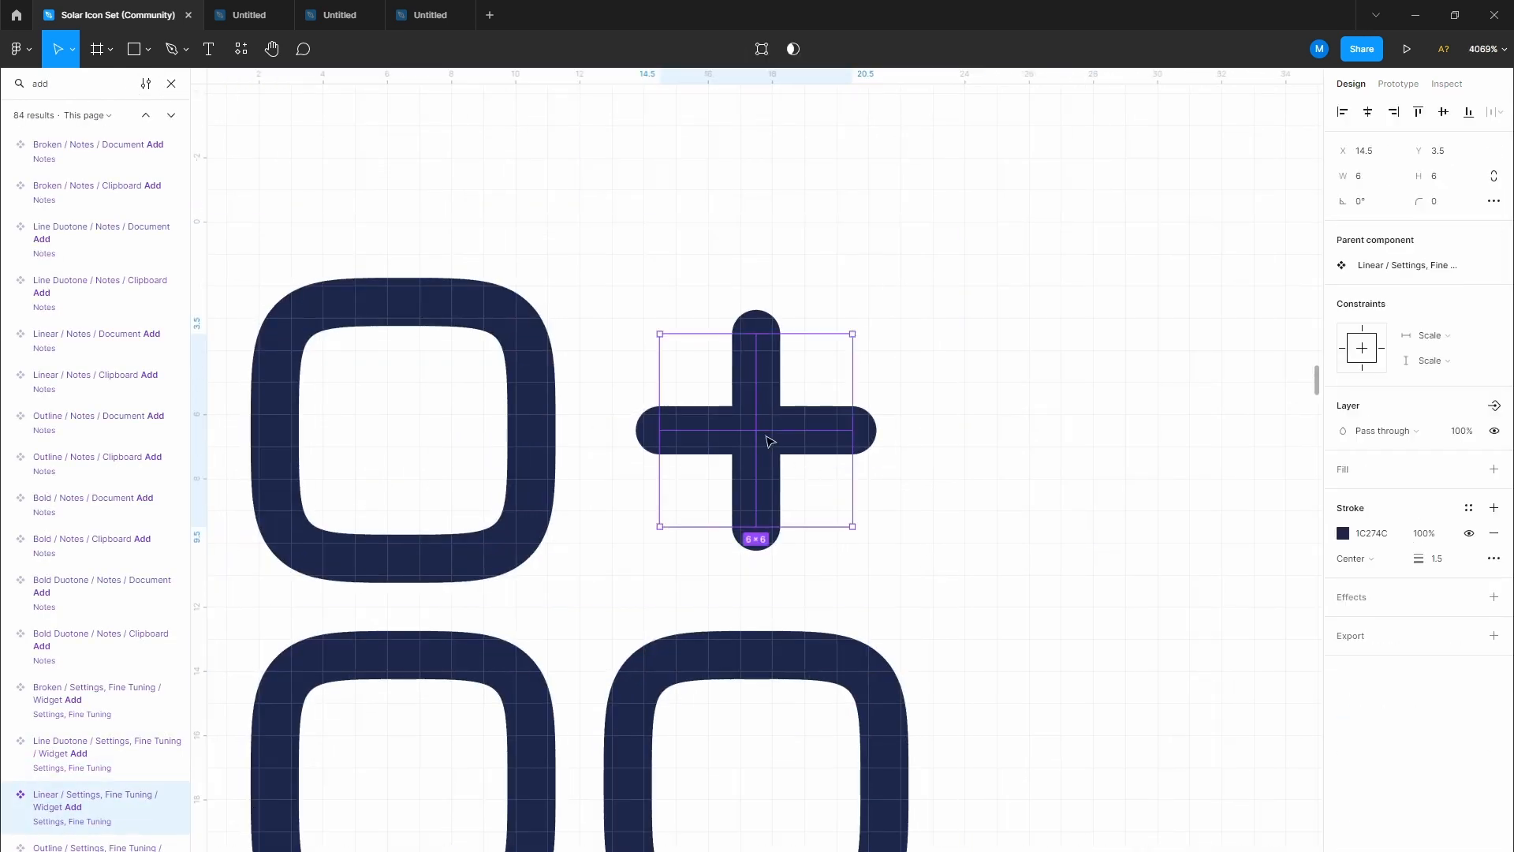
{"action": "left_click", "coordinate": [430, 15]}
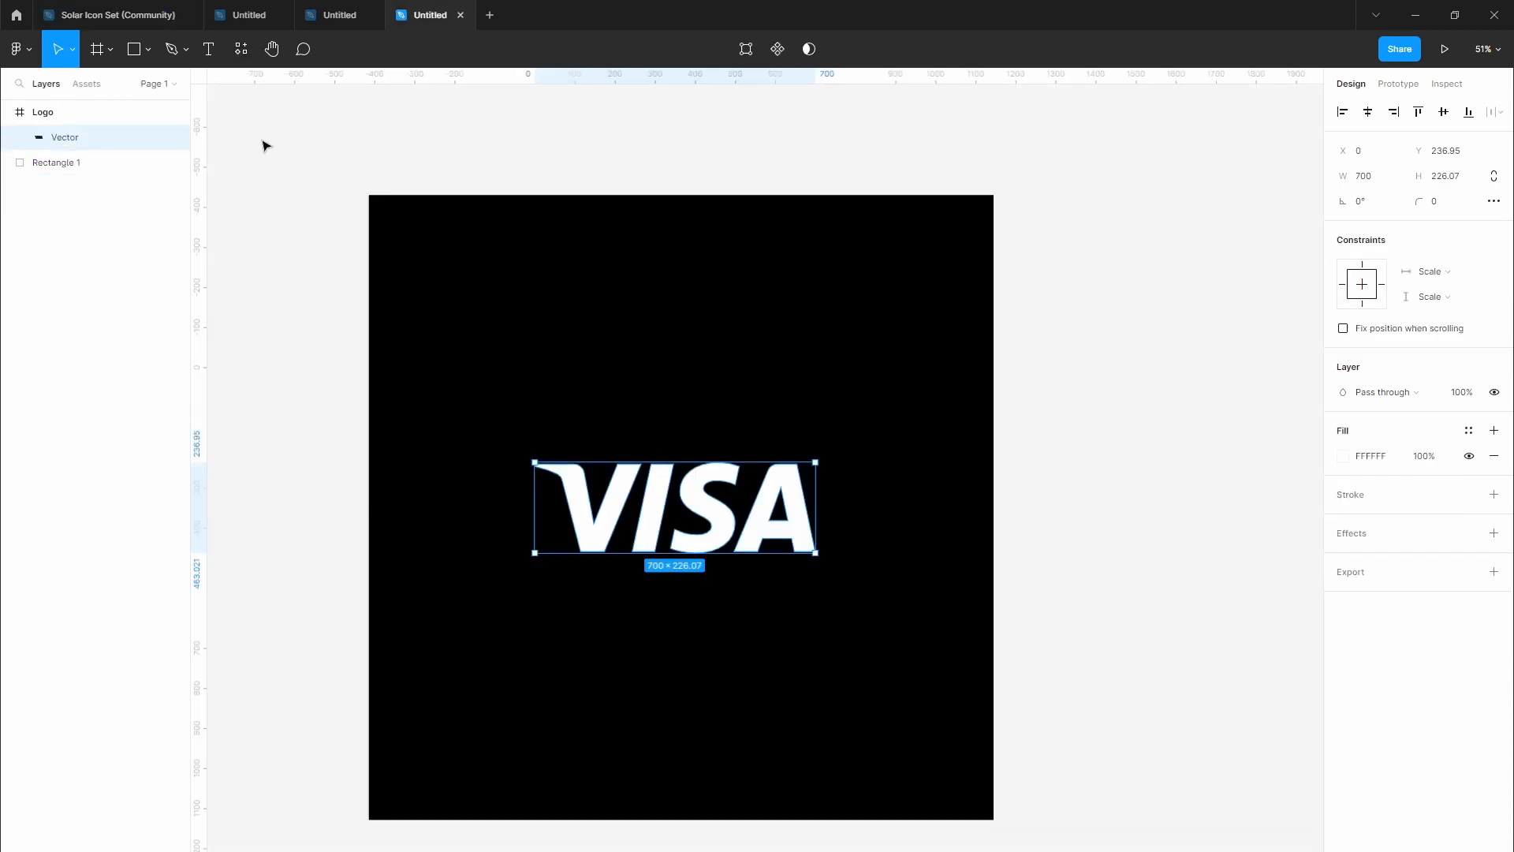
{"action": "left_click", "coordinate": [332, 19]}
Step: Paste the plus icon and place it beside the Add new text
{"action": "left_click", "coordinate": [487, 328]}
{"action": "key", "text": "ctrl+v"}
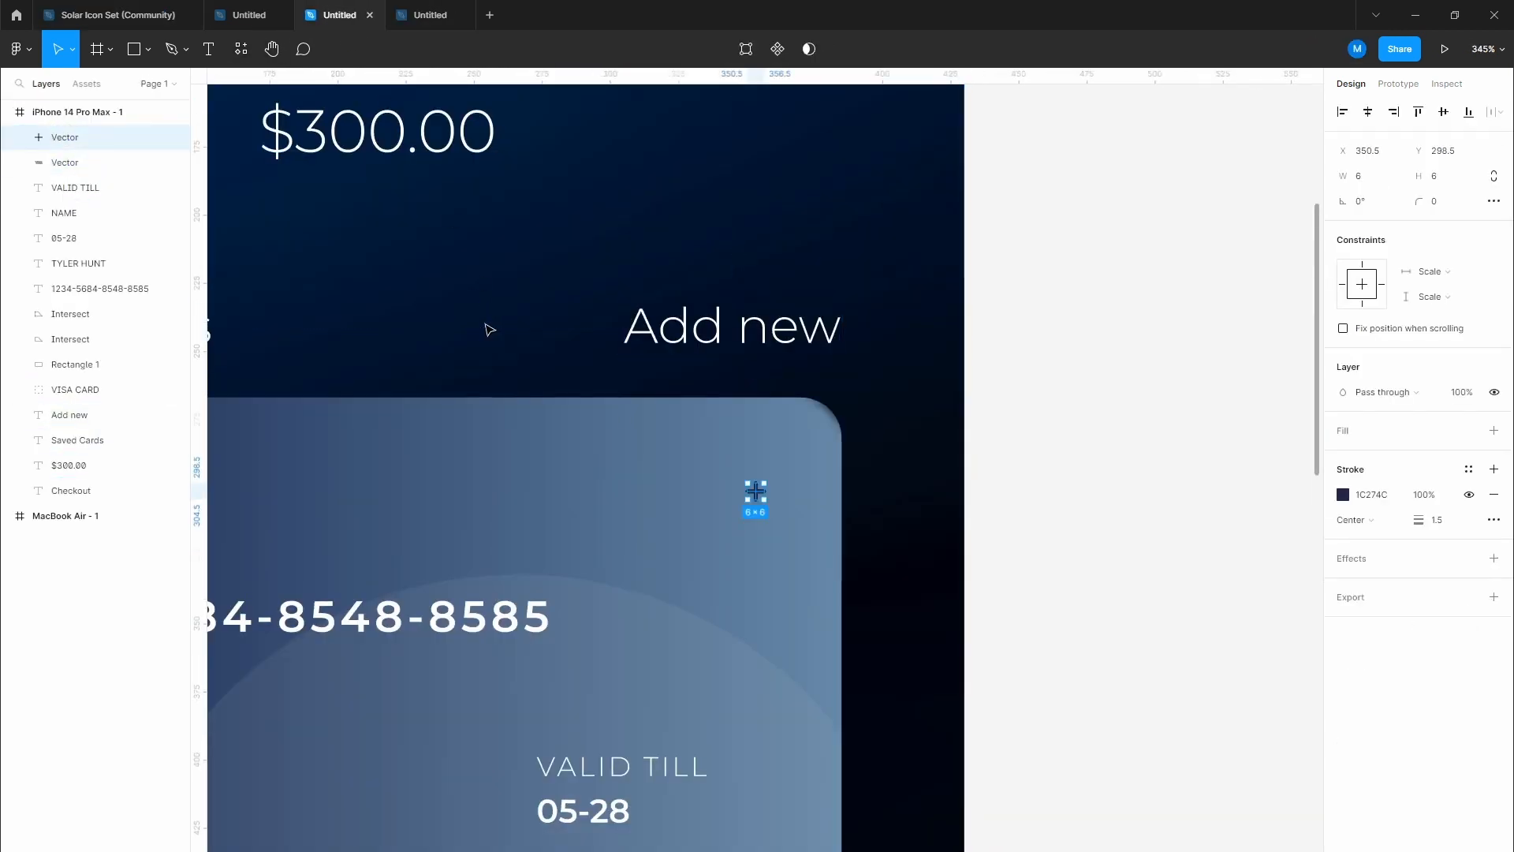
{"action": "left_click_drag", "start_coordinate": [751, 493], "coordinate": [577, 335]}
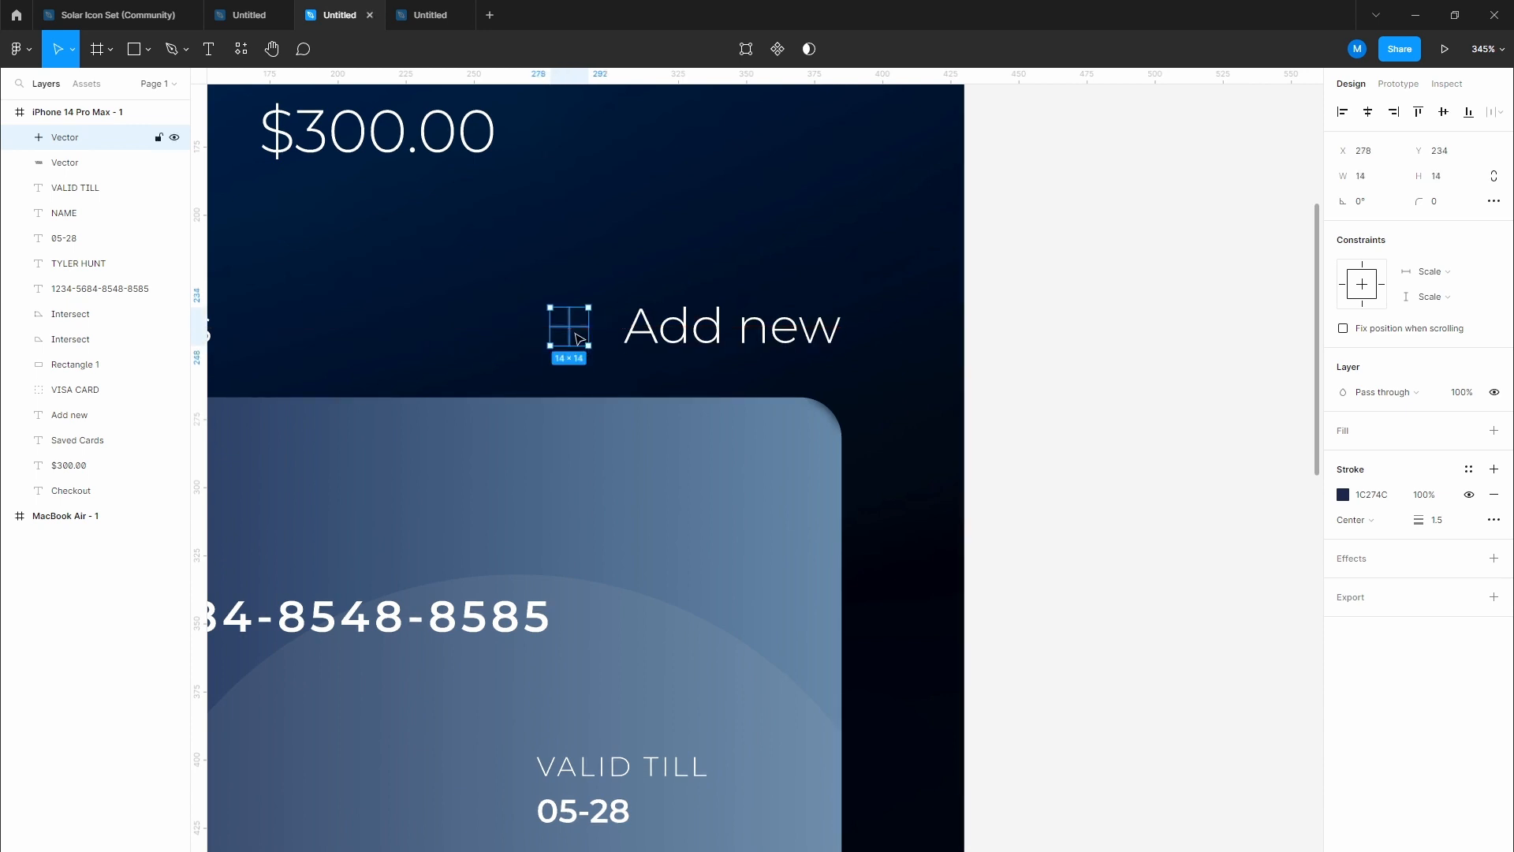
{"action": "scroll", "coordinate": [595, 379], "scroll_direction": "down", "scroll_amount": 5}
{"action": "scroll", "coordinate": [596, 380], "scroll_direction": "up", "scroll_amount": 3}
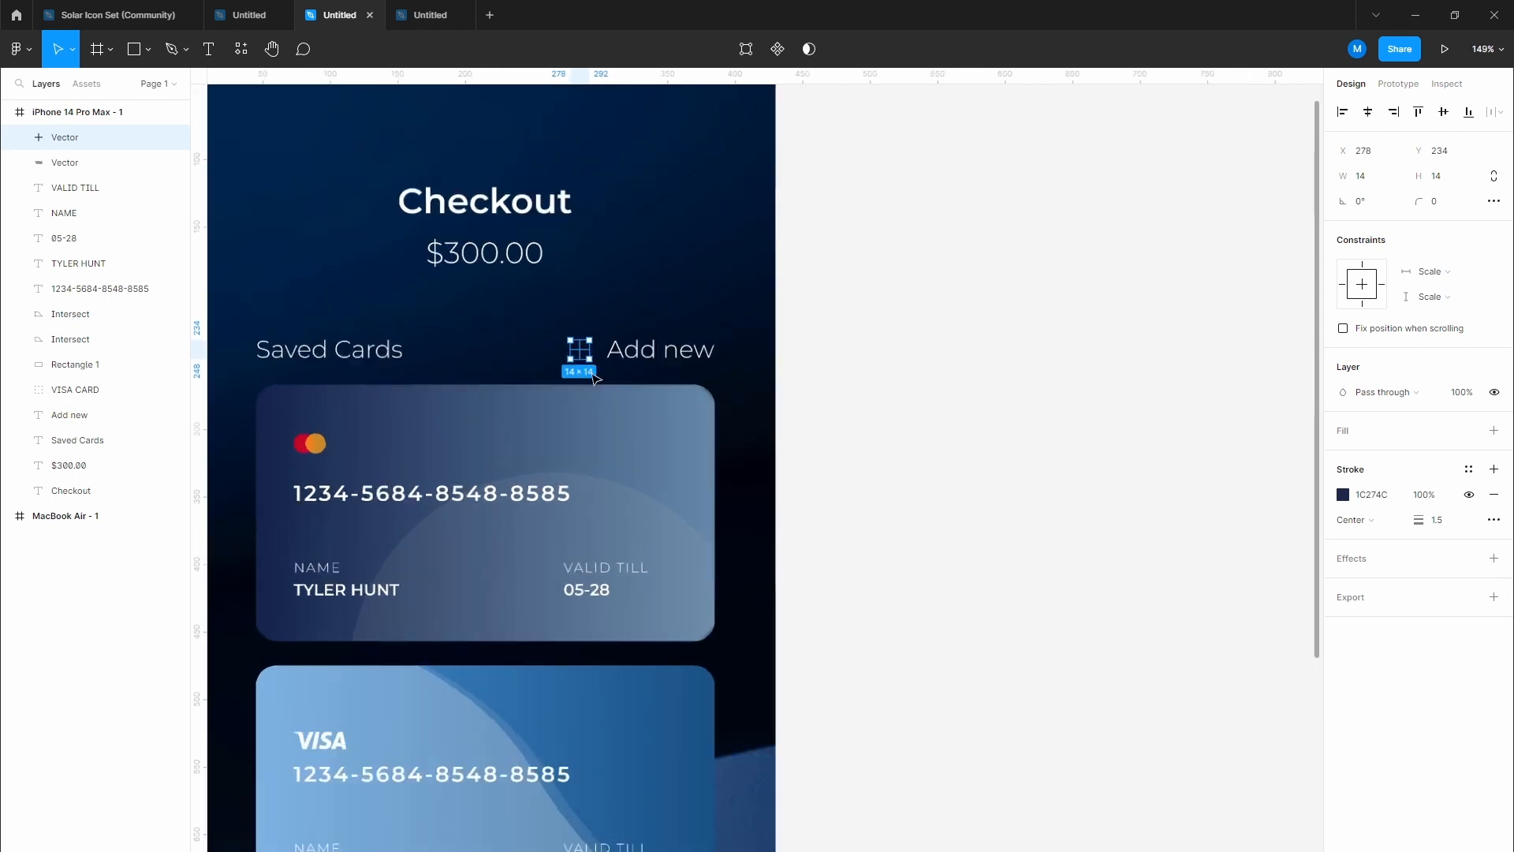
Step: Colour the plus and the Add new text with the Mastercard logo's #CC8828 orange
{"action": "key", "text": "i"}
{"action": "left_click", "coordinate": [220, 468]}
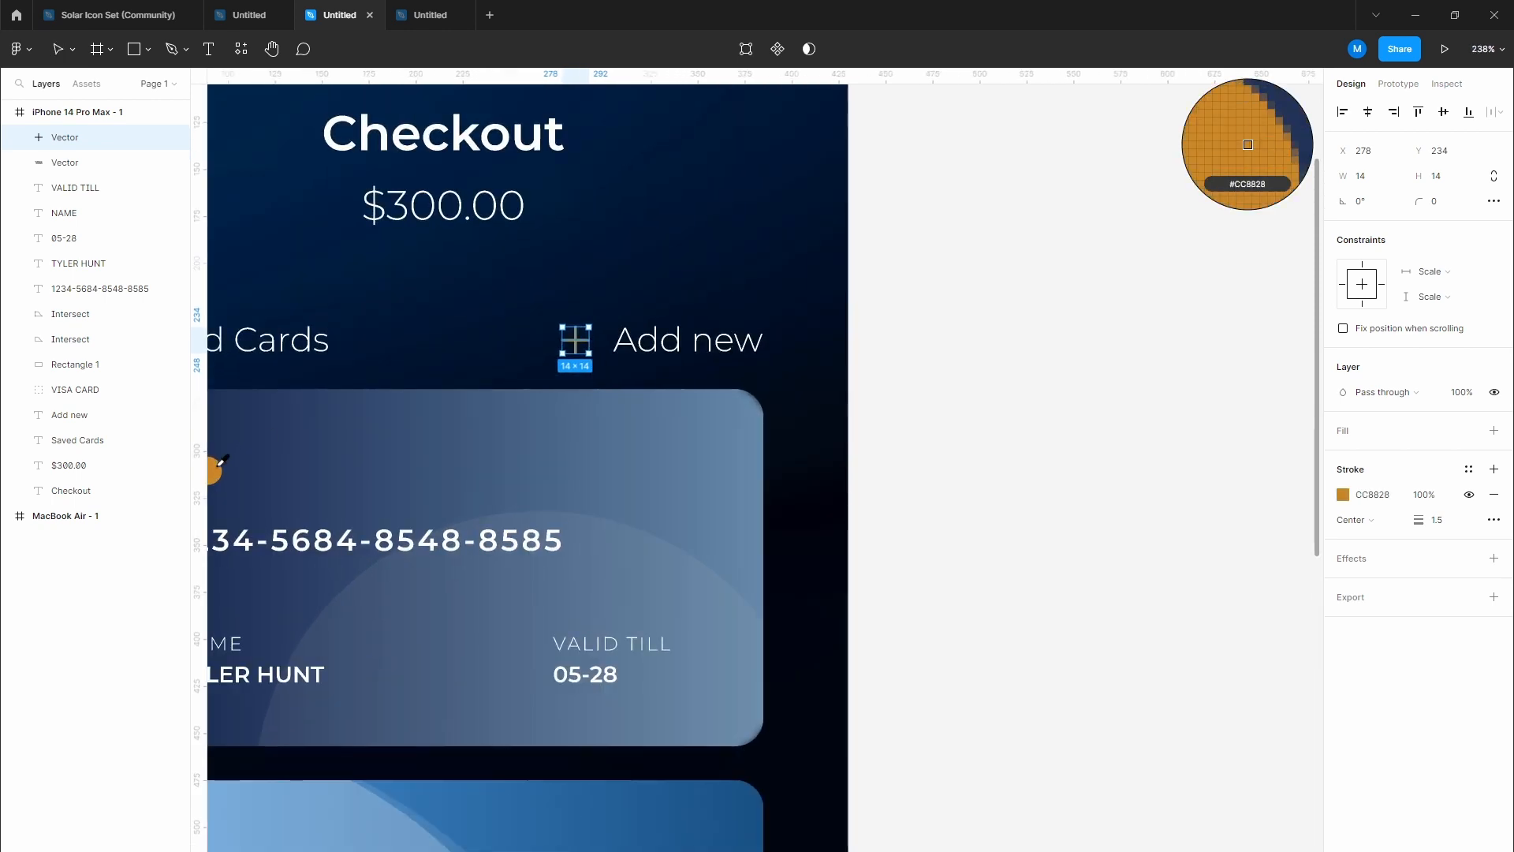
{"action": "left_click", "coordinate": [669, 345]}
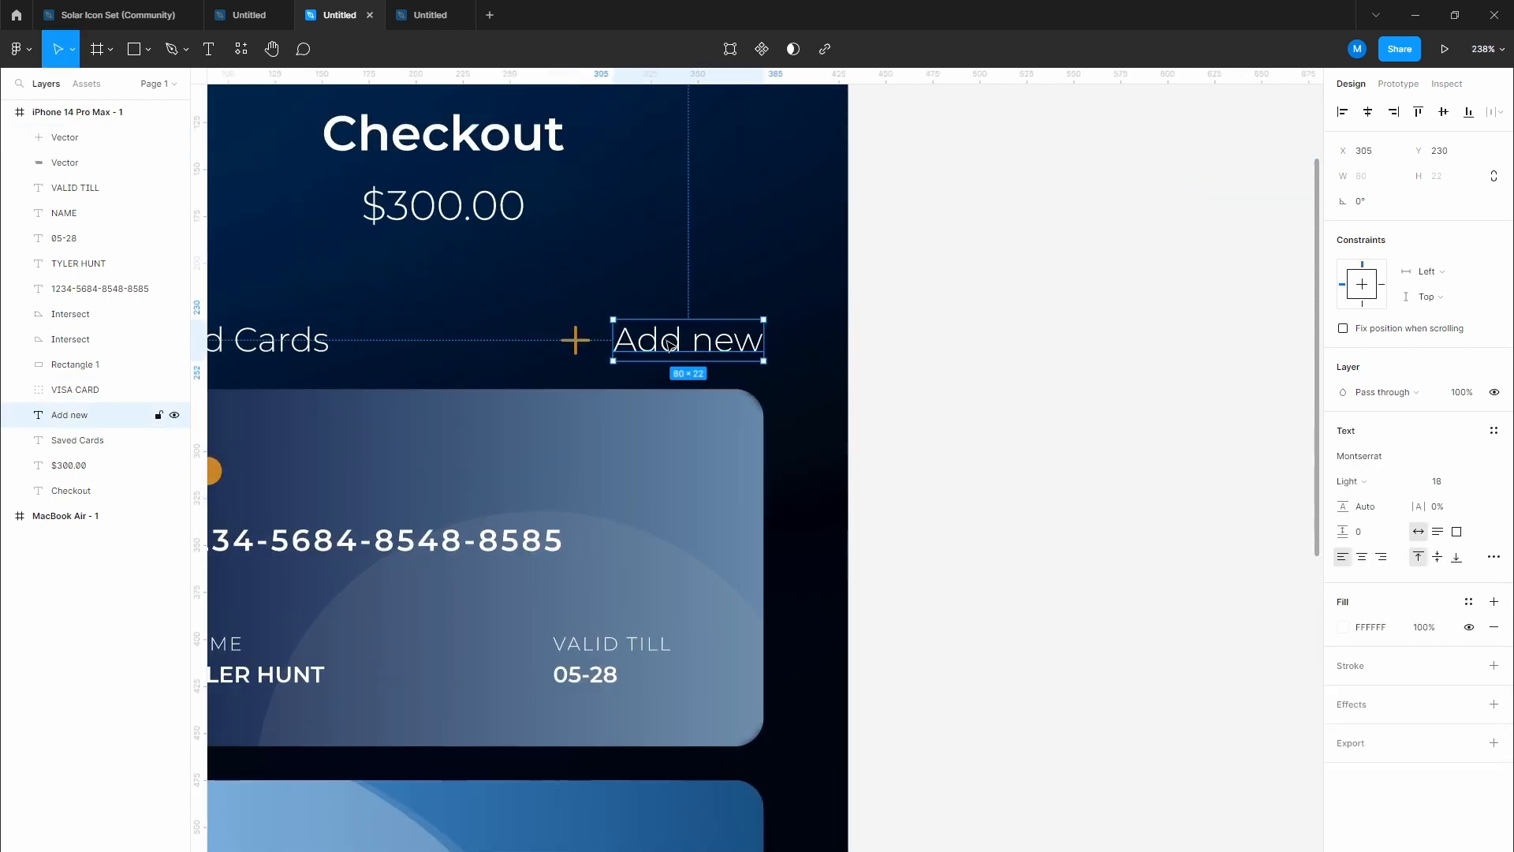
{"action": "key", "text": "i"}
{"action": "scroll", "coordinate": [576, 337], "scroll_direction": "up", "scroll_amount": 5}
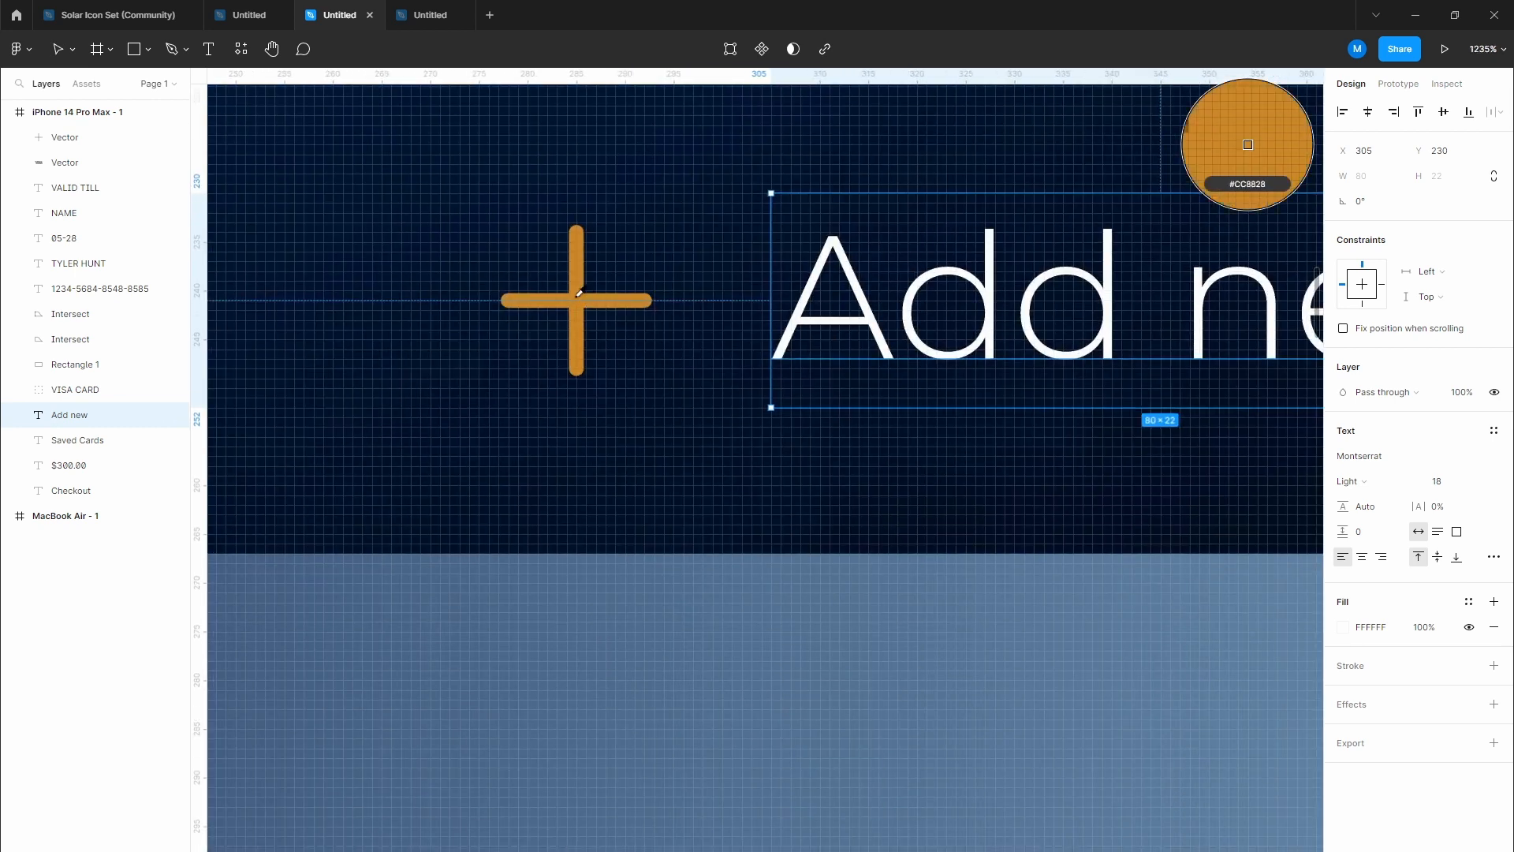
{"action": "left_click", "coordinate": [579, 300]}
{"action": "left_click", "coordinate": [740, 176]}
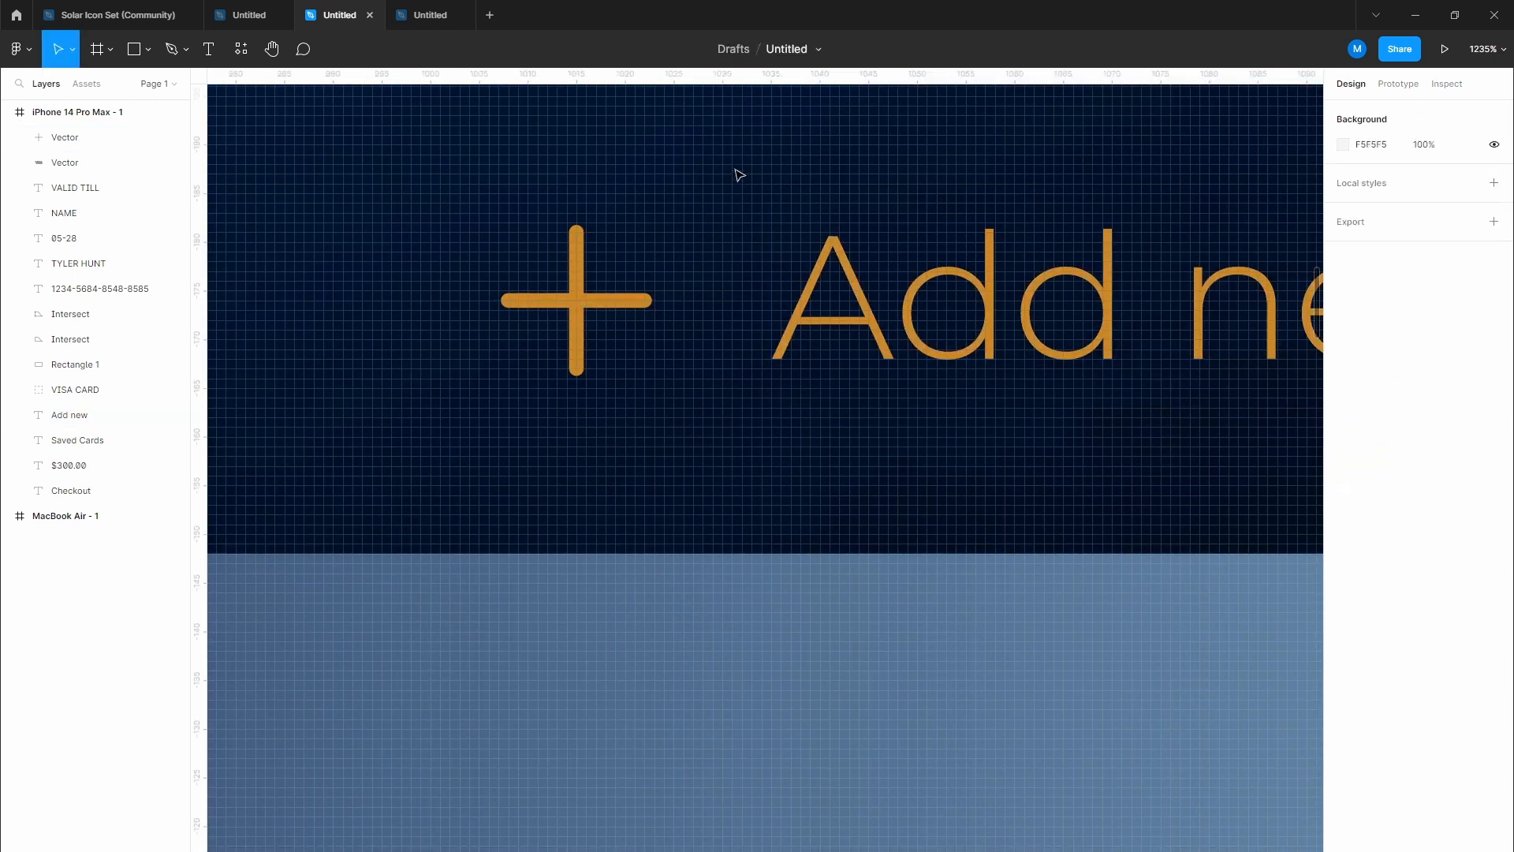
{"action": "scroll", "coordinate": [719, 361], "scroll_direction": "down", "scroll_amount": 10}
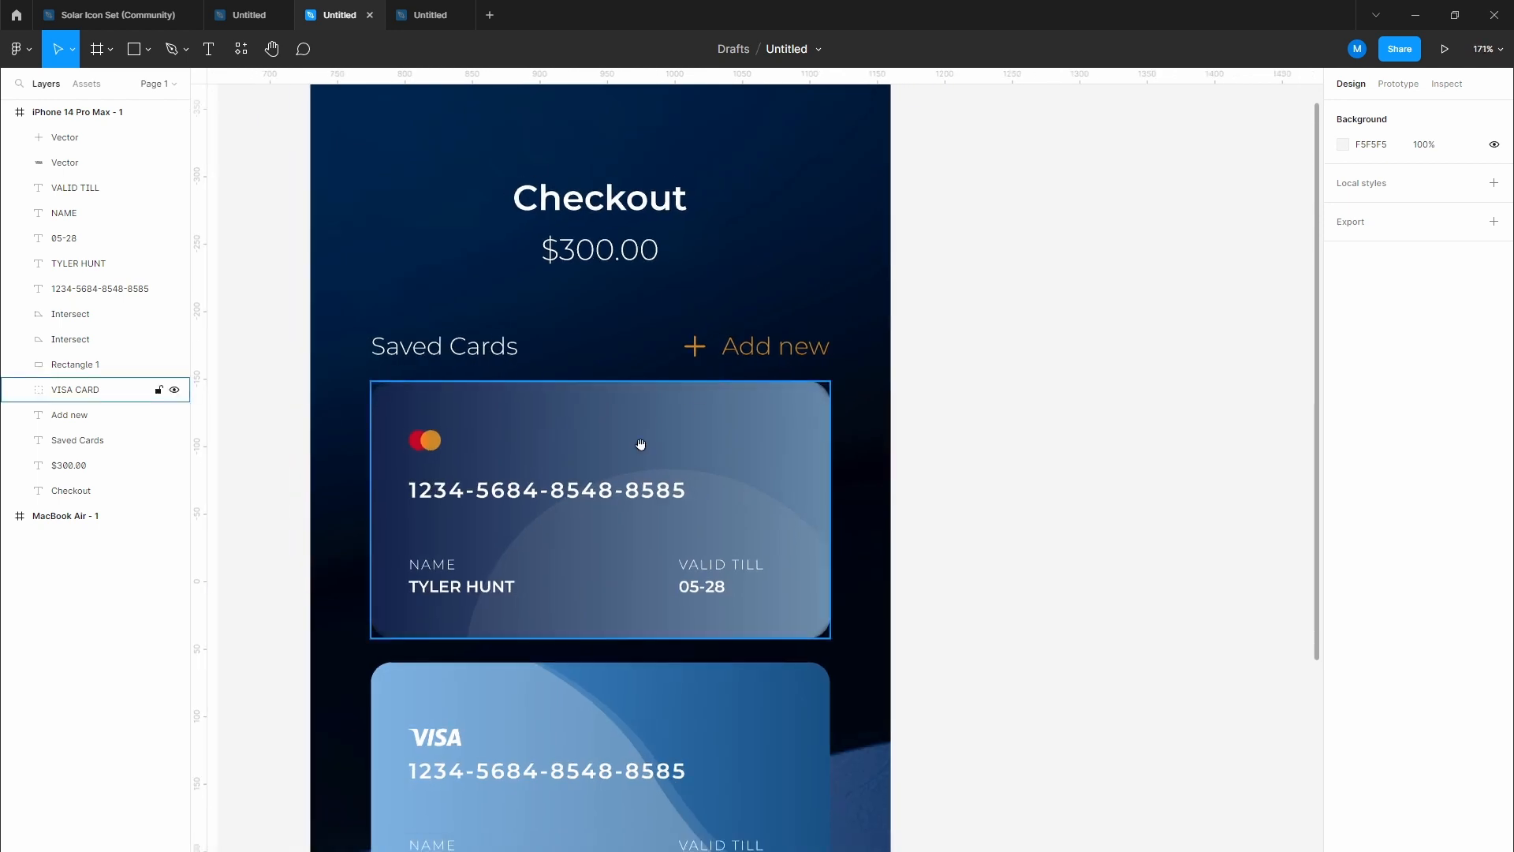
{"action": "left_click_drag", "start_coordinate": [642, 443], "coordinate": [635, 214]}
{"action": "scroll", "coordinate": [649, 398], "scroll_direction": "down", "scroll_amount": 2}
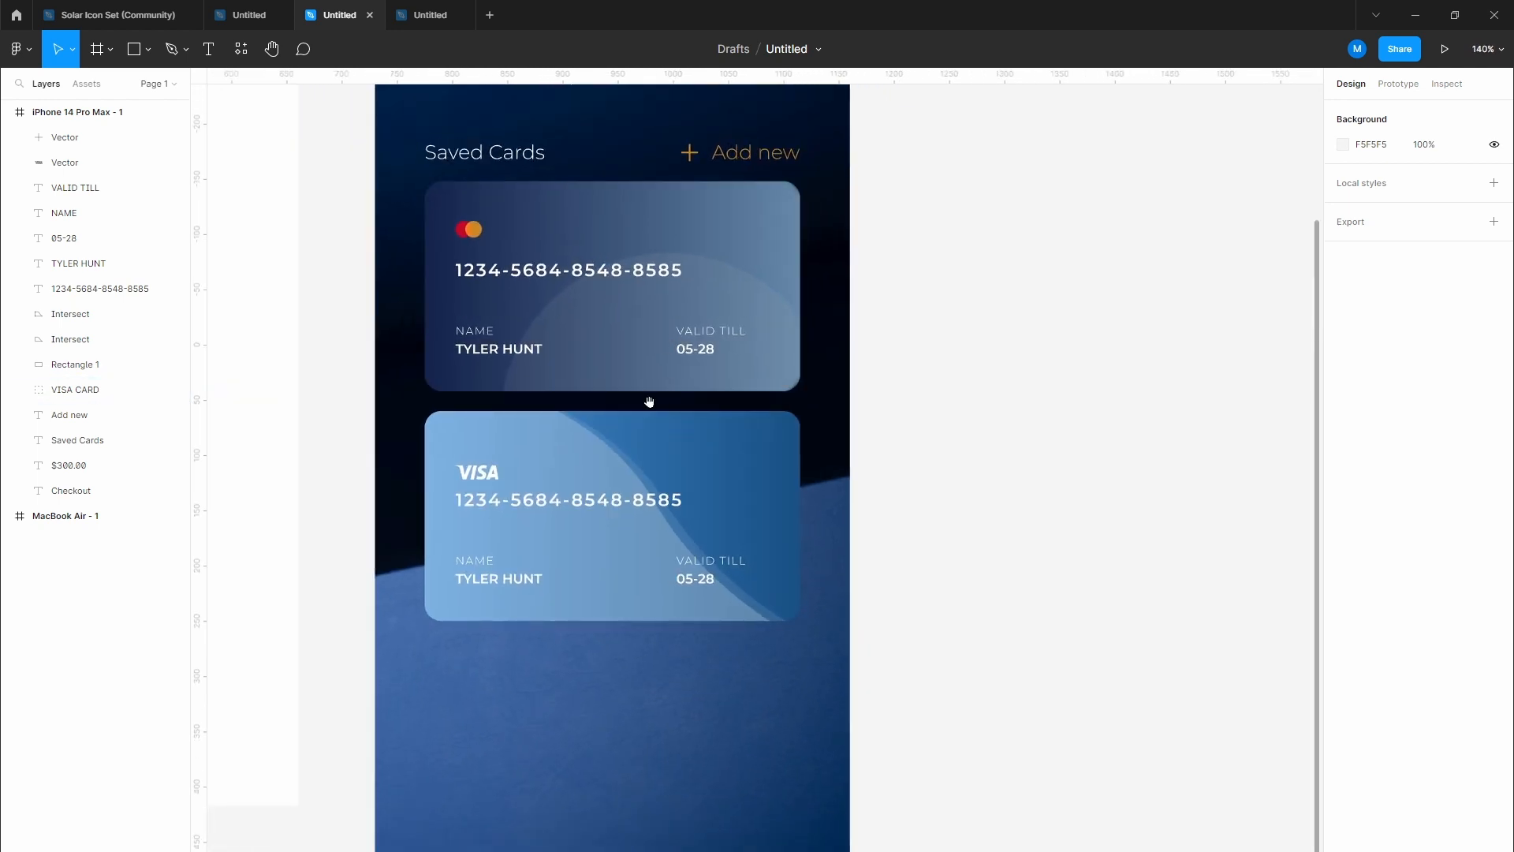
{"action": "scroll", "coordinate": [648, 379], "scroll_direction": "down", "scroll_amount": 1}
{"action": "scroll", "coordinate": [647, 355], "scroll_direction": "down", "scroll_amount": 2}
Step: Draw a 190×50 rectangle below the saved cards
{"action": "scroll", "coordinate": [552, 314], "scroll_direction": "up", "scroll_amount": 2}
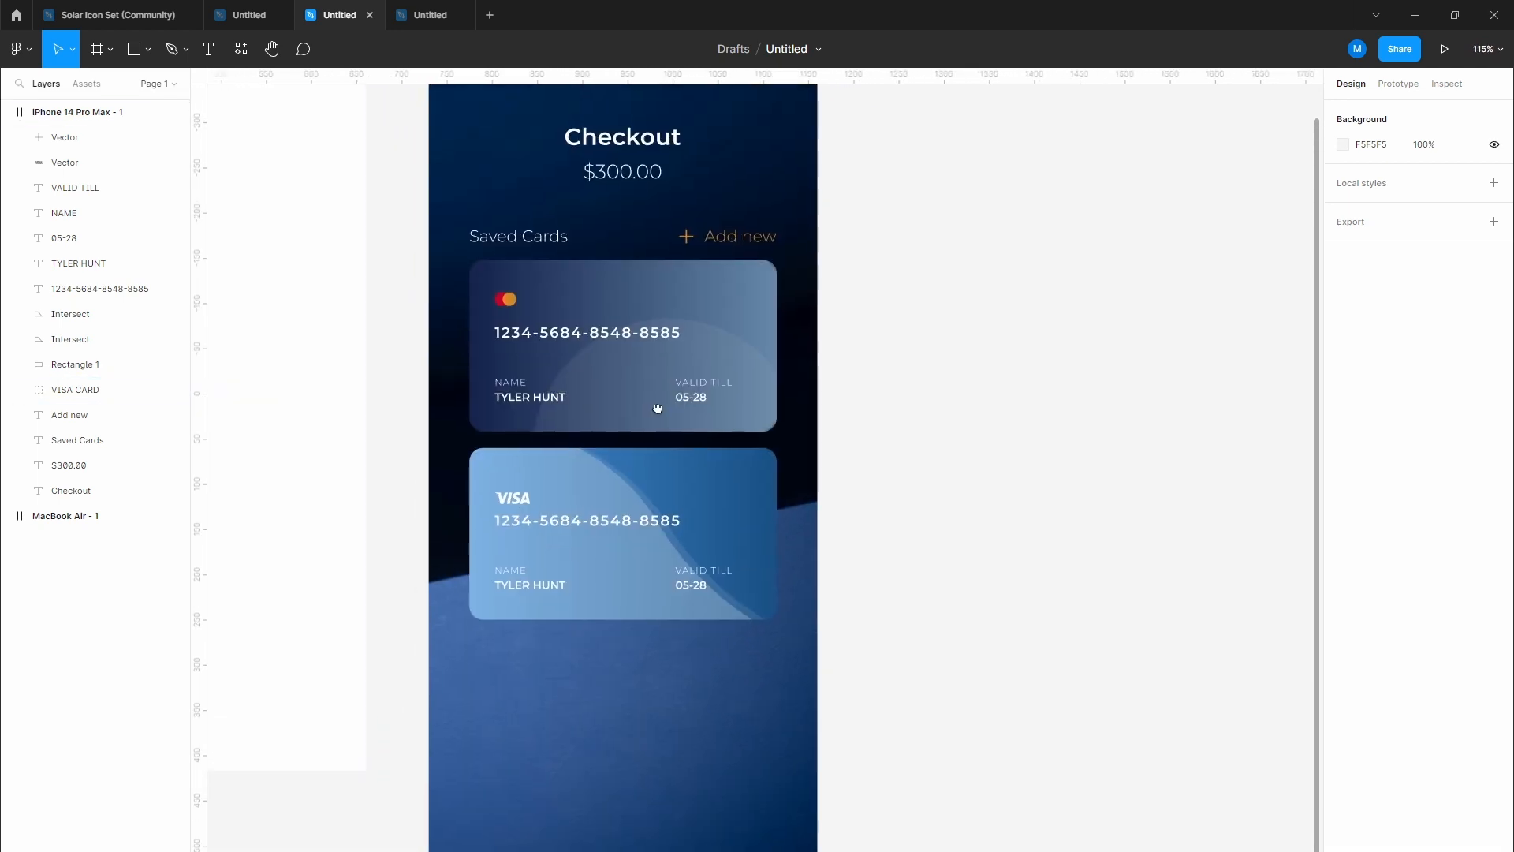
{"action": "scroll", "coordinate": [477, 314], "scroll_direction": "down", "scroll_amount": 1}
{"action": "left_click", "coordinate": [147, 49]}
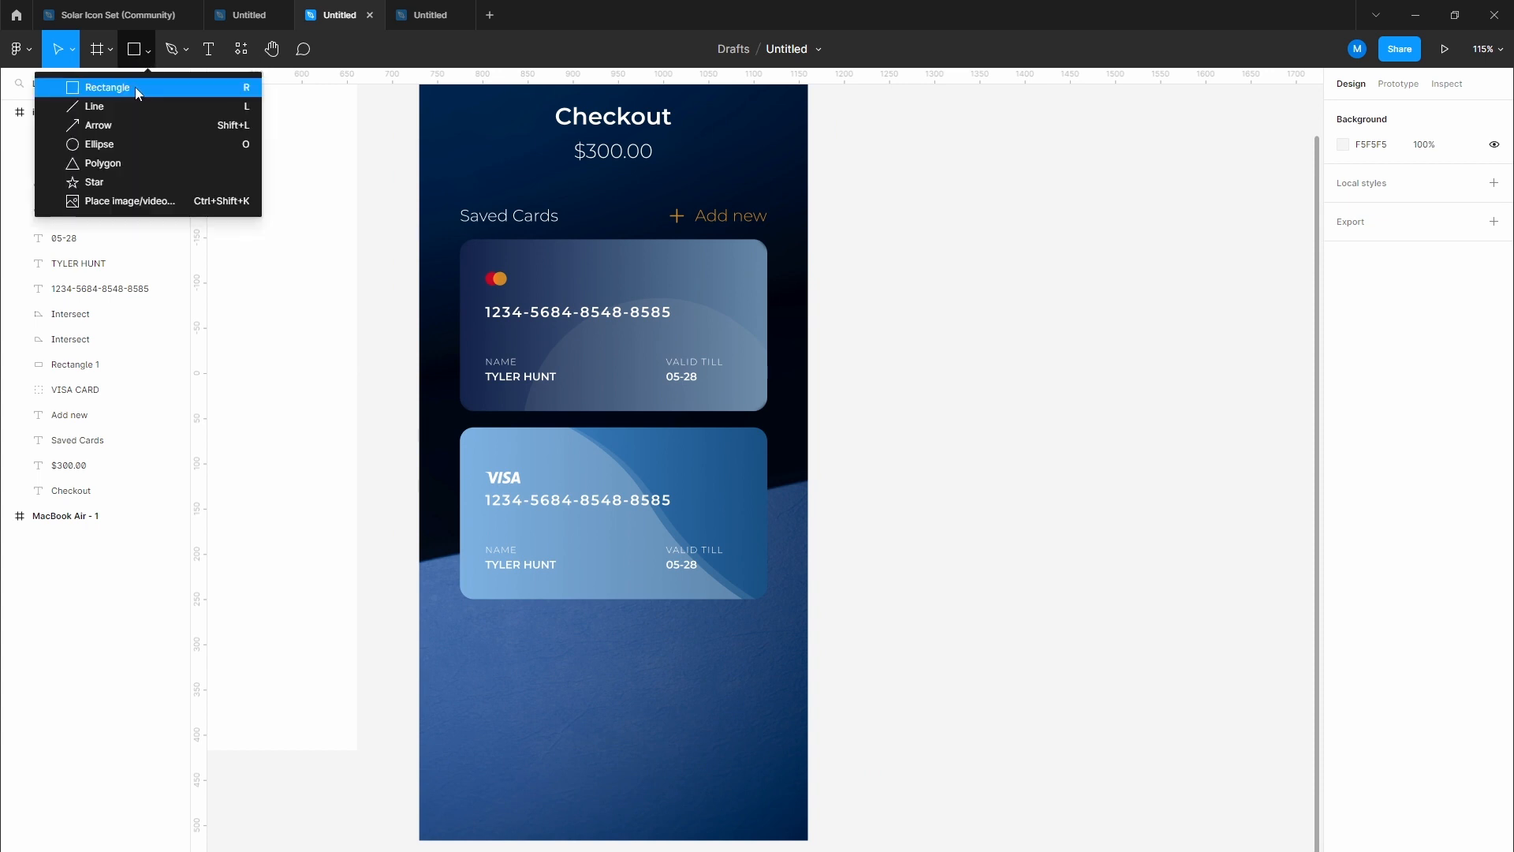
{"action": "left_click", "coordinate": [135, 87]}
{"action": "left_click", "coordinate": [528, 699]}
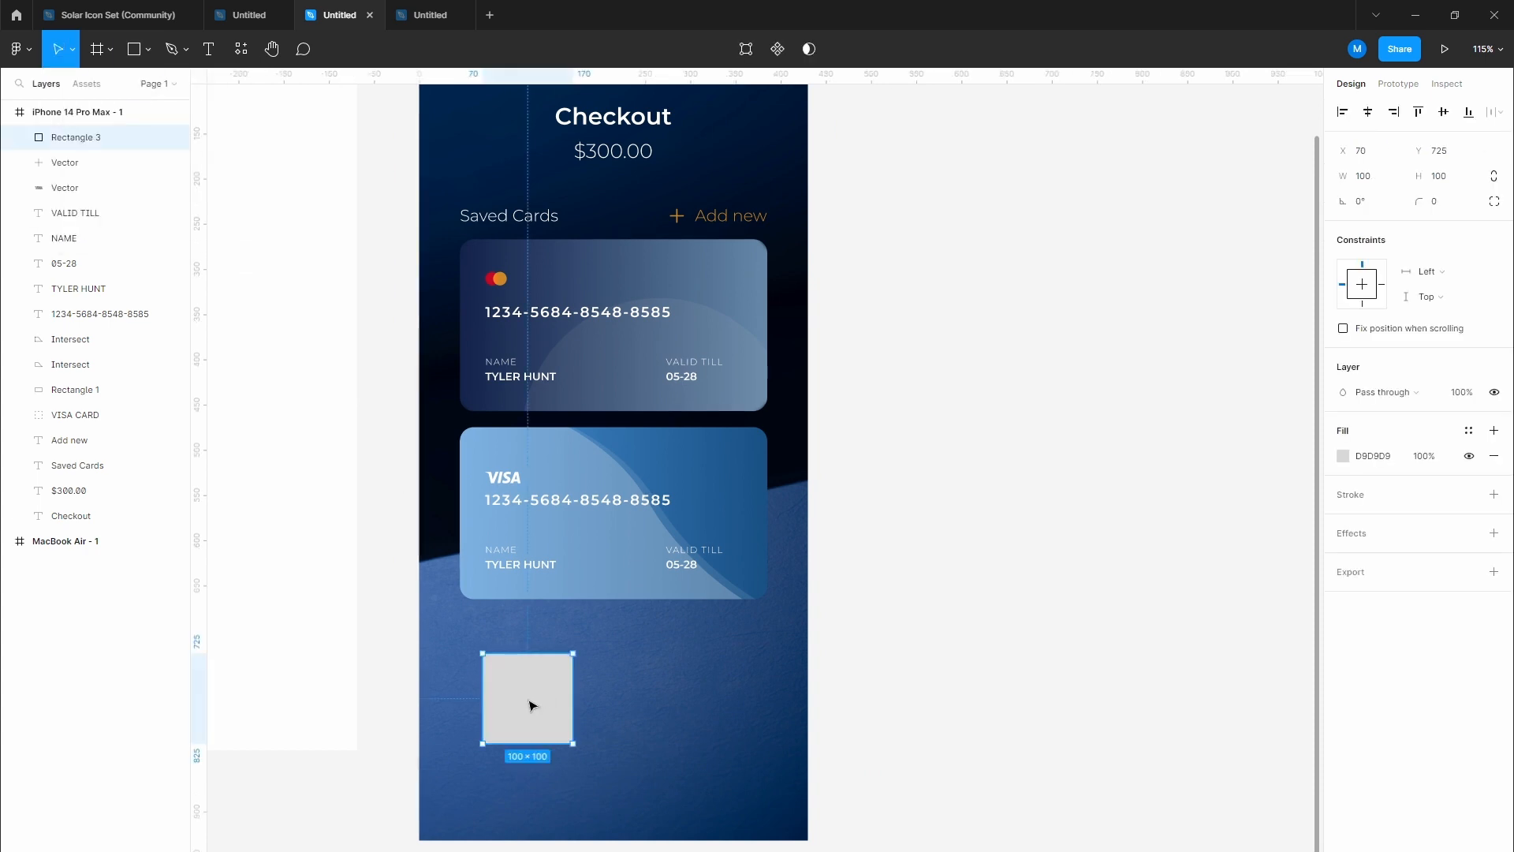
{"action": "left_click", "coordinate": [1368, 181]}
{"action": "type", "text": "190"}
{"action": "key", "text": "Tab"}
{"action": "type", "text": "50"}
{"action": "key", "text": "Return"}
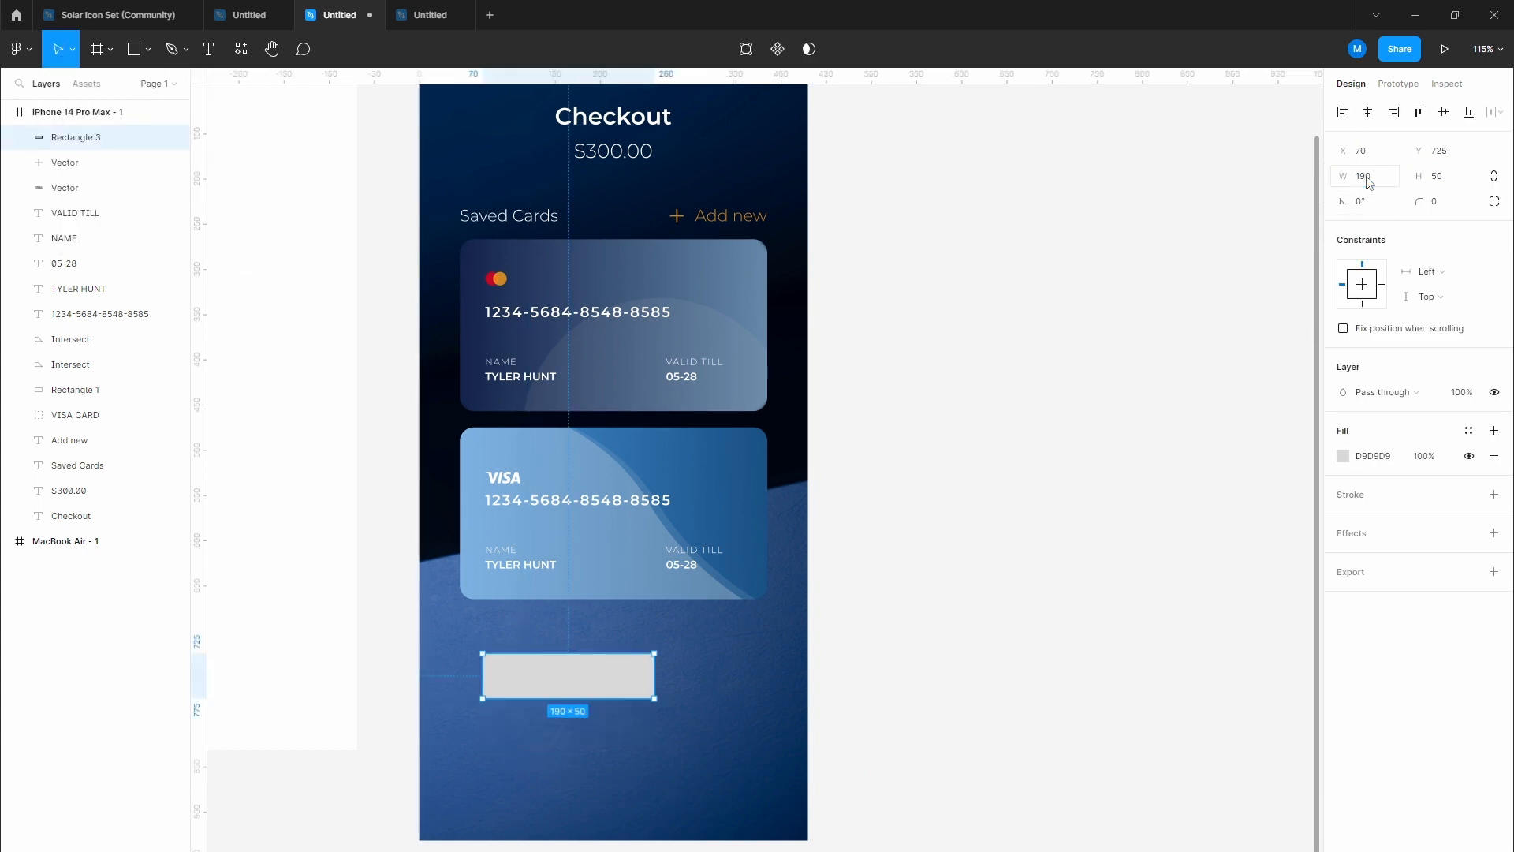
Step: Resize the rectangle to 224×60 and centre it low on the Checkout screen
{"action": "left_click_drag", "start_coordinate": [636, 670], "coordinate": [659, 711]}
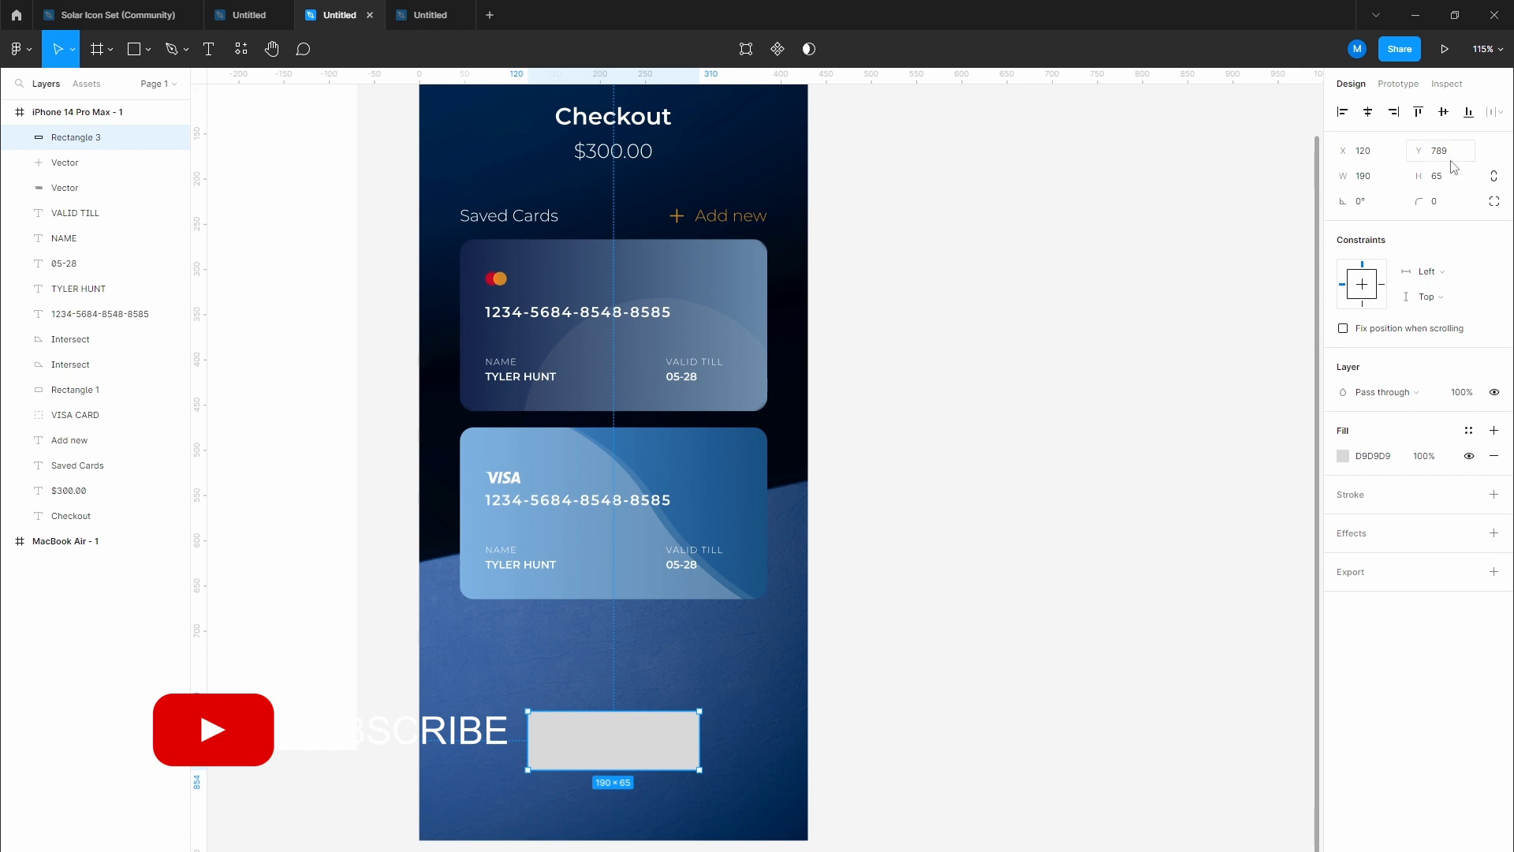
{"action": "type", "text": "60"}
{"action": "key", "text": "Return"}
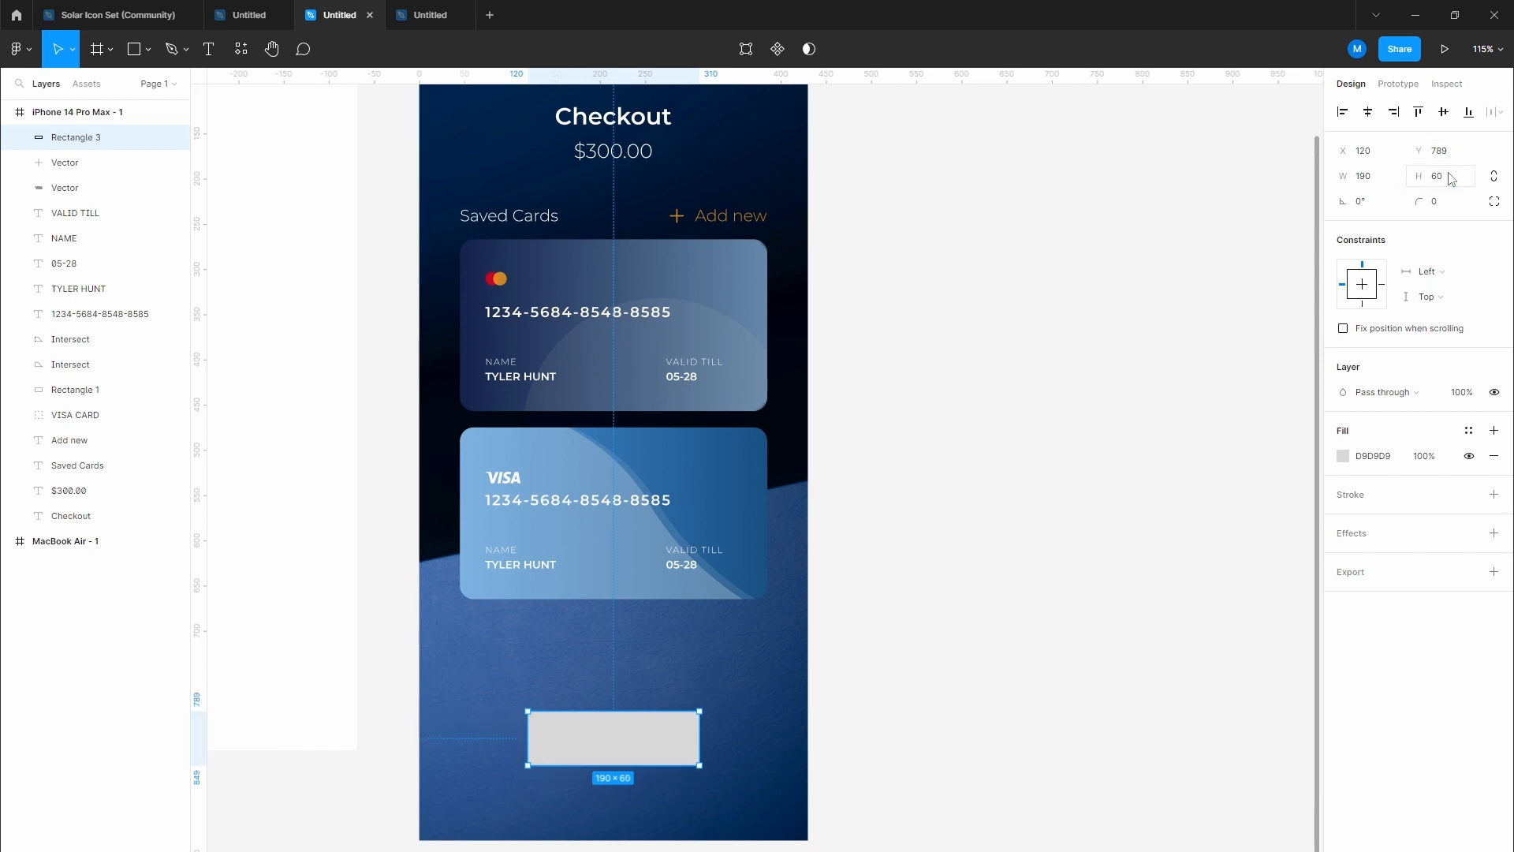
{"action": "left_click_drag", "start_coordinate": [704, 742], "coordinate": [673, 742]}
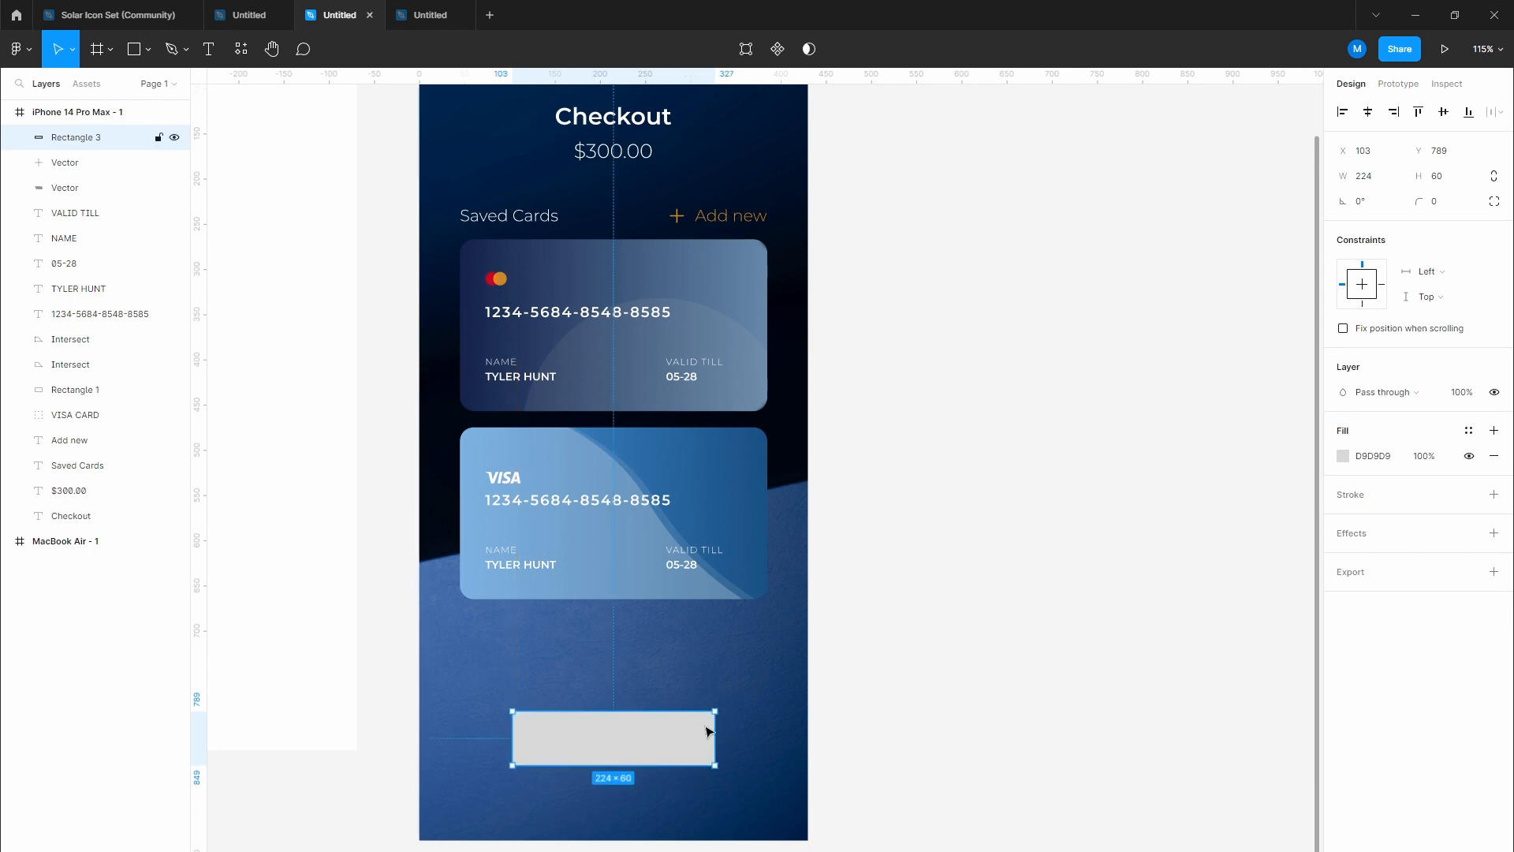
Step: Round the rectangle into a pill with radius 30 and fill it orange ED801E
{"action": "scroll", "coordinate": [706, 732], "scroll_direction": "up", "scroll_amount": 9}
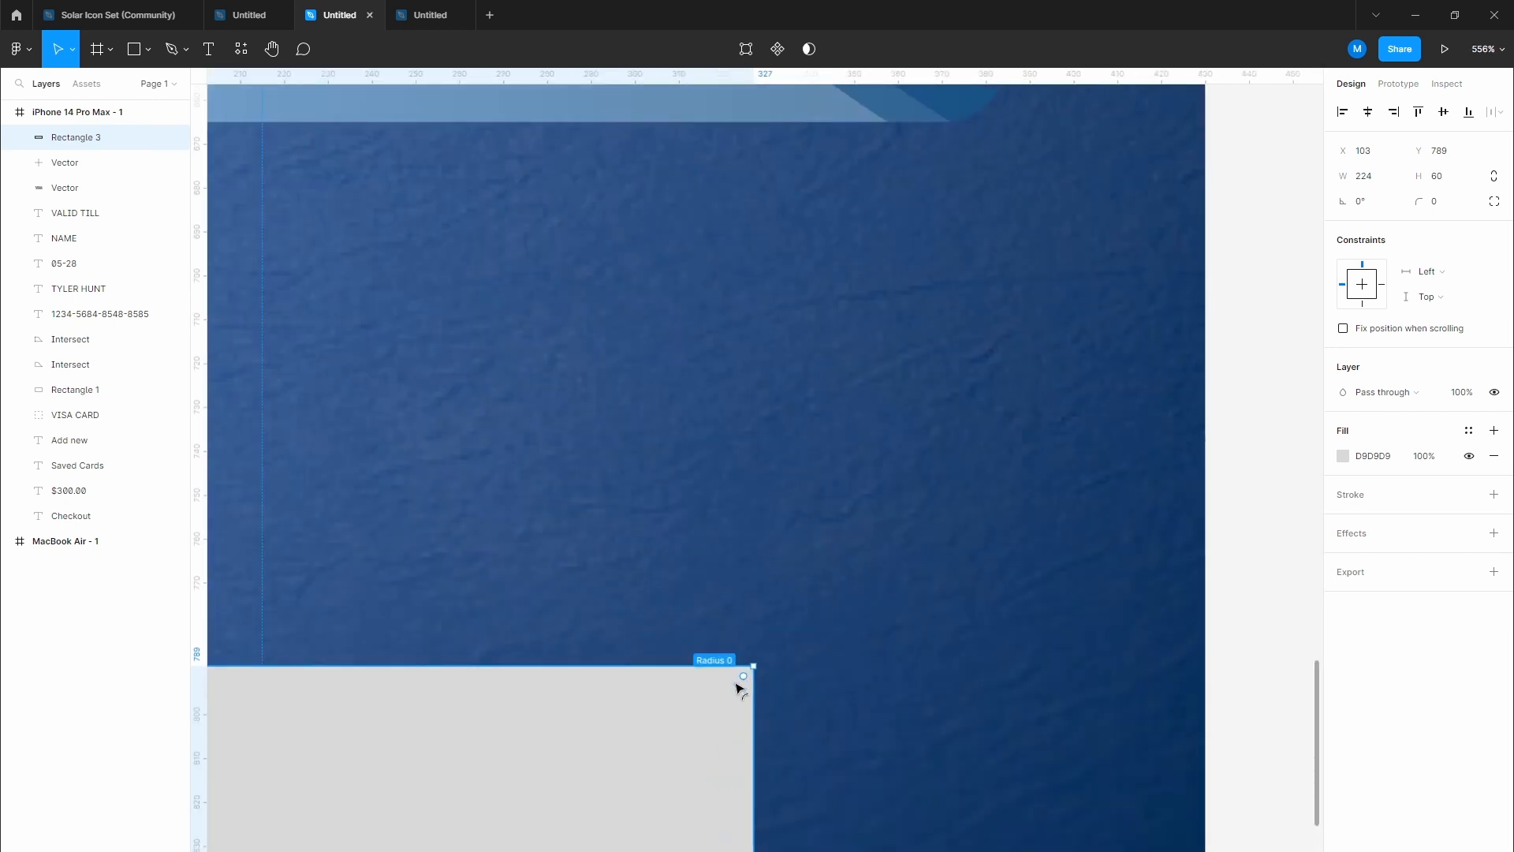
{"action": "left_click_drag", "start_coordinate": [740, 690], "coordinate": [315, 846]}
{"action": "scroll", "coordinate": [711, 575], "scroll_direction": "down", "scroll_amount": 8}
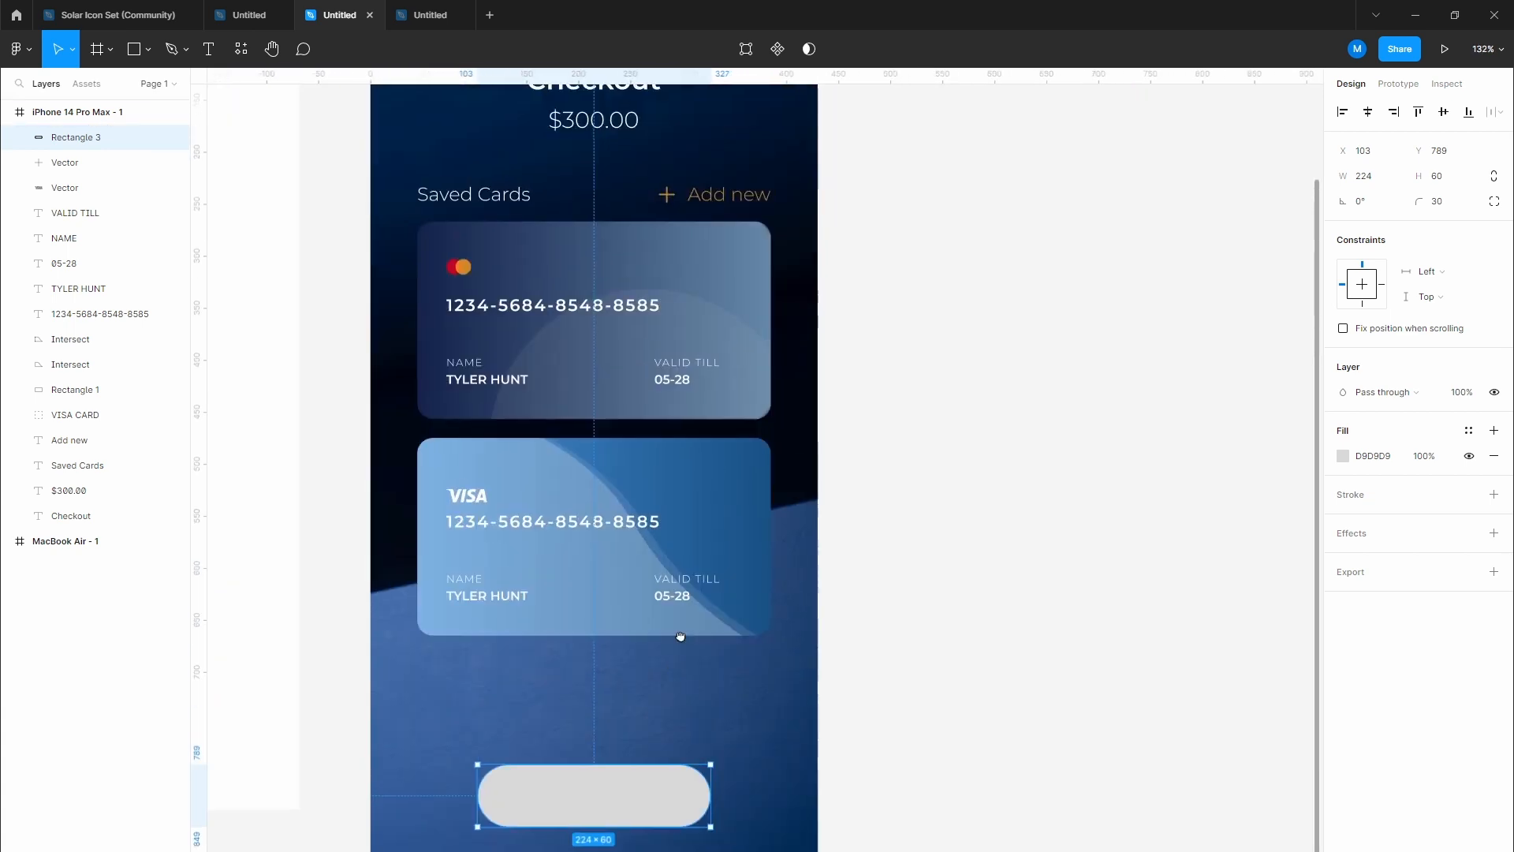
{"action": "key", "text": "i"}
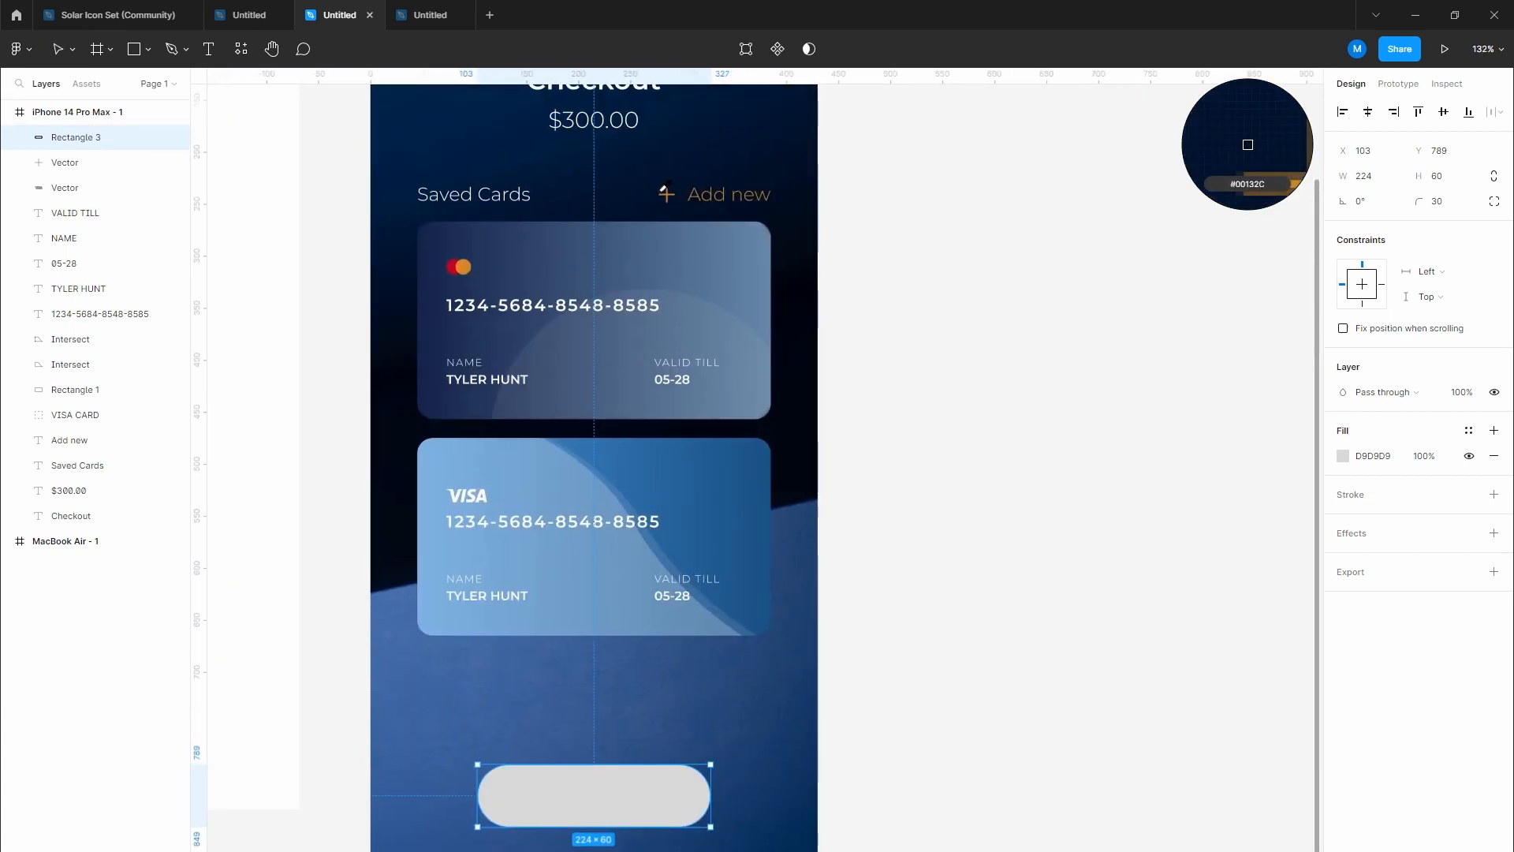
{"action": "left_click", "coordinate": [466, 261]}
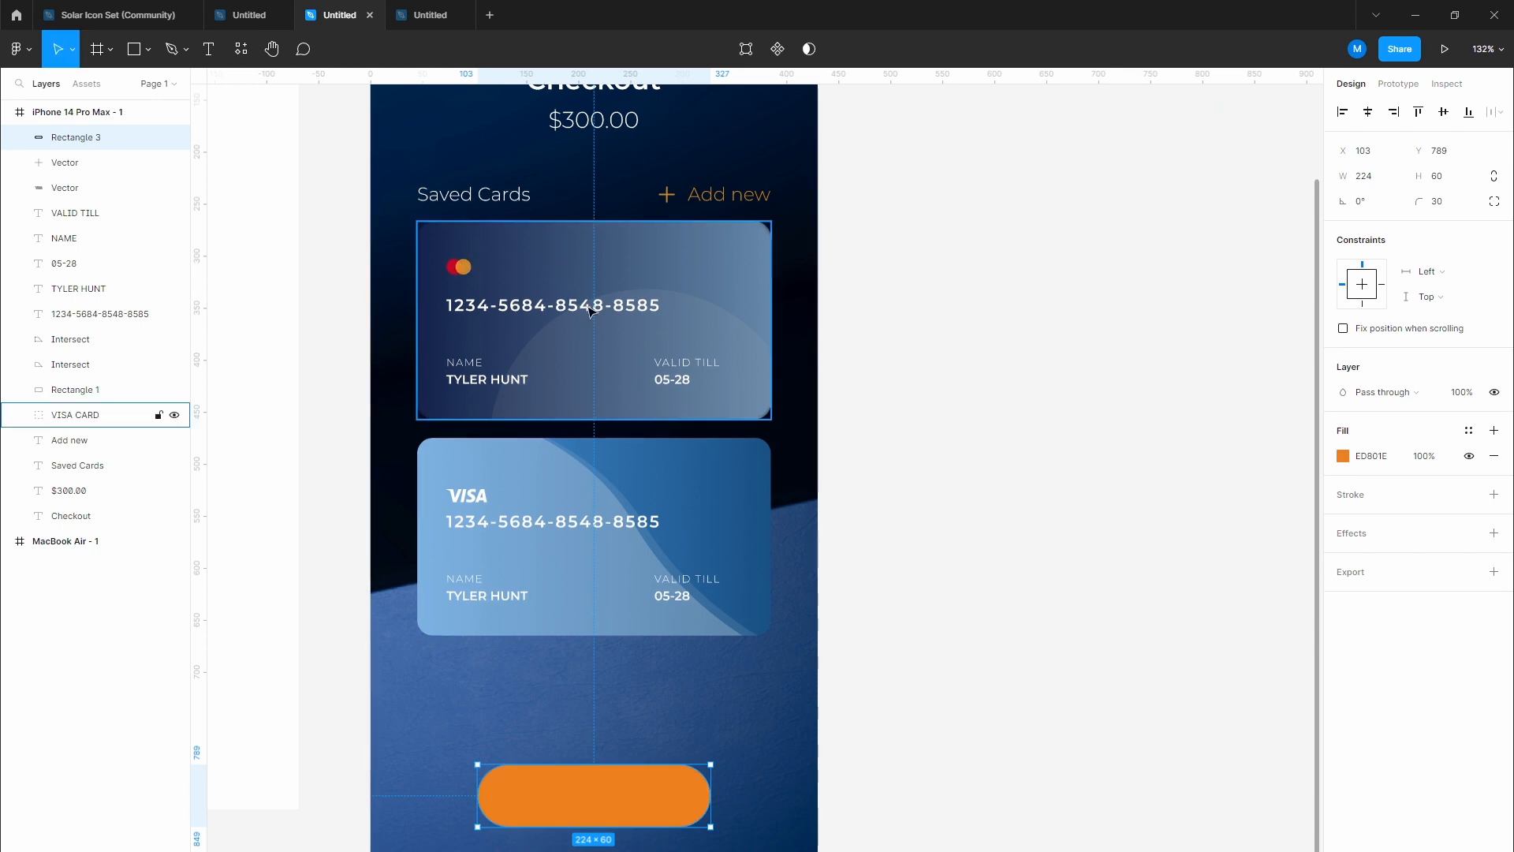
Step: Duplicate the Checkout title onto the orange button and retype it as 'Proceed'
{"action": "left_click", "coordinate": [957, 439]}
{"action": "scroll", "coordinate": [782, 650], "scroll_direction": "up", "scroll_amount": 1}
{"action": "left_click_drag", "start_coordinate": [531, 656], "coordinate": [612, 517]}
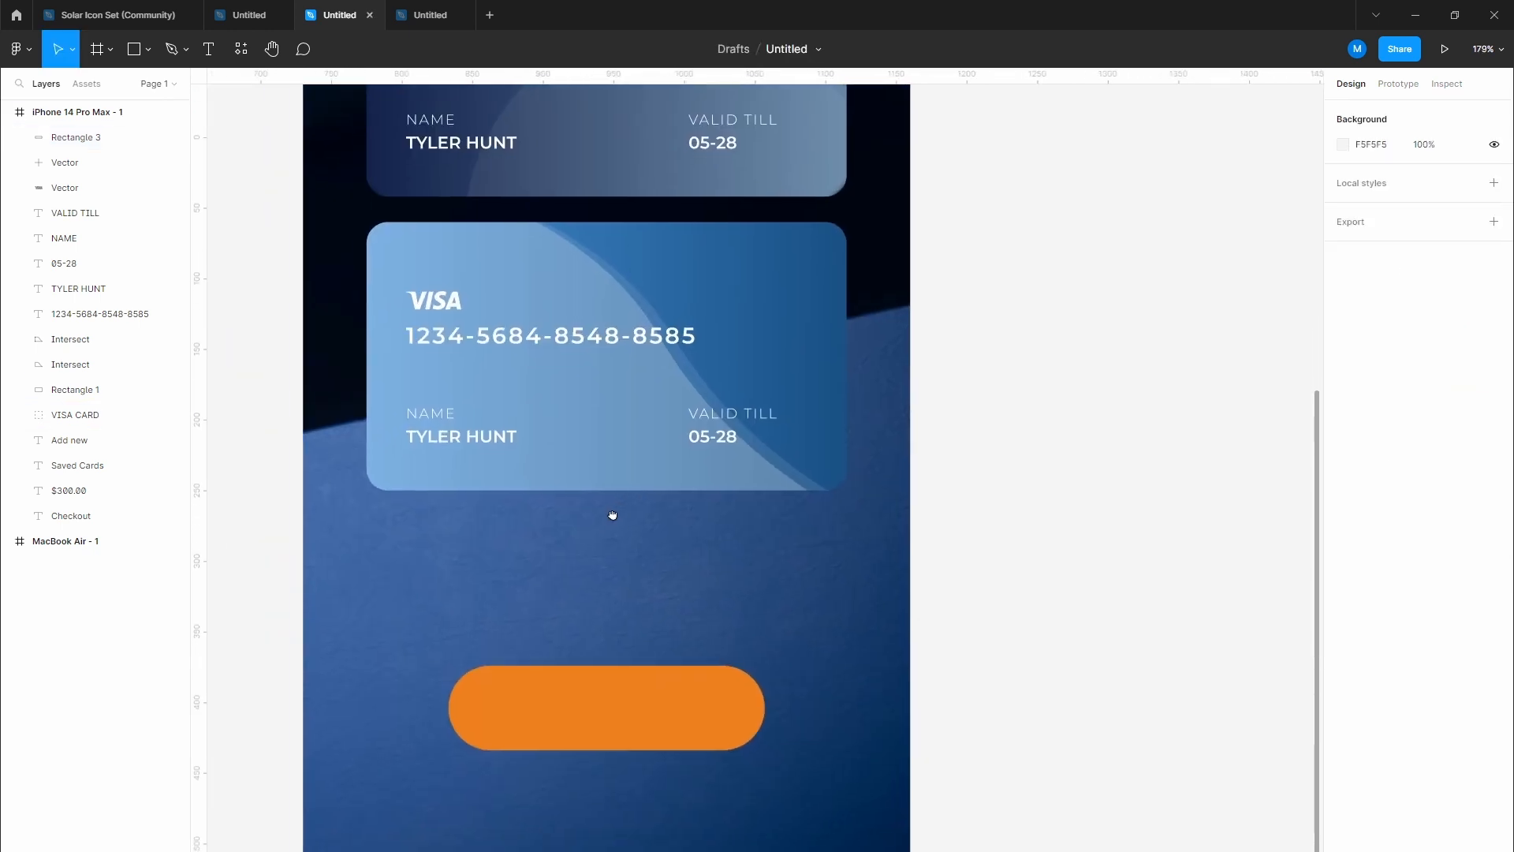
{"action": "scroll", "coordinate": [622, 514], "scroll_direction": "down", "scroll_amount": 1}
{"action": "left_click_drag", "start_coordinate": [641, 153], "coordinate": [650, 300]}
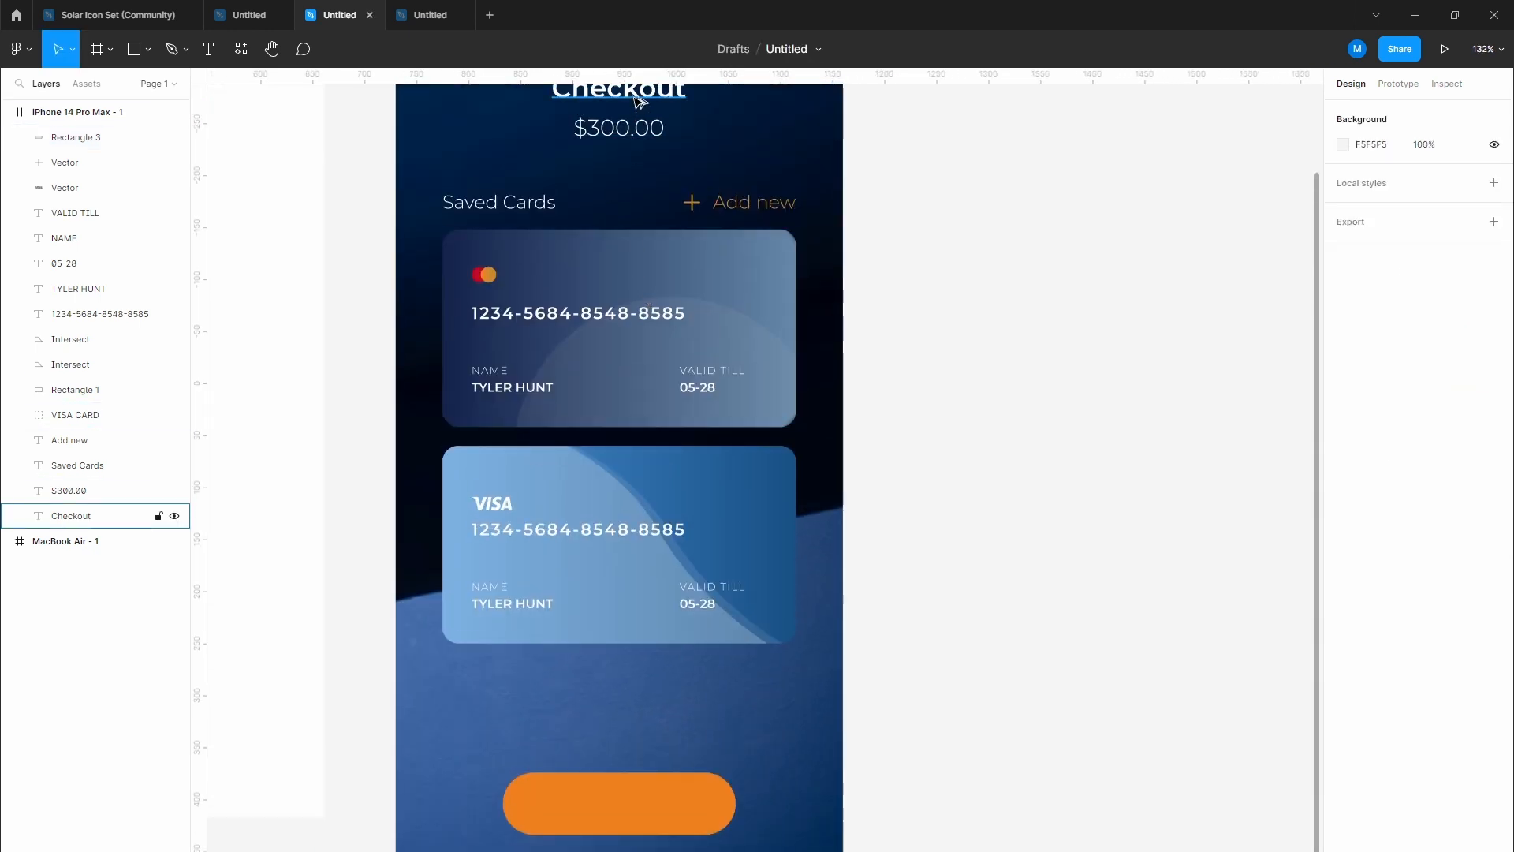
{"action": "left_click_drag", "start_coordinate": [641, 99], "coordinate": [690, 806]}
{"action": "double_click", "coordinate": [691, 806]}
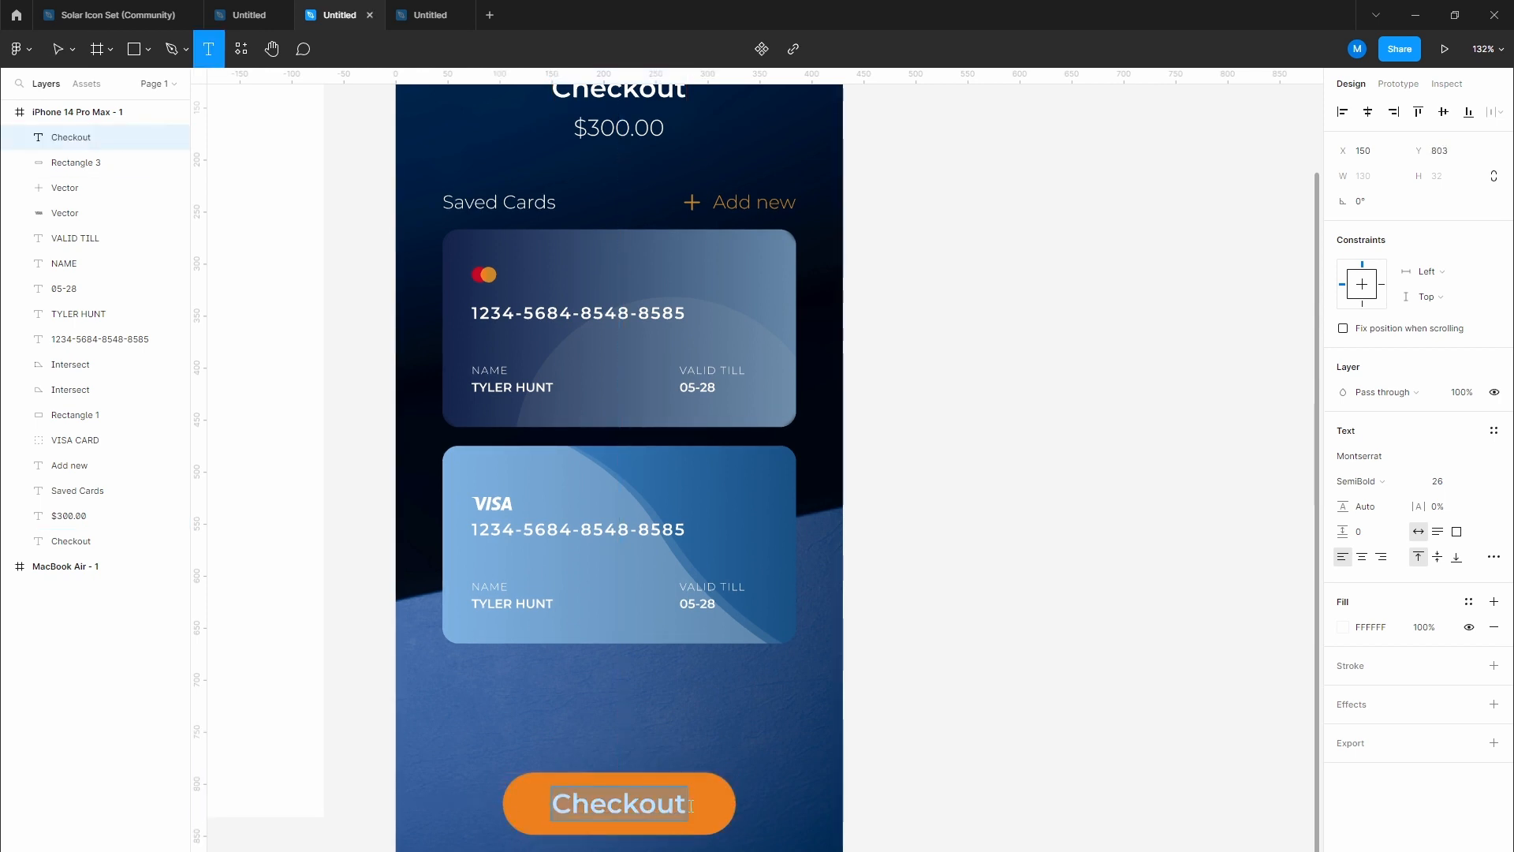
{"action": "type", "text": "Proceed"}
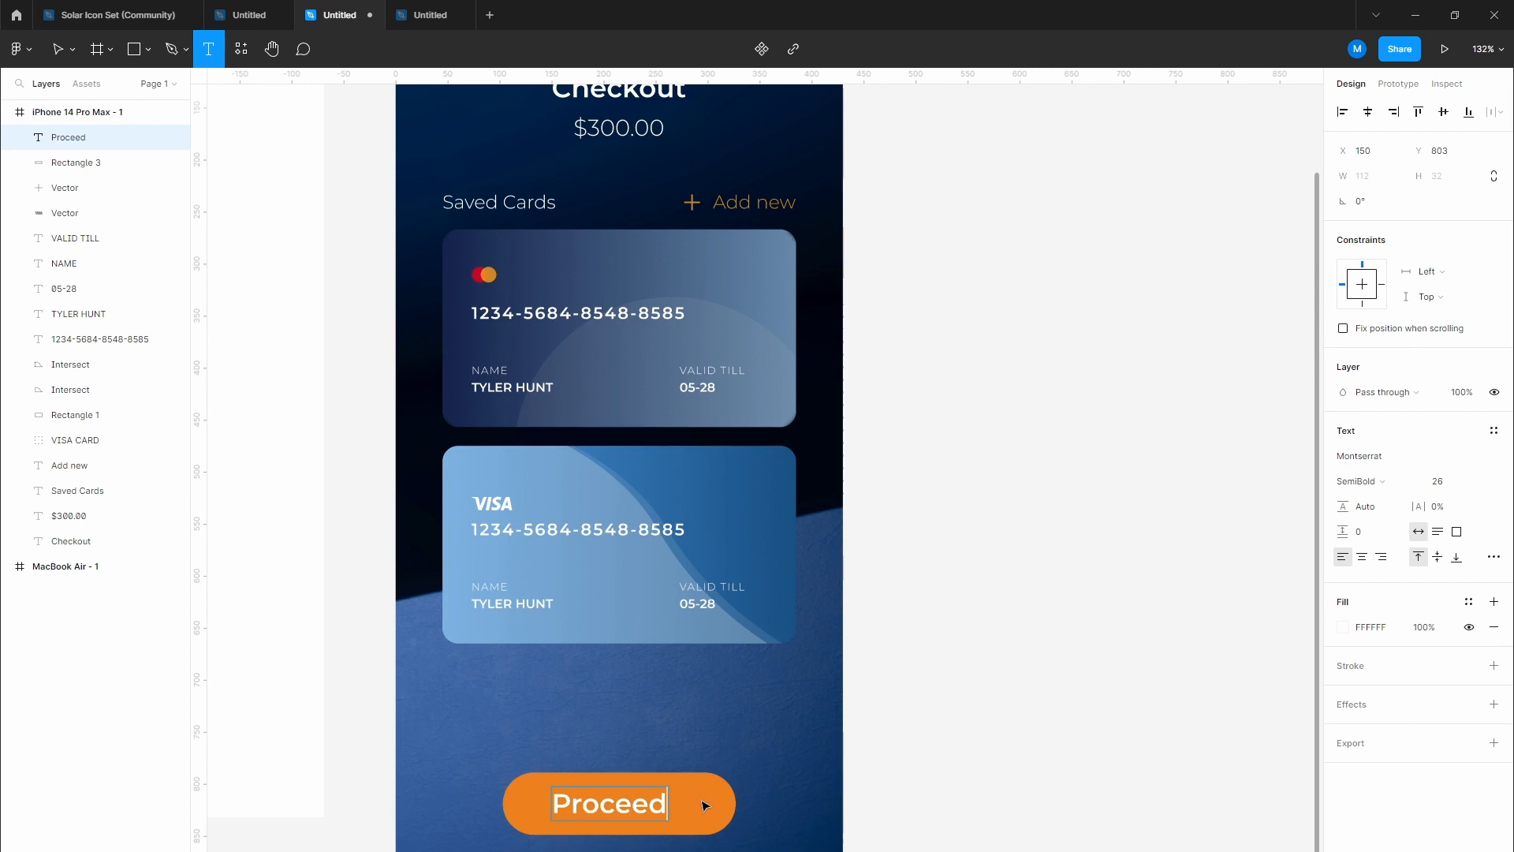
{"action": "left_click", "coordinate": [706, 806]}
{"action": "left_click_drag", "start_coordinate": [636, 805], "coordinate": [646, 805]}
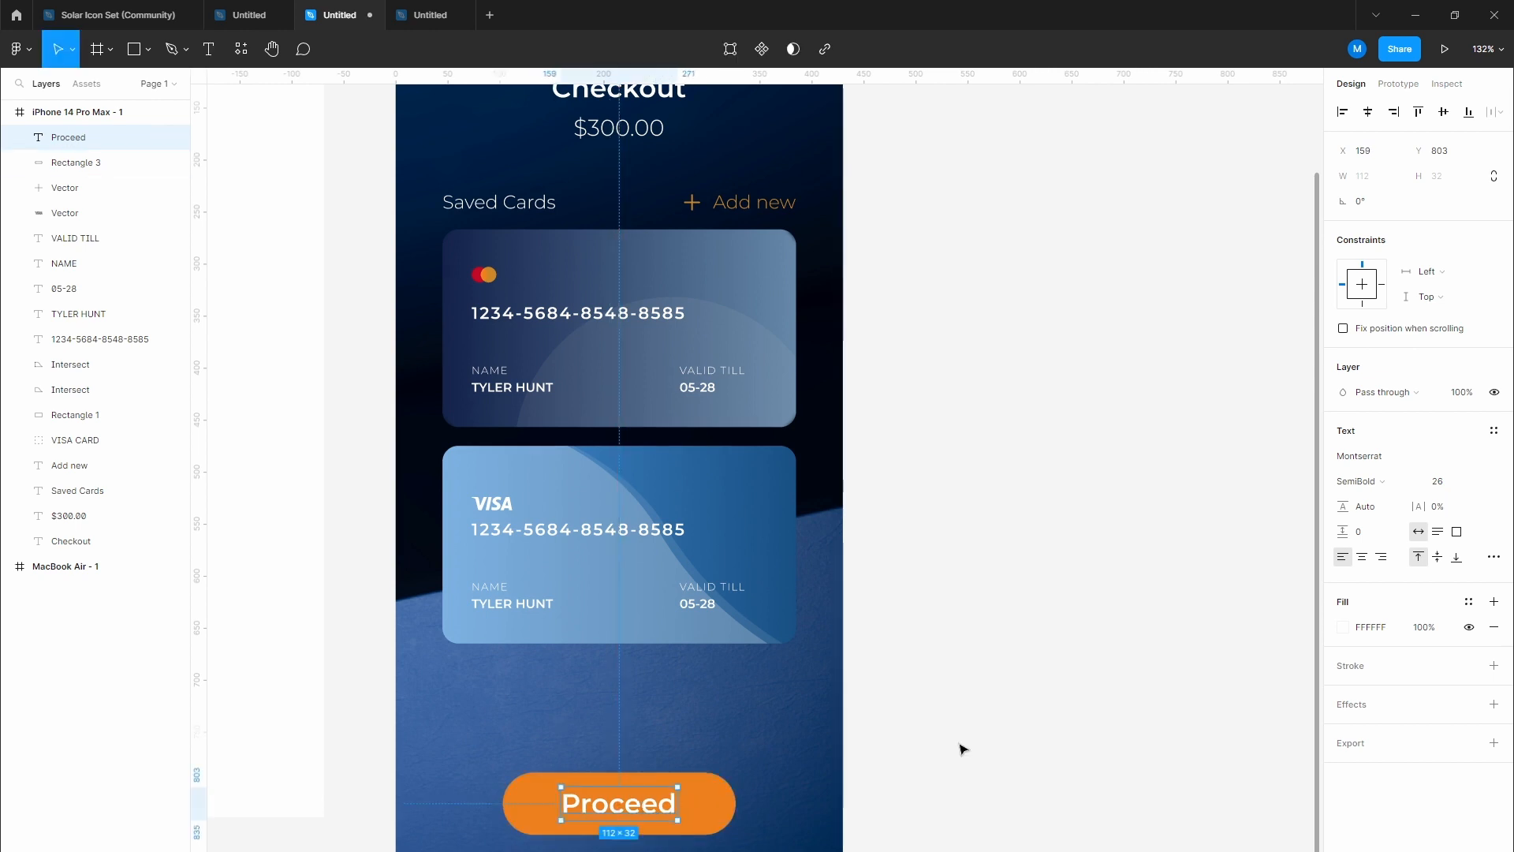
{"action": "left_click", "coordinate": [980, 725]}
Step: Set the Proceed label's case to uppercase and centre PROCEED on the button
{"action": "scroll", "coordinate": [967, 717], "scroll_direction": "down", "scroll_amount": 3}
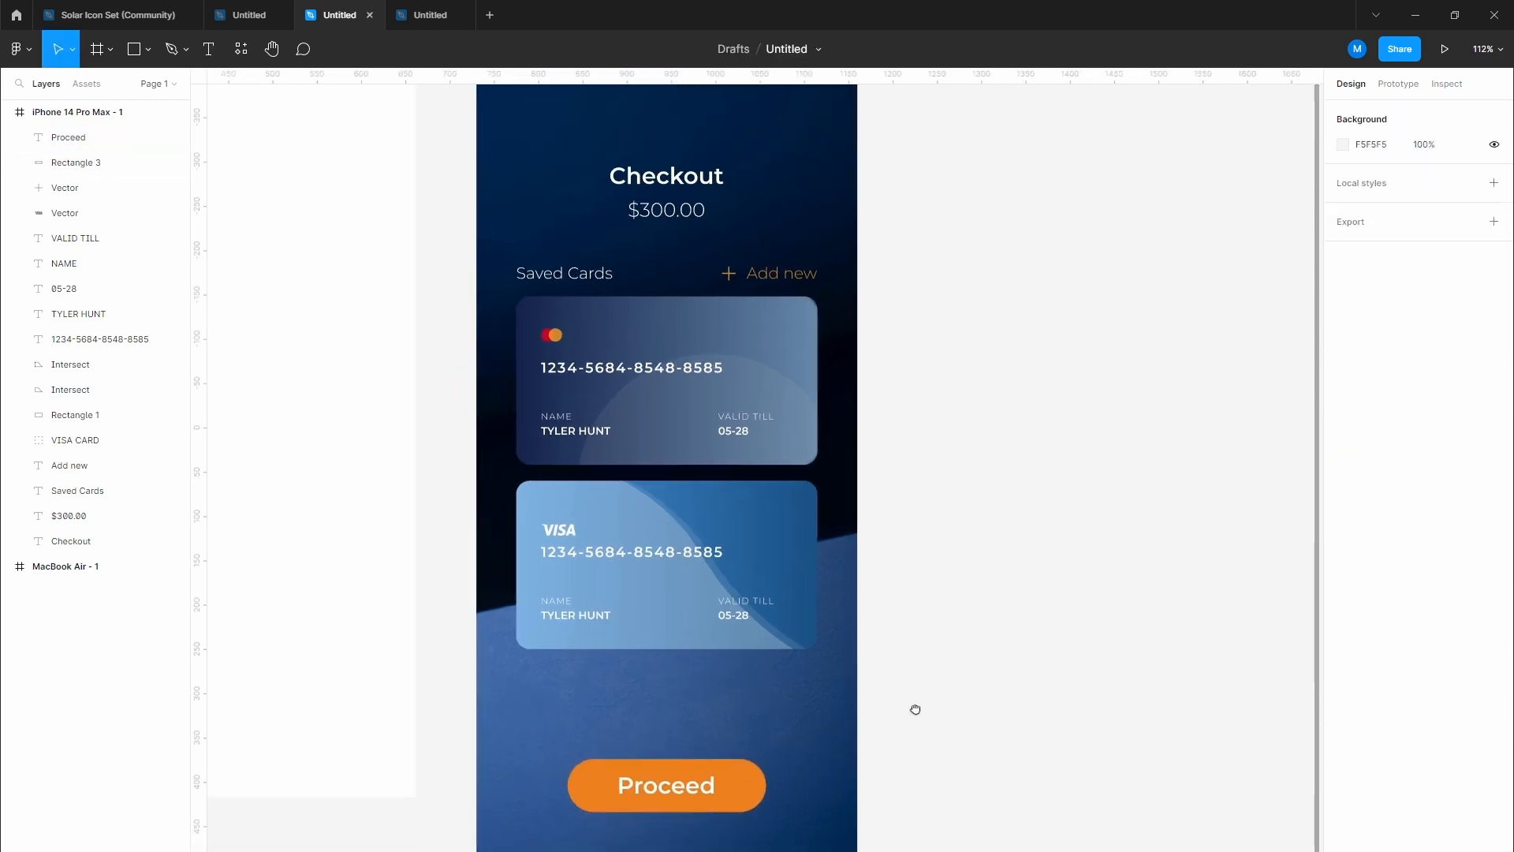
{"action": "scroll", "coordinate": [913, 706], "scroll_direction": "down", "scroll_amount": 2}
{"action": "scroll", "coordinate": [913, 707], "scroll_direction": "right", "scroll_amount": 2}
{"action": "left_click", "coordinate": [561, 677]}
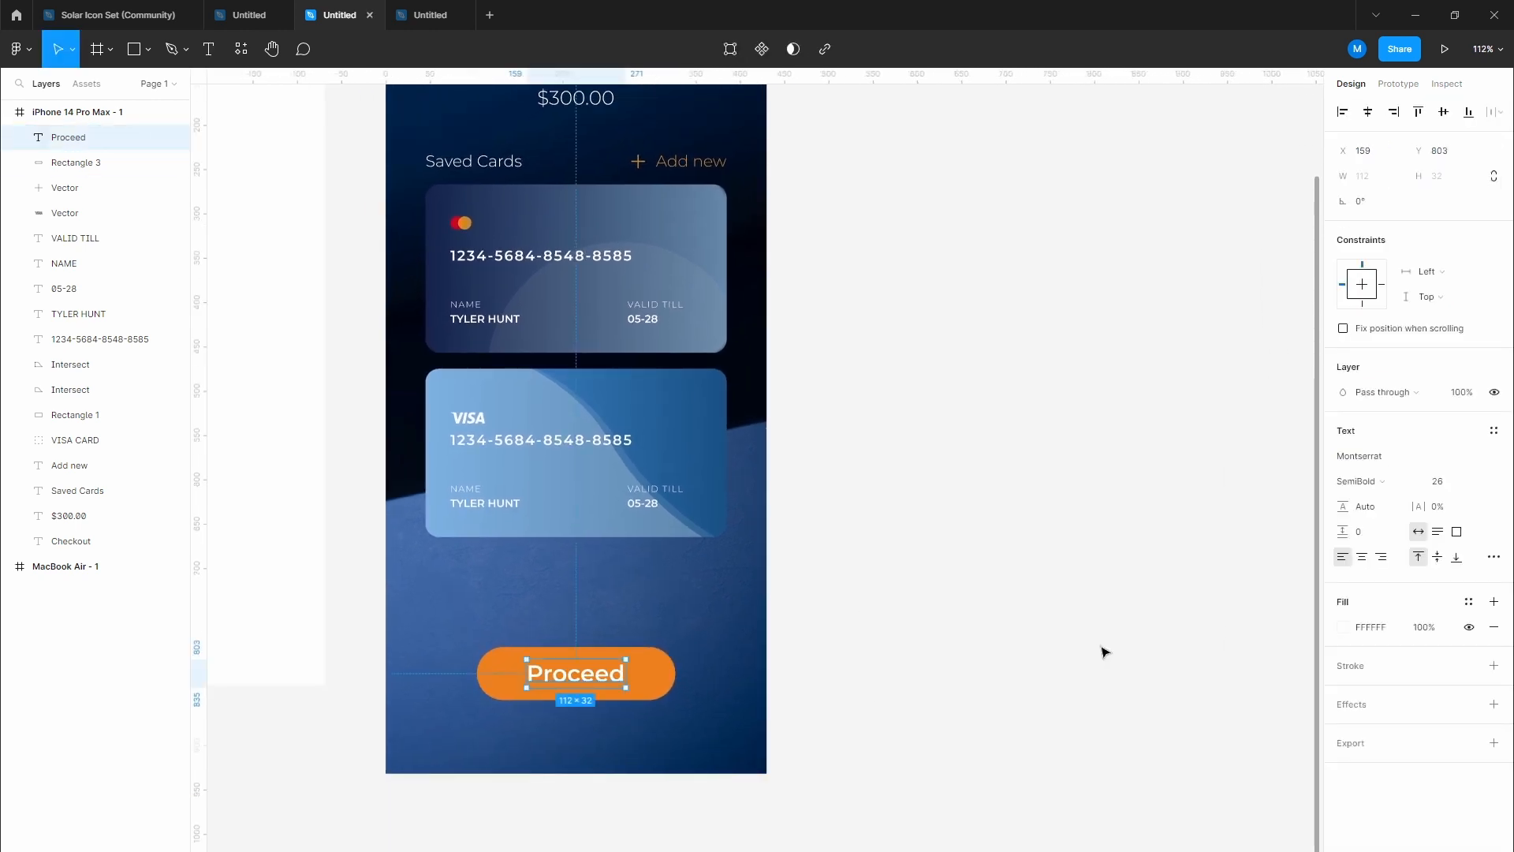
{"action": "left_click", "coordinate": [1493, 558]}
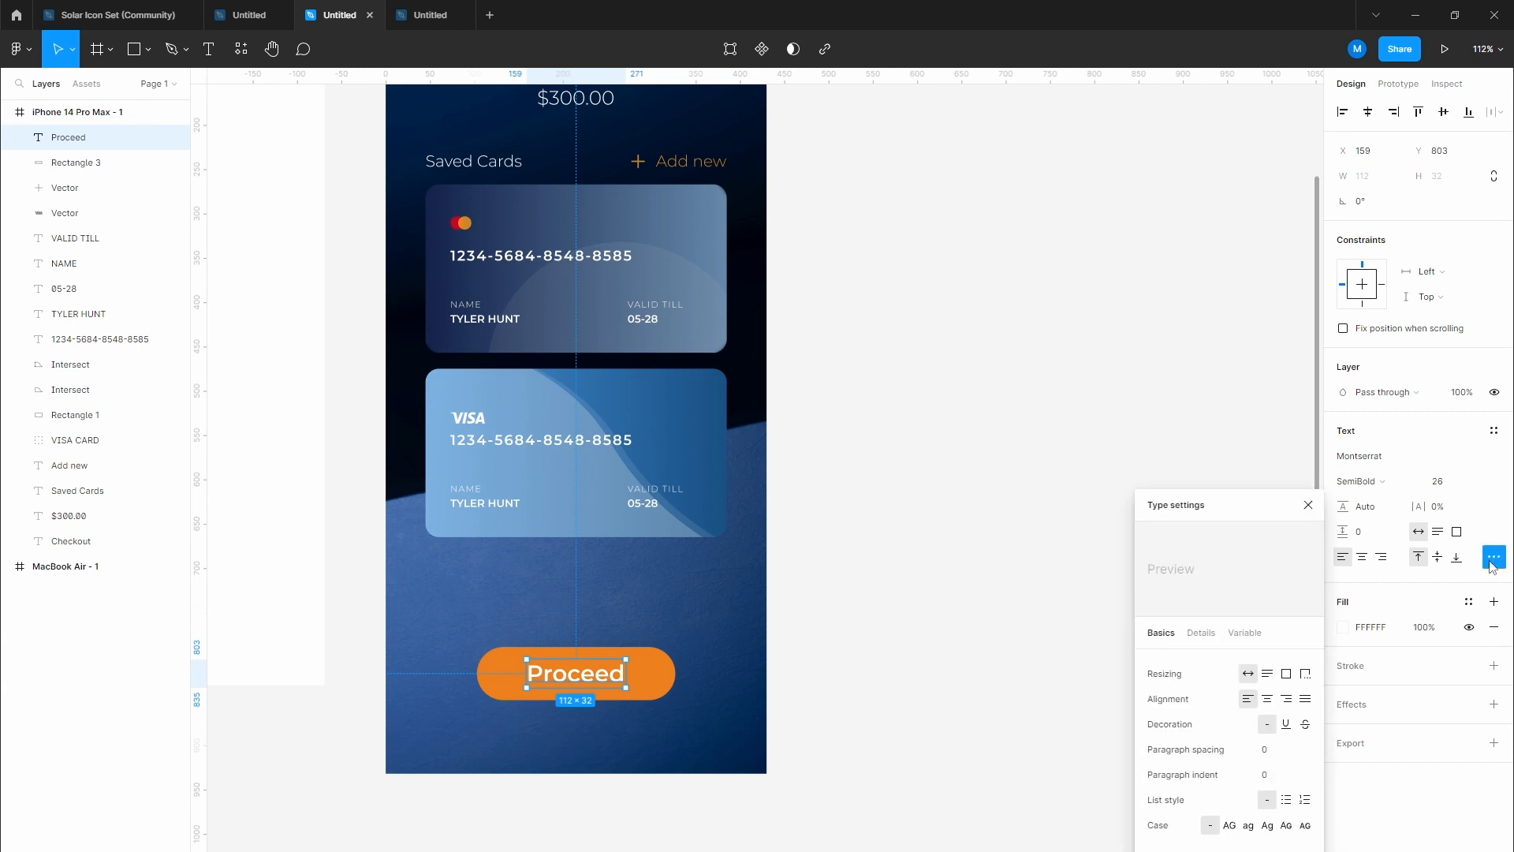
{"action": "left_click", "coordinate": [1231, 827]}
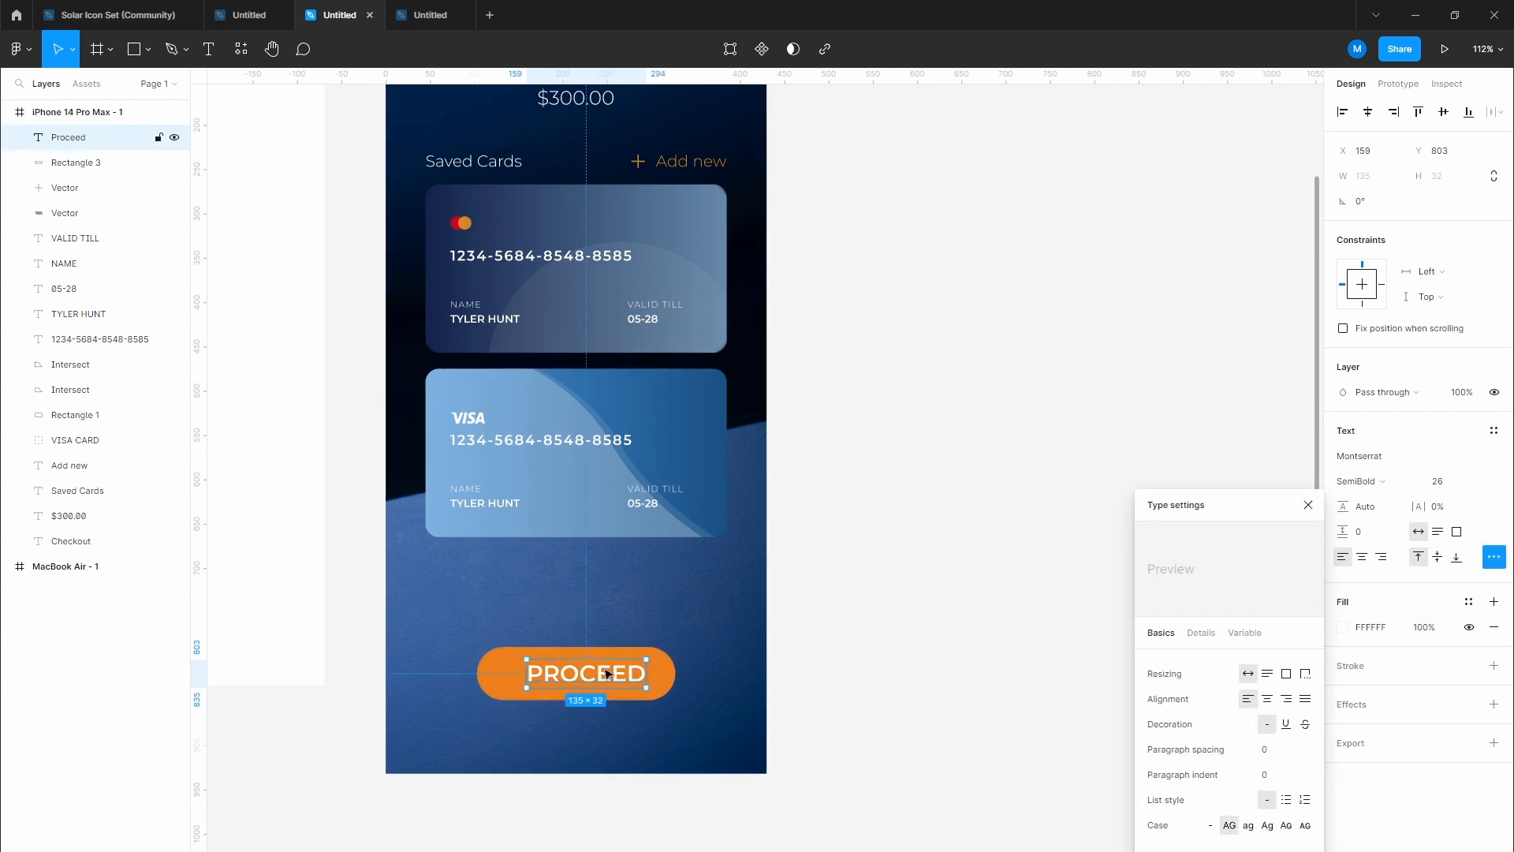
{"action": "left_click_drag", "start_coordinate": [612, 685], "coordinate": [602, 686]}
{"action": "left_click", "coordinate": [909, 611]}
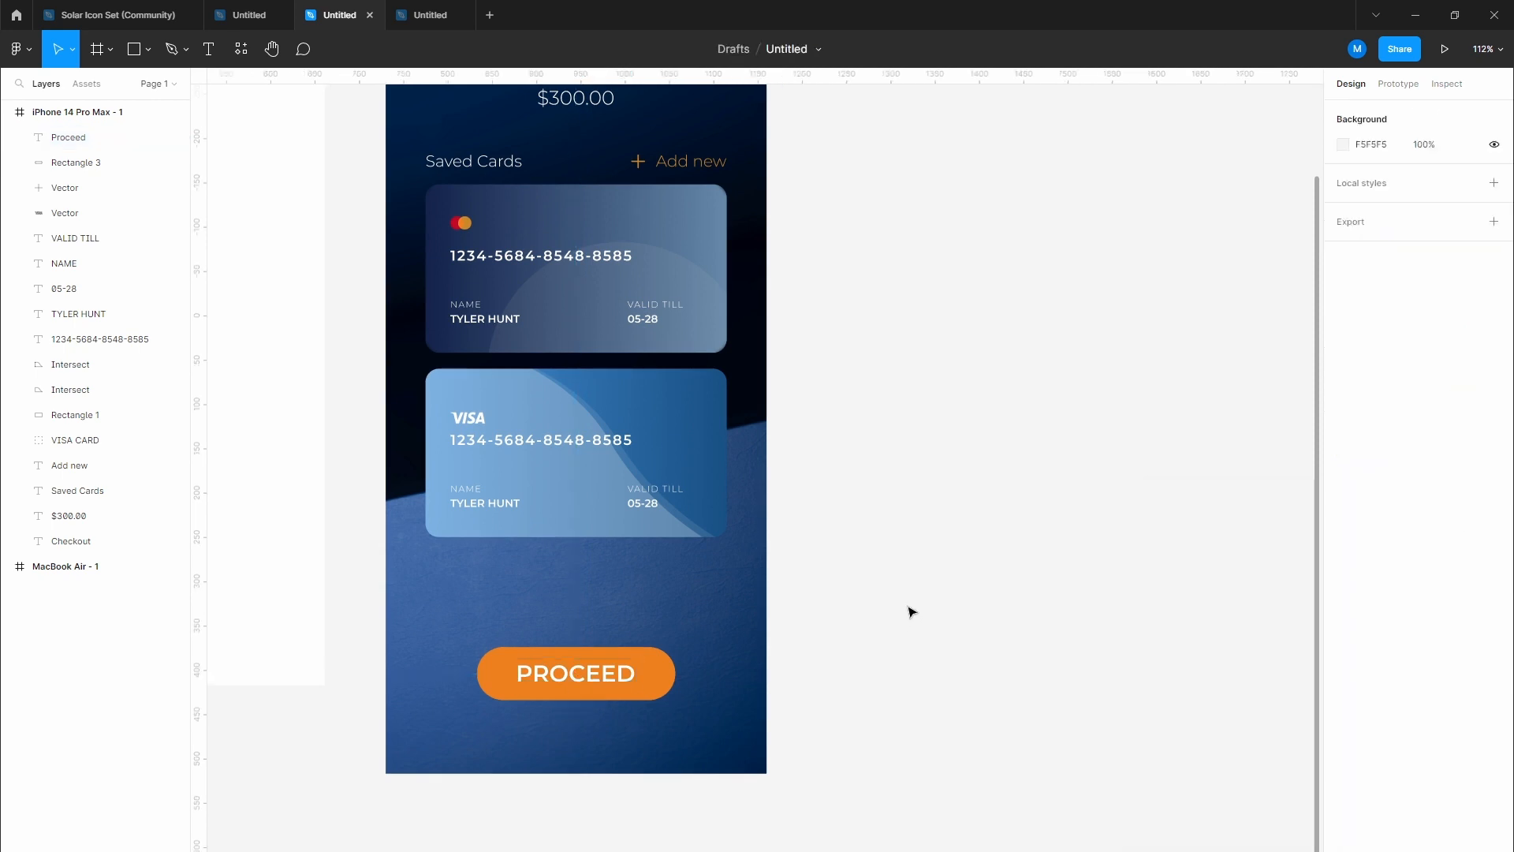
{"action": "scroll", "coordinate": [911, 595], "scroll_direction": "down", "scroll_amount": 3}
{"action": "left_click_drag", "start_coordinate": [975, 522], "coordinate": [717, 476]}
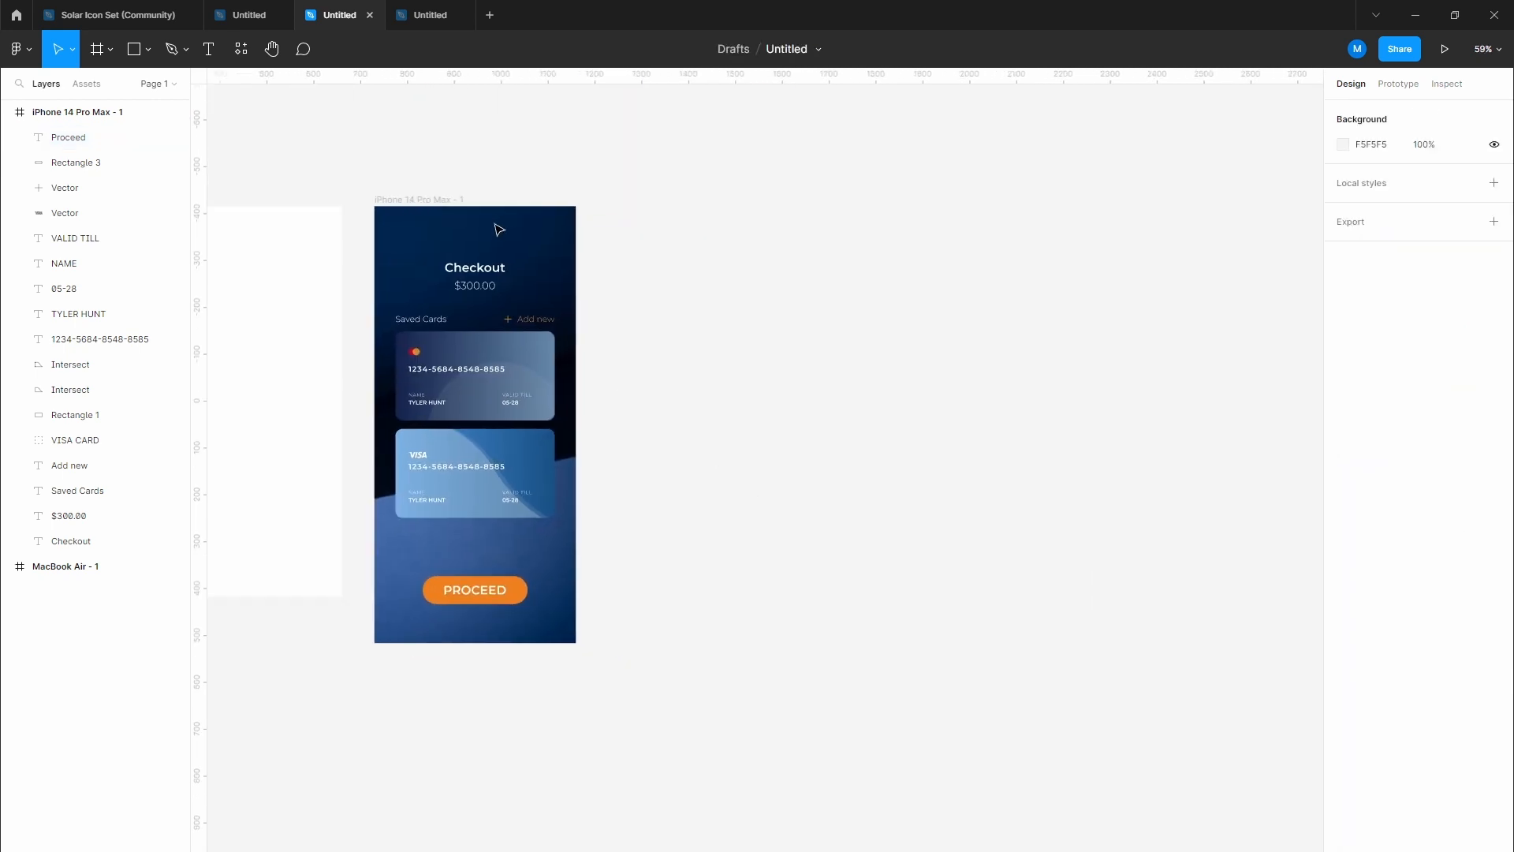
Step: Duplicate the Checkout iPhone frame to the right of the original
{"action": "left_click_drag", "start_coordinate": [441, 211], "coordinate": [654, 210]}
{"action": "left_click", "coordinate": [865, 426]}
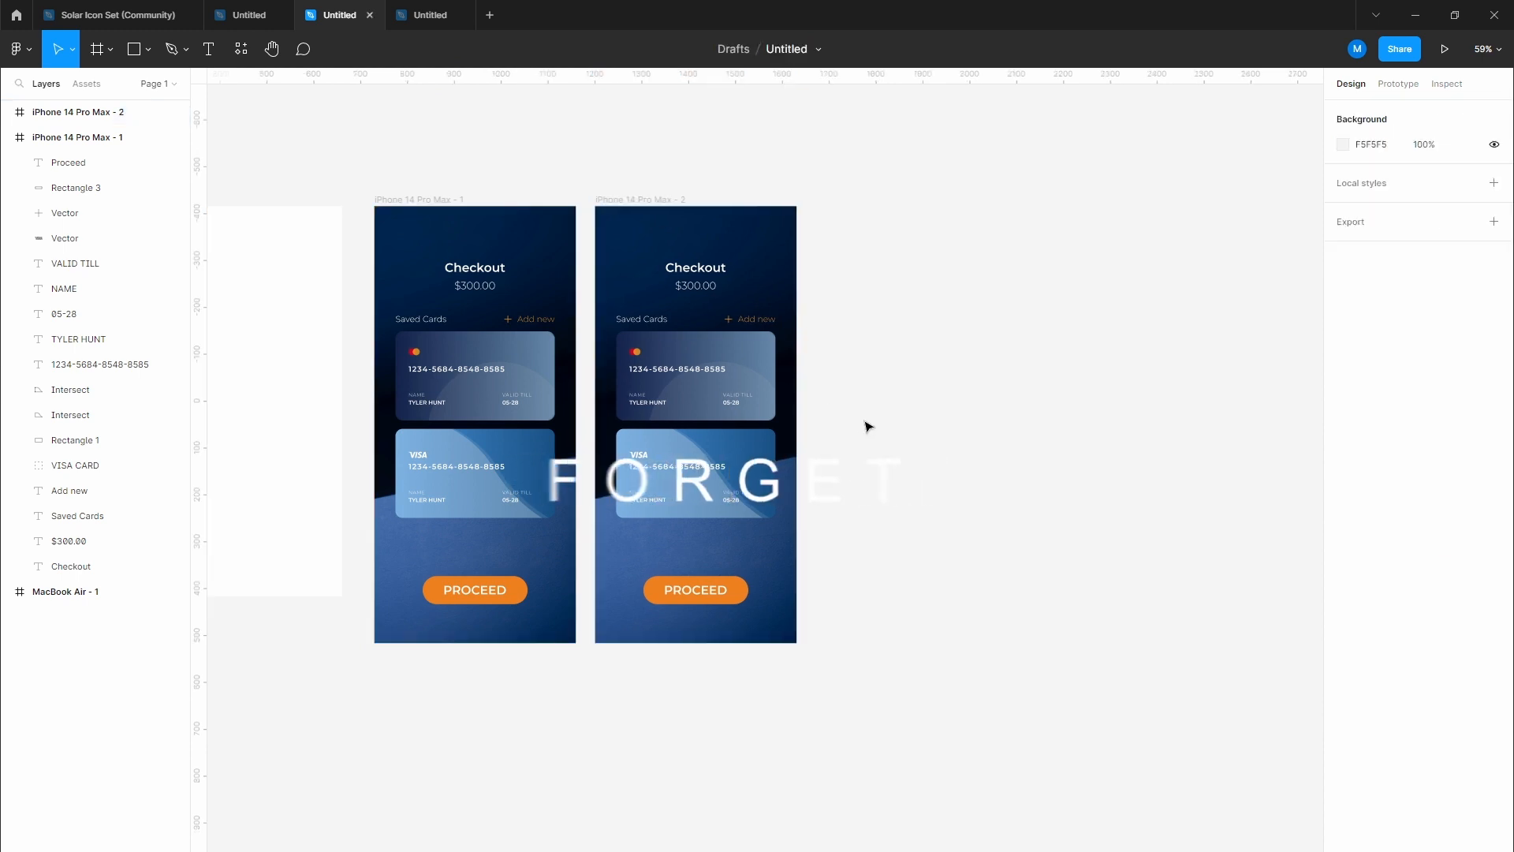
{"action": "scroll", "coordinate": [868, 426], "scroll_direction": "up", "scroll_amount": 5}
{"action": "left_click_drag", "start_coordinate": [575, 284], "coordinate": [798, 394]}
{"action": "scroll", "coordinate": [798, 394], "scroll_direction": "up", "scroll_amount": 1}
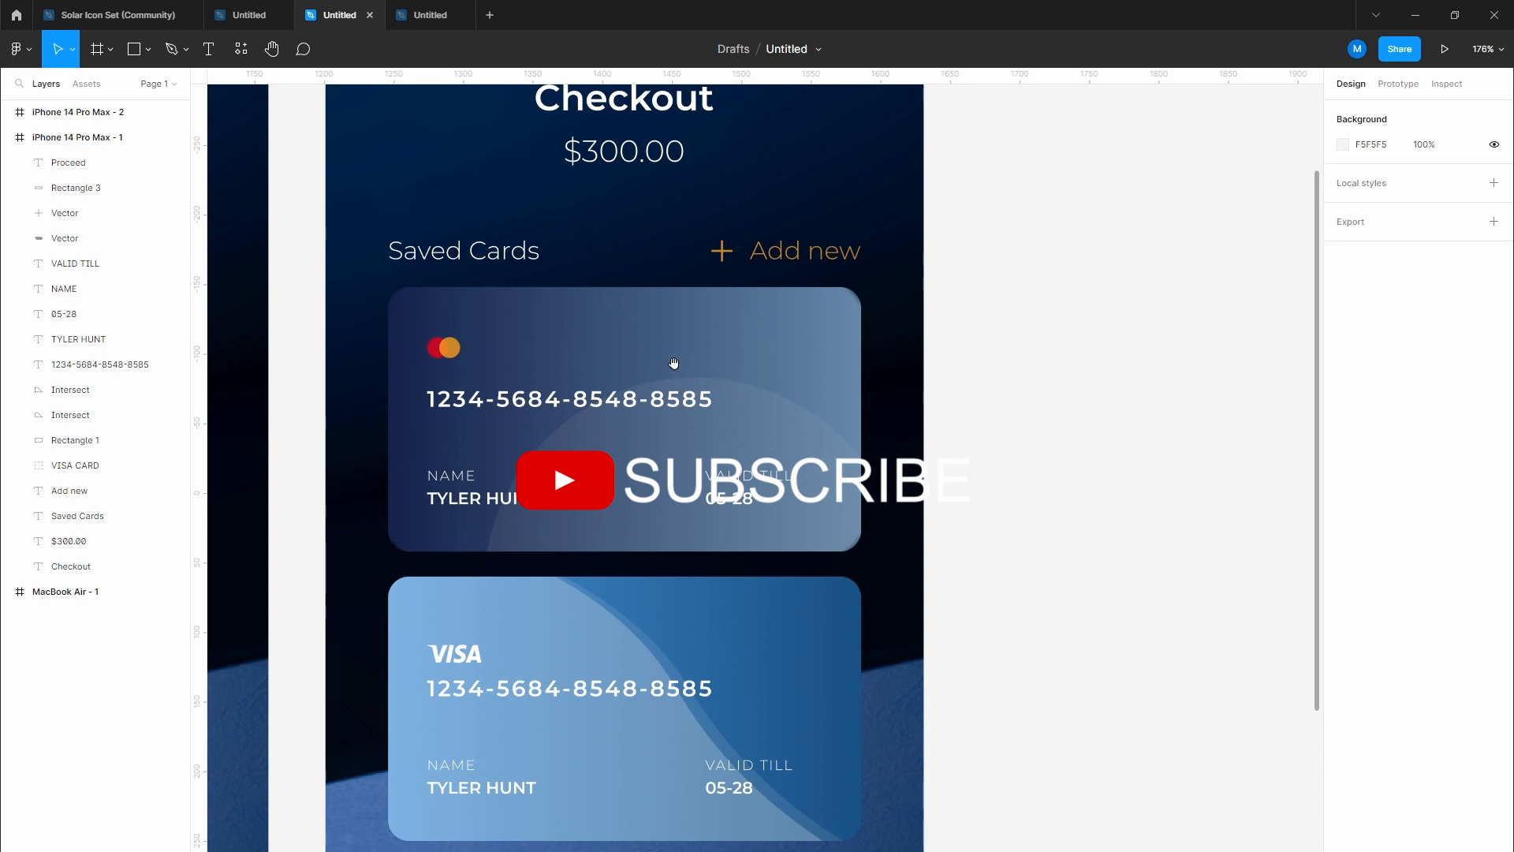
{"action": "left_click_drag", "start_coordinate": [674, 363], "coordinate": [703, 399]}
{"action": "scroll", "coordinate": [708, 406], "scroll_direction": "down", "scroll_amount": 2}
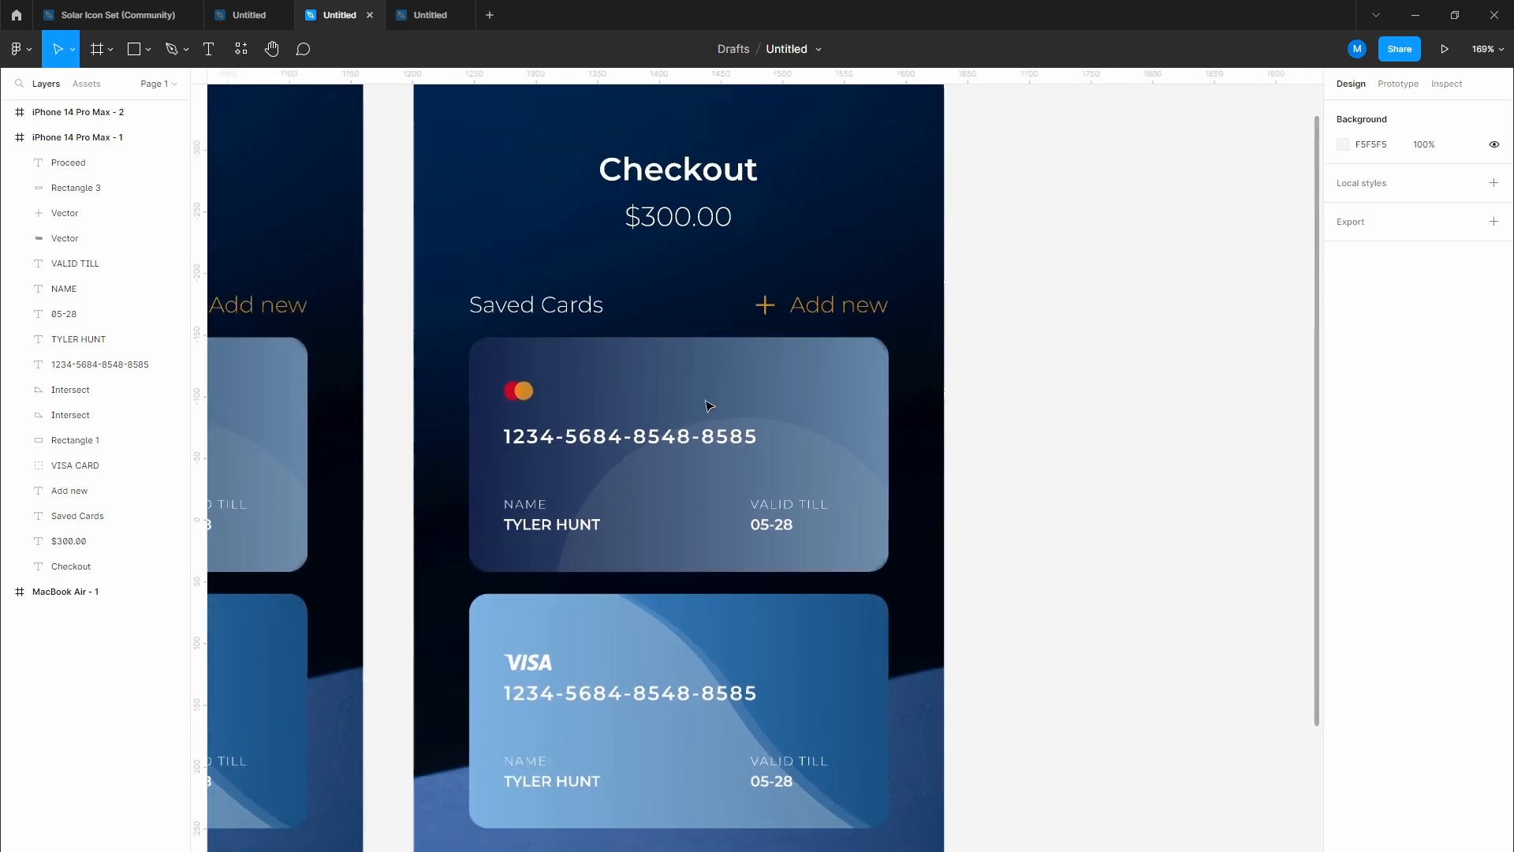
Step: Retitle the copy 'Add new card', centre it, and delete the $300.00 price
{"action": "key", "text": "t"}
{"action": "left_click", "coordinate": [700, 187]}
{"action": "key", "text": "ctrl+a"}
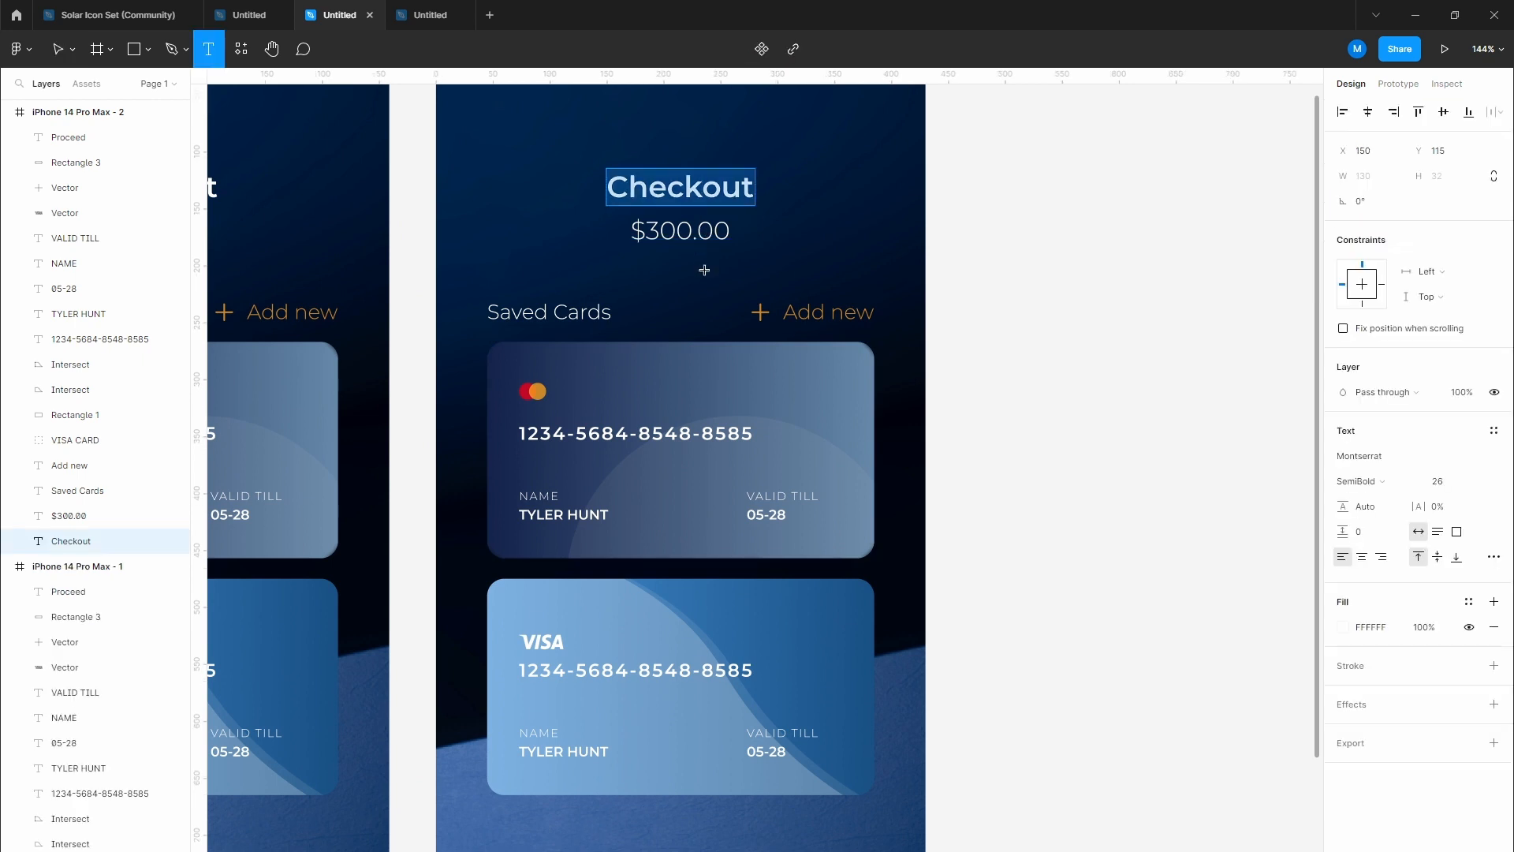
{"action": "type", "text": "Add n"}
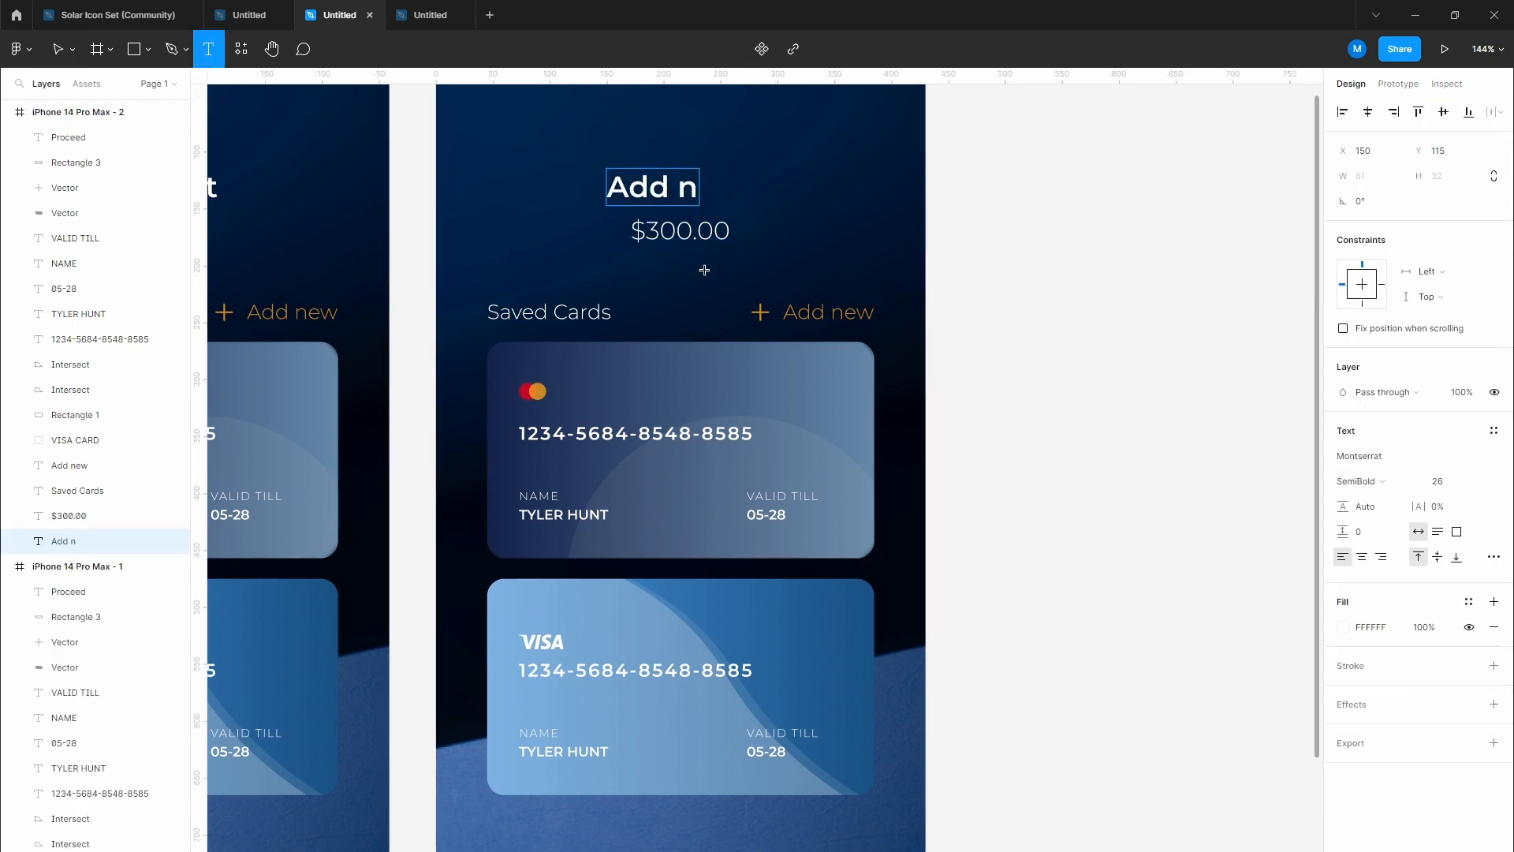
{"action": "type", "text": "ew card"}
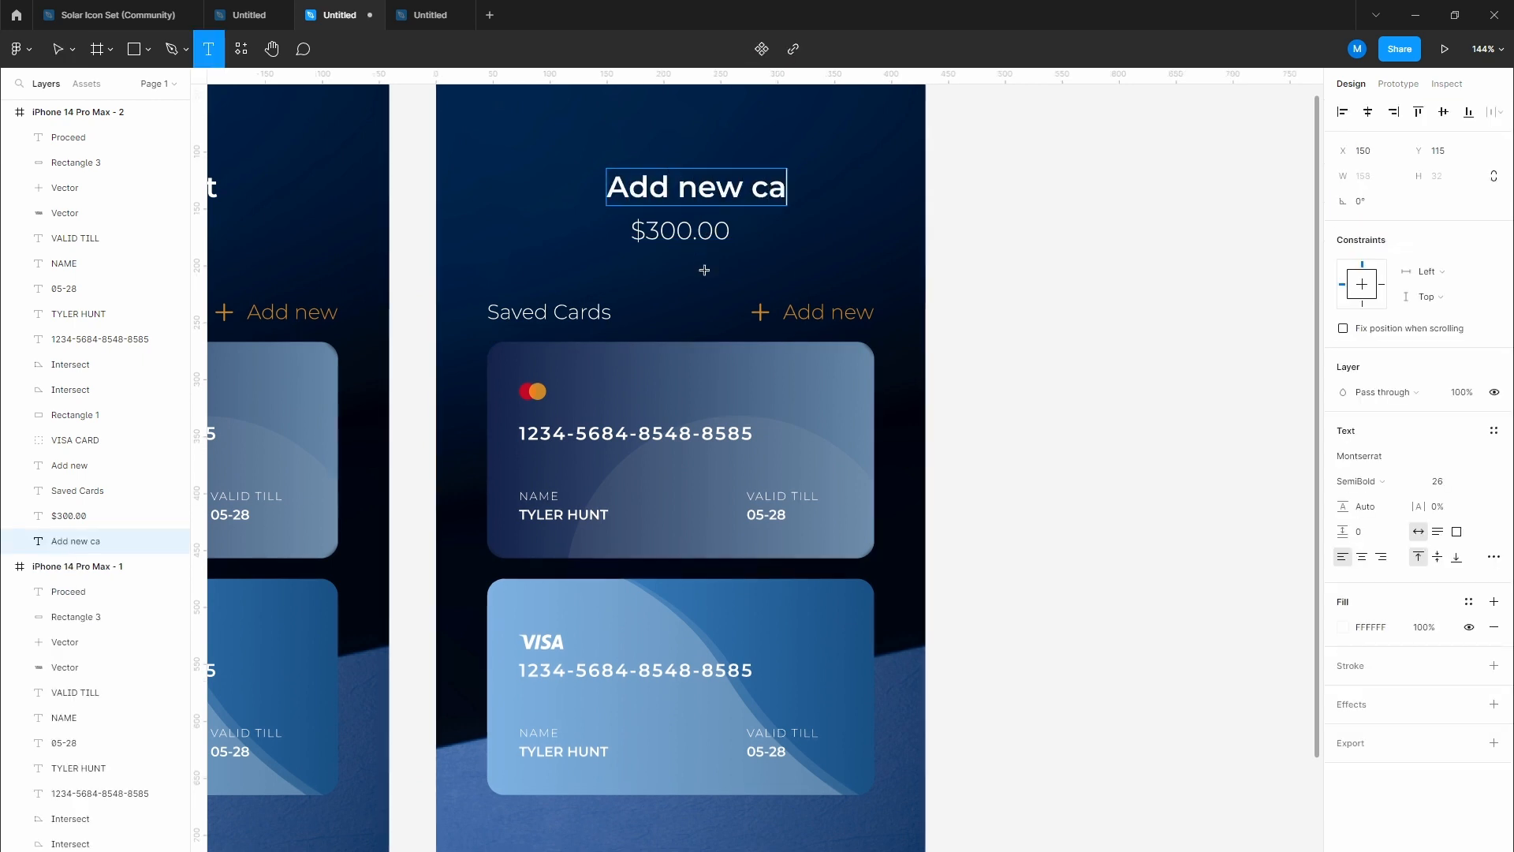
{"action": "key", "text": "Escape"}
{"action": "left_click_drag", "start_coordinate": [763, 195], "coordinate": [737, 198]}
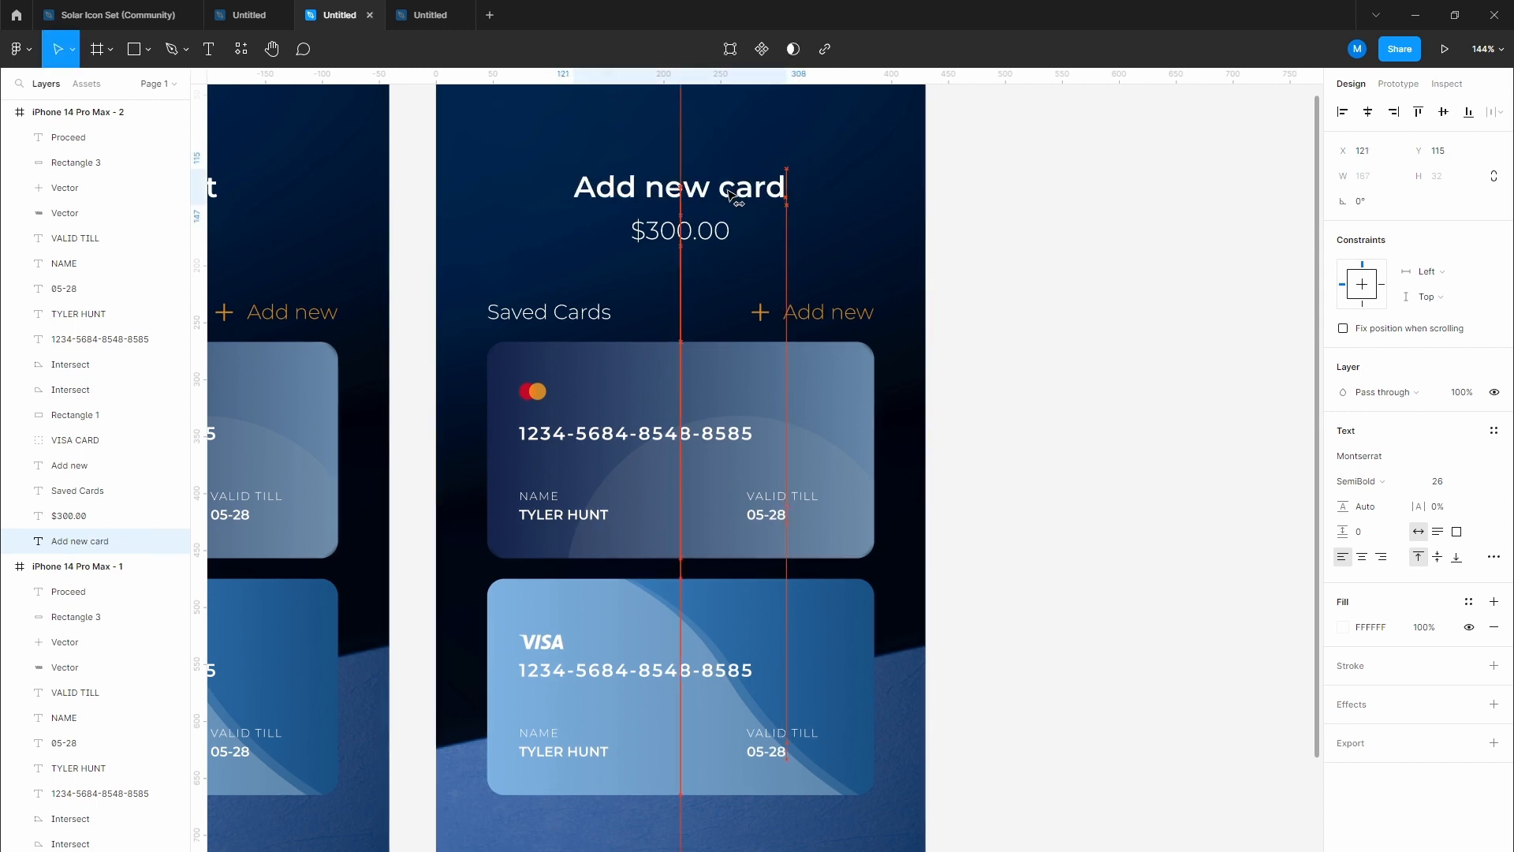
{"action": "left_click", "coordinate": [680, 230]}
{"action": "key", "text": "Delete"}
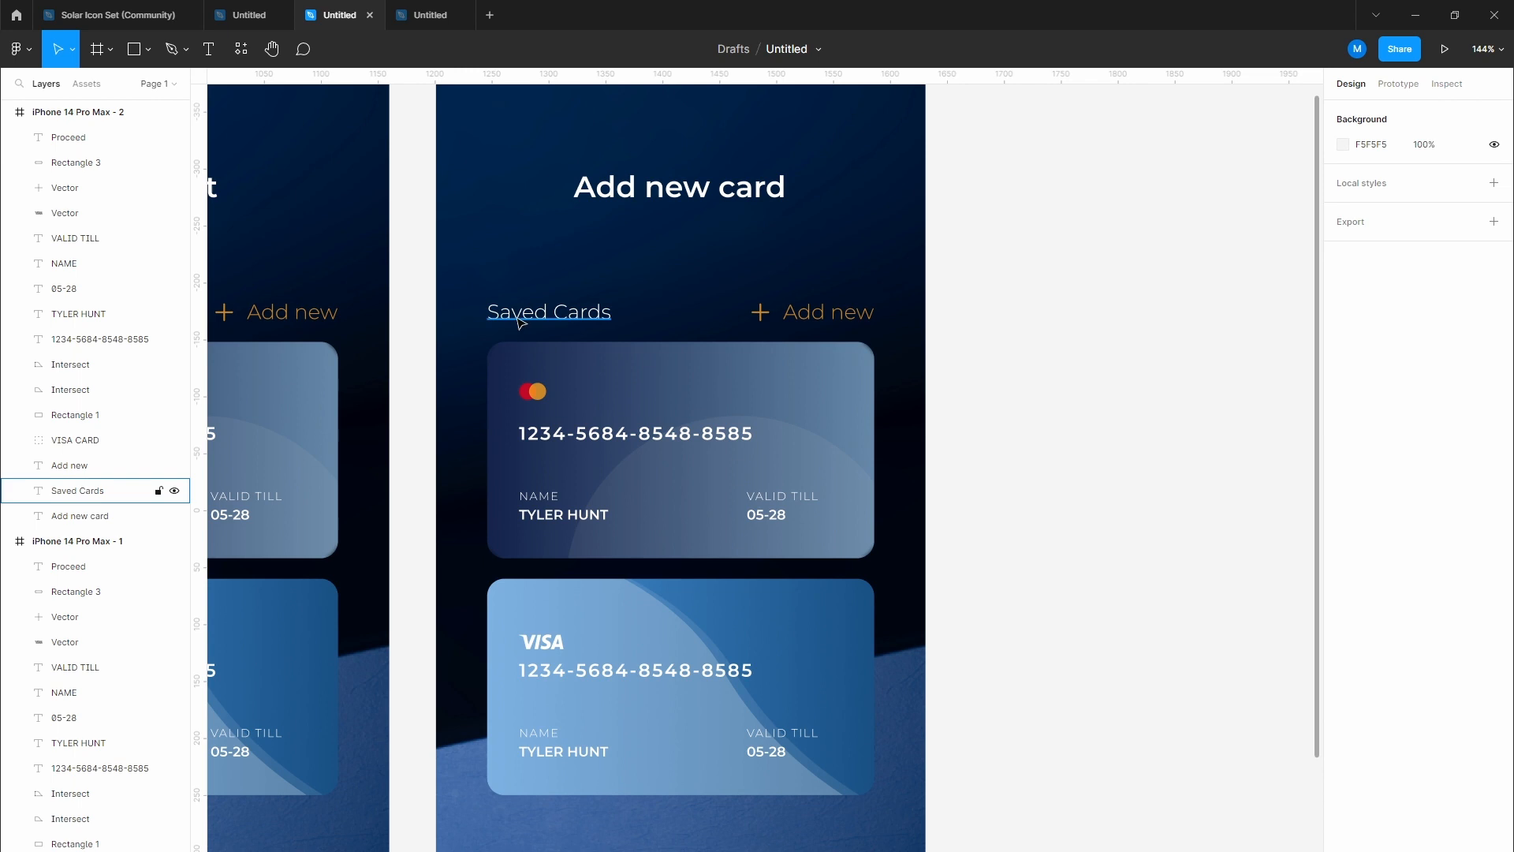
Step: Delete the Saved Cards label, Add new link and both card groups from the copied screen
{"action": "left_click_drag", "start_coordinate": [486, 268], "coordinate": [891, 793]}
{"action": "key", "text": "Delete"}
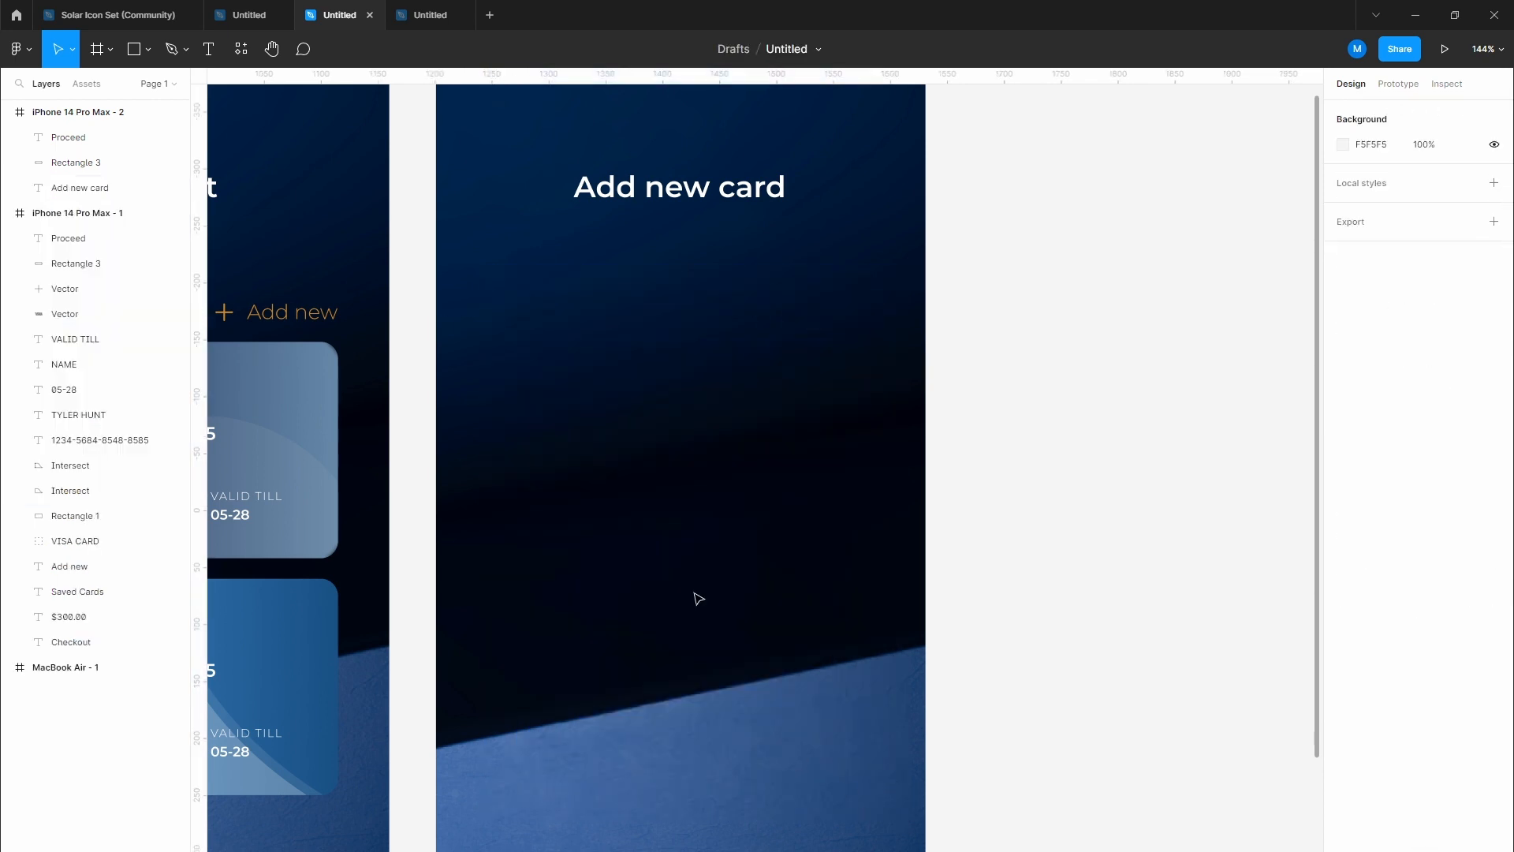
{"action": "scroll", "coordinate": [655, 352], "scroll_direction": "down", "scroll_amount": 5}
{"action": "scroll", "coordinate": [660, 355], "scroll_direction": "down", "scroll_amount": 2}
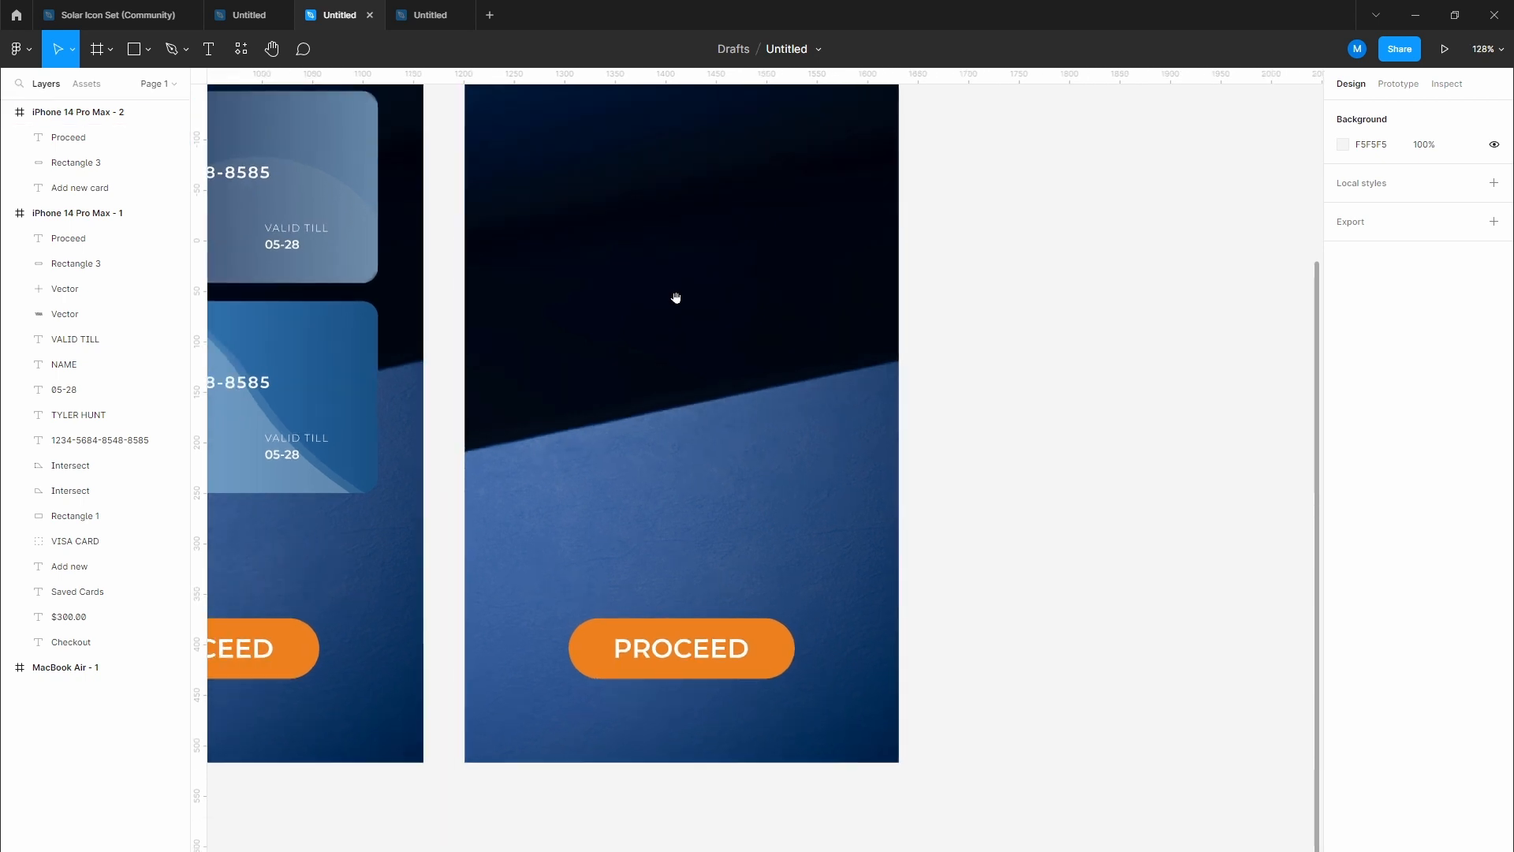
{"action": "left_click_drag", "start_coordinate": [676, 298], "coordinate": [678, 463]}
{"action": "scroll", "coordinate": [678, 463], "scroll_direction": "down", "scroll_amount": 1}
{"action": "scroll", "coordinate": [684, 468], "scroll_direction": "down", "scroll_amount": 1}
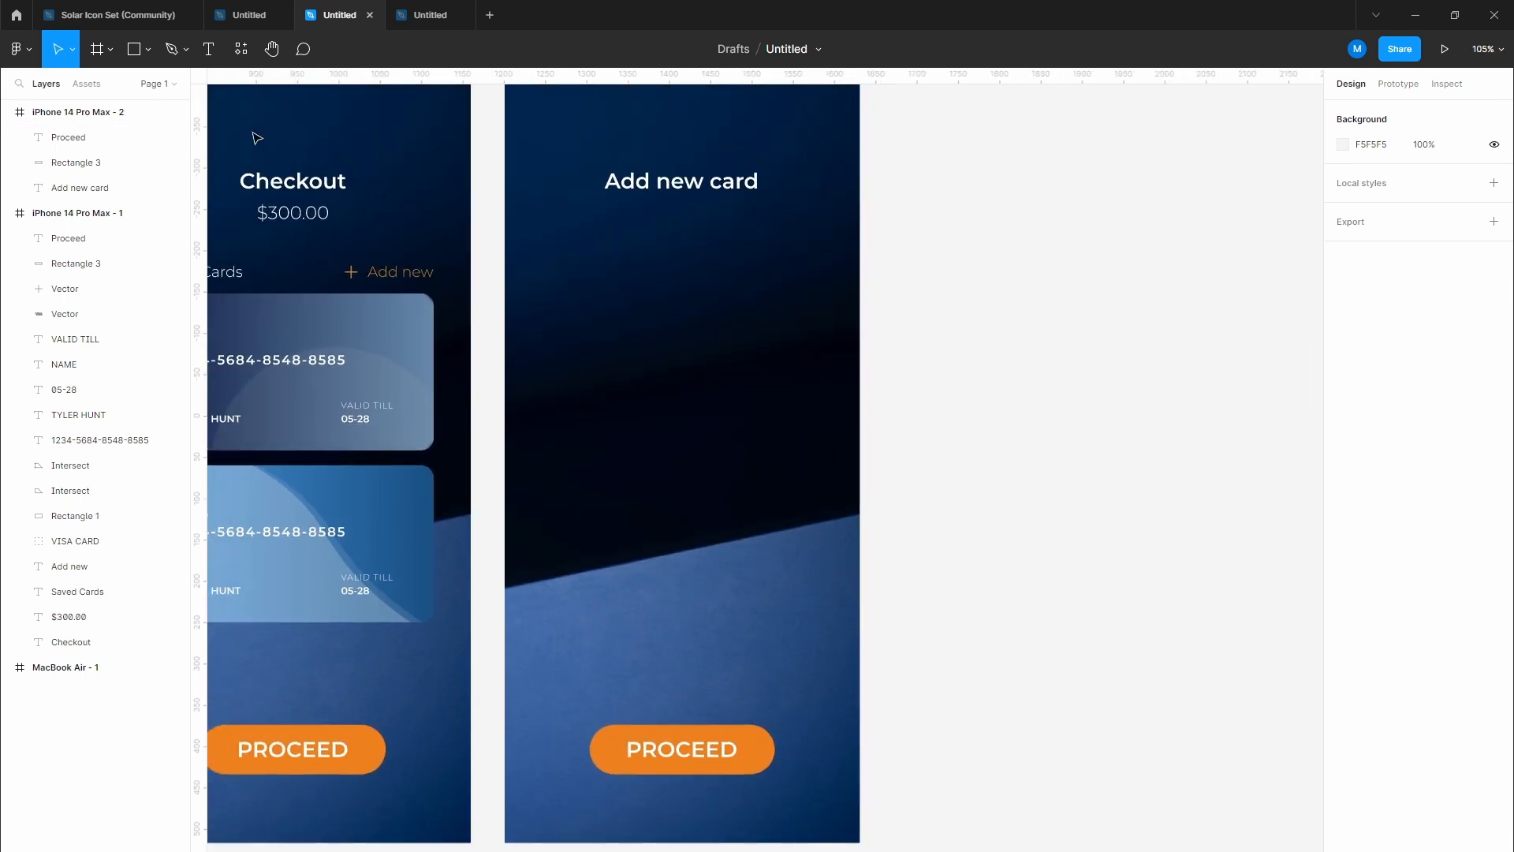
{"action": "left_click", "coordinate": [148, 51]}
{"action": "left_click", "coordinate": [87, 87]}
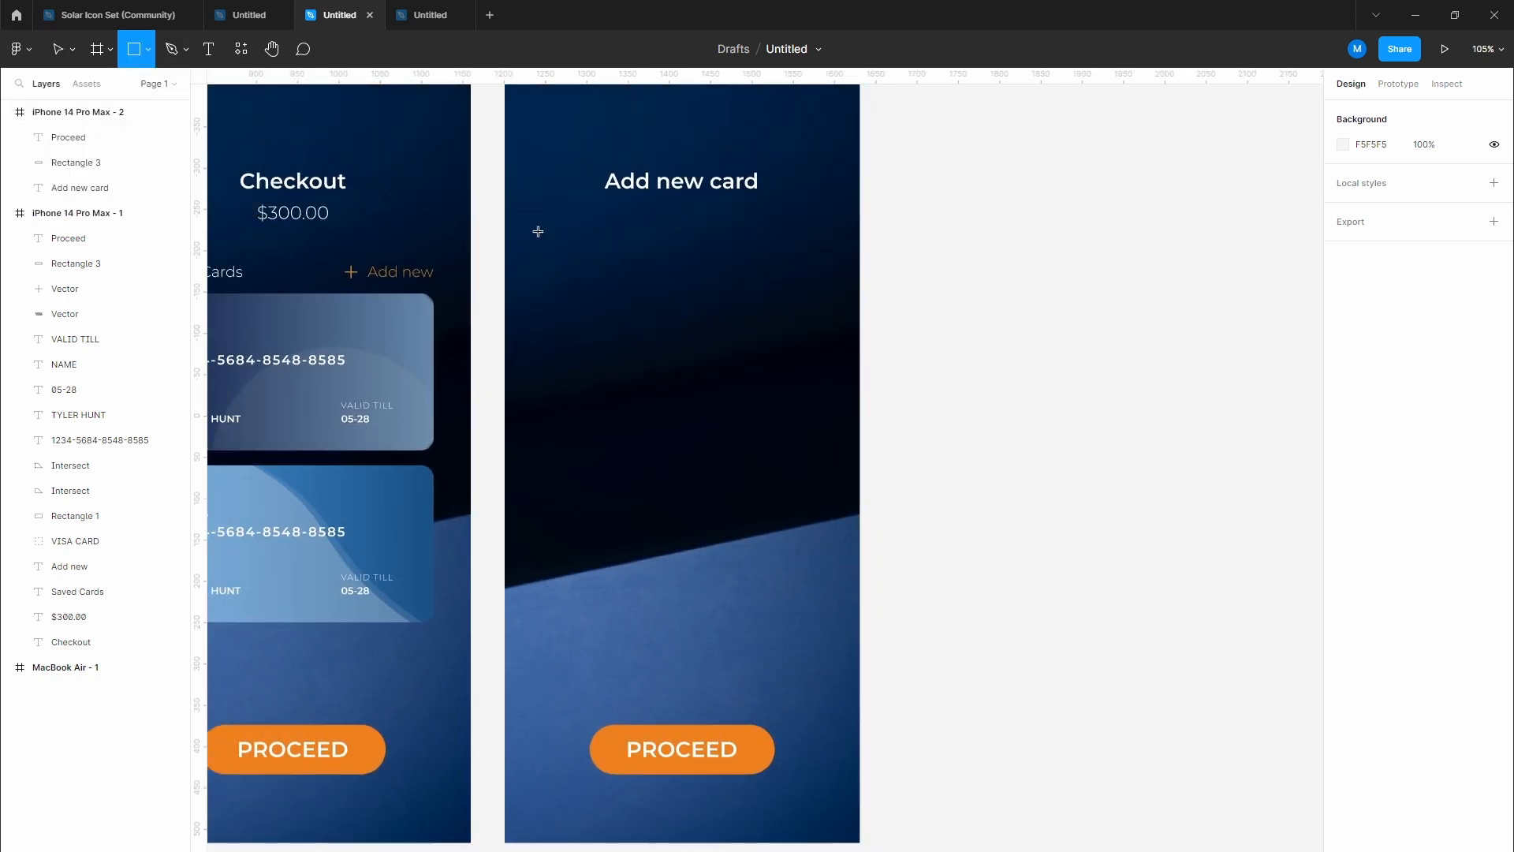
Step: Draw a rectangle below the Add new card heading, centre it and round its corners to 20
{"action": "mouse_move", "coordinate": [538, 231]}
{"action": "left_mouse_down"}
{"action": "mouse_move", "coordinate": [751, 503]}
{"action": "mouse_move", "coordinate": [839, 670]}
{"action": "left_mouse_up"}
{"action": "left_click_drag", "start_coordinate": [763, 584], "coordinate": [754, 582]}
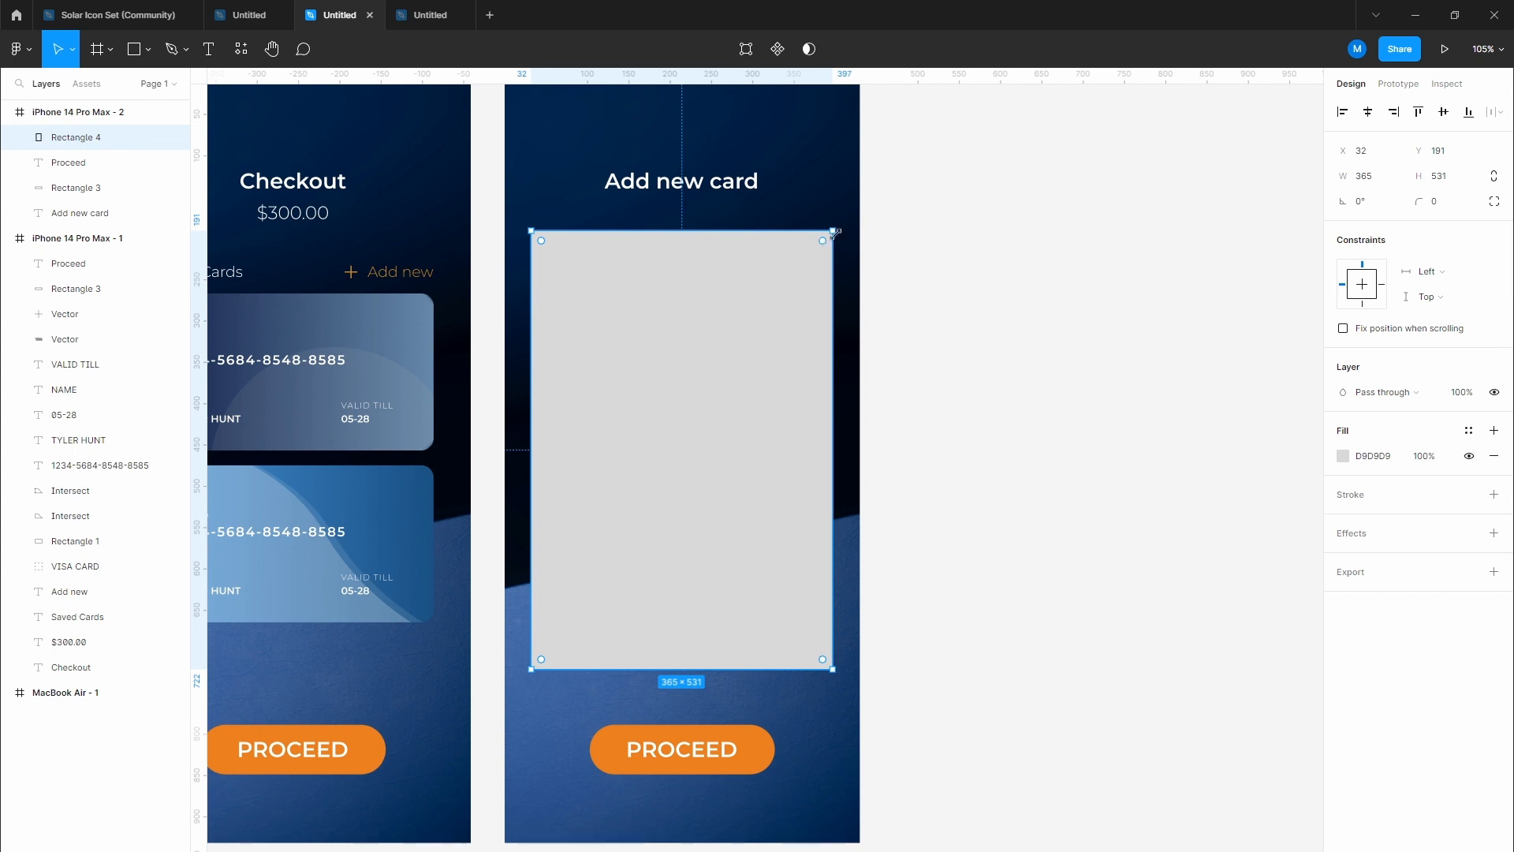
{"action": "left_click_drag", "start_coordinate": [822, 244], "coordinate": [816, 251]}
Step: Set the panel's fill to white FFFFFF
{"action": "left_click", "coordinate": [1148, 331]}
{"action": "left_click", "coordinate": [748, 363]}
{"action": "left_click", "coordinate": [1343, 456]}
{"action": "left_click_drag", "start_coordinate": [1180, 487], "coordinate": [986, 328]}
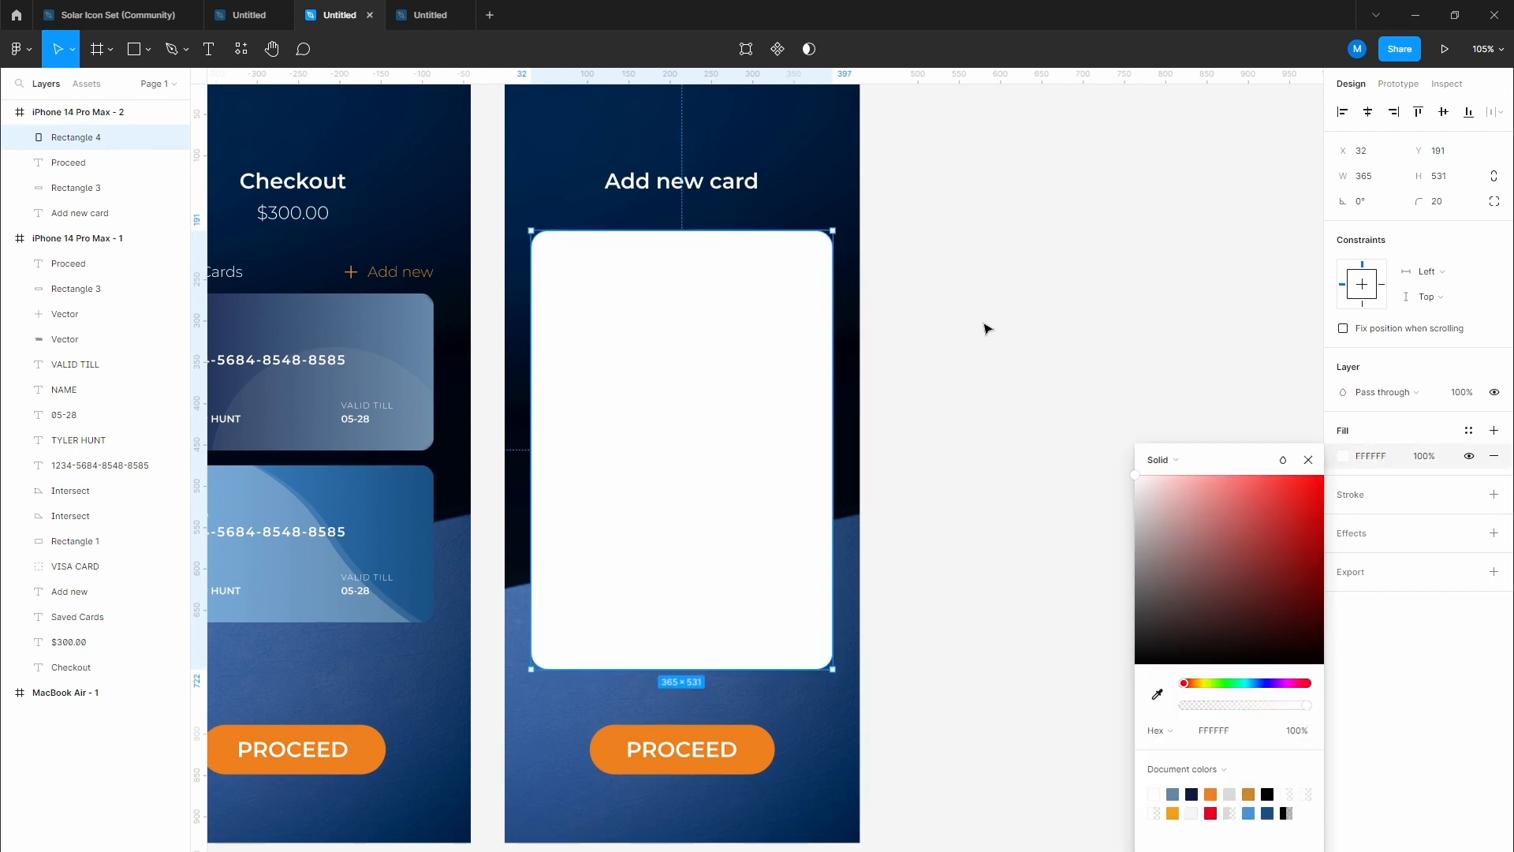
{"action": "left_click", "coordinate": [985, 328]}
{"action": "scroll", "coordinate": [985, 328], "scroll_direction": "up", "scroll_amount": 3}
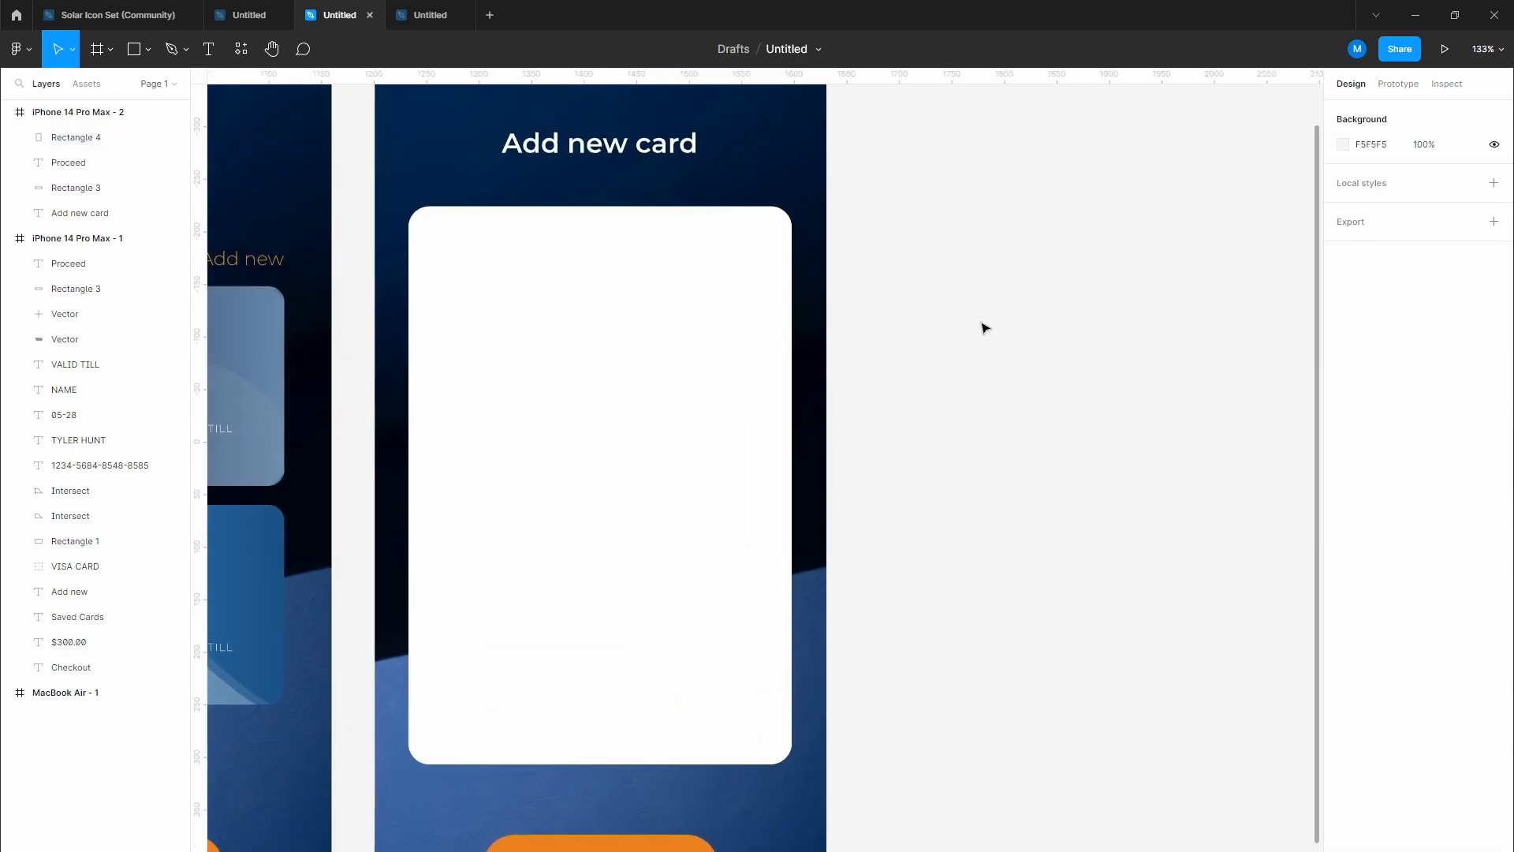
{"action": "scroll", "coordinate": [979, 330], "scroll_direction": "up", "scroll_amount": 1}
{"action": "left_click_drag", "start_coordinate": [535, 368], "coordinate": [781, 379]}
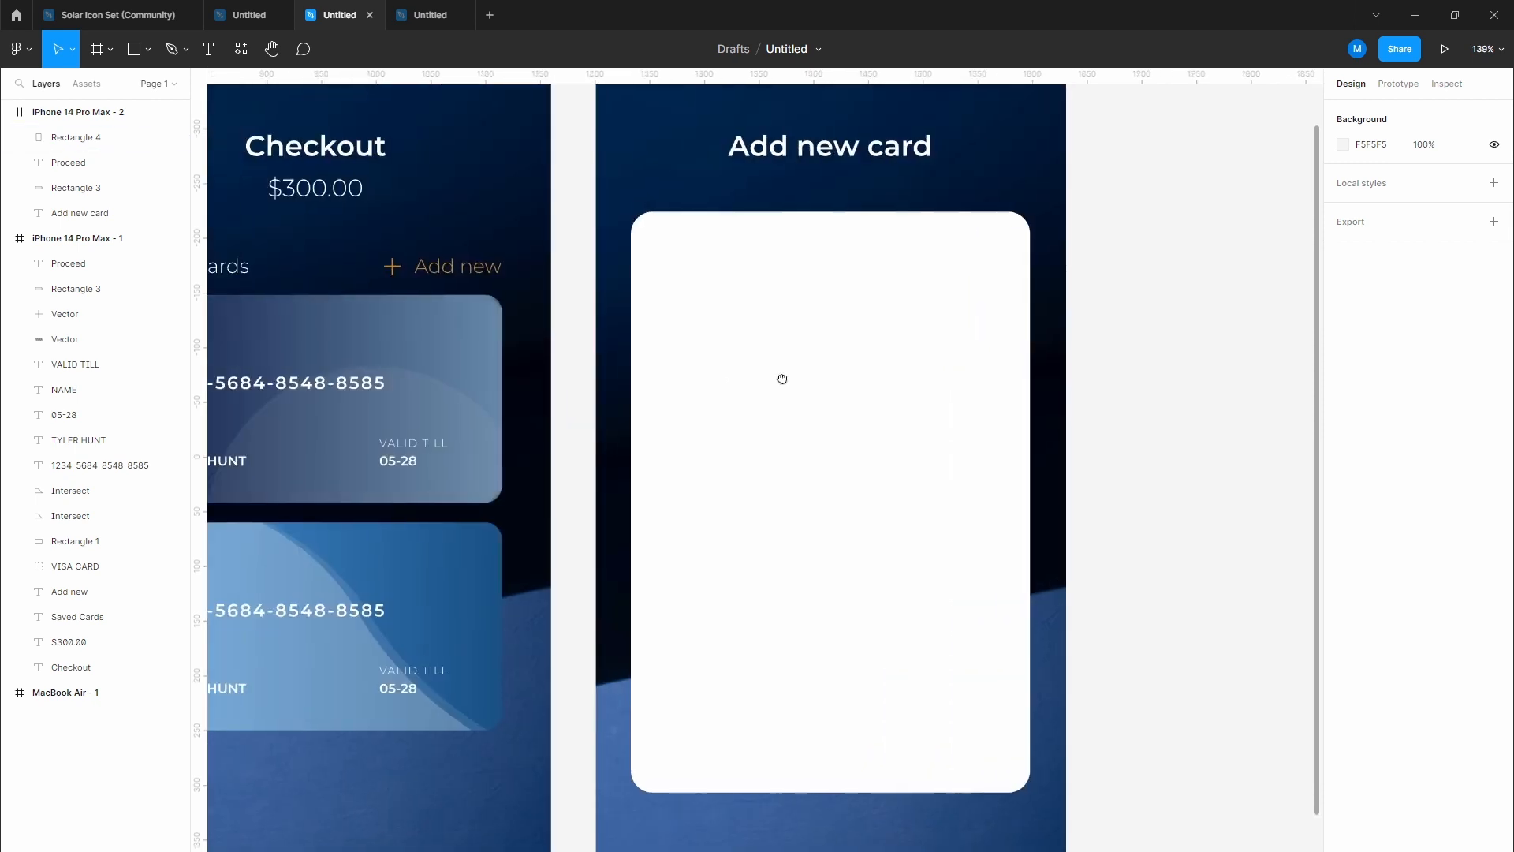
{"action": "left_click_drag", "start_coordinate": [374, 446], "coordinate": [495, 377]}
Step: Make the Checkout's Add new text Medium weight and nudge it and the plus icon left
{"action": "left_click", "coordinate": [71, 592]}
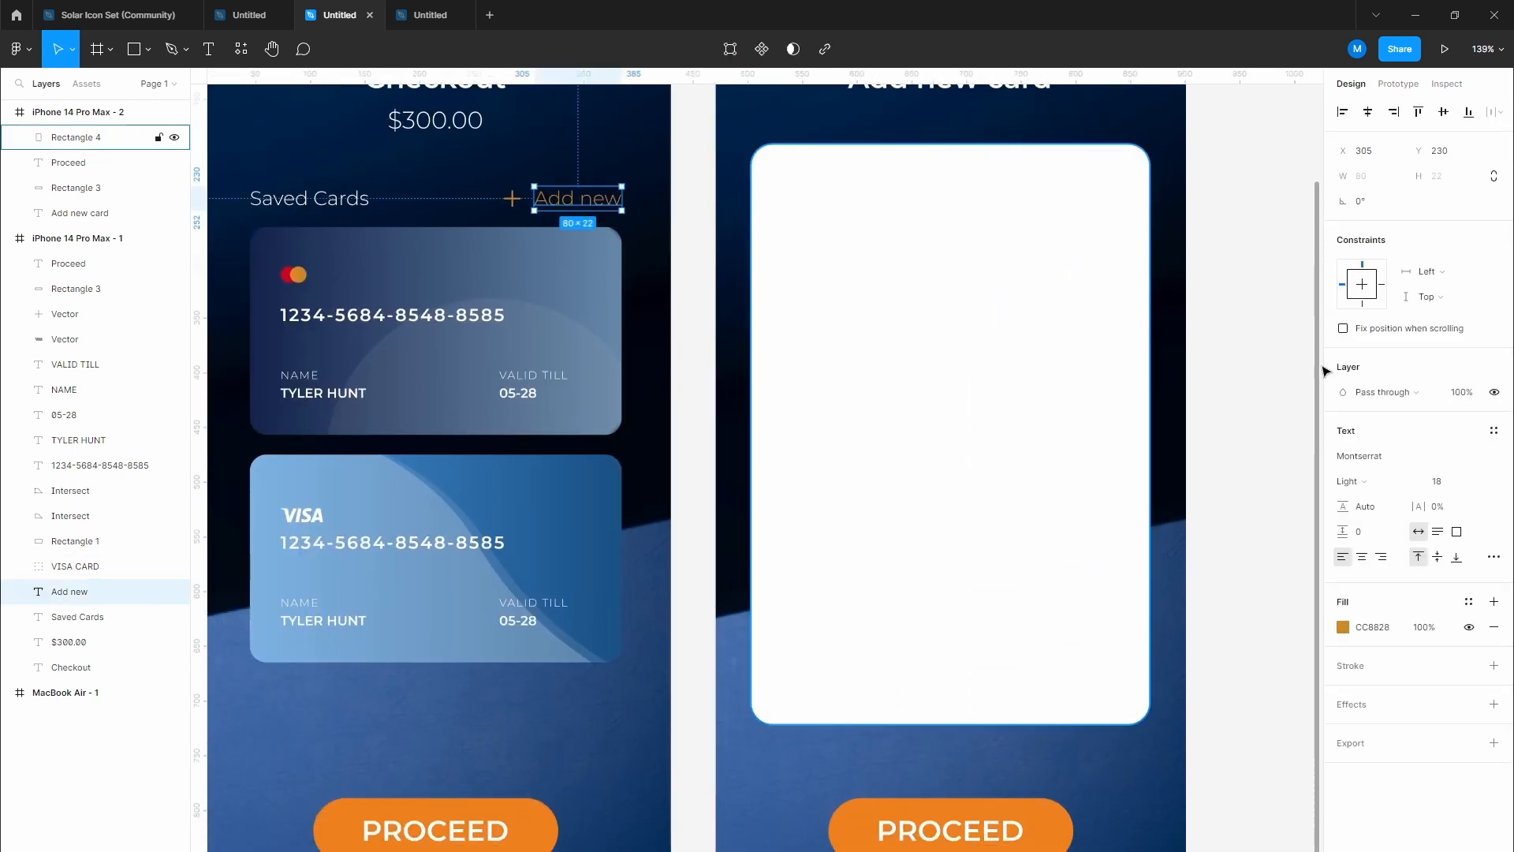
{"action": "left_click", "coordinate": [1376, 485]}
{"action": "left_click", "coordinate": [1376, 519]}
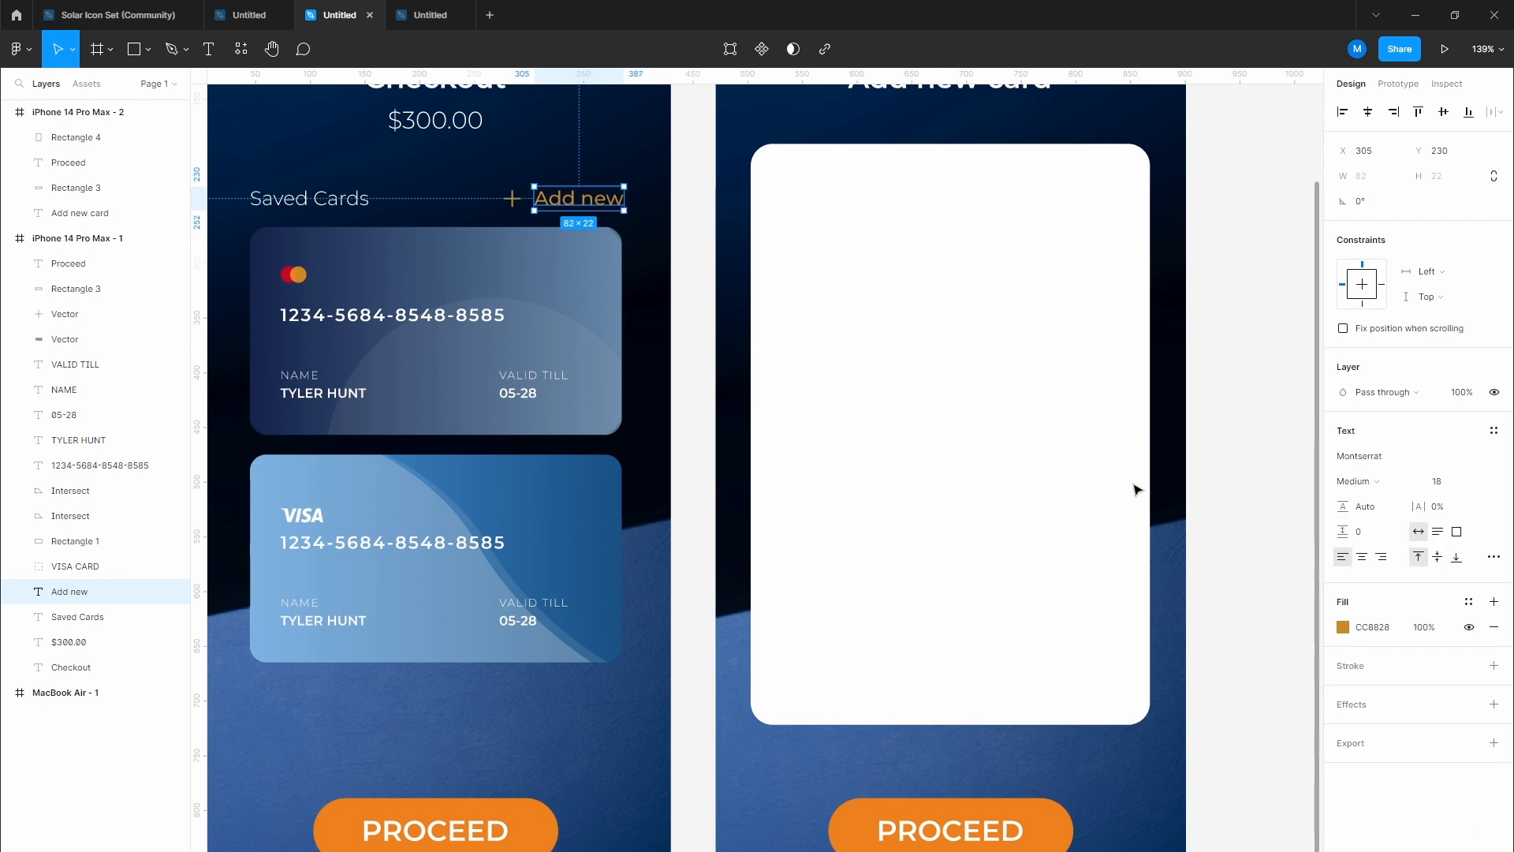
{"action": "left_click", "coordinate": [511, 198], "text": "shift"}
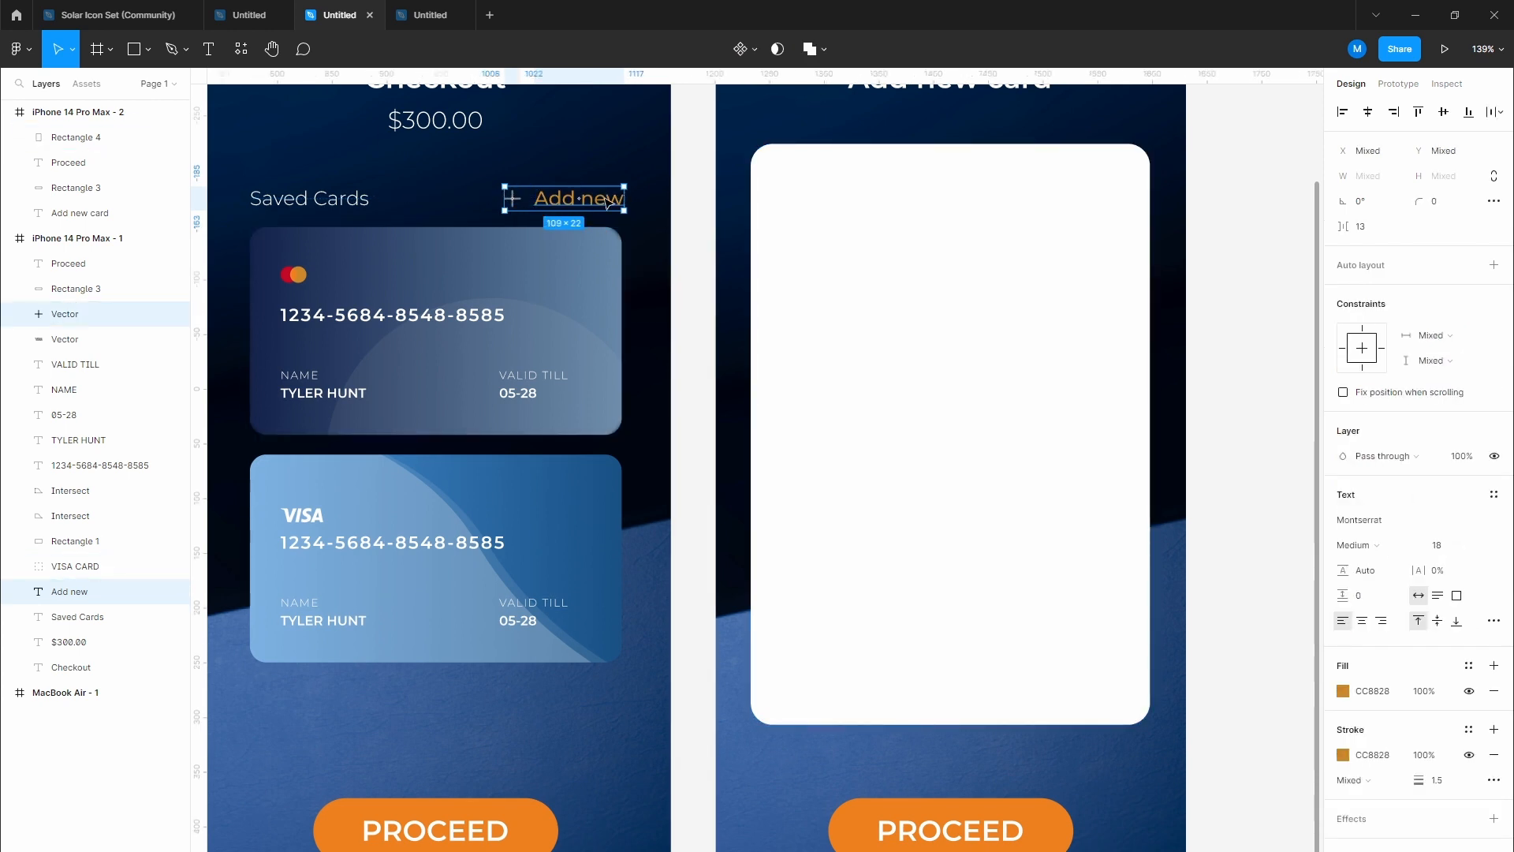
{"action": "left_click_drag", "start_coordinate": [606, 201], "coordinate": [604, 201]}
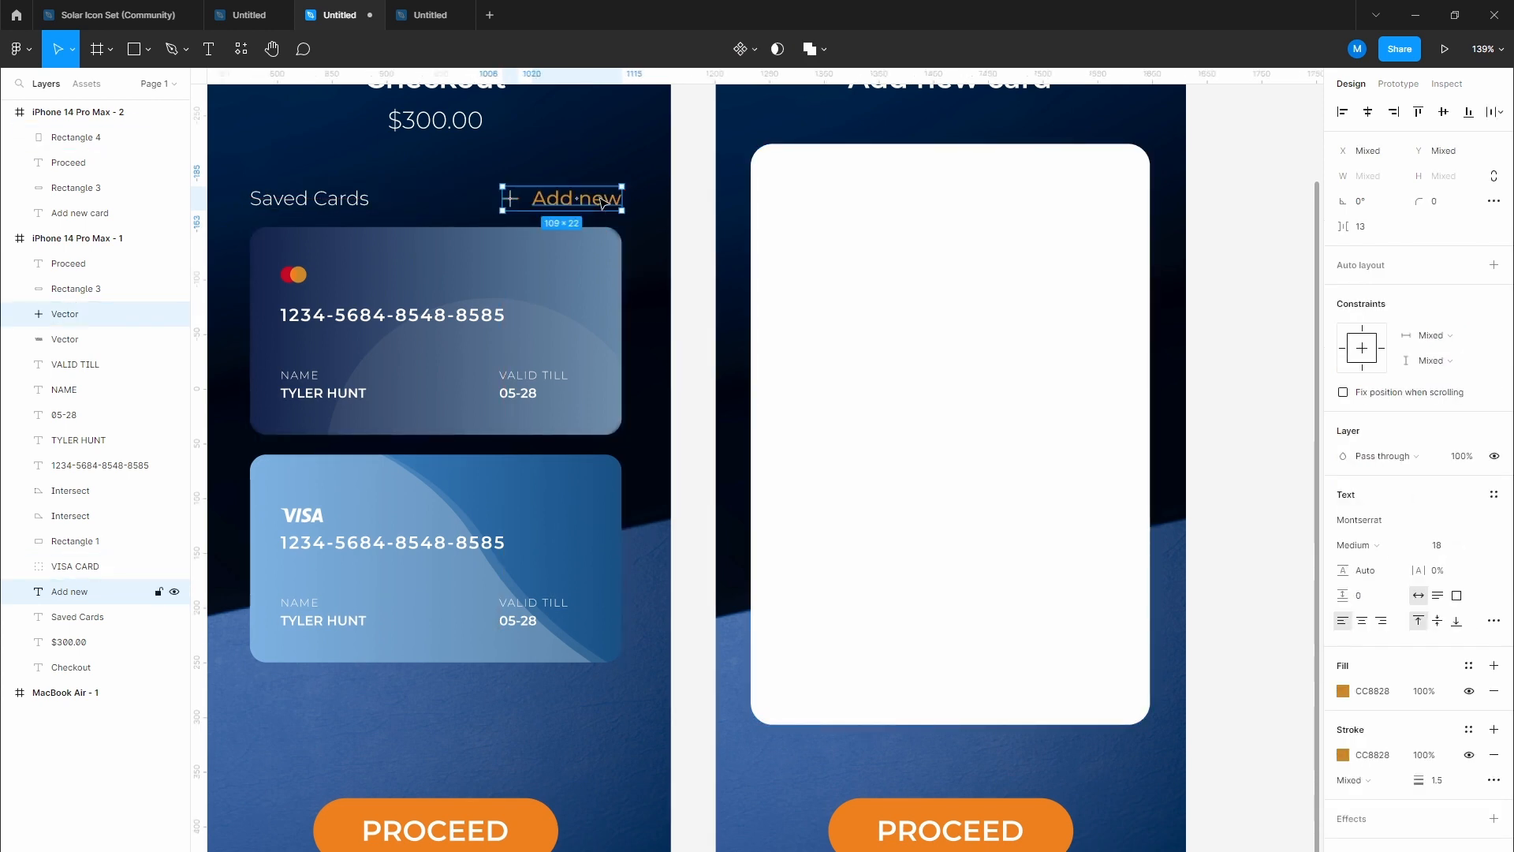
{"action": "left_click", "coordinate": [696, 251]}
{"action": "left_click_drag", "start_coordinate": [696, 220], "coordinate": [650, 294]}
Step: Copy Add new to the white panel's top-left and retype it as 'Enter Details'
{"action": "left_click", "coordinate": [550, 268]}
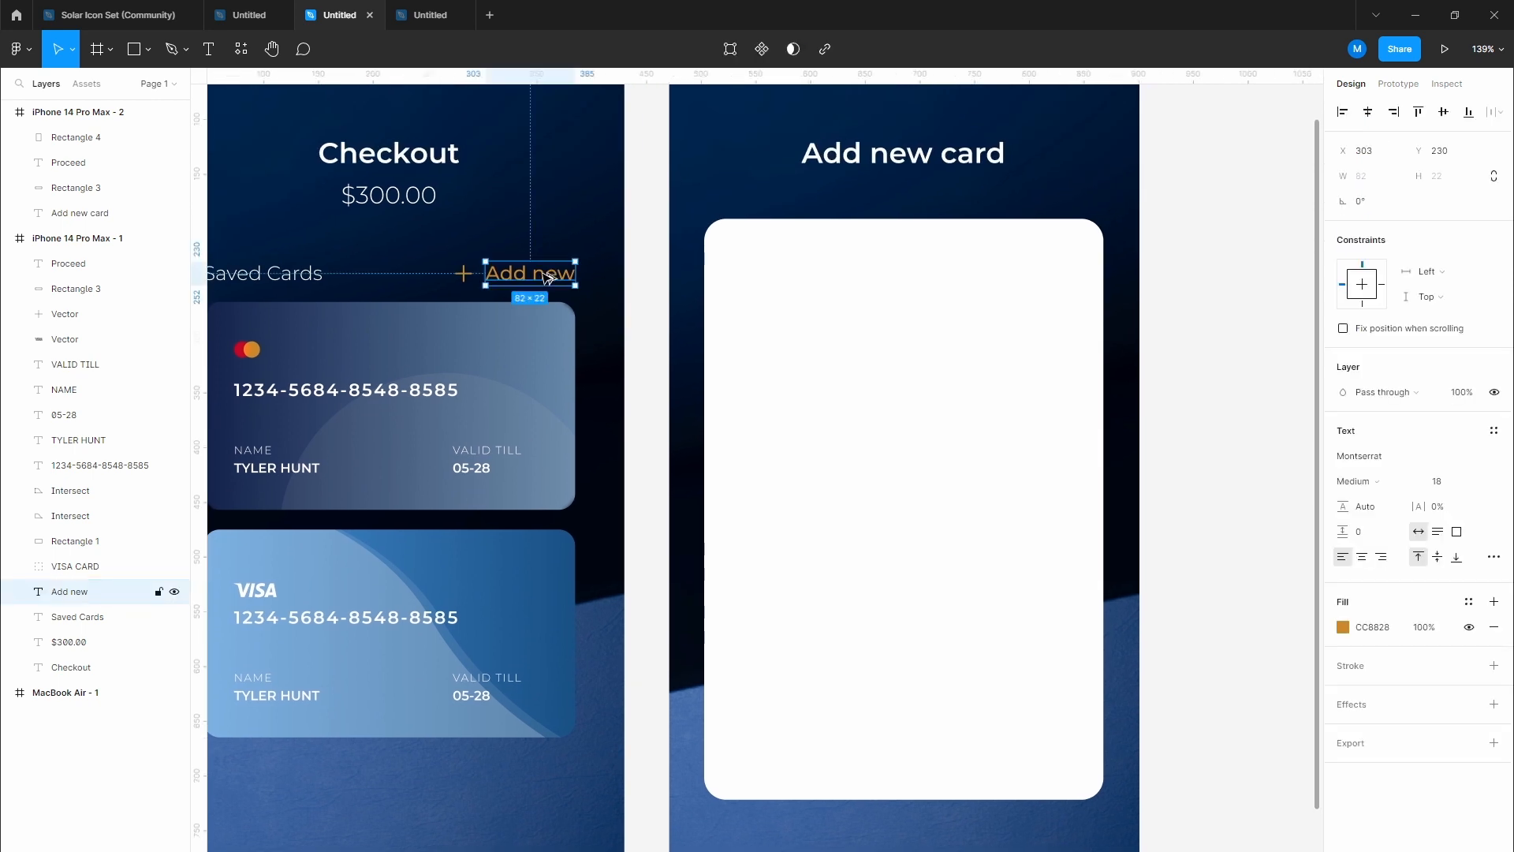
{"action": "left_click_drag", "start_coordinate": [548, 278], "coordinate": [791, 282]}
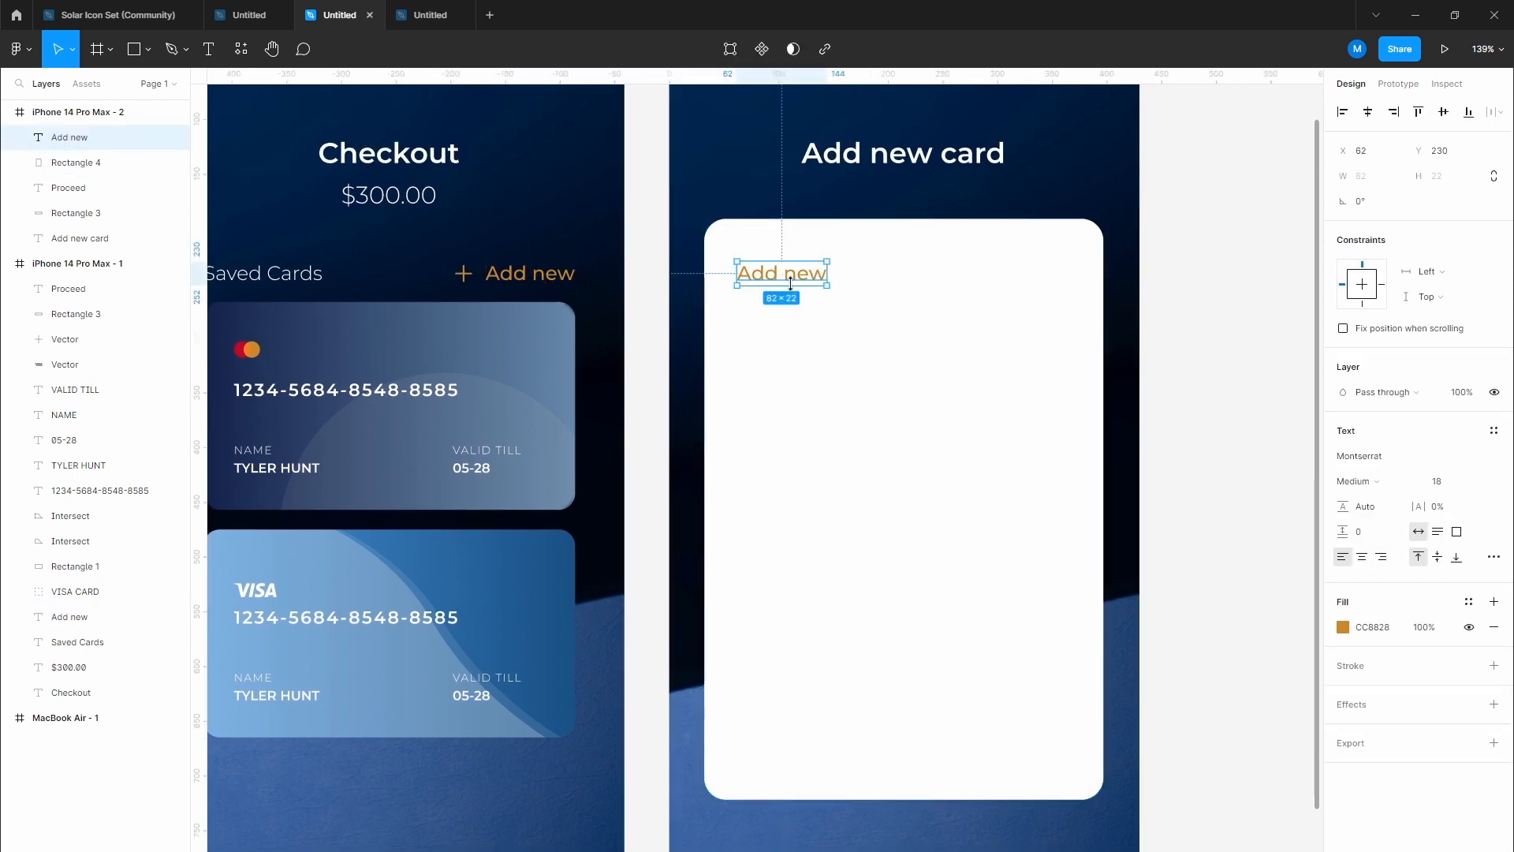
{"action": "double_click", "coordinate": [792, 276]}
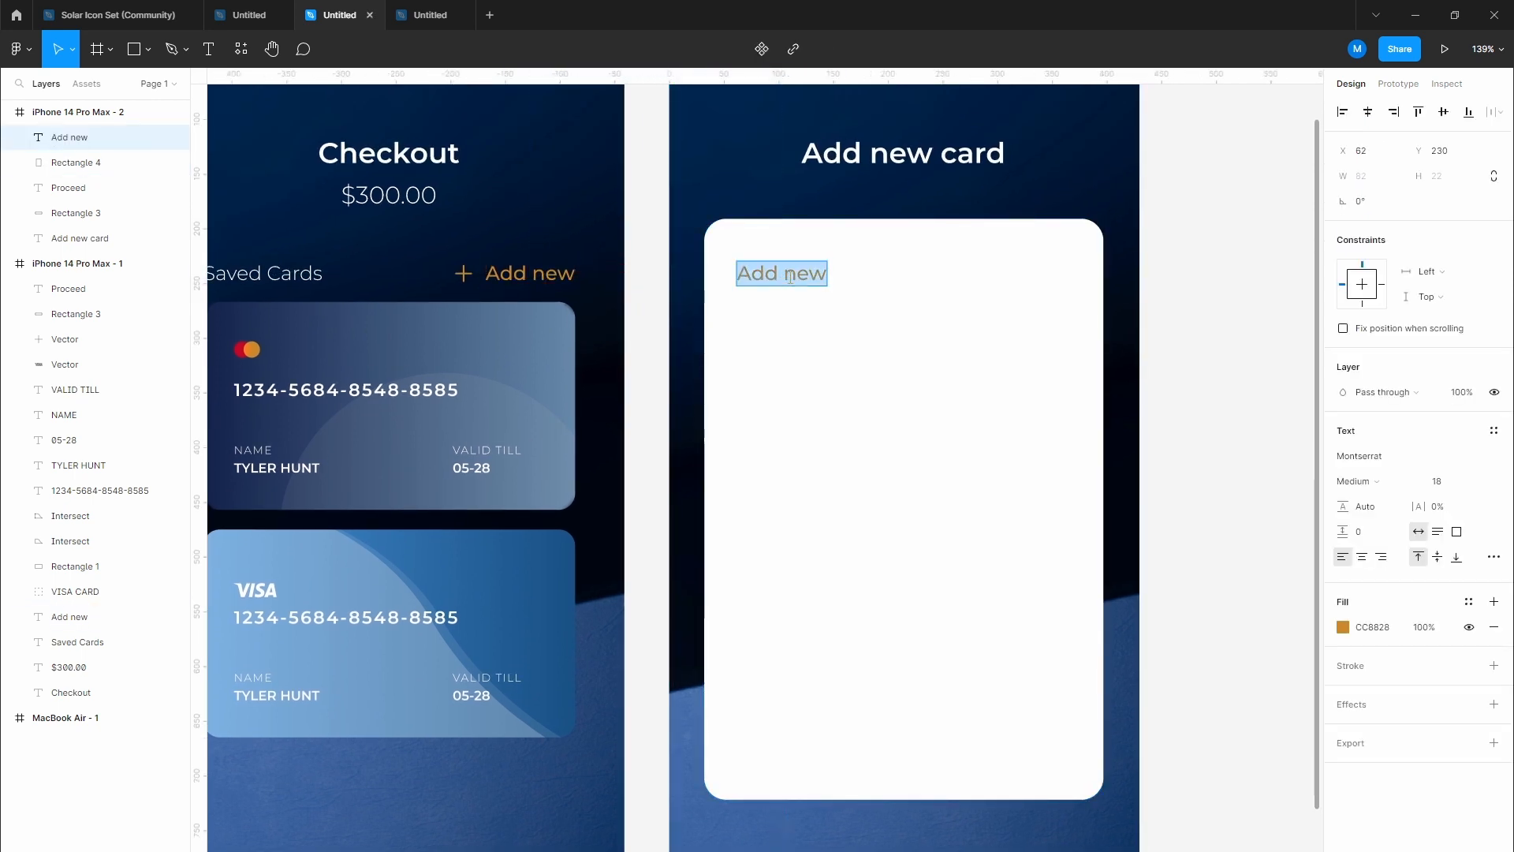
{"action": "type", "text": "Enter Det"}
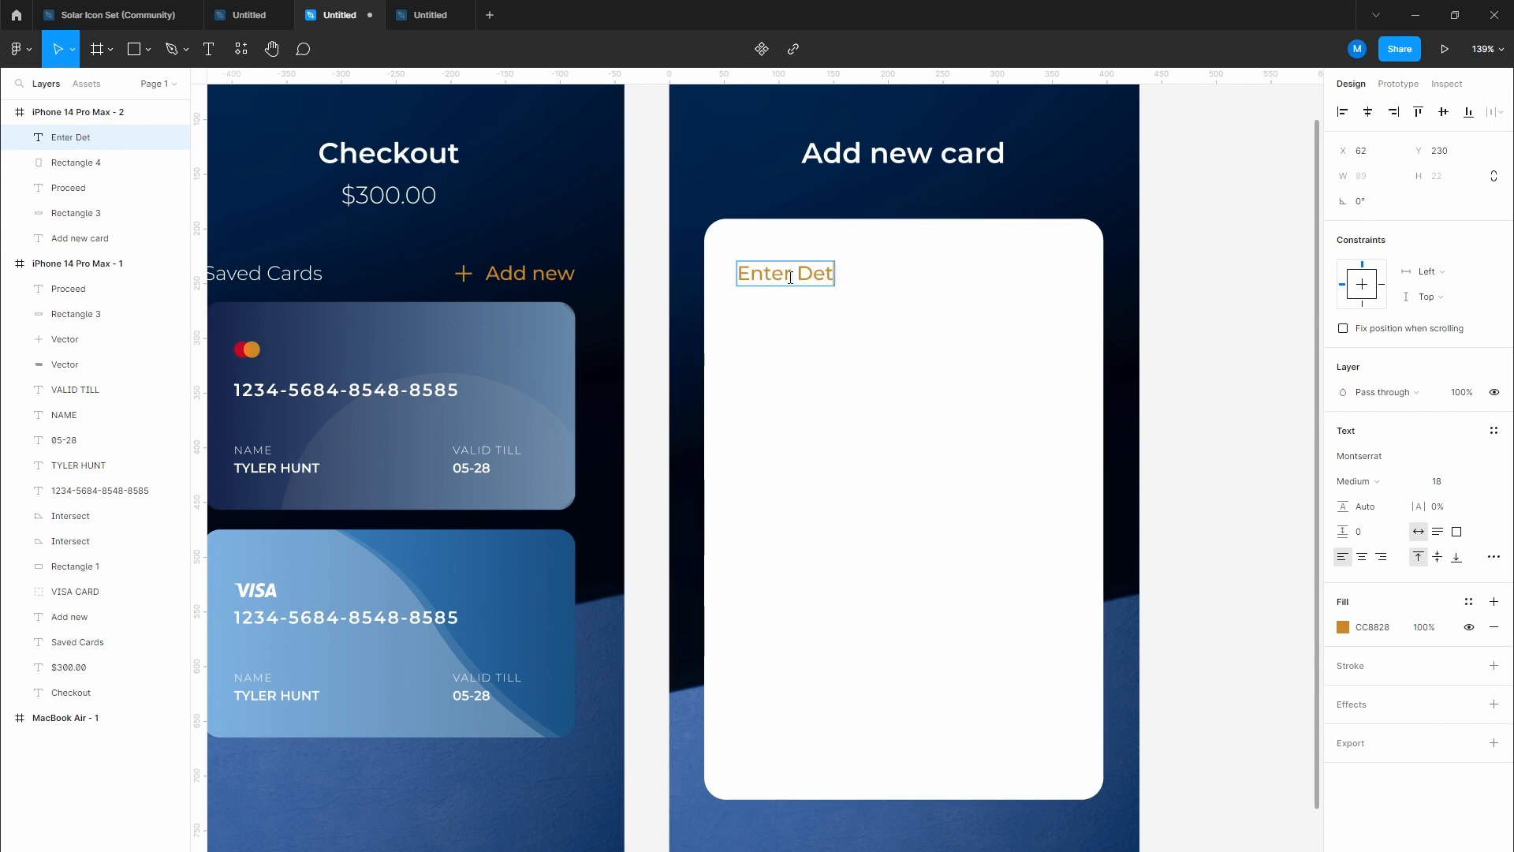
{"action": "type", "text": "ails"}
{"action": "key", "text": "Escape"}
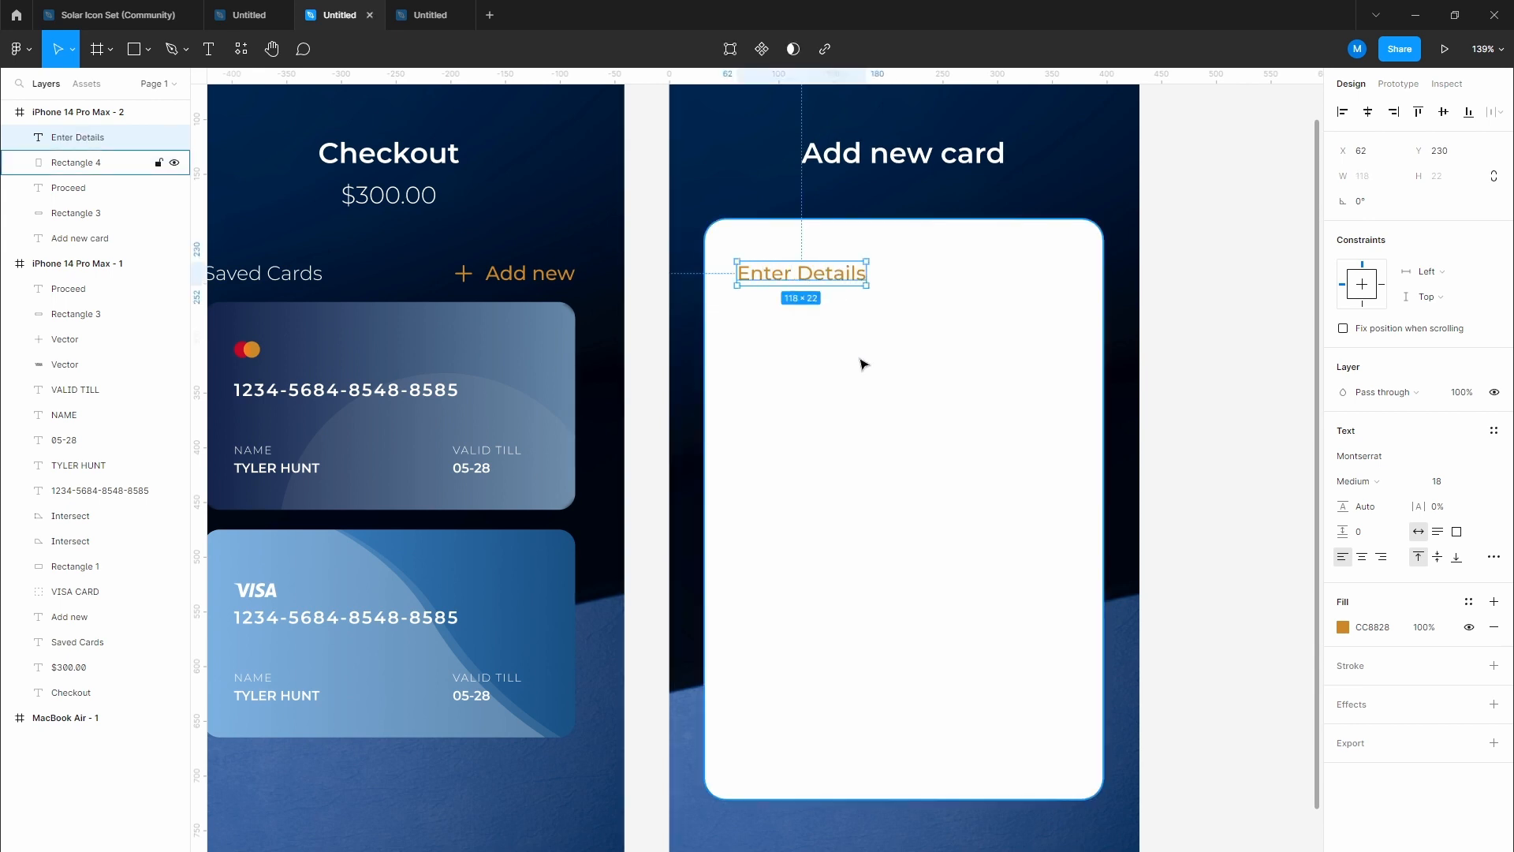
Step: Duplicate the Enter Details heading just below and retype it as 'Name'
{"action": "left_click", "coordinate": [863, 364]}
{"action": "scroll", "coordinate": [787, 334], "scroll_direction": "up", "scroll_amount": 3}
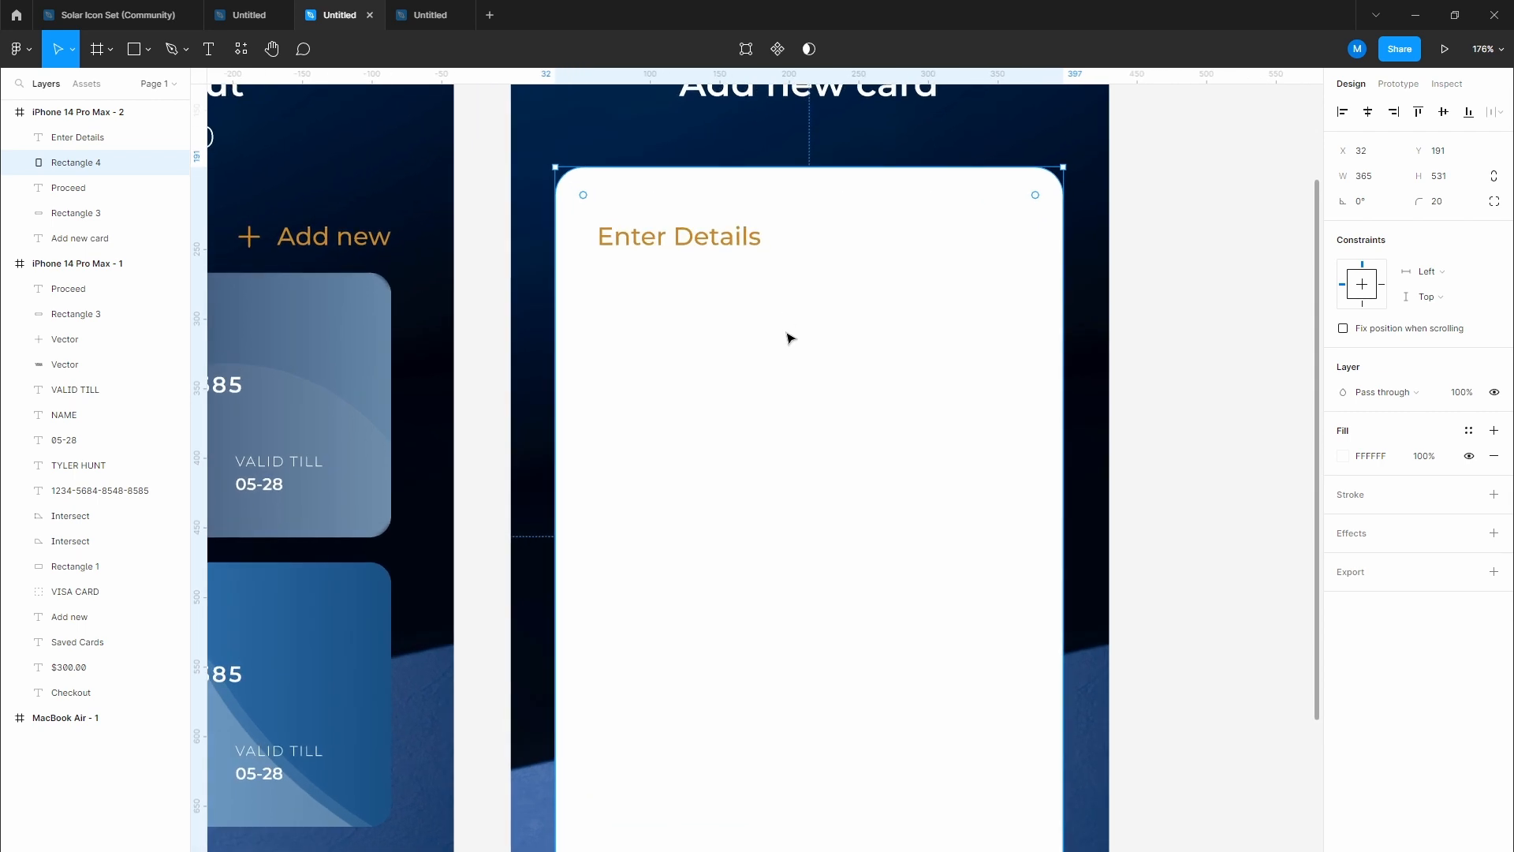
{"action": "left_click_drag", "start_coordinate": [789, 337], "coordinate": [706, 321]}
{"action": "left_click", "coordinate": [623, 244]}
{"action": "left_click_drag", "start_coordinate": [630, 247], "coordinate": [628, 308]}
{"action": "double_click", "coordinate": [627, 303]}
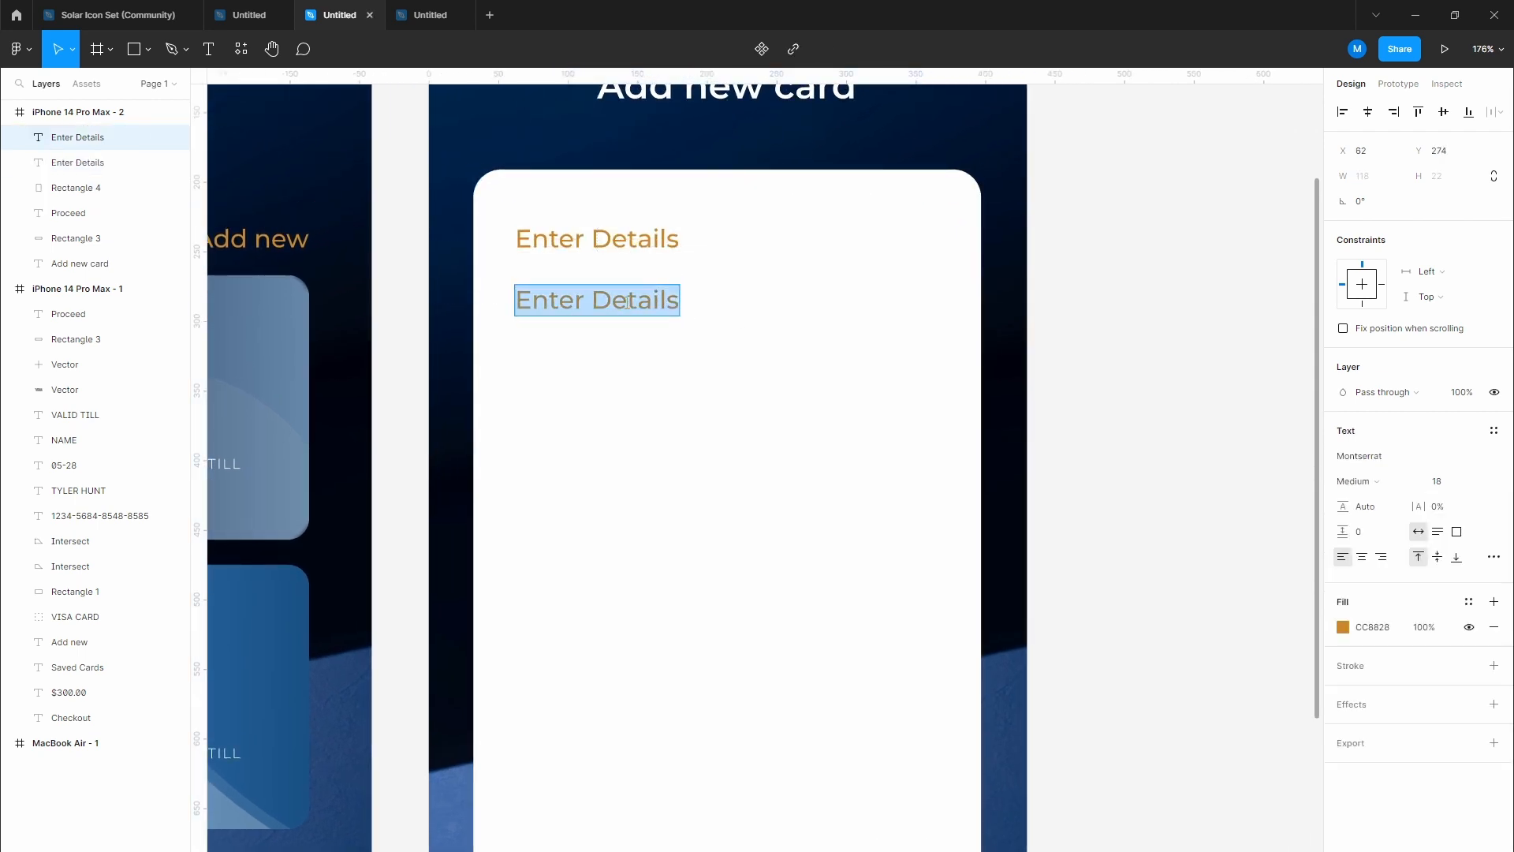
{"action": "type", "text": "Name"}
{"action": "key", "text": "Escape"}
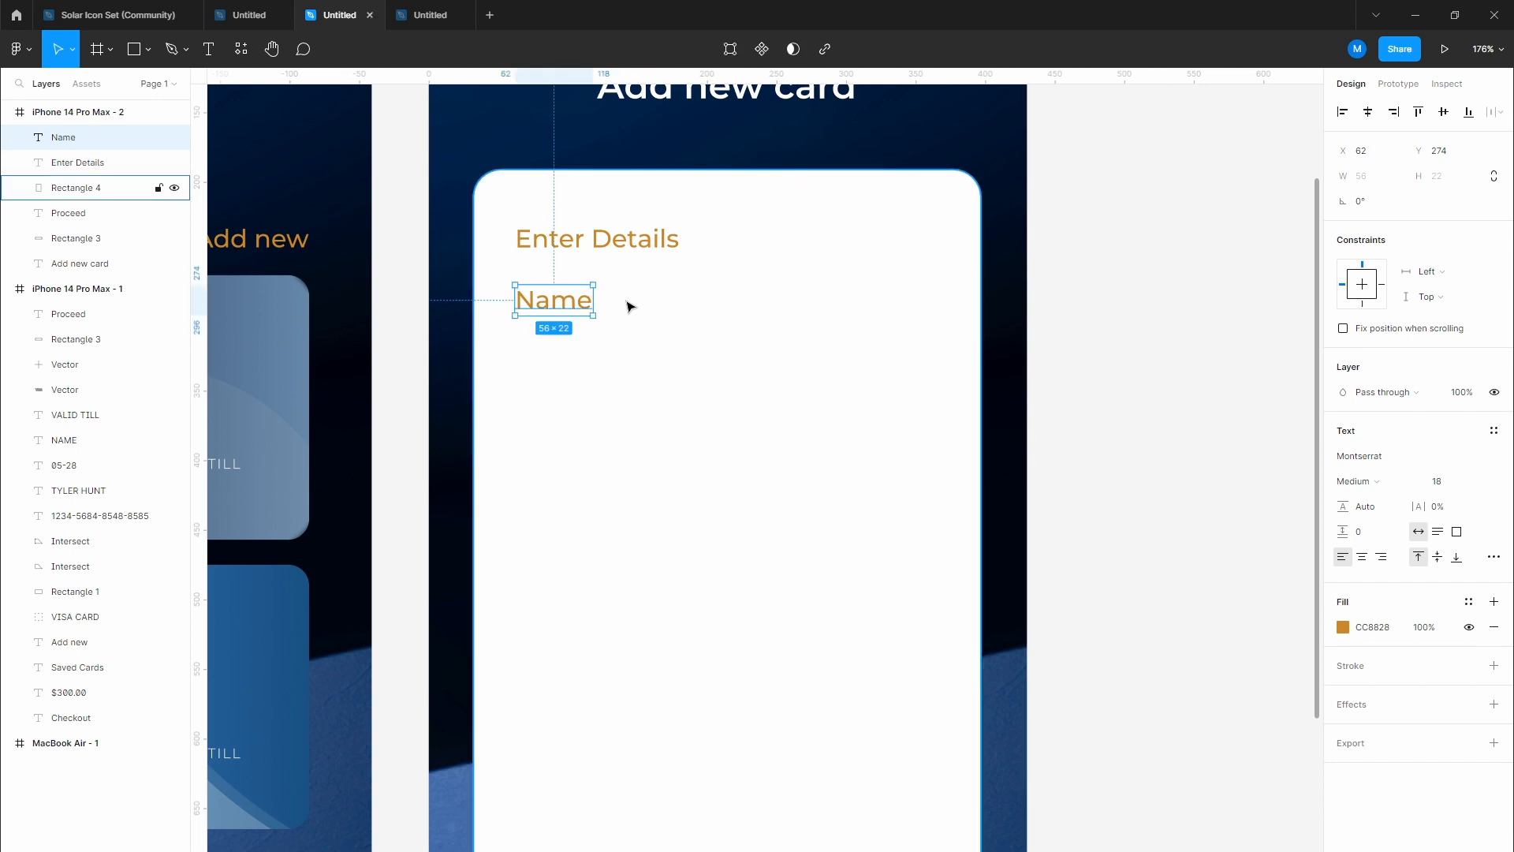
Step: Duplicate the Name label below and replace its text with a sample cardholder name
{"action": "left_click_drag", "start_coordinate": [558, 305], "coordinate": [579, 346]}
{"action": "double_click", "coordinate": [578, 346]}
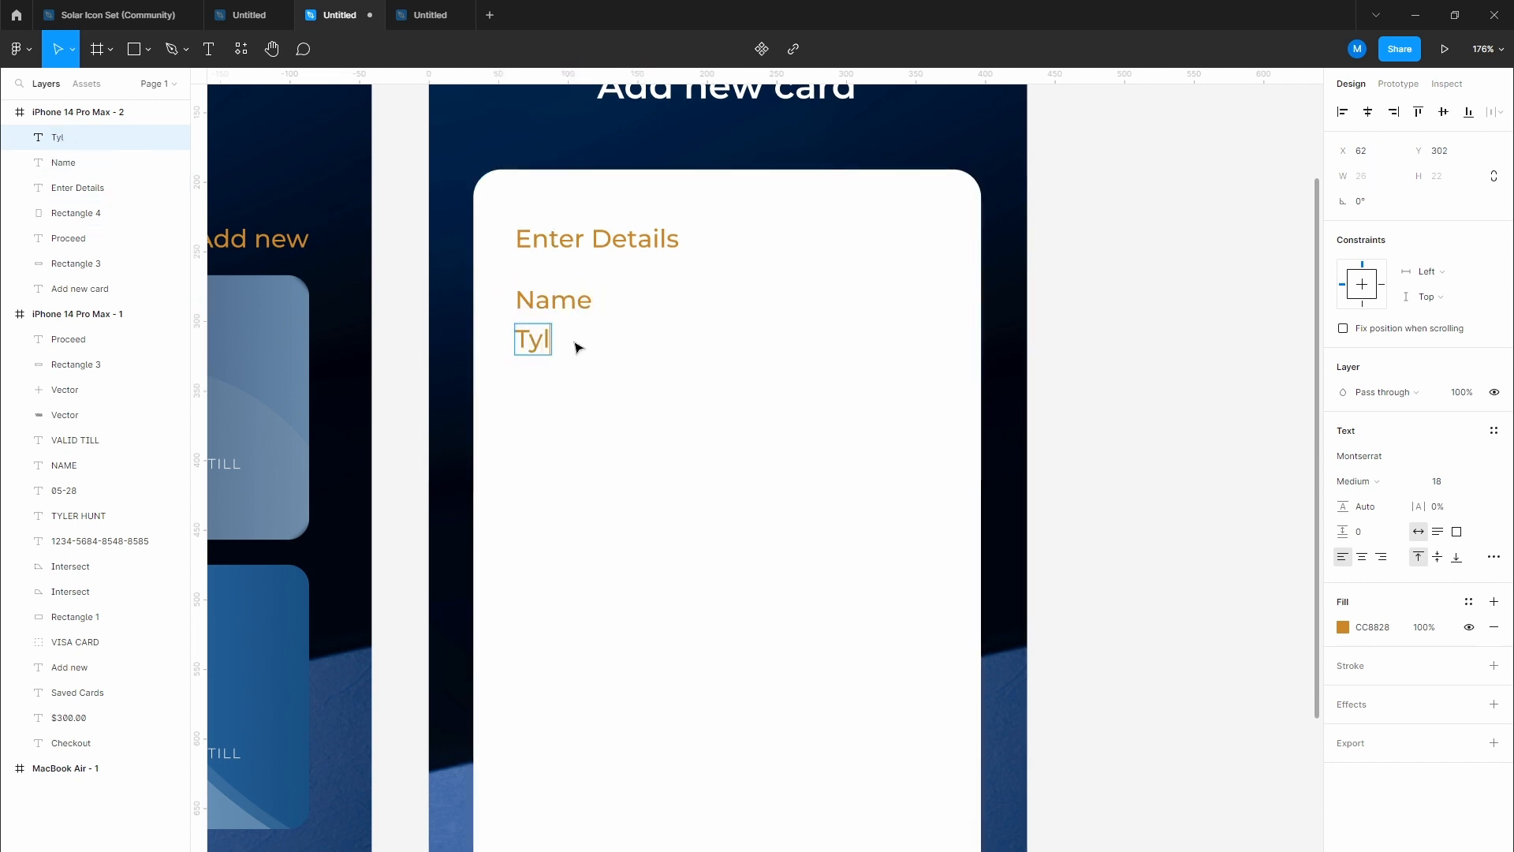
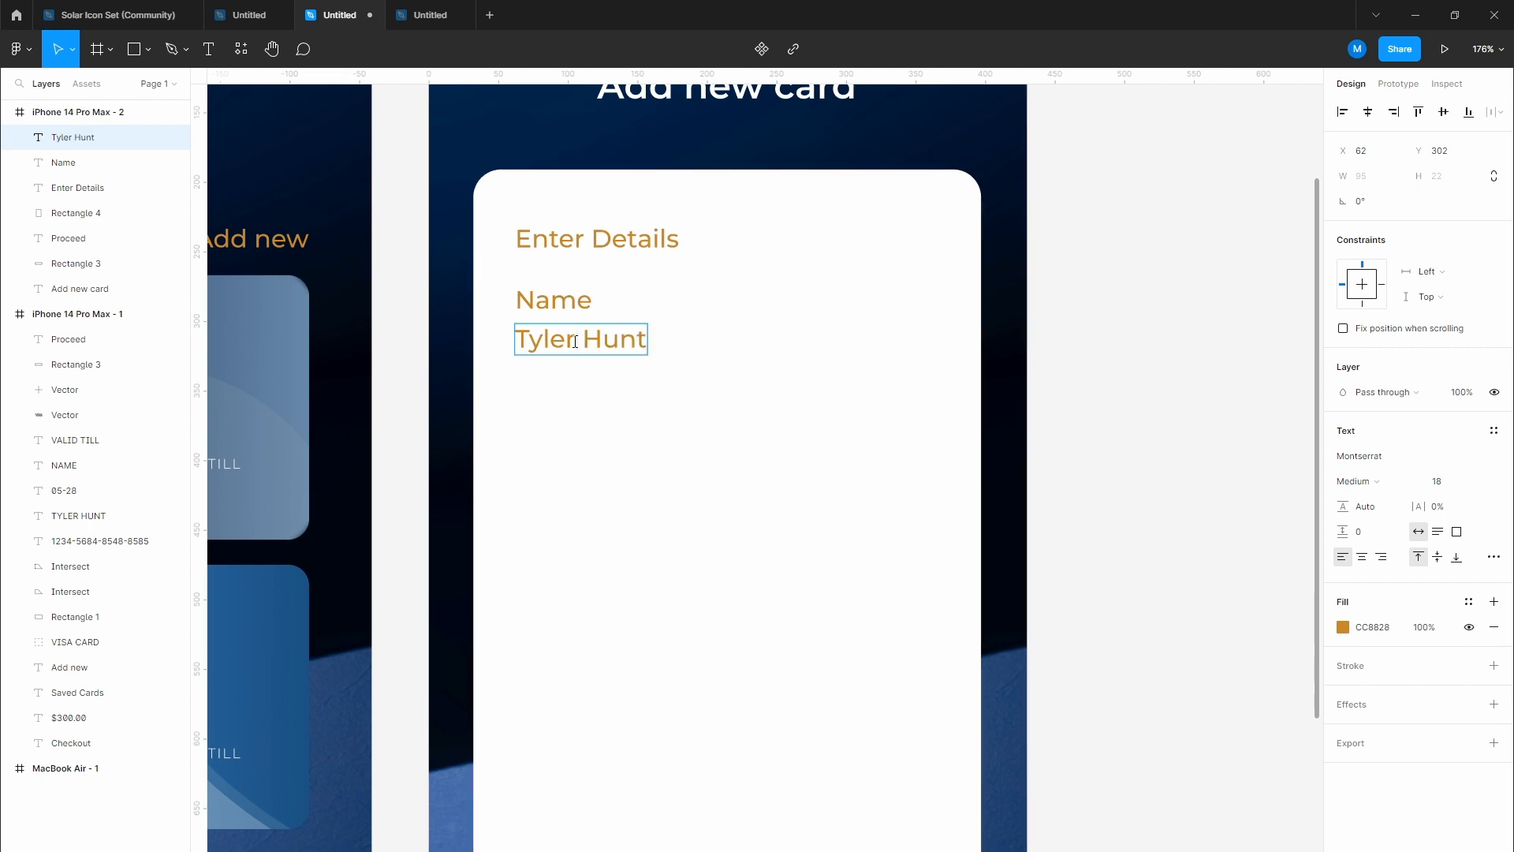
{"action": "key", "text": "Escape"}
{"action": "left_click", "coordinate": [643, 401]}
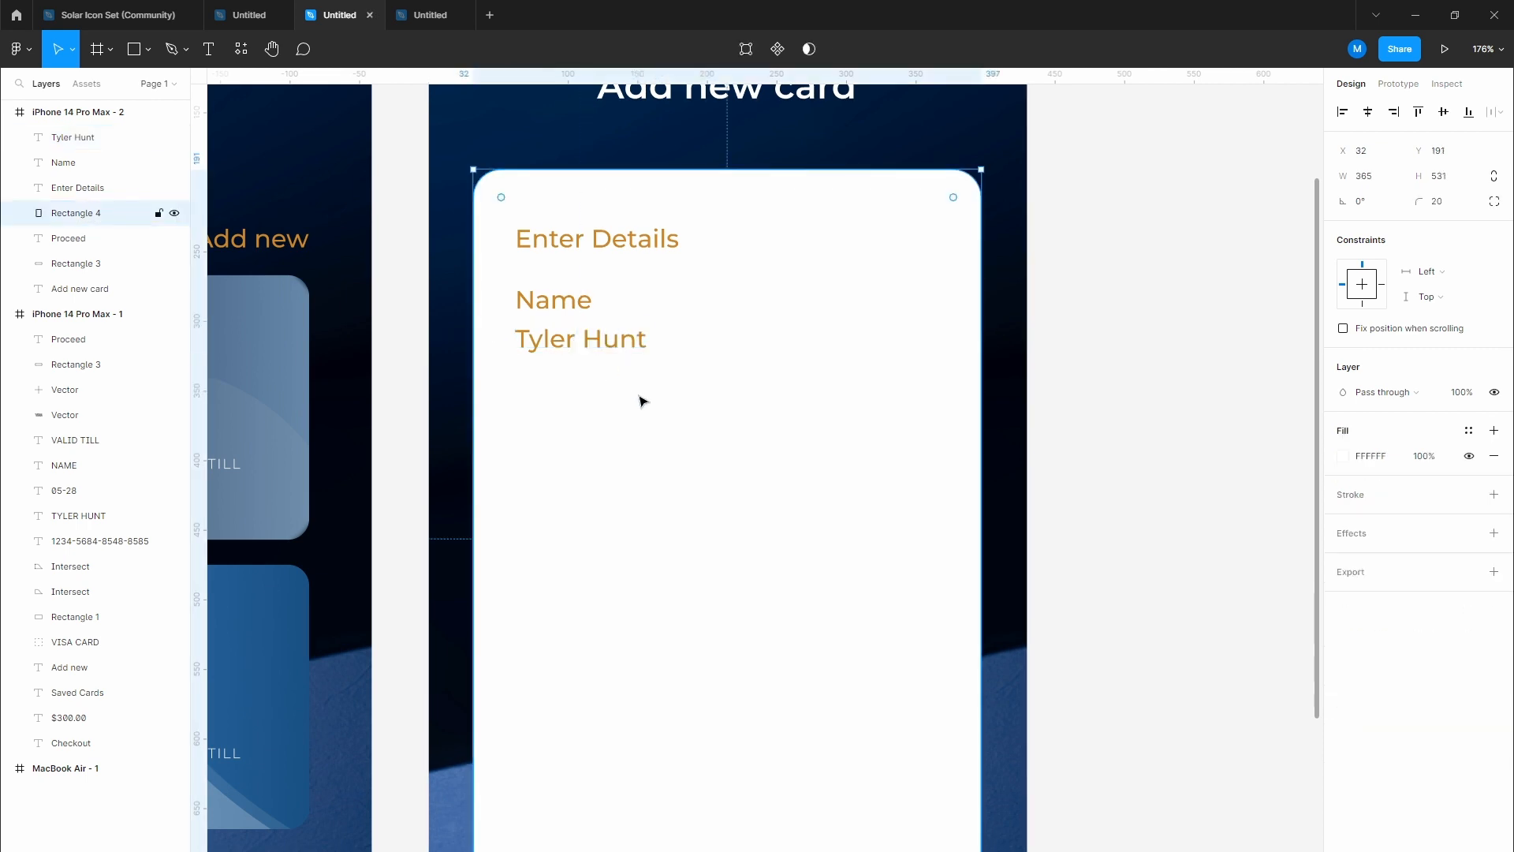
Step: Draw a straight Pen-tool line under the cardholder name, reaching the card's right side
{"action": "scroll", "coordinate": [642, 400], "scroll_direction": "down", "scroll_amount": 1}
{"action": "left_click_drag", "start_coordinate": [642, 400], "coordinate": [674, 372]}
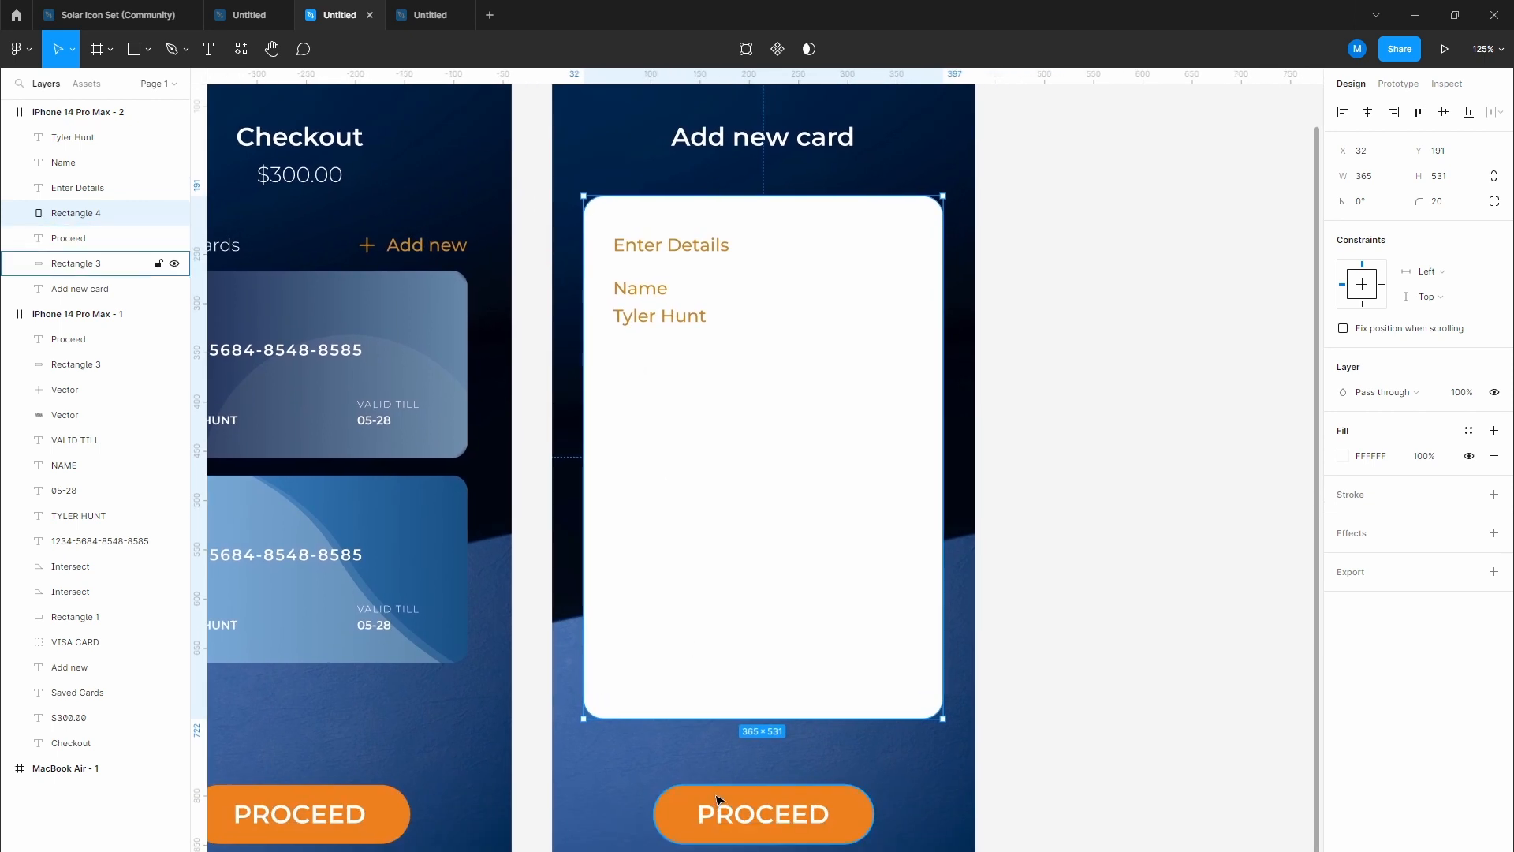
{"action": "scroll", "coordinate": [722, 404], "scroll_direction": "up", "scroll_amount": 5}
{"action": "left_click_drag", "start_coordinate": [668, 421], "coordinate": [665, 432]}
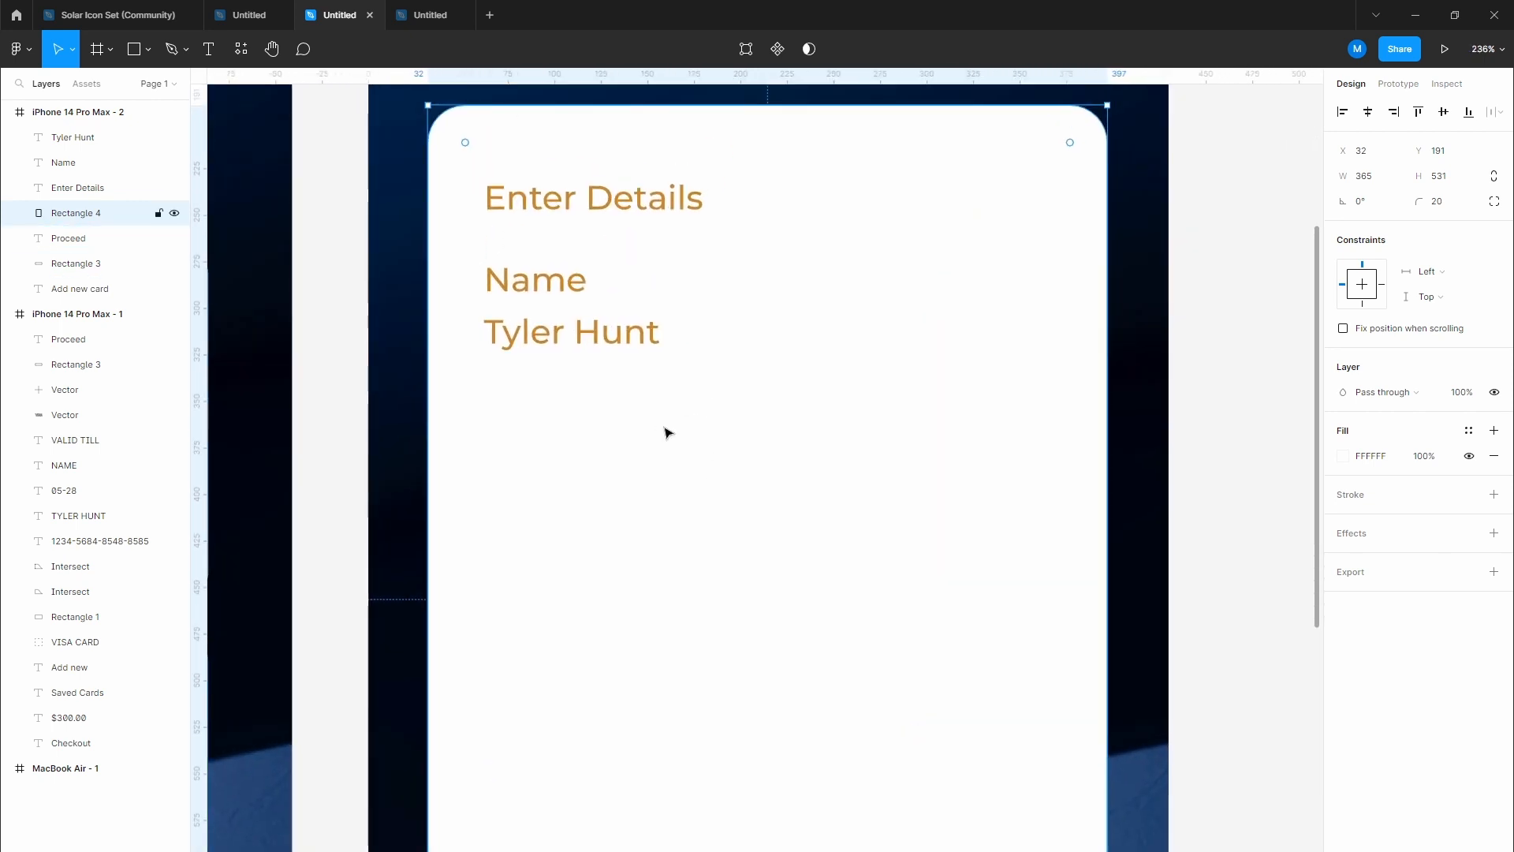
{"action": "key", "text": "p"}
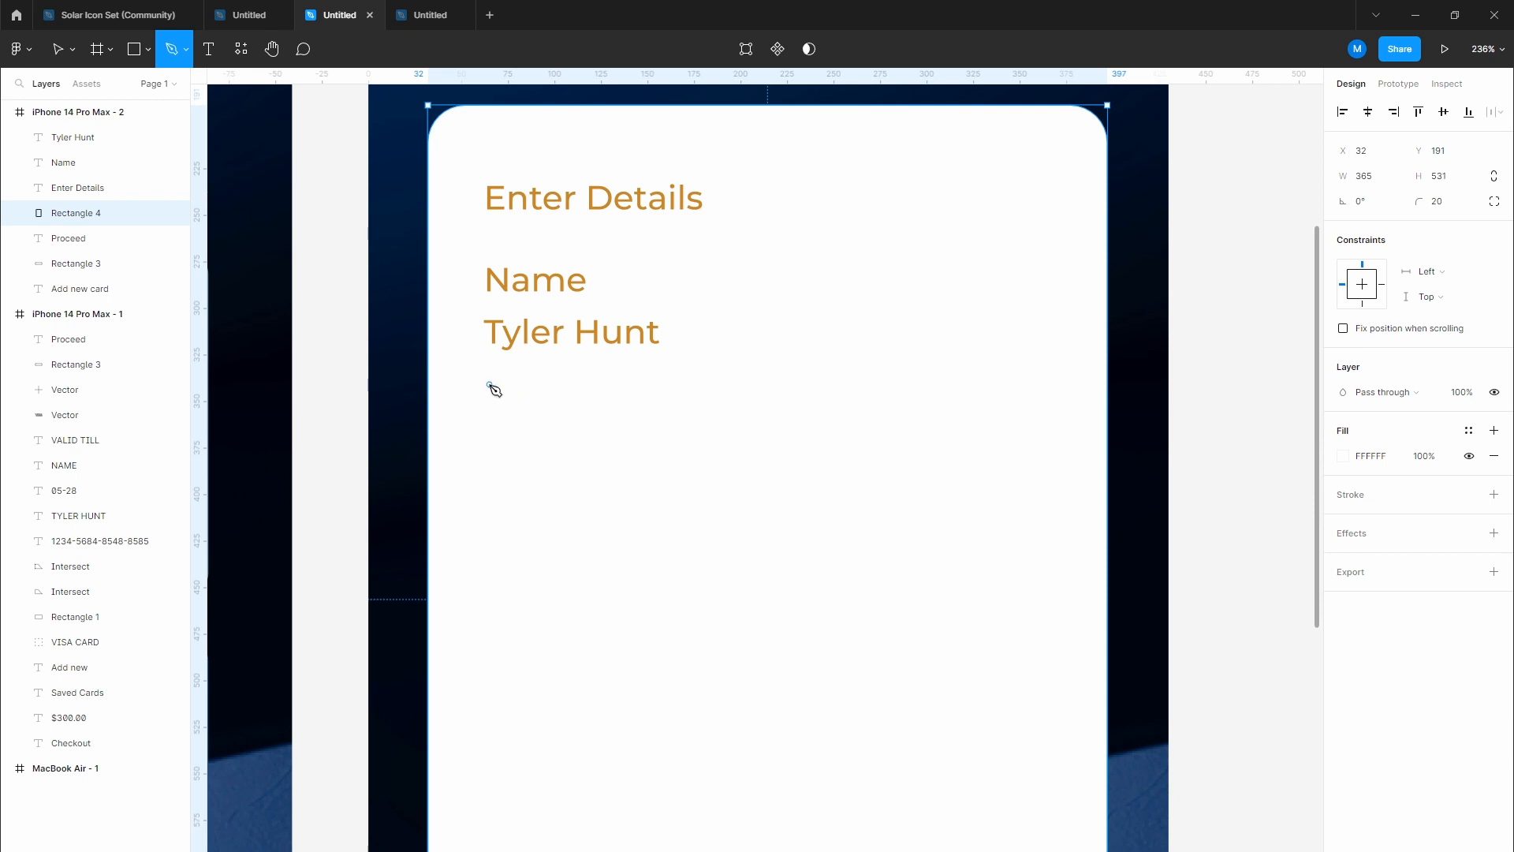
{"action": "left_click", "coordinate": [491, 382]}
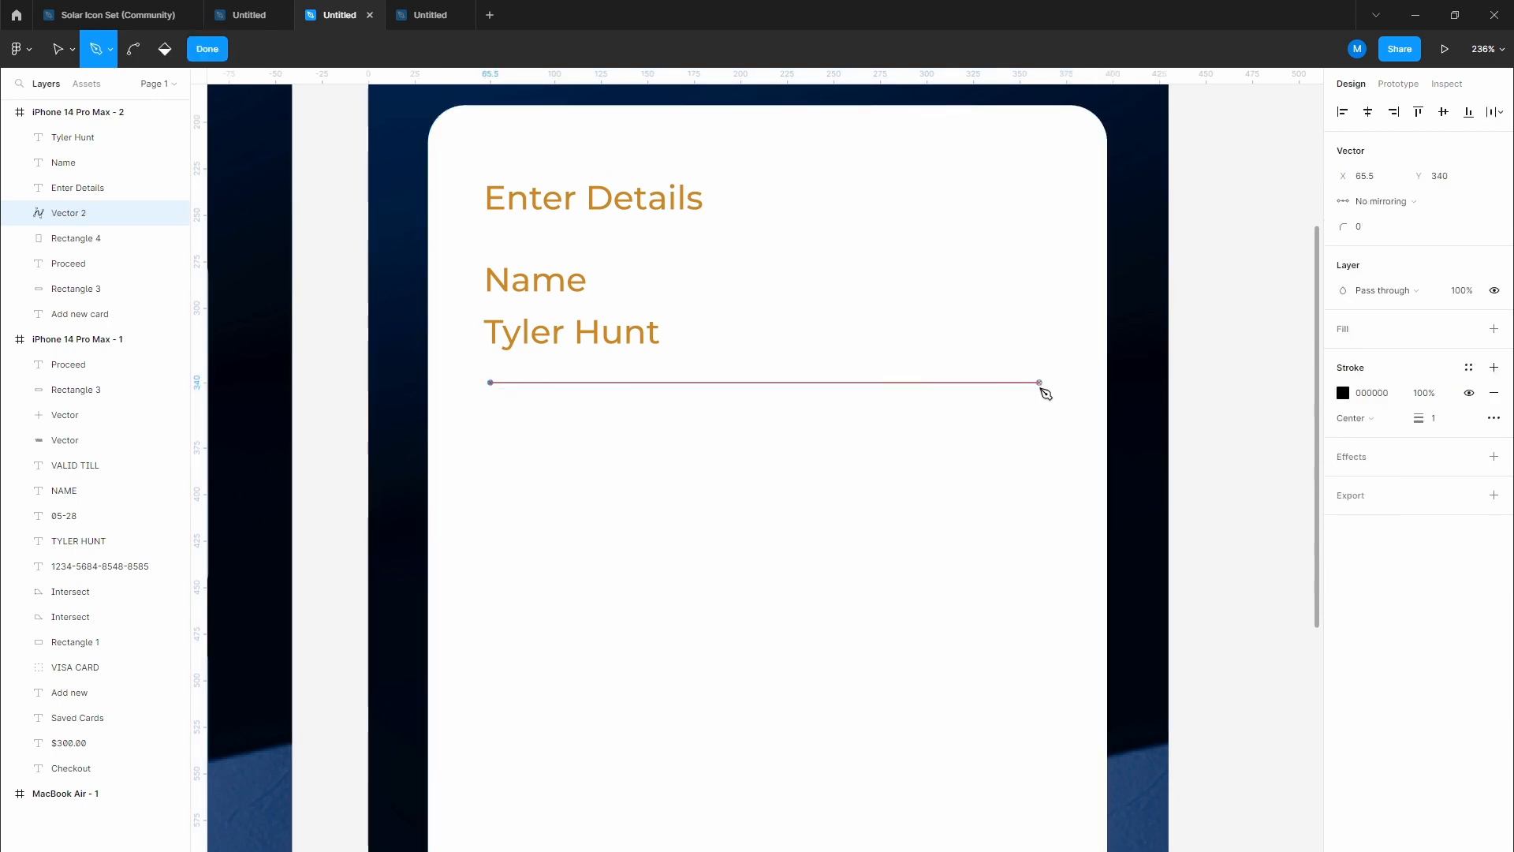
{"action": "left_click", "coordinate": [1048, 382]}
{"action": "key", "text": "Escape"}
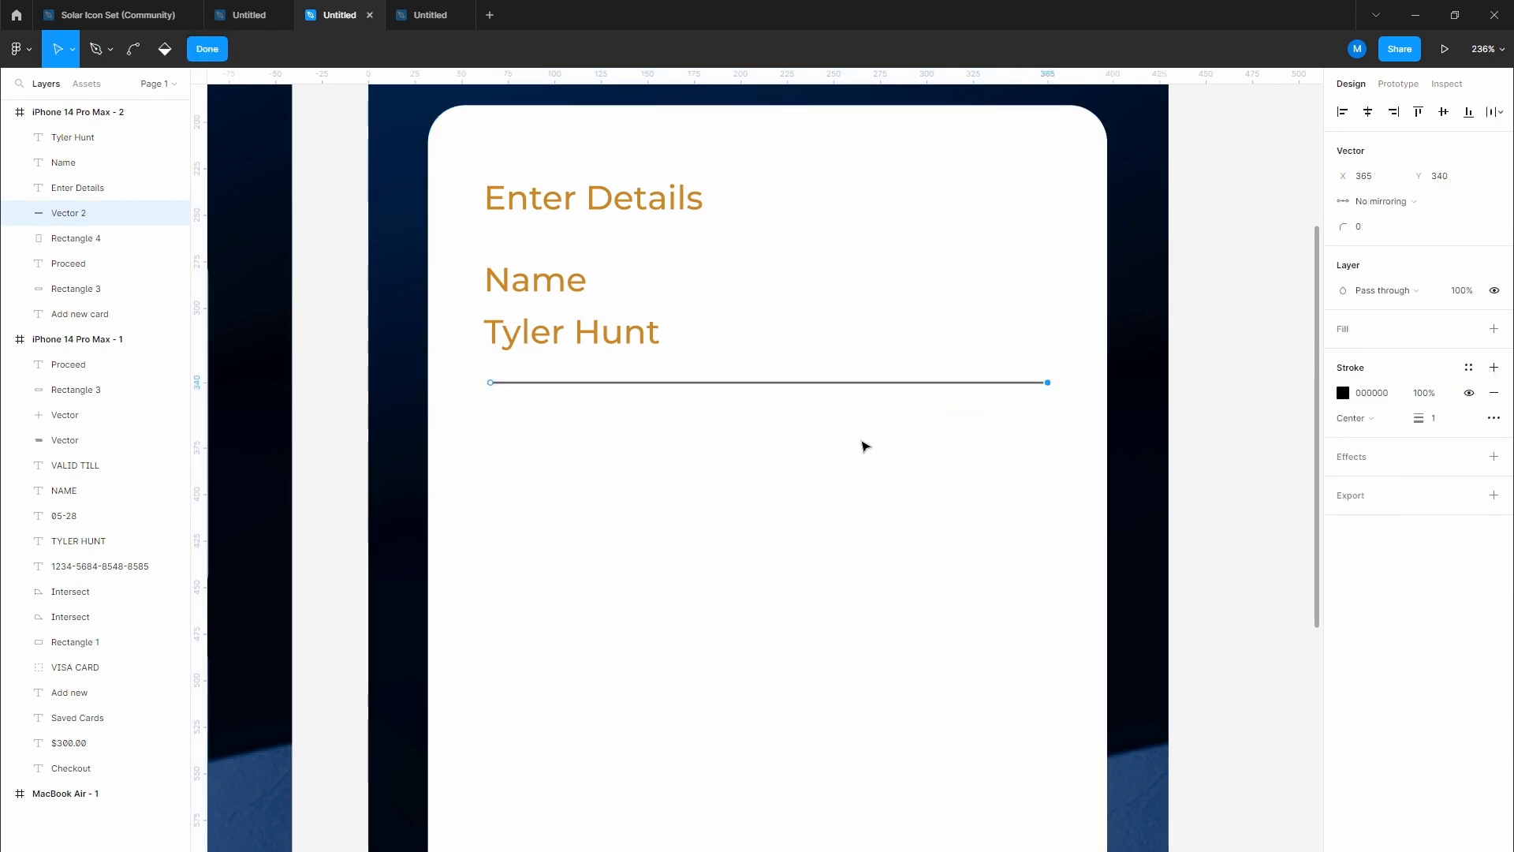
{"action": "scroll", "coordinate": [541, 375], "scroll_direction": "up", "scroll_amount": 5}
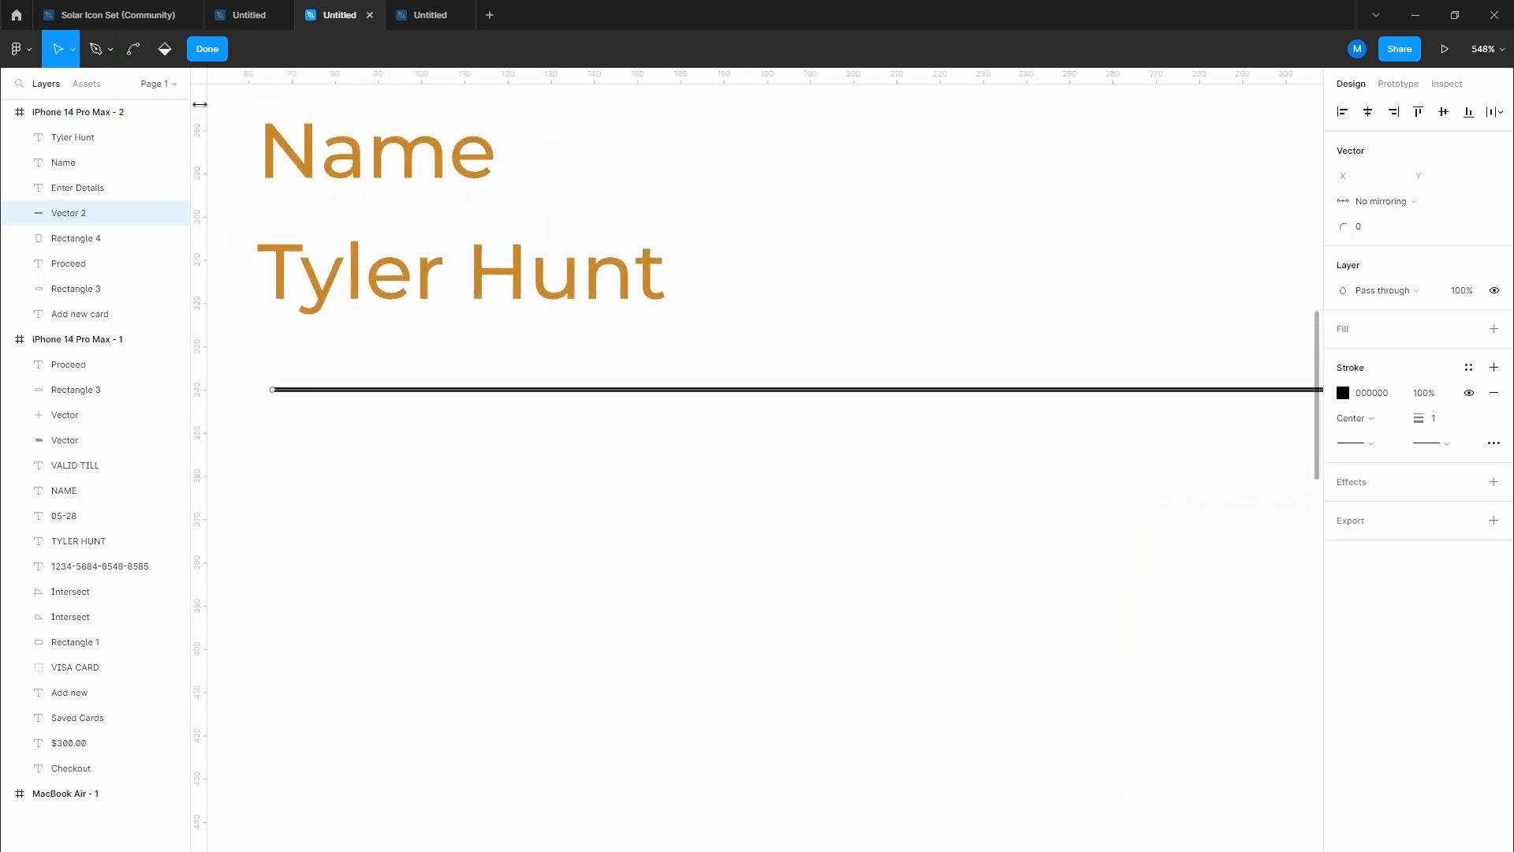
Step: Set the cardholder name to upper case and shift it slightly down and right
{"action": "left_click", "coordinate": [208, 52]}
{"action": "left_click", "coordinate": [512, 293]}
{"action": "left_click_drag", "start_coordinate": [499, 277], "coordinate": [497, 318]}
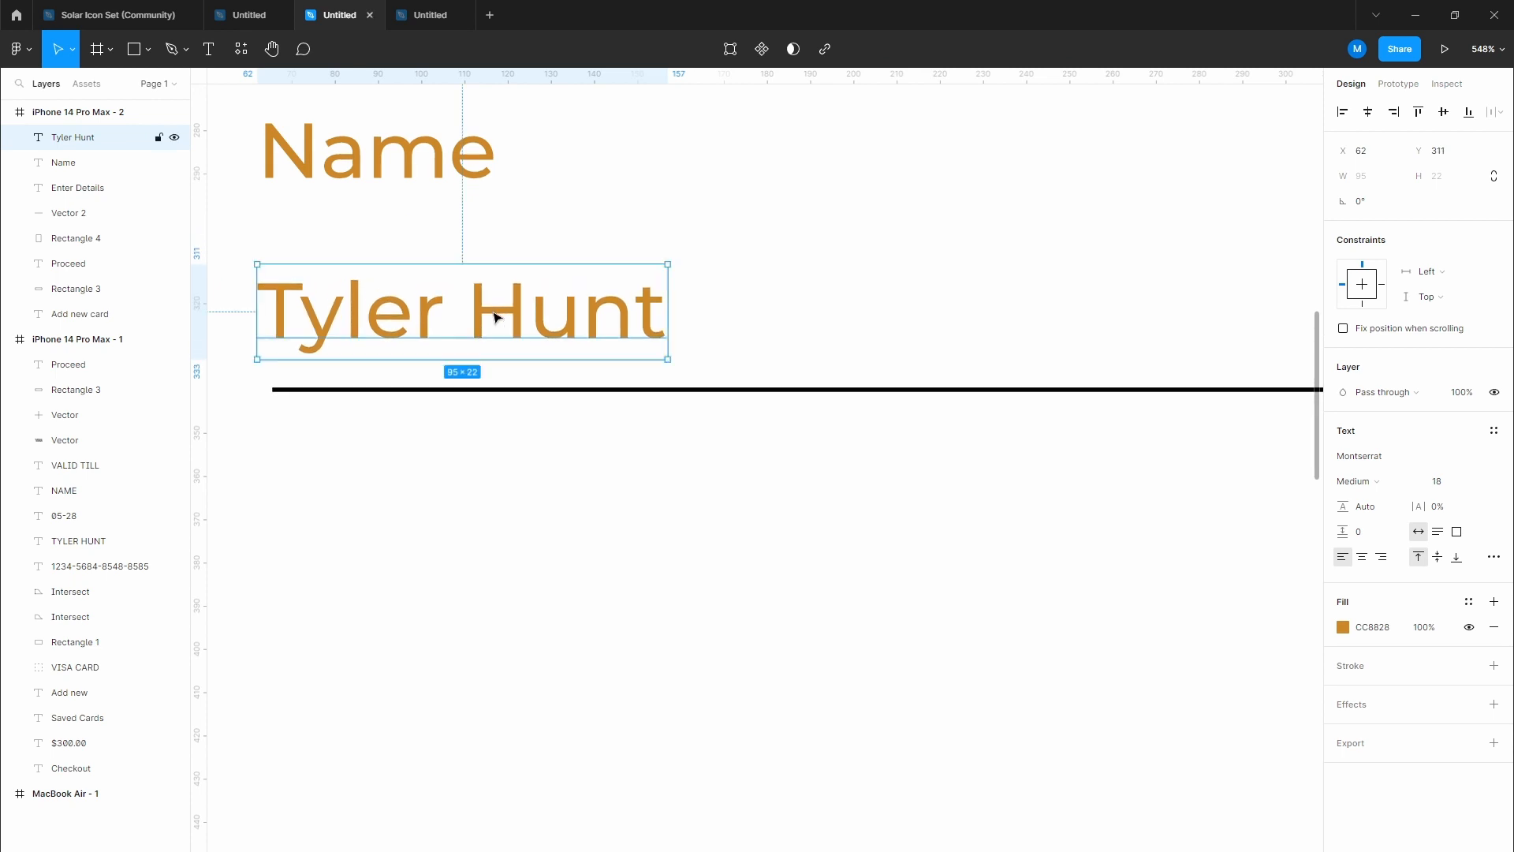
{"action": "left_click", "coordinate": [1493, 556]}
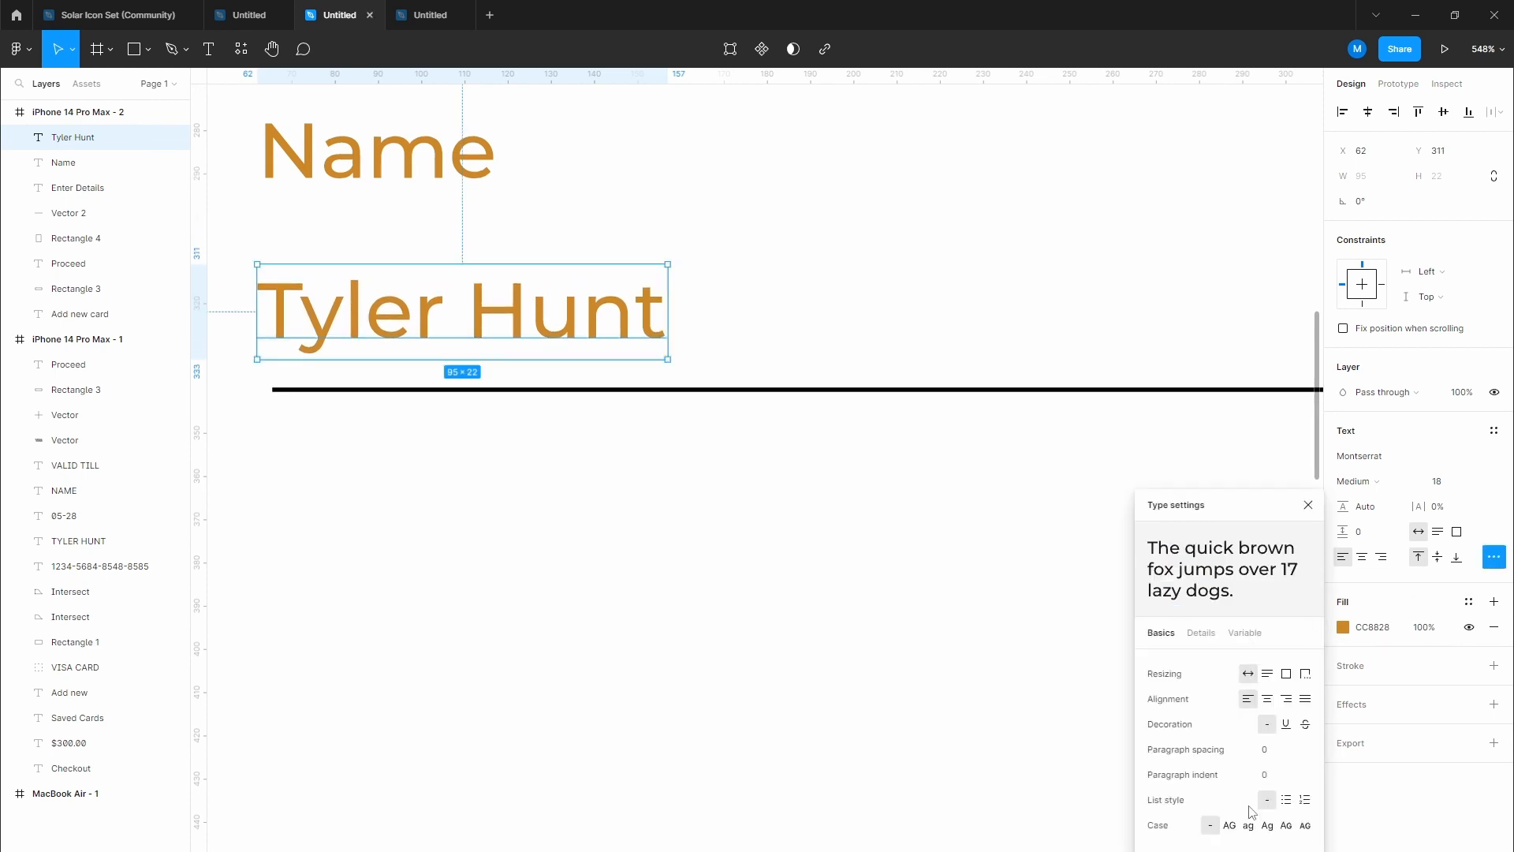
{"action": "left_click", "coordinate": [1230, 825]}
{"action": "left_click_drag", "start_coordinate": [582, 311], "coordinate": [593, 312]}
Step: Make the Name label black, 14 px and 50% opacity, moved slightly down
{"action": "left_click_drag", "start_coordinate": [347, 168], "coordinate": [351, 203]}
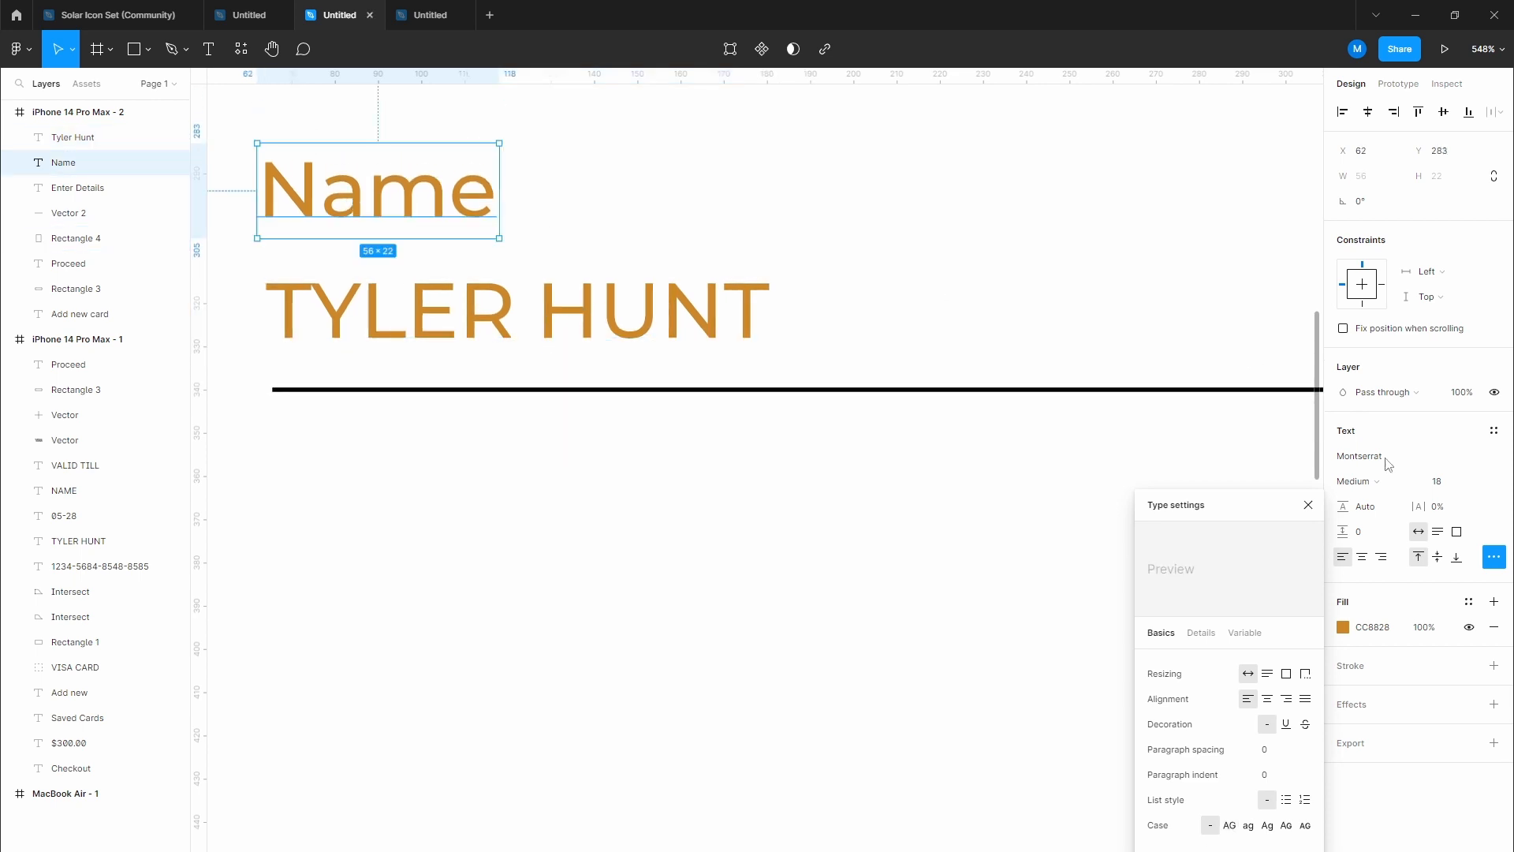
{"action": "left_click", "coordinate": [1344, 627]}
{"action": "left_click", "coordinate": [1149, 708]}
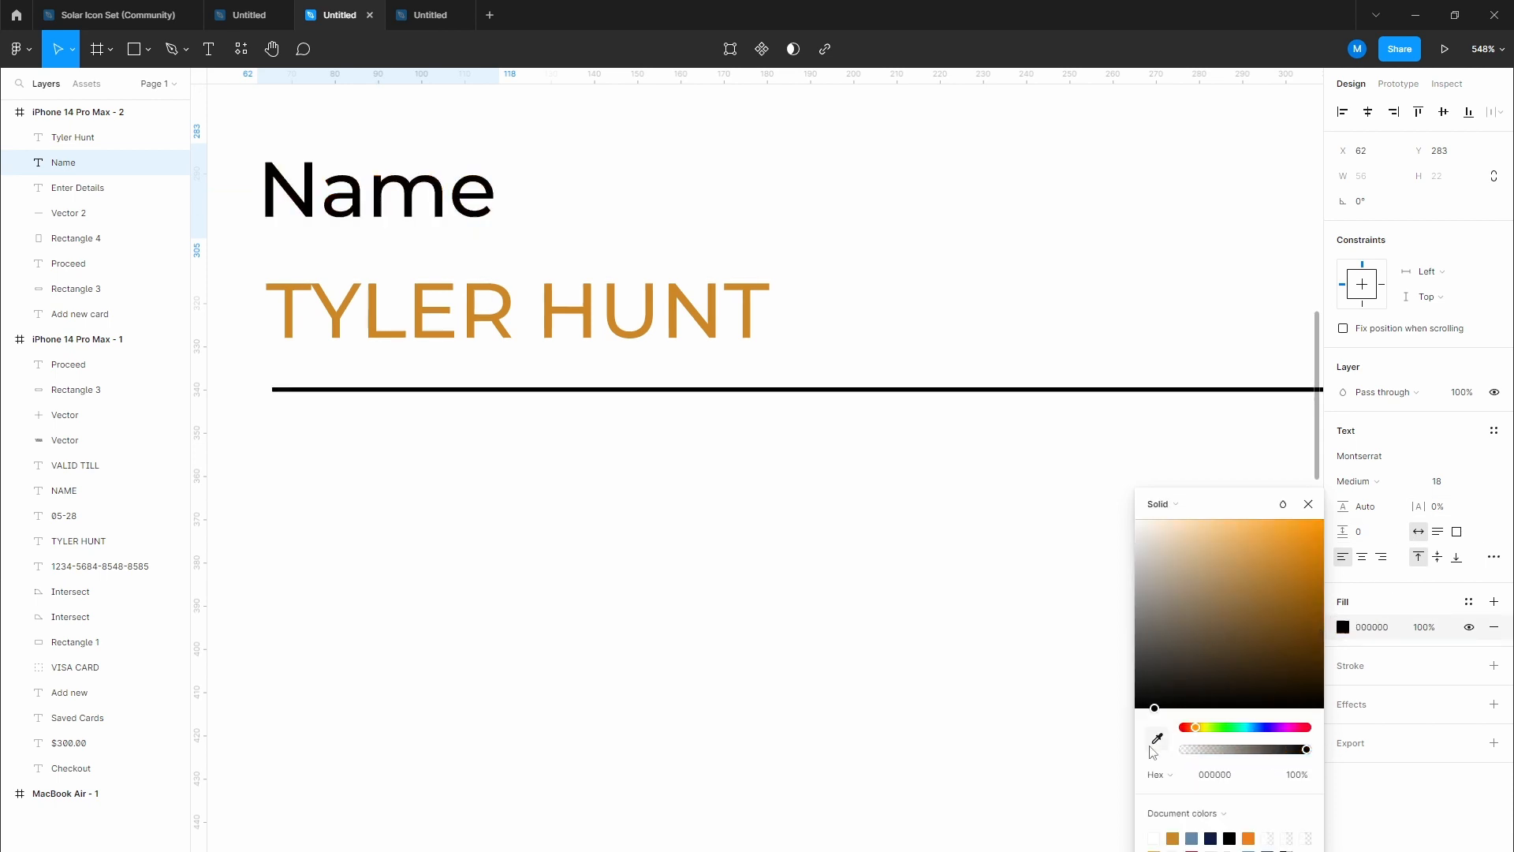
{"action": "left_click", "coordinate": [1451, 490]}
{"action": "type", "text": "14"}
{"action": "key", "text": "Return"}
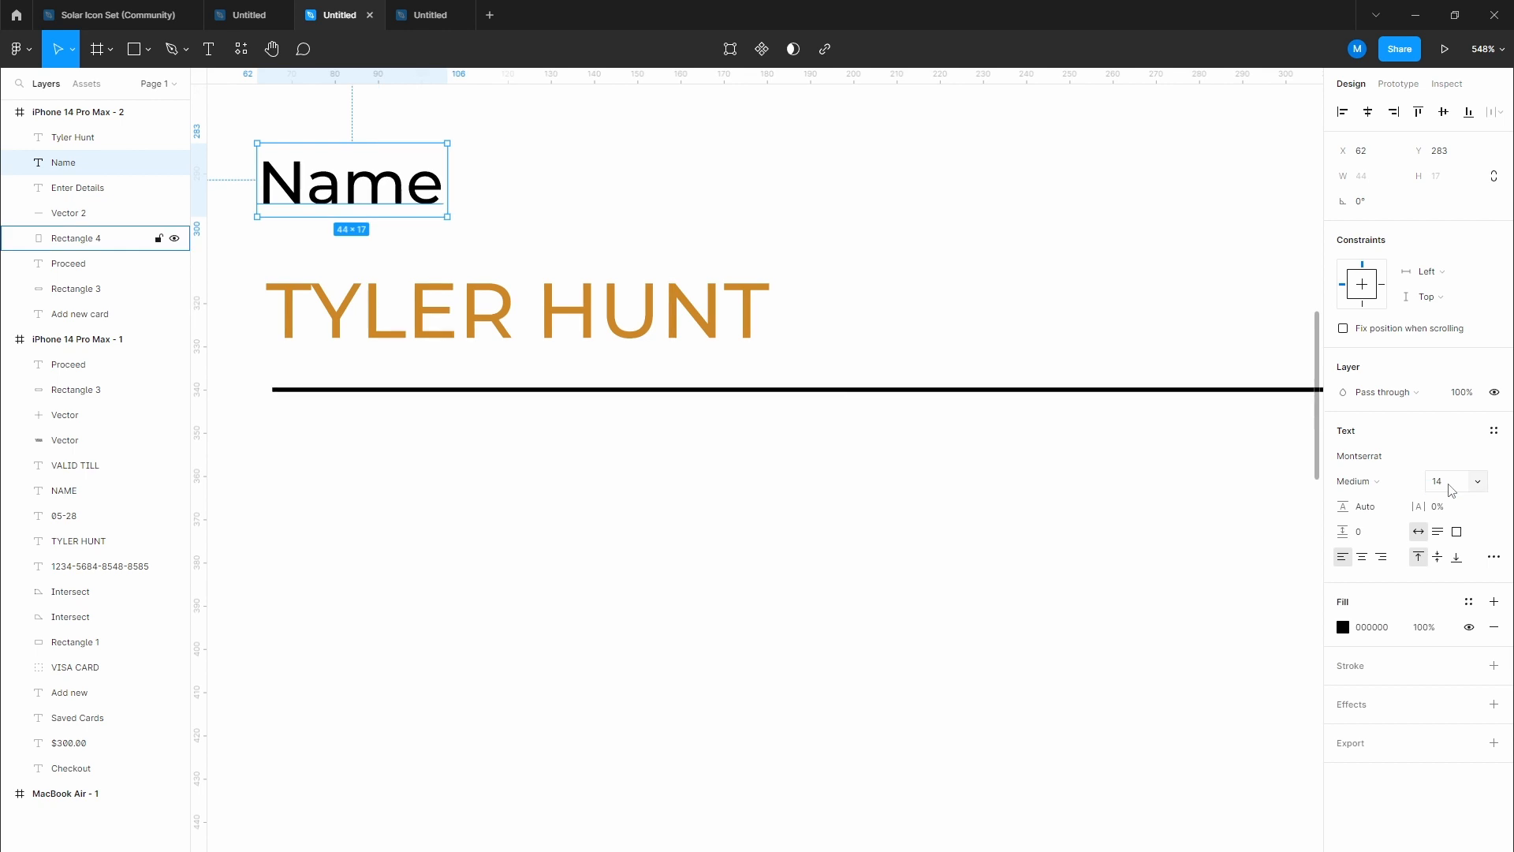
{"action": "left_click_drag", "start_coordinate": [398, 187], "coordinate": [401, 215]}
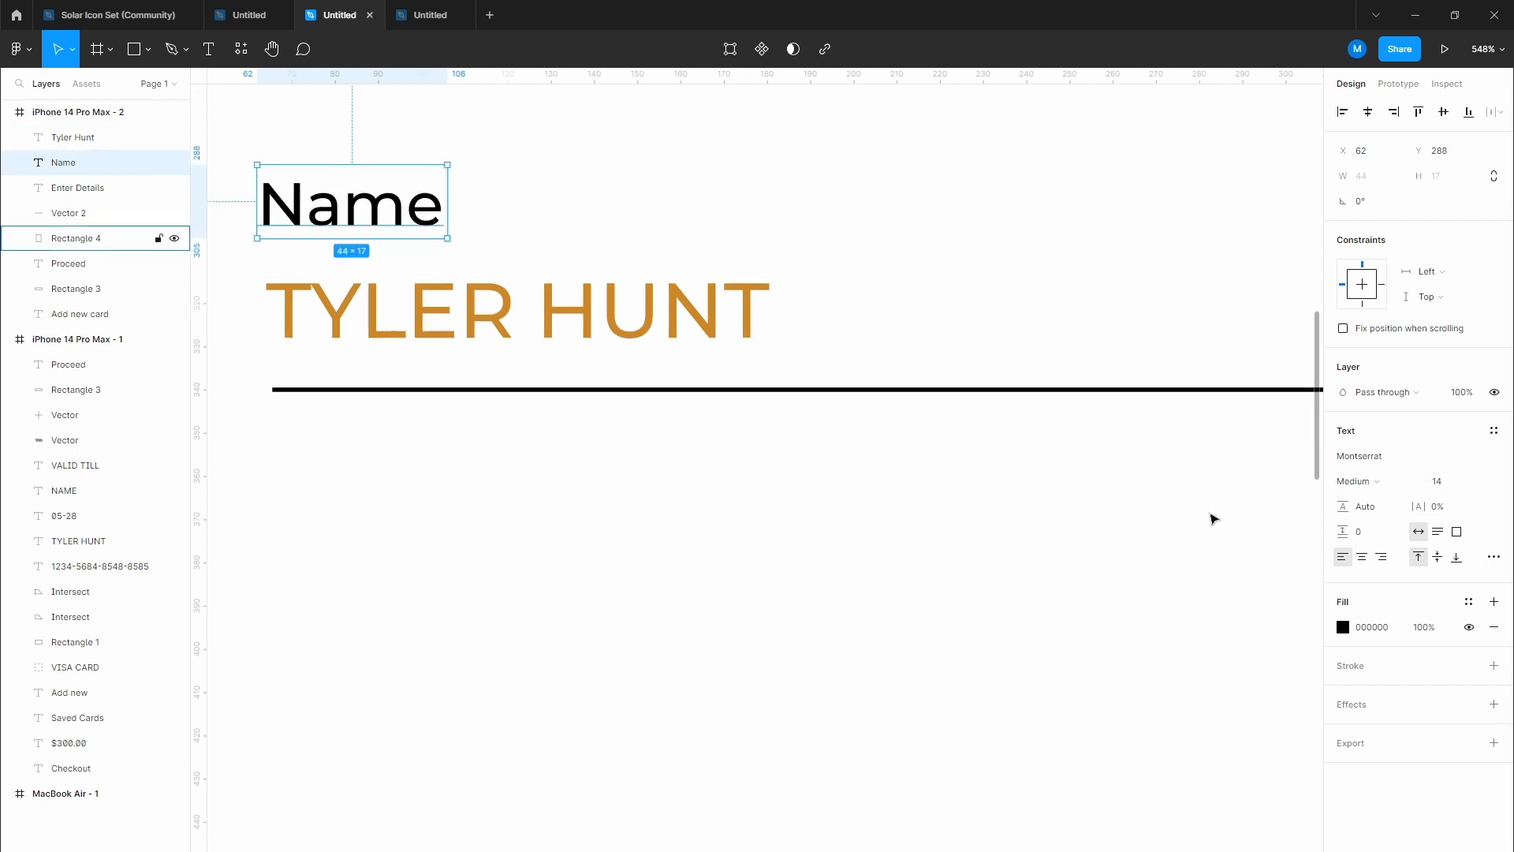
{"action": "type", "text": "50"}
{"action": "key", "text": "Return"}
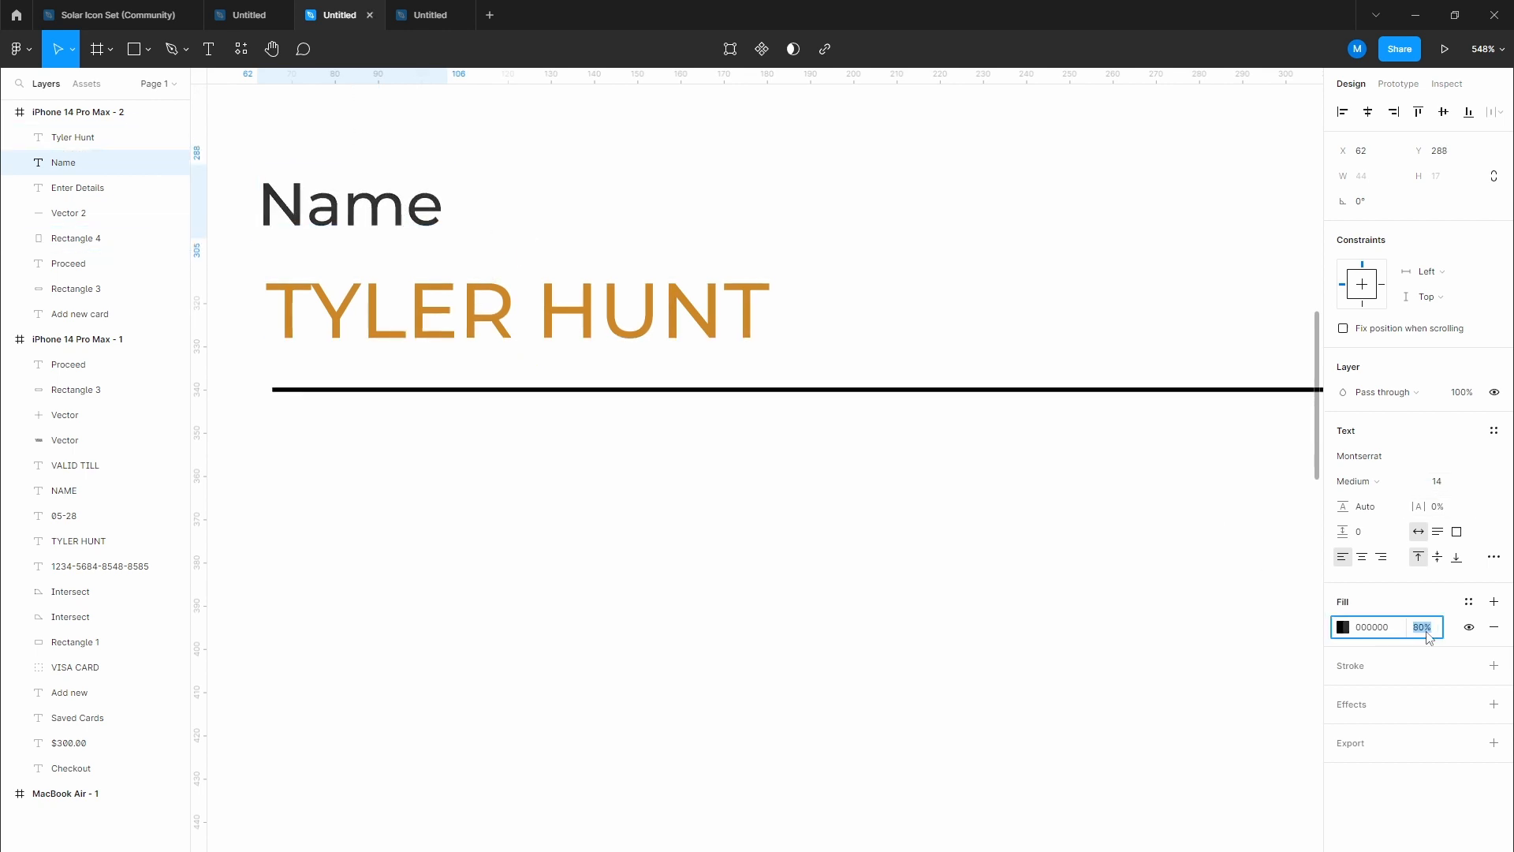
{"action": "left_click", "coordinate": [875, 565]}
Step: Recolour the uppercase cardholder name from gold to black 000000
{"action": "scroll", "coordinate": [774, 535], "scroll_direction": "down", "scroll_amount": 5}
{"action": "left_click_drag", "start_coordinate": [778, 537], "coordinate": [623, 449]}
{"action": "left_click", "coordinate": [571, 354]}
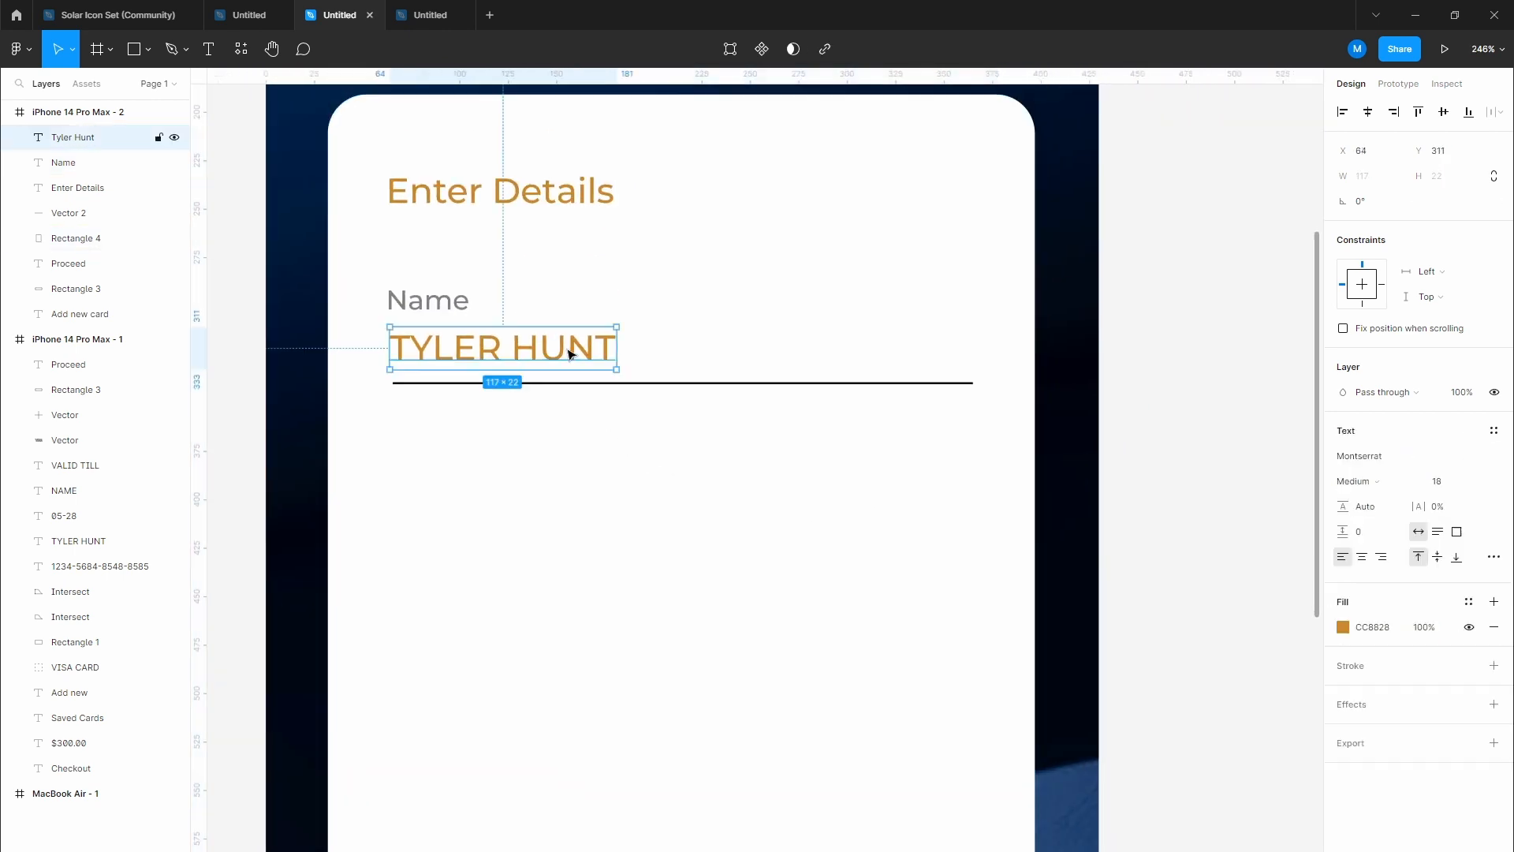
{"action": "left_click", "coordinate": [1343, 627]}
{"action": "left_click", "coordinate": [1170, 679]}
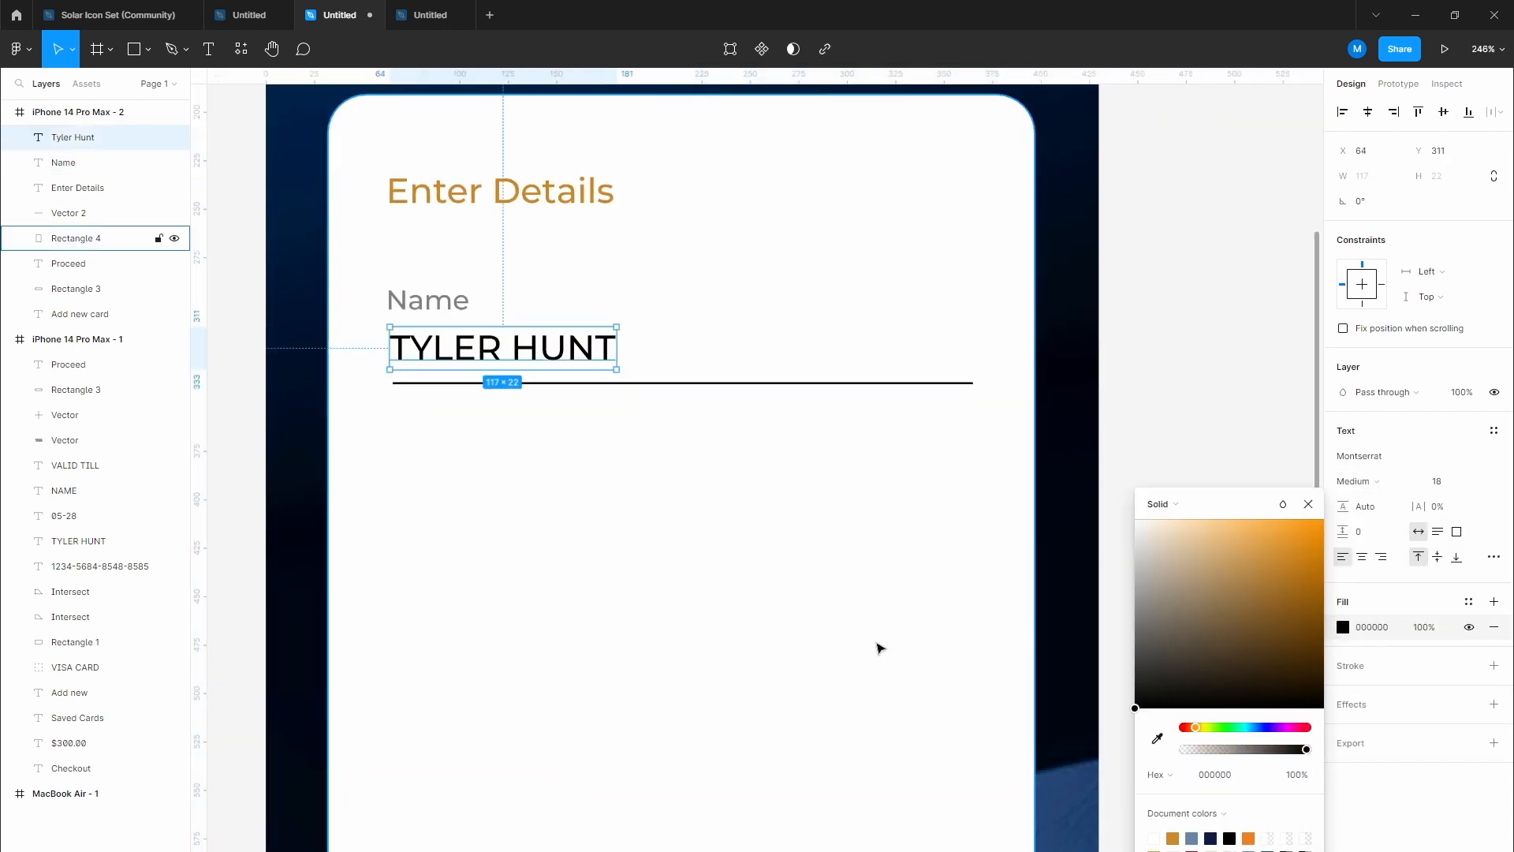
{"action": "left_click", "coordinate": [601, 524]}
{"action": "left_click_drag", "start_coordinate": [556, 474], "coordinate": [526, 417]}
{"action": "scroll", "coordinate": [526, 419], "scroll_direction": "up", "scroll_amount": 2}
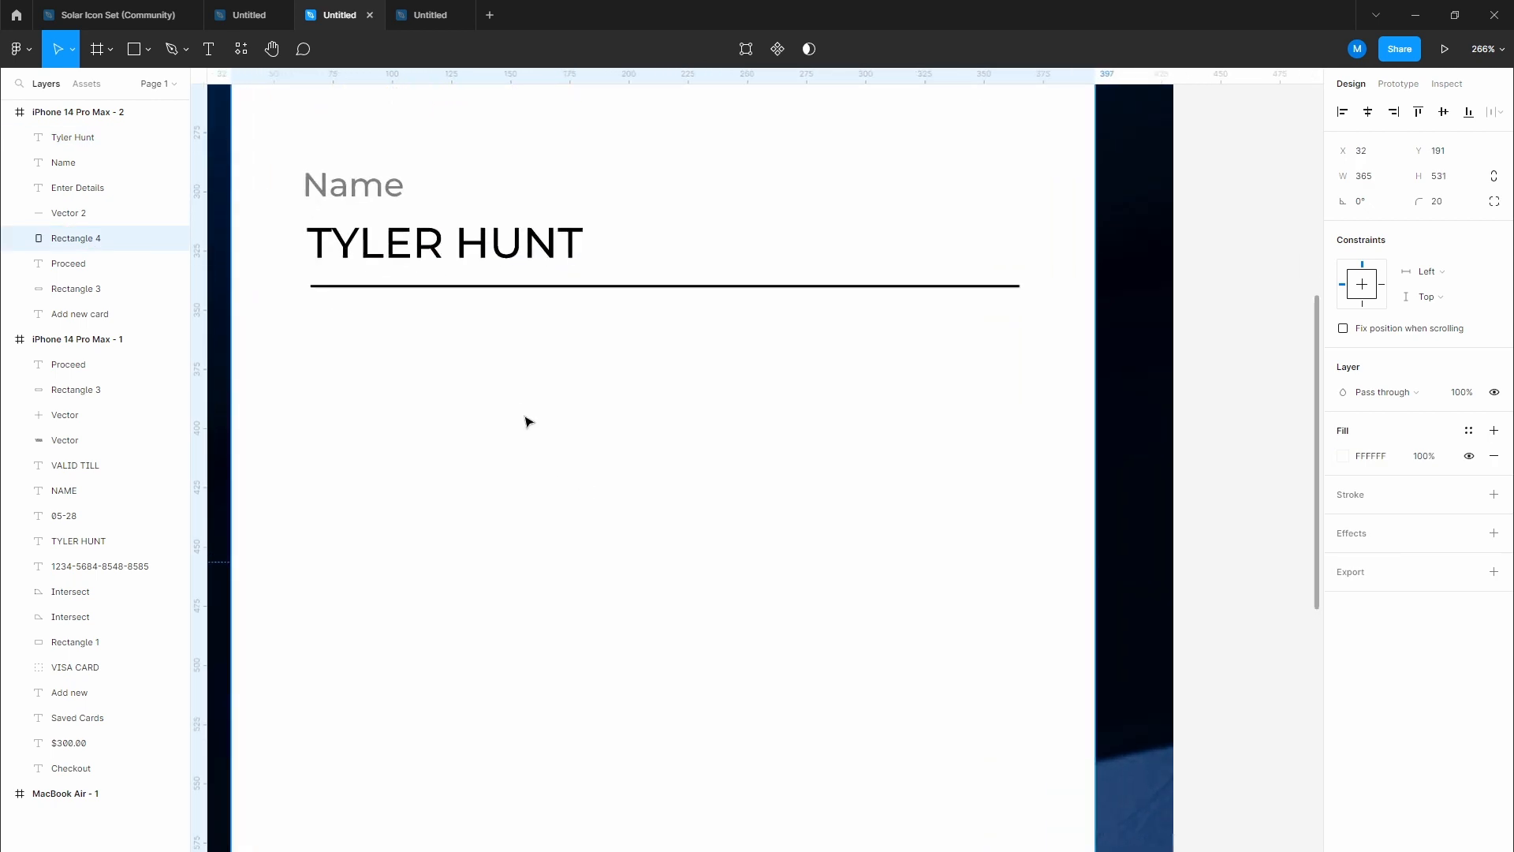
{"action": "scroll", "coordinate": [526, 419], "scroll_direction": "up", "scroll_amount": 1}
{"action": "scroll", "coordinate": [520, 405], "scroll_direction": "up", "scroll_amount": 1}
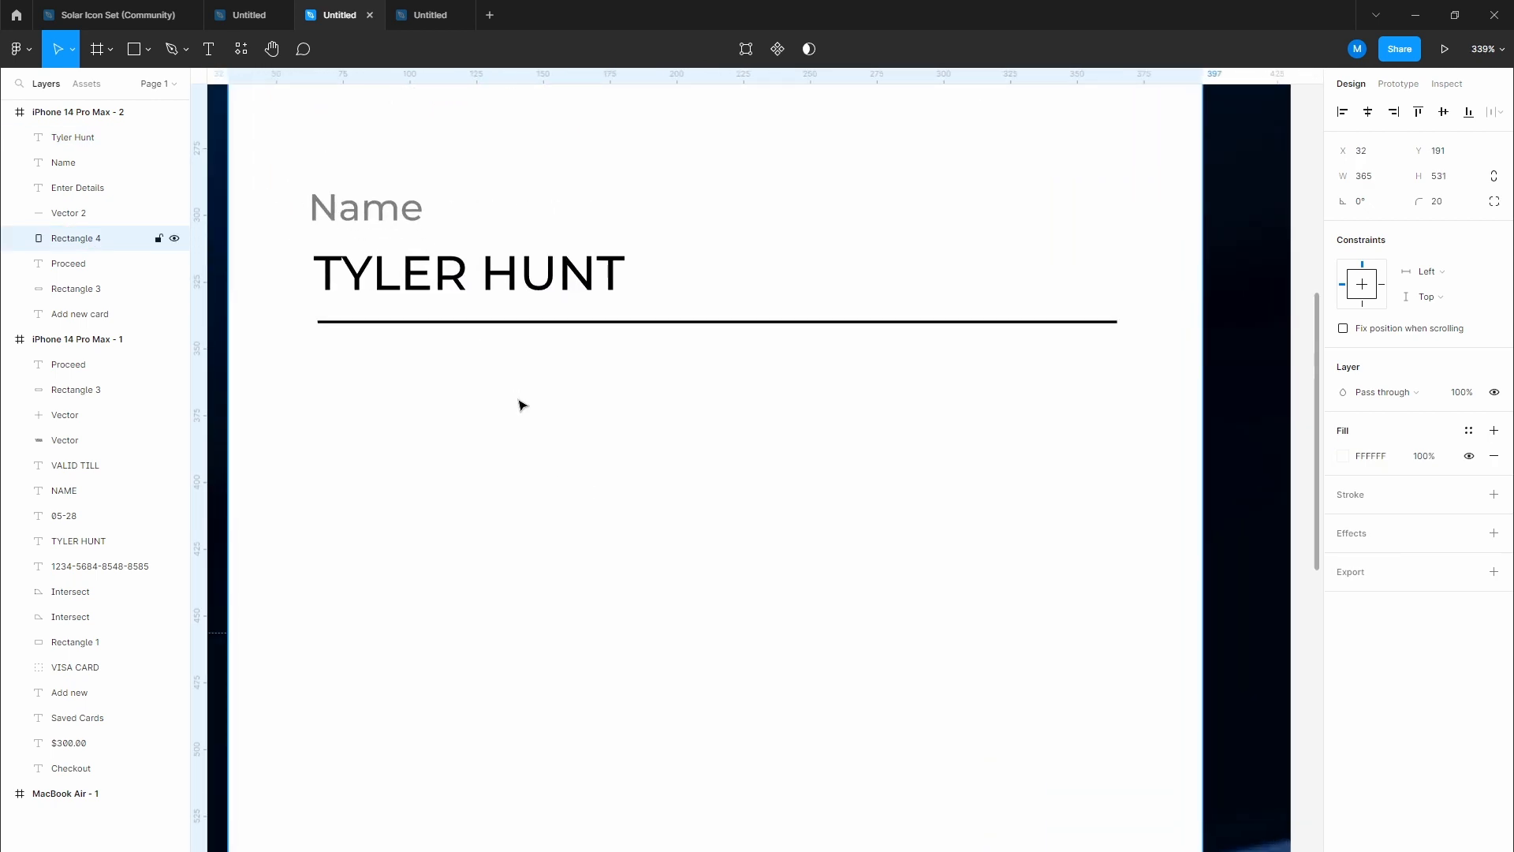
{"action": "left_click", "coordinate": [399, 210]}
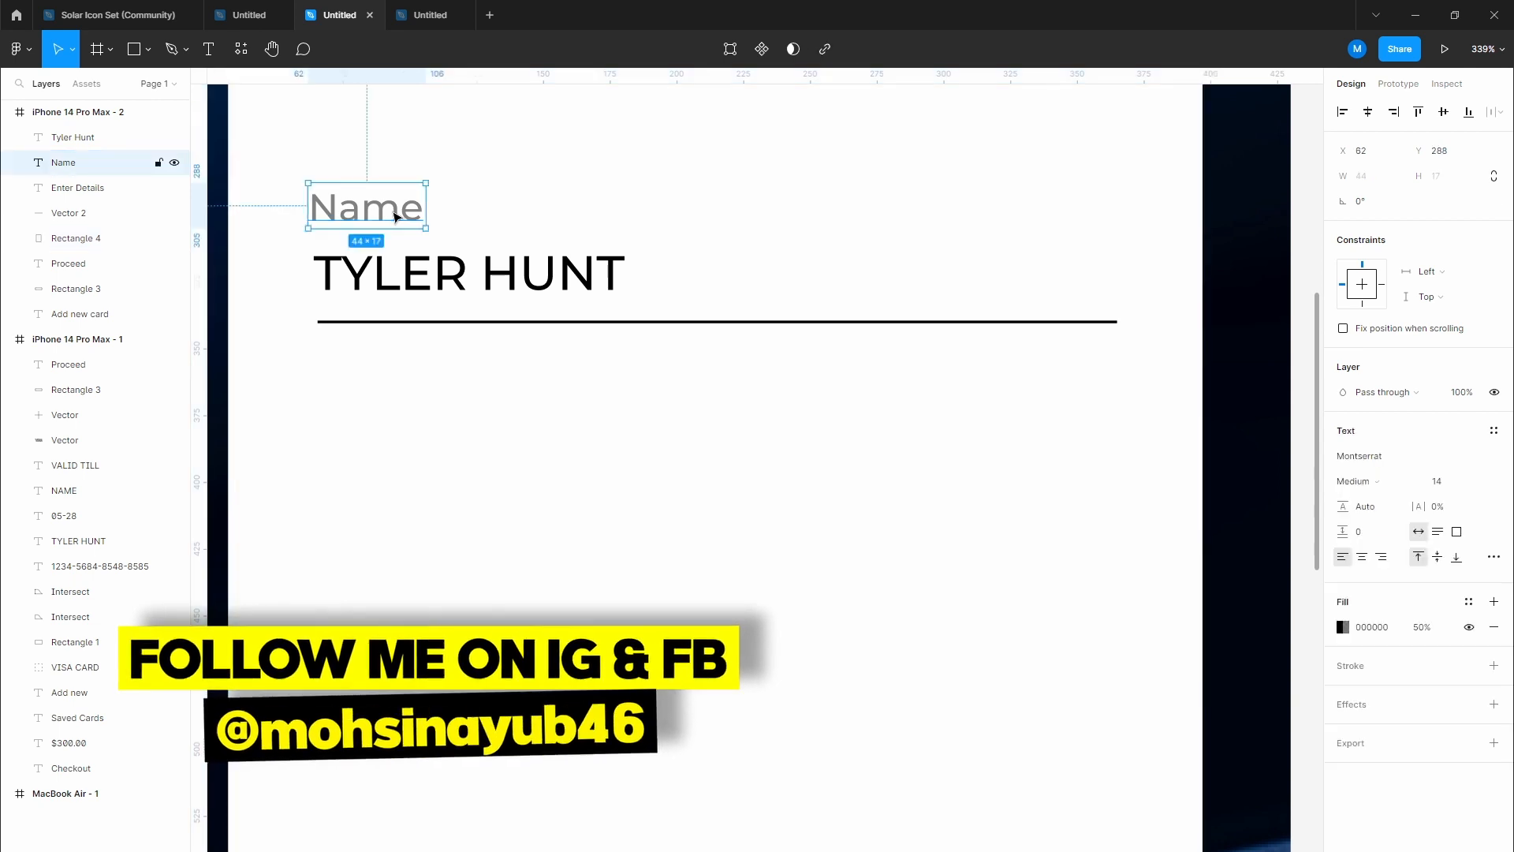
Step: Group the Name label, name value and underline with Ctrl+G, then duplicate the group beneath
{"action": "left_click", "coordinate": [425, 284], "text": "shift"}
{"action": "left_click", "coordinate": [424, 322], "text": "shift"}
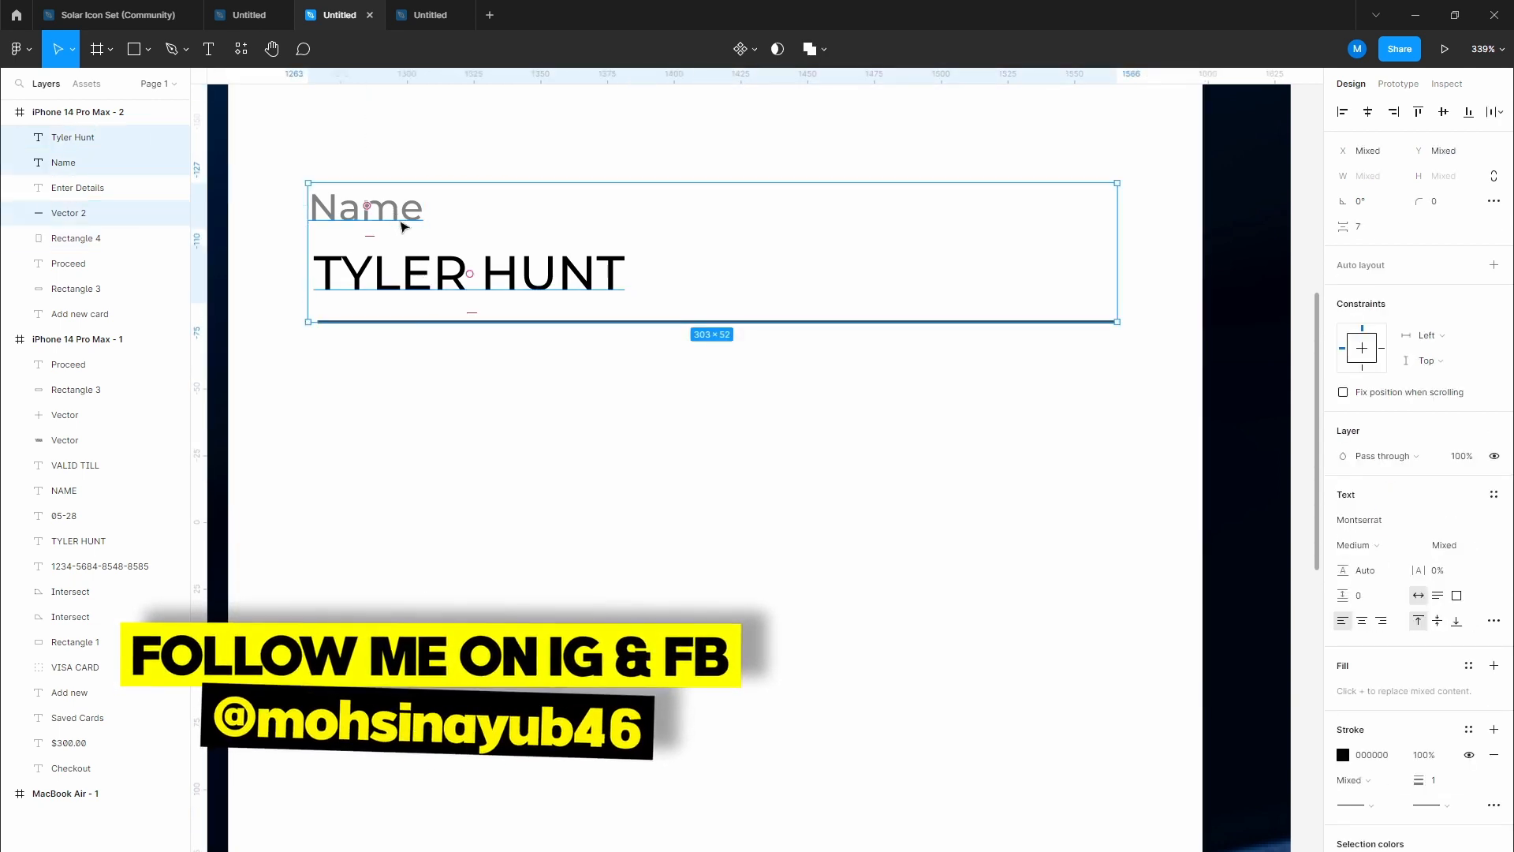
{"action": "left_click", "coordinate": [402, 211]}
{"action": "left_click", "coordinate": [426, 276], "text": "shift"}
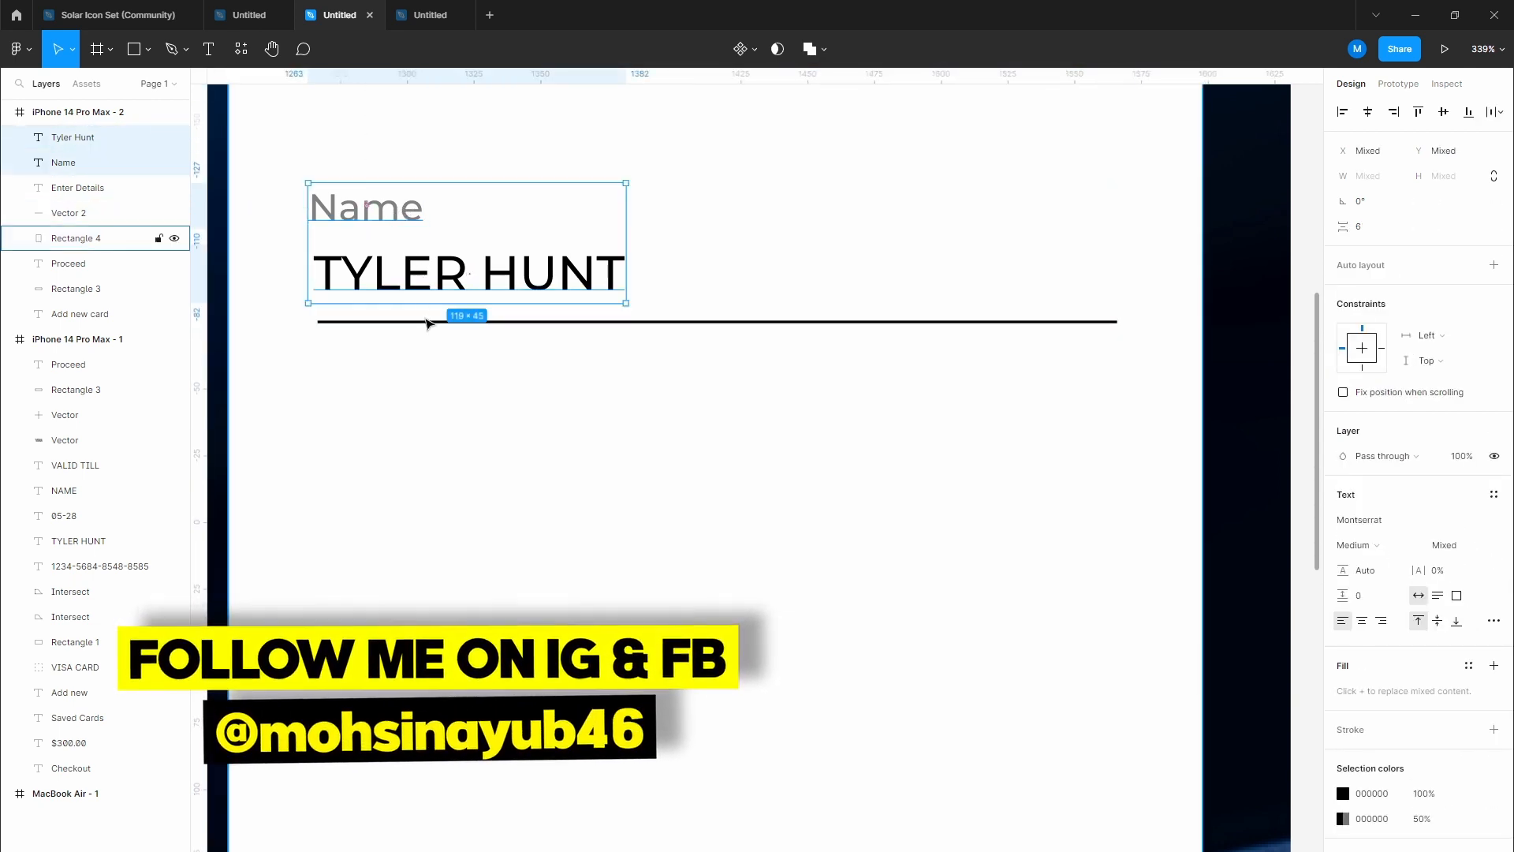
{"action": "left_click", "coordinate": [424, 320], "text": "shift"}
{"action": "key", "text": "ctrl+g"}
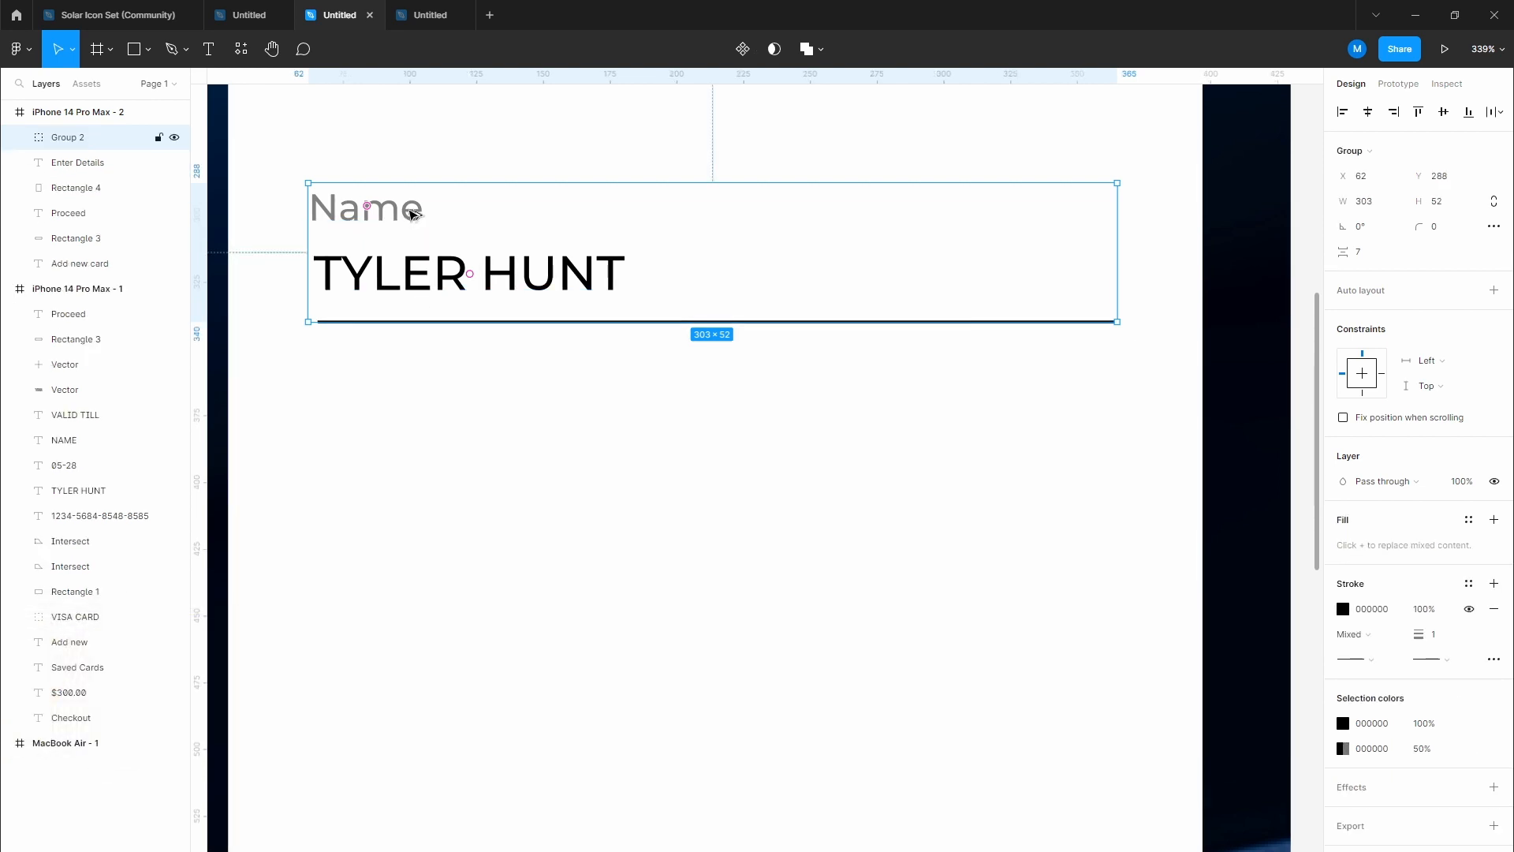
{"action": "left_click_drag", "start_coordinate": [409, 210], "coordinate": [433, 407]}
{"action": "scroll", "coordinate": [486, 435], "scroll_direction": "down", "scroll_amount": 2}
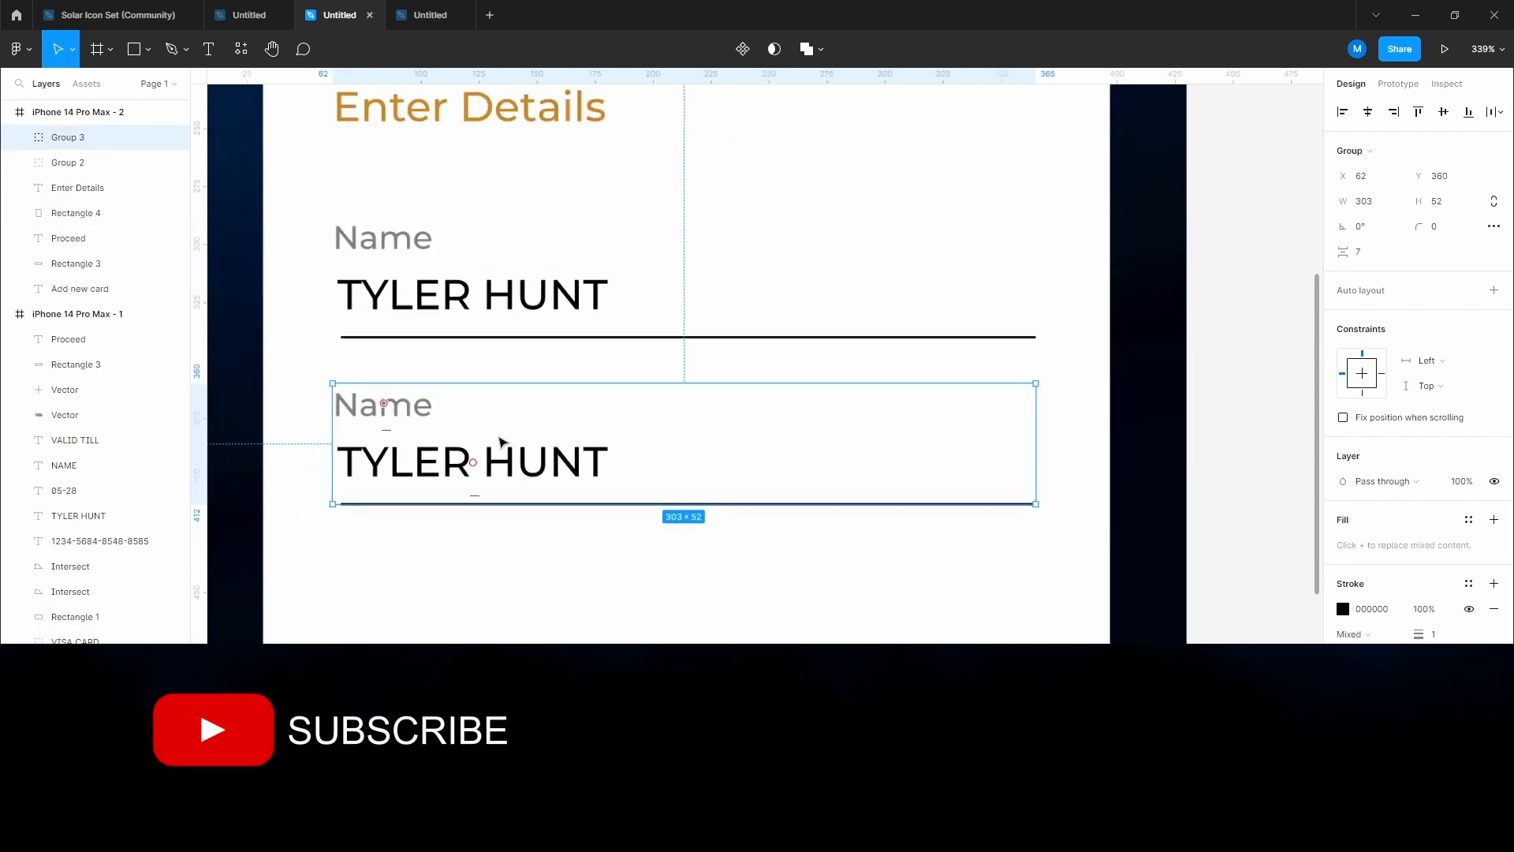
Step: Relabel the copied field 'Card Number' and replace its value with a sample card number
{"action": "left_click", "coordinate": [519, 552]}
{"action": "left_click_drag", "start_coordinate": [519, 553], "coordinate": [540, 521]}
{"action": "double_click", "coordinate": [419, 376]}
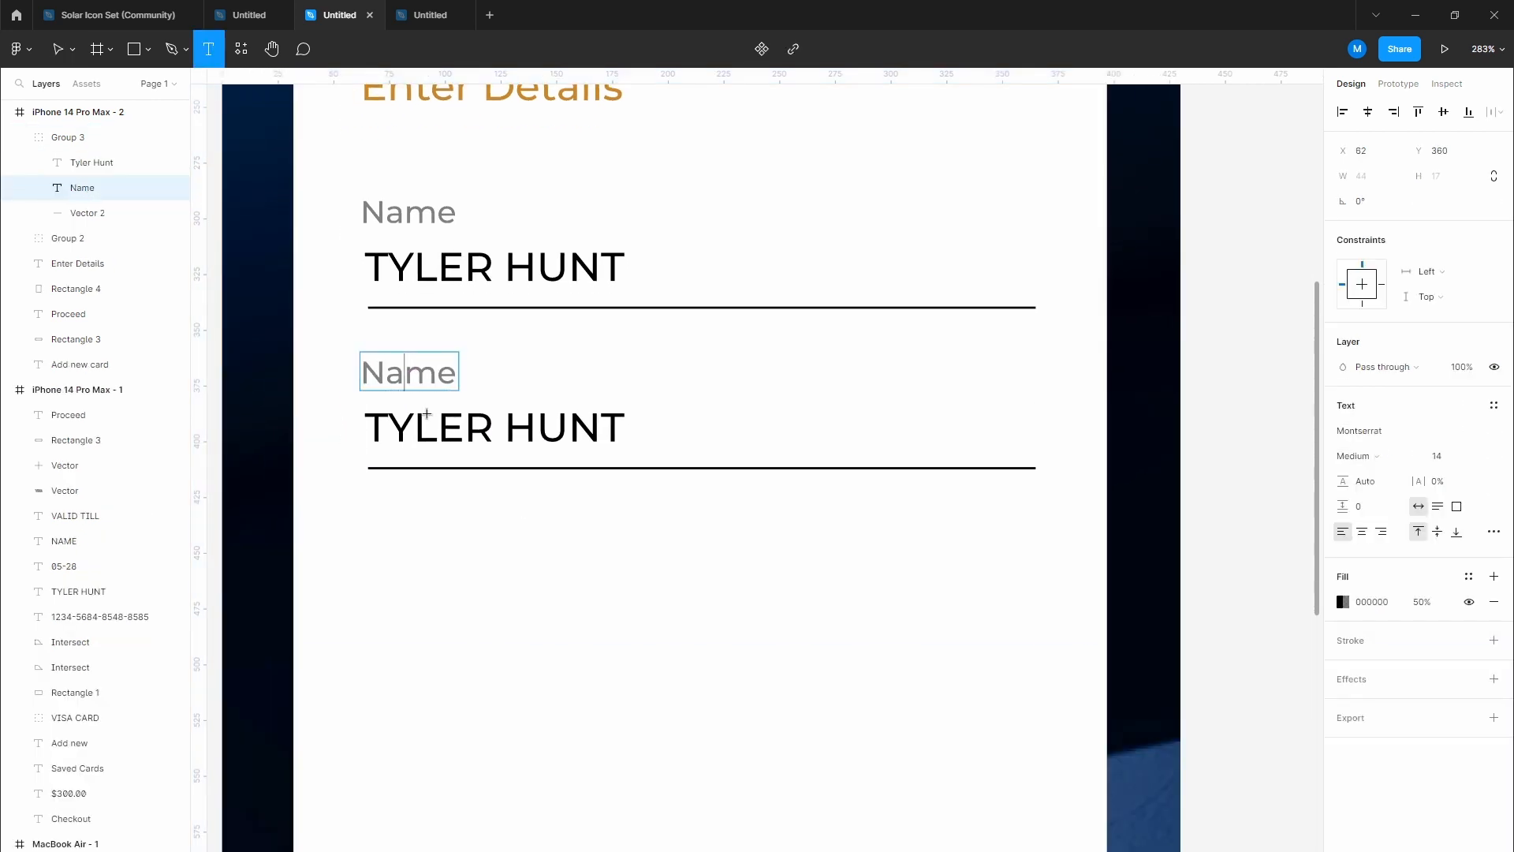
{"action": "type", "text": "C"}
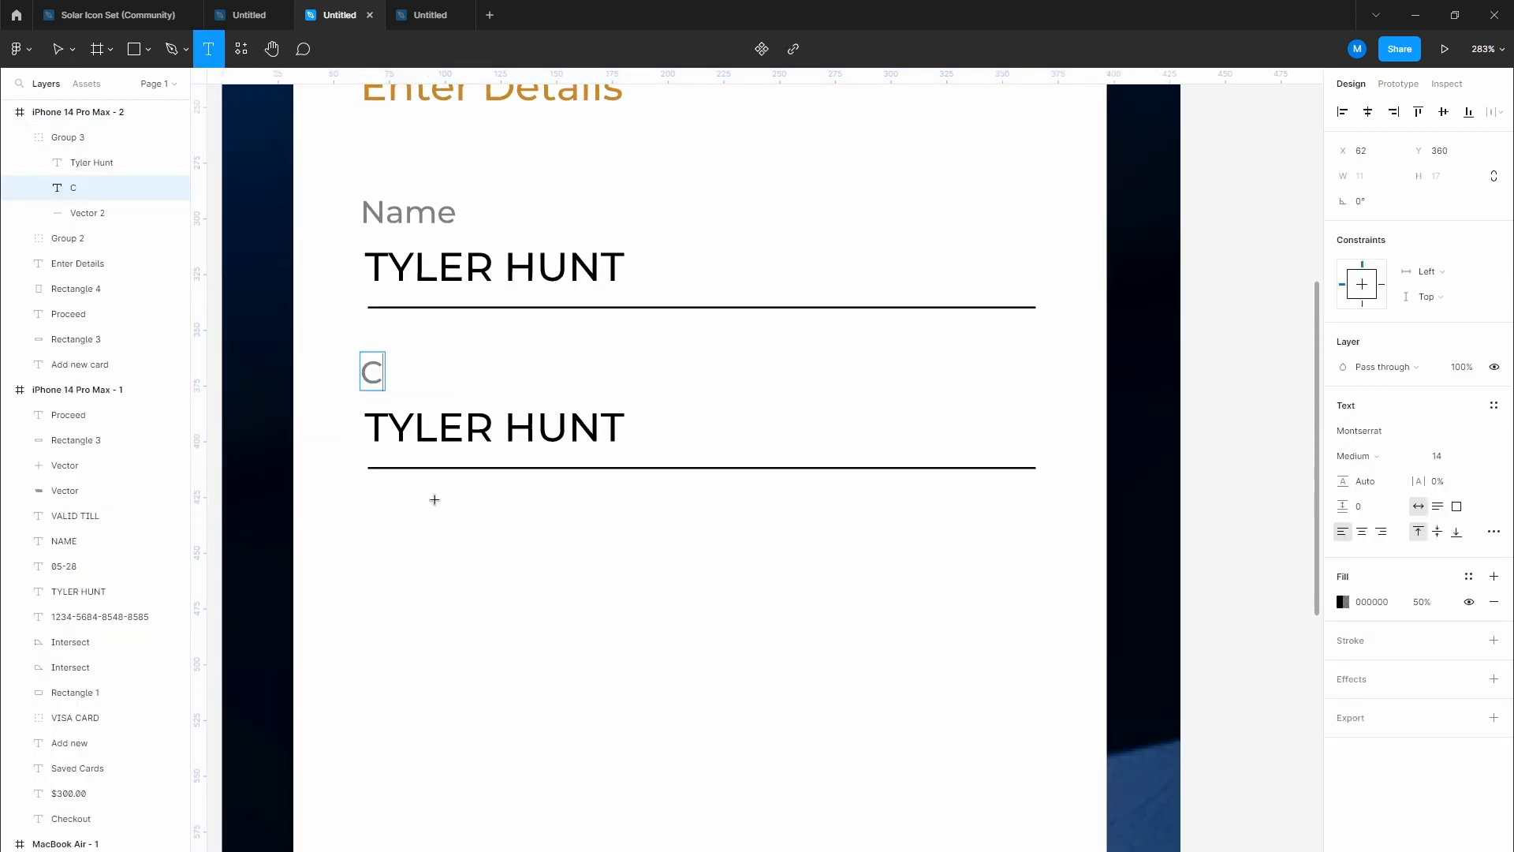
{"action": "type", "text": "ard Number"}
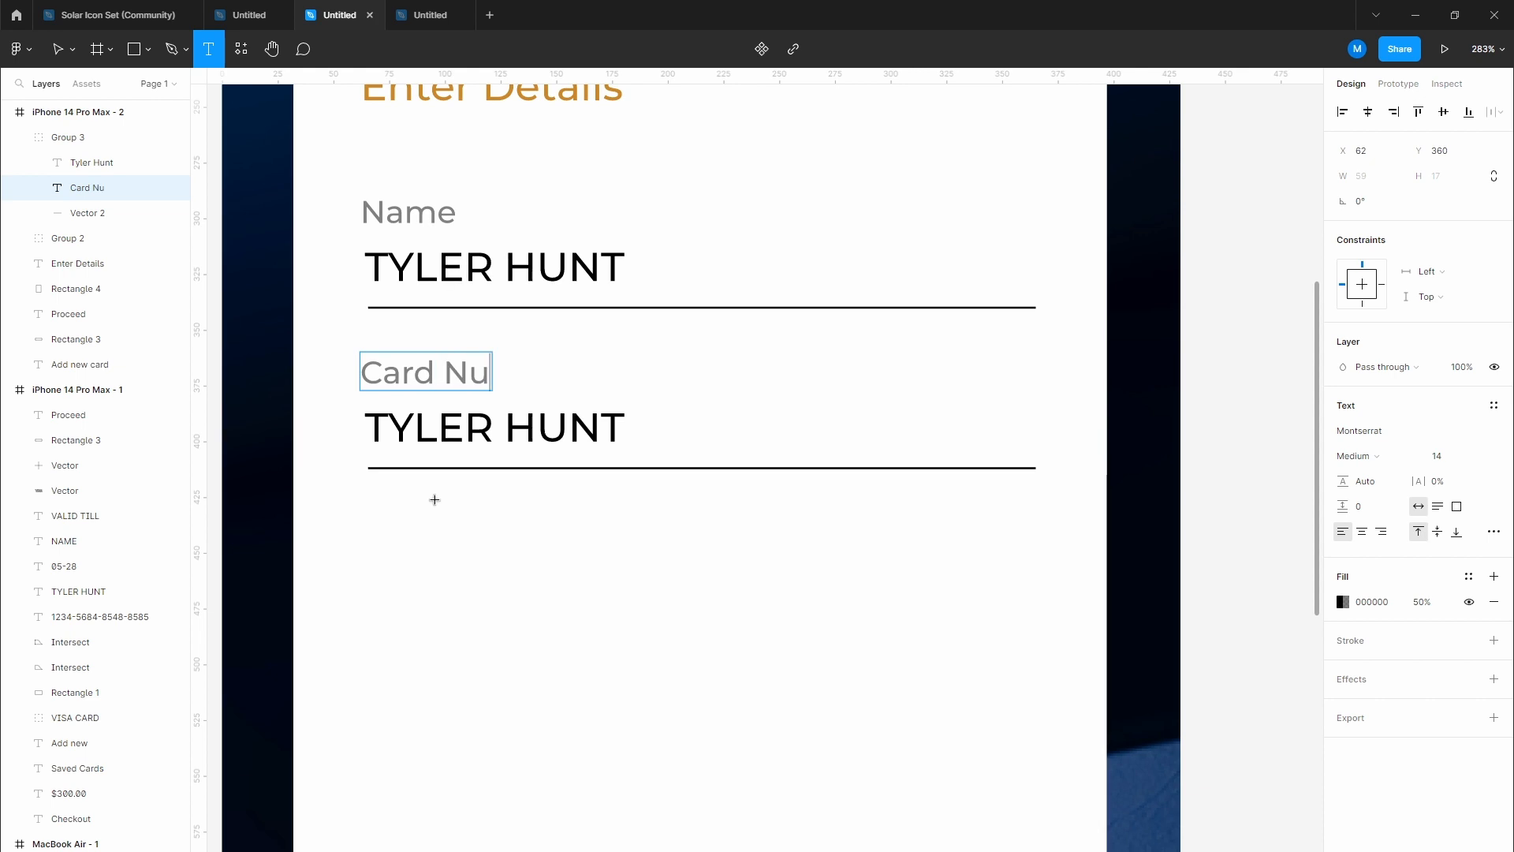
{"action": "key", "text": "Escape"}
{"action": "double_click", "coordinate": [500, 429]}
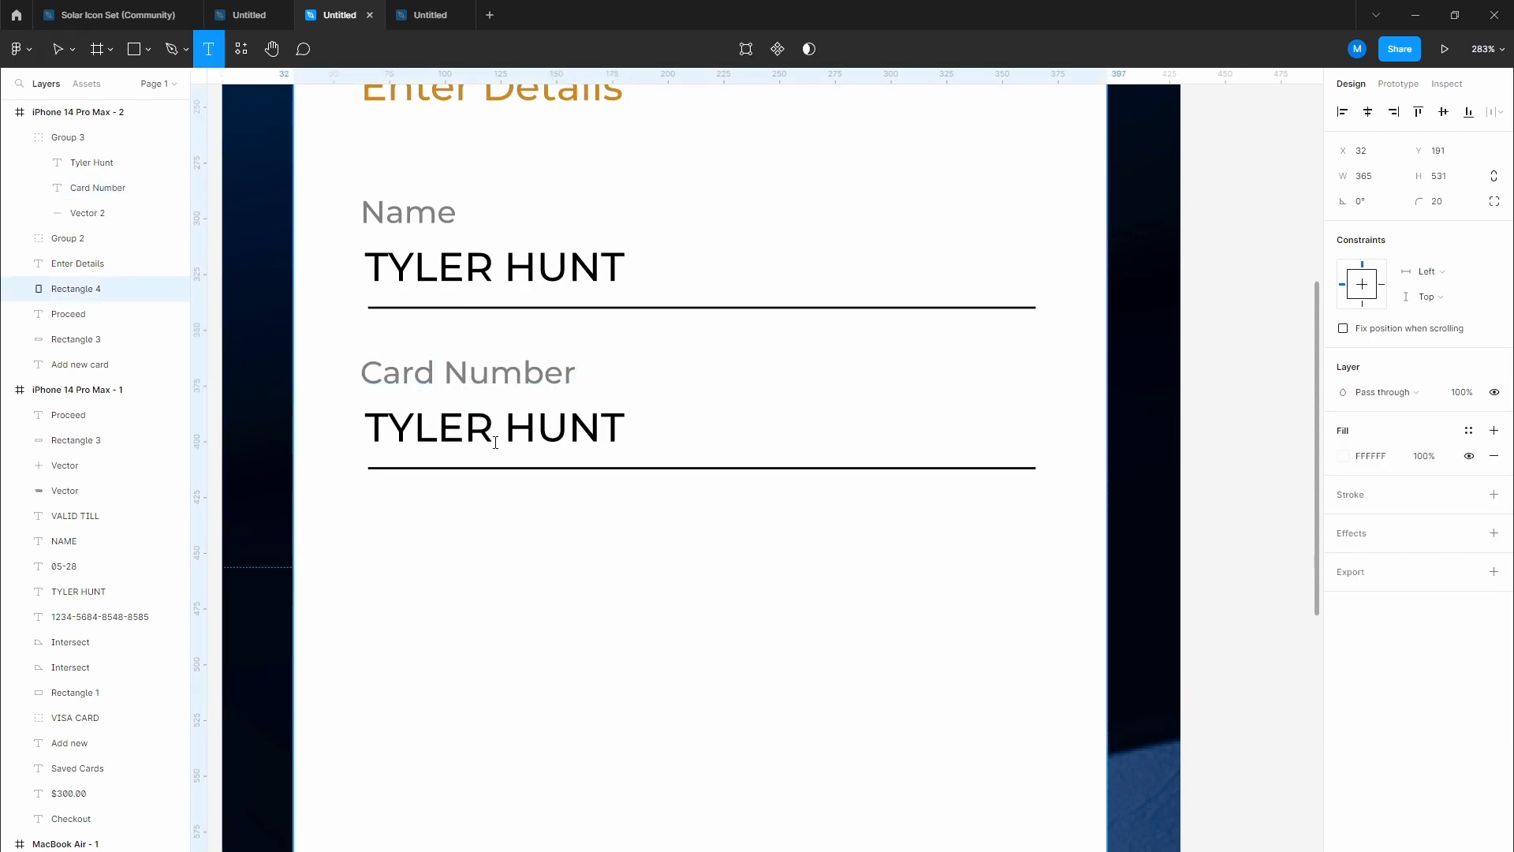
{"action": "type", "text": "411"}
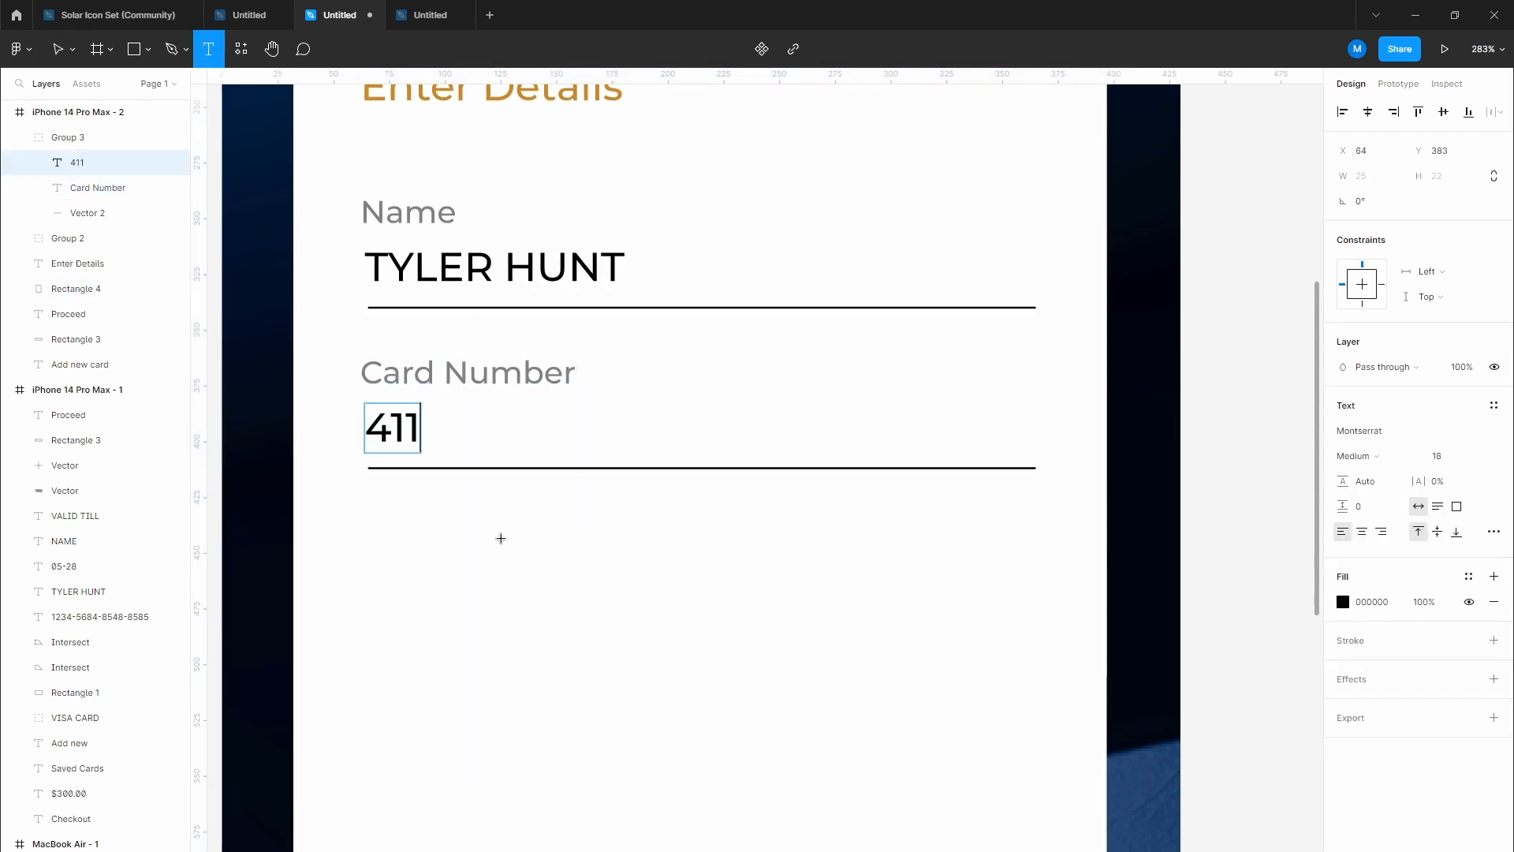
{"action": "type", "text": "1-111"}
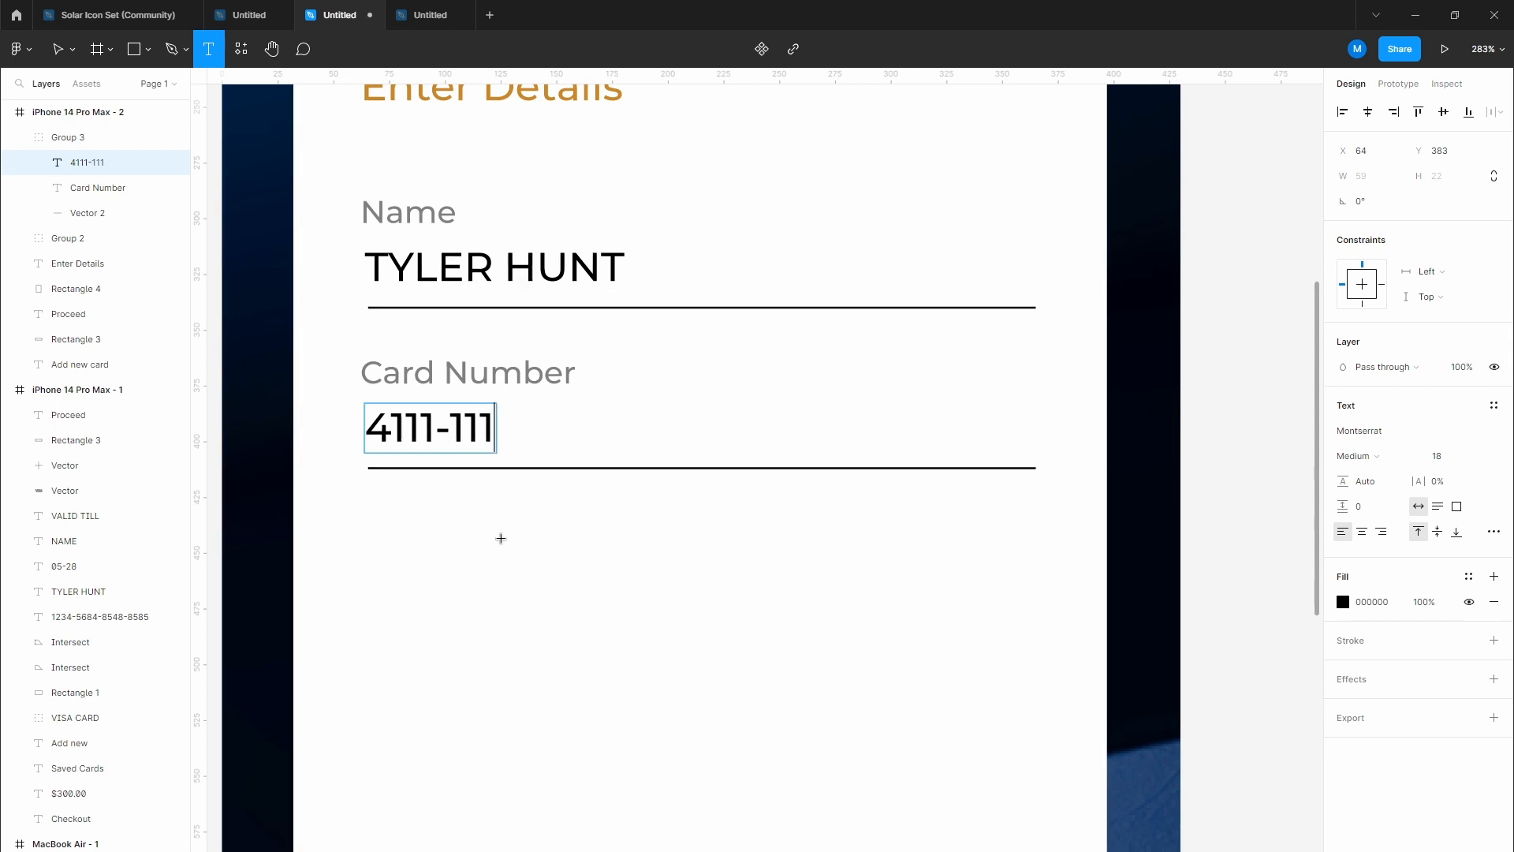
{"action": "type", "text": "1-1111"}
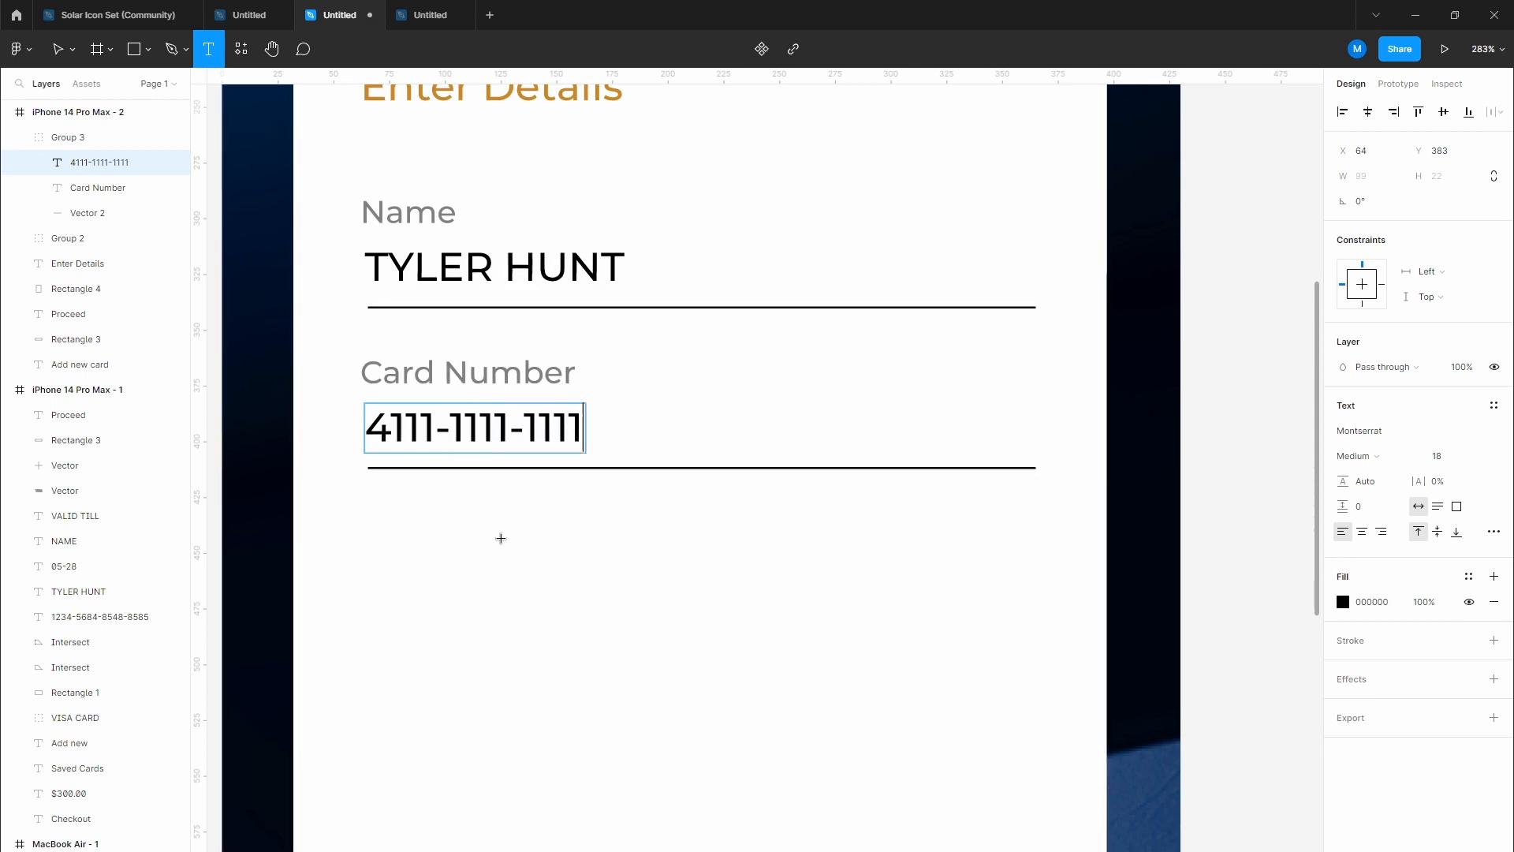
{"action": "type", "text": "-1111"}
Step: Set the card number text to font size 20
{"action": "key", "text": "Escape"}
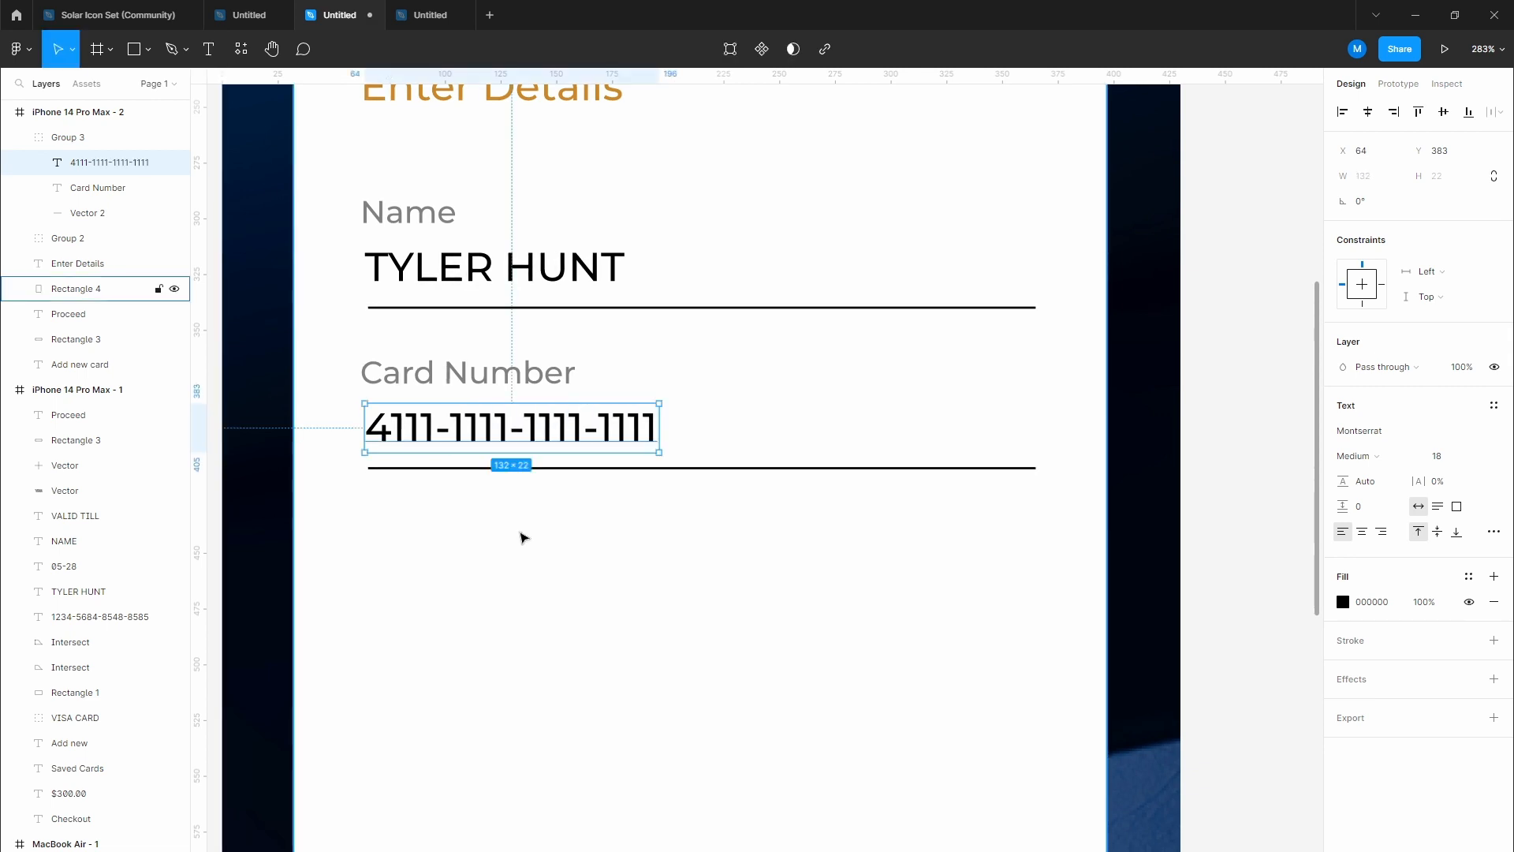
{"action": "left_click", "coordinate": [1443, 460]}
{"action": "left_click", "coordinate": [707, 575]}
{"action": "scroll", "coordinate": [710, 560], "scroll_direction": "down", "scroll_amount": 2, "text": "ctrl"}
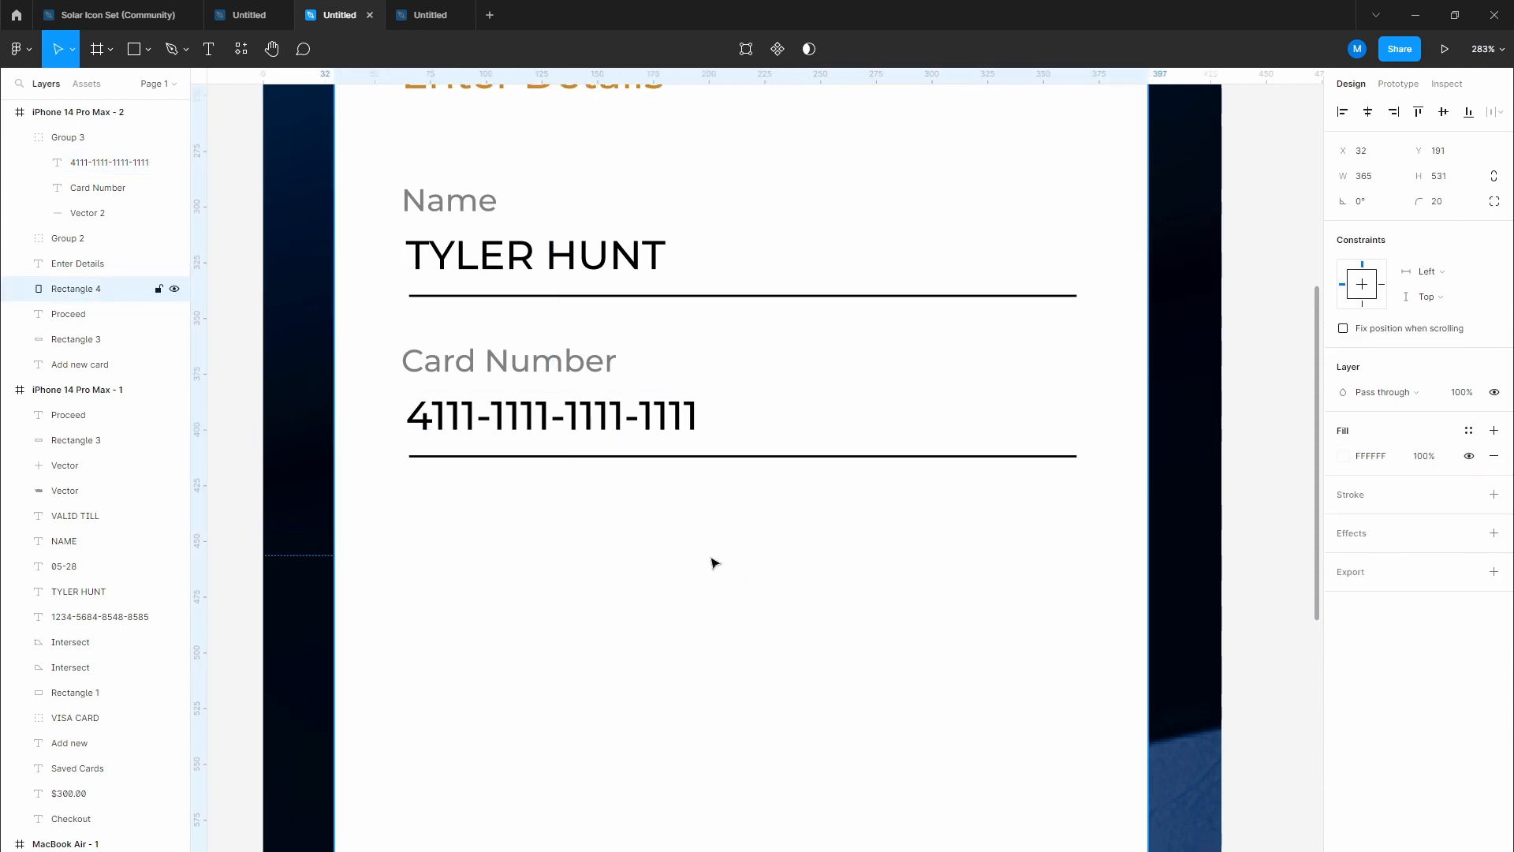
{"action": "double_click", "coordinate": [654, 439]}
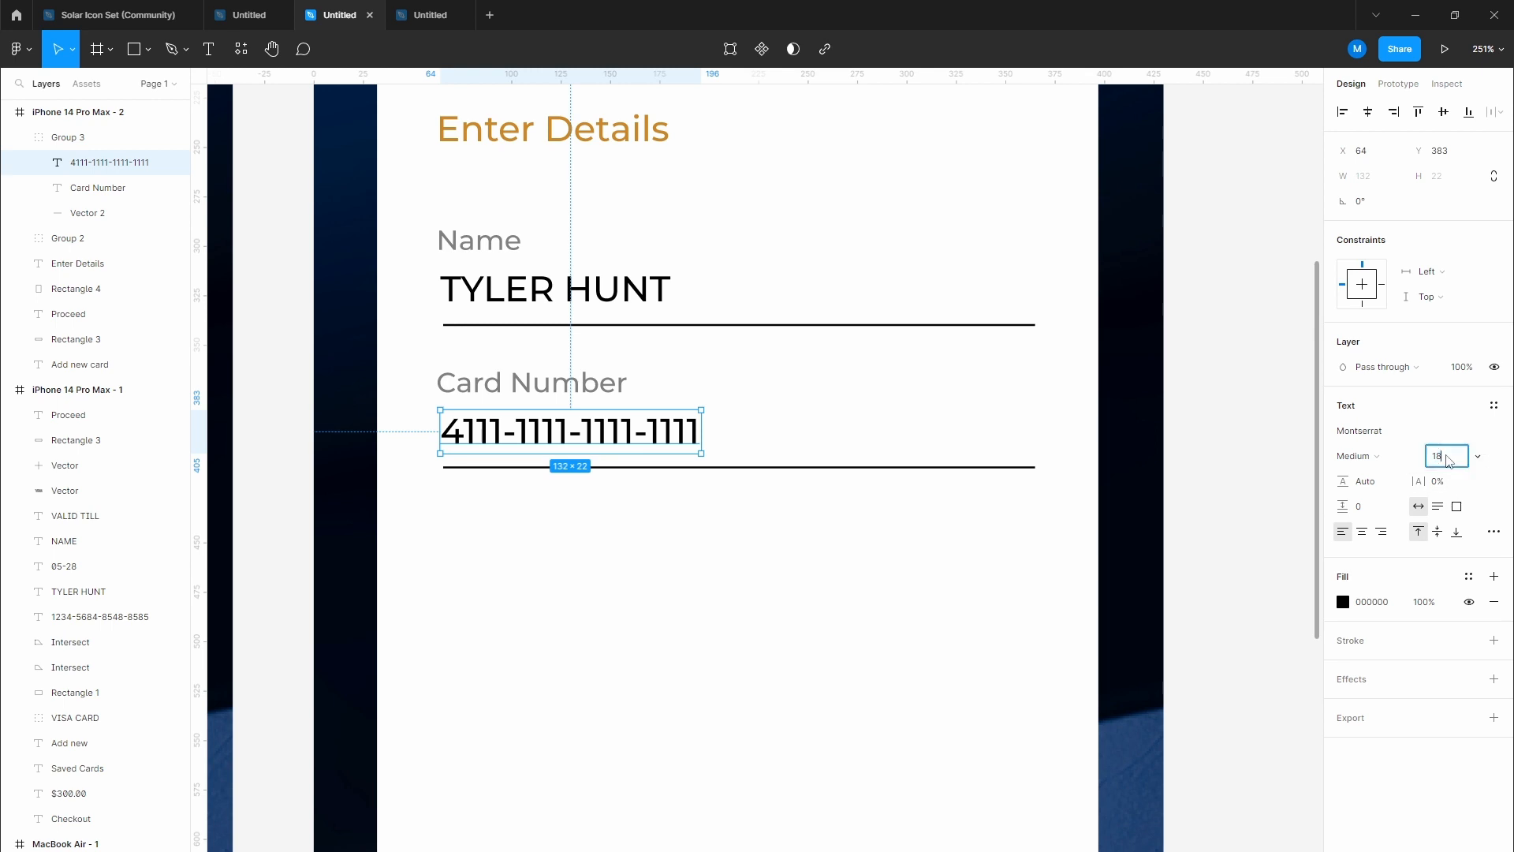
{"action": "left_click", "coordinate": [1449, 461]}
{"action": "type", "text": "20"}
{"action": "key", "text": "Return"}
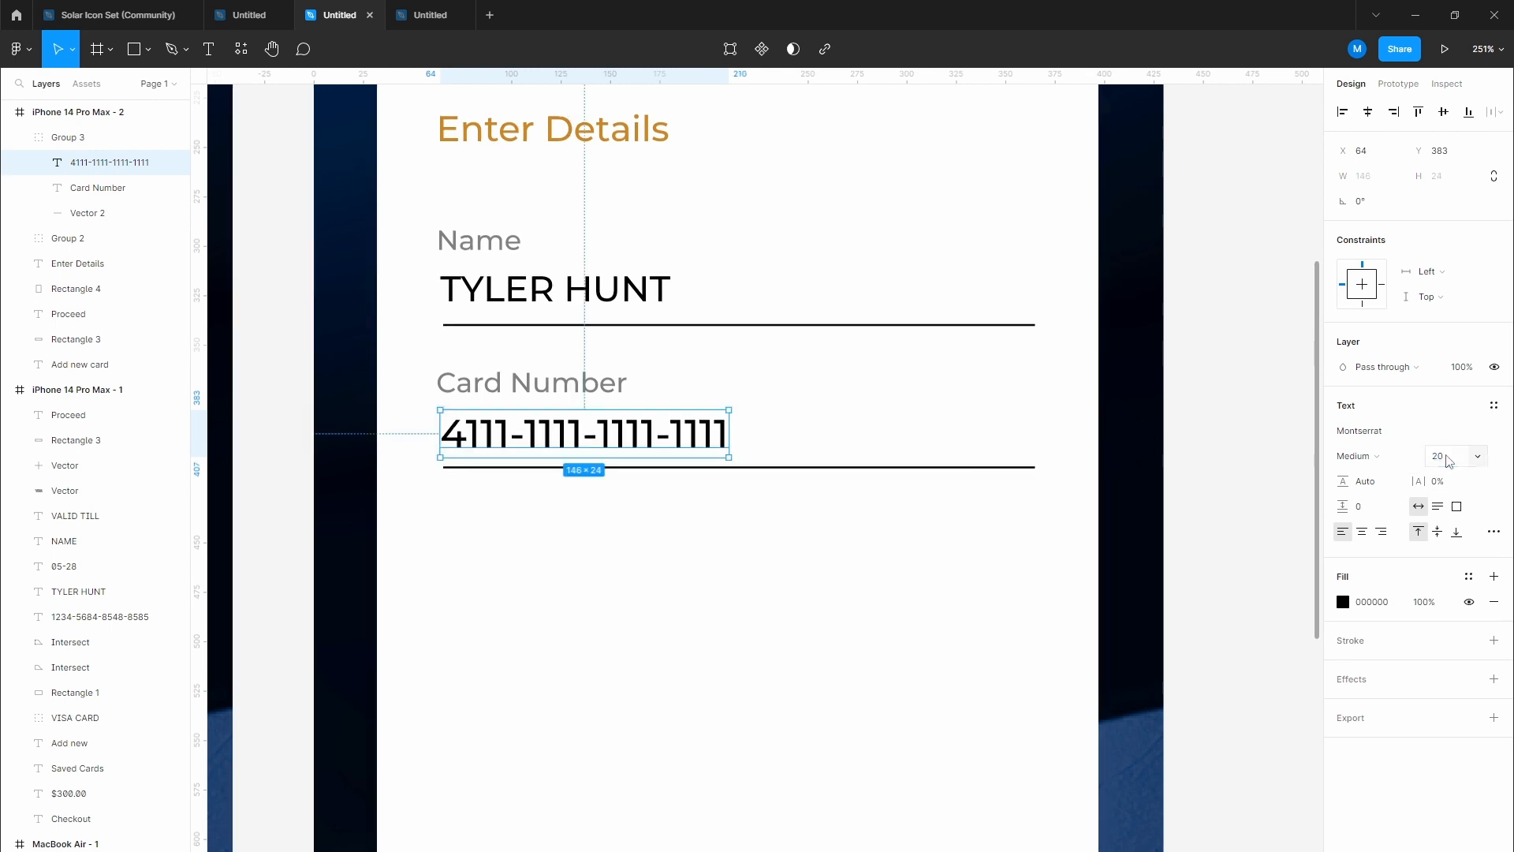
Step: Set the cardholder name text to font size 20
{"action": "double_click", "coordinate": [654, 302]}
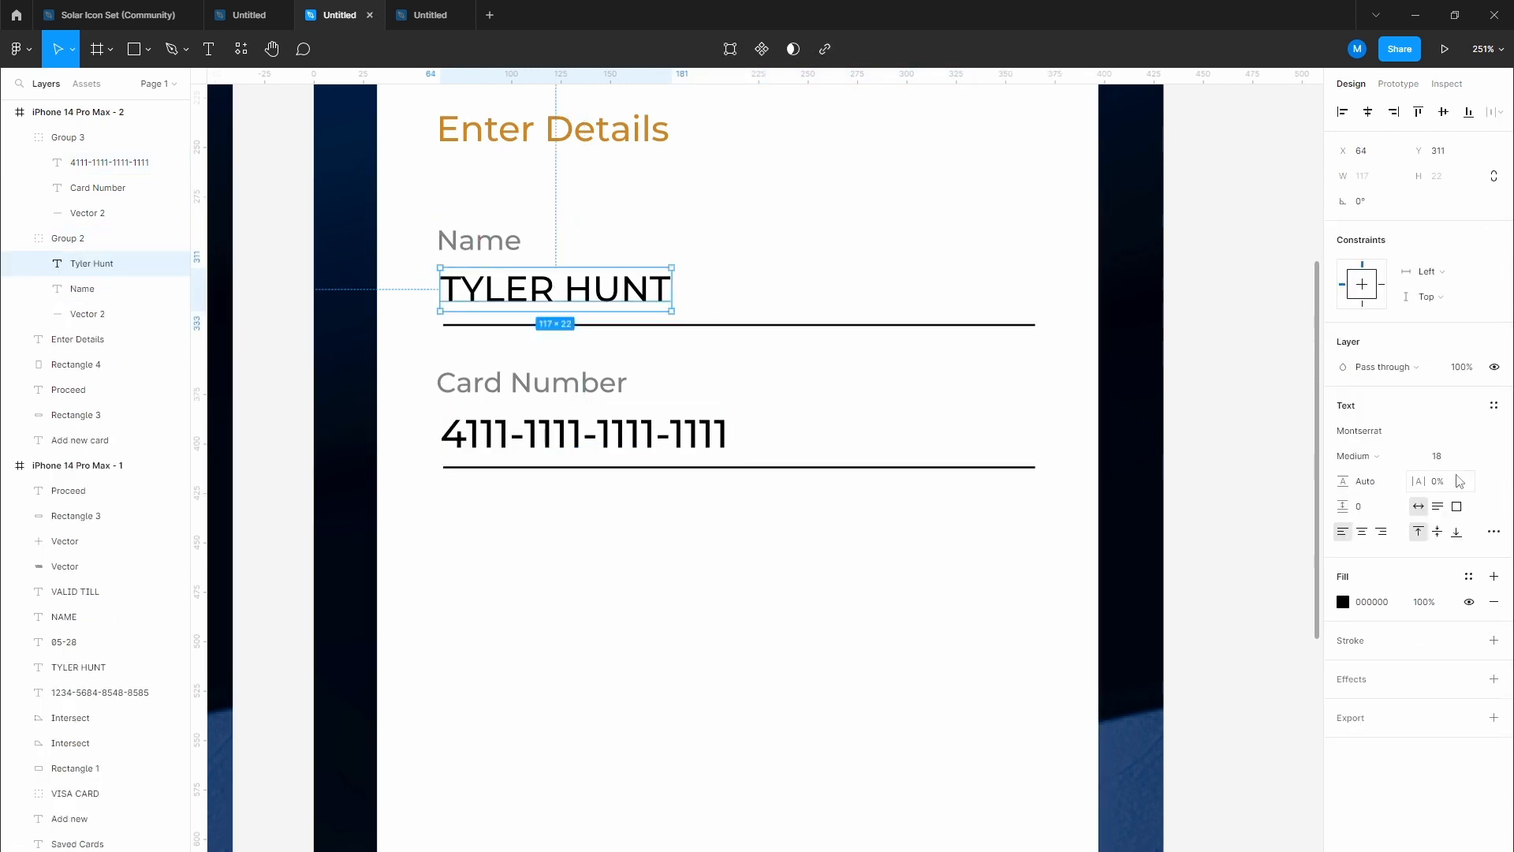
{"action": "left_click", "coordinate": [1442, 459]}
{"action": "type", "text": "20"}
{"action": "key", "text": "Return"}
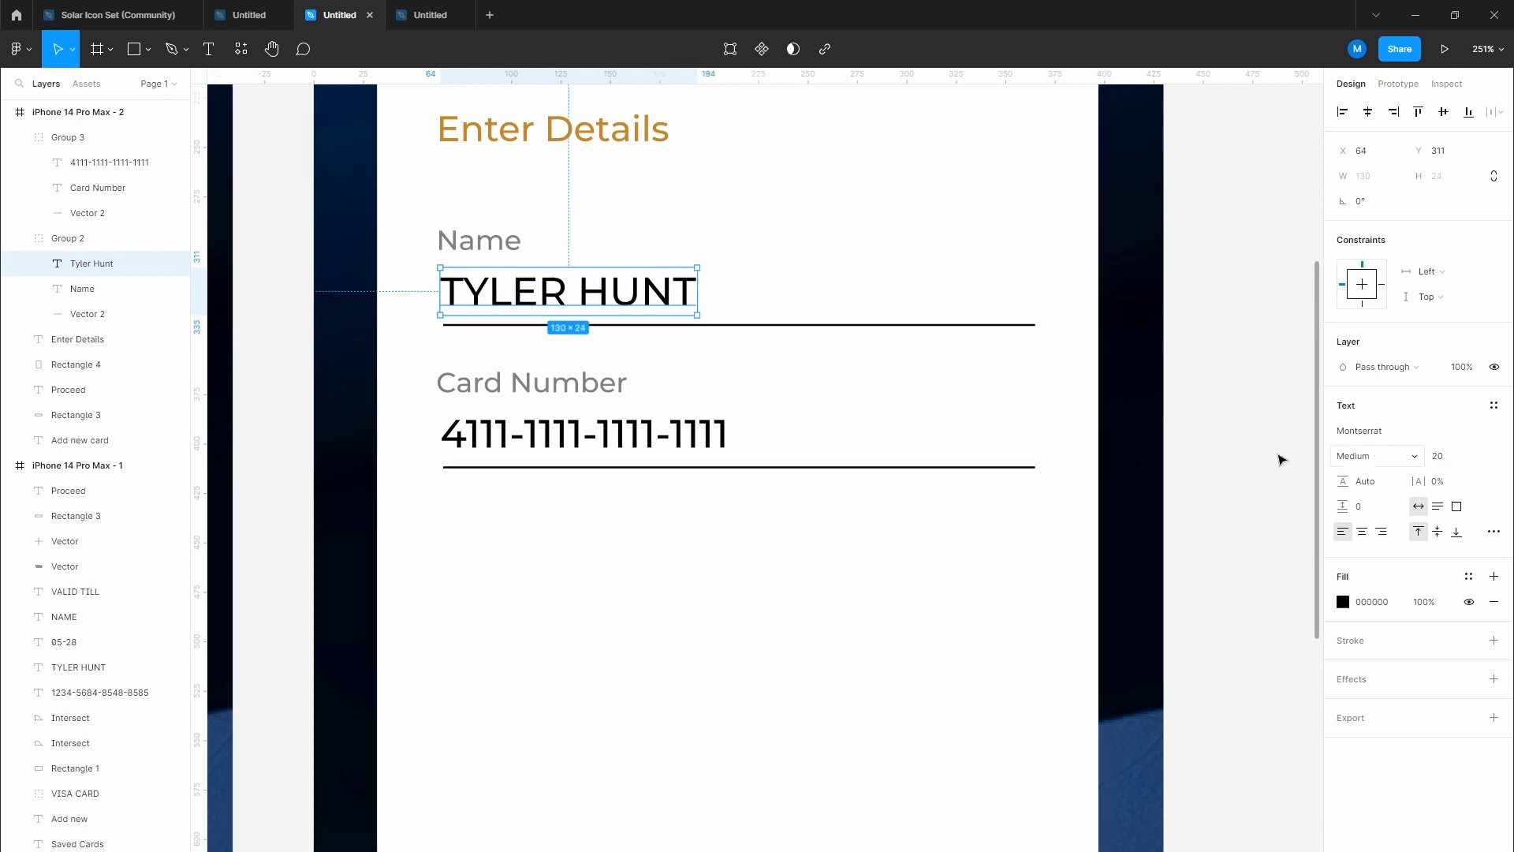
{"action": "left_click", "coordinate": [715, 643]}
{"action": "left_click_drag", "start_coordinate": [627, 600], "coordinate": [789, 551]}
{"action": "scroll", "coordinate": [789, 552], "scroll_direction": "down", "scroll_amount": 5}
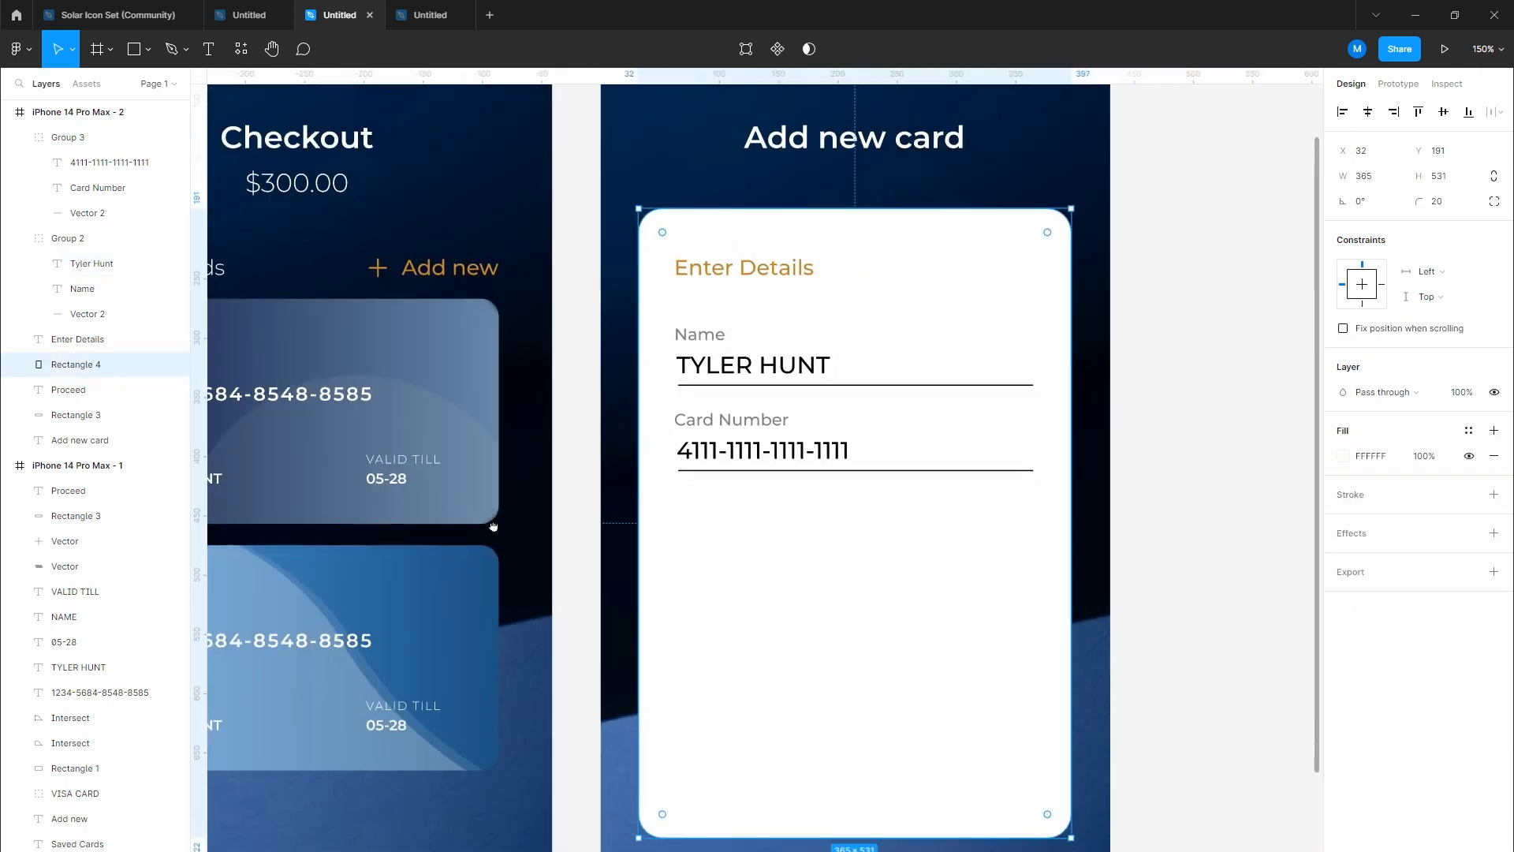
{"action": "scroll", "coordinate": [264, 534], "scroll_direction": "down", "scroll_amount": 3}
Step: Copy the saved card's VISA logo beside the card number and make it black
{"action": "left_click", "coordinate": [337, 511]}
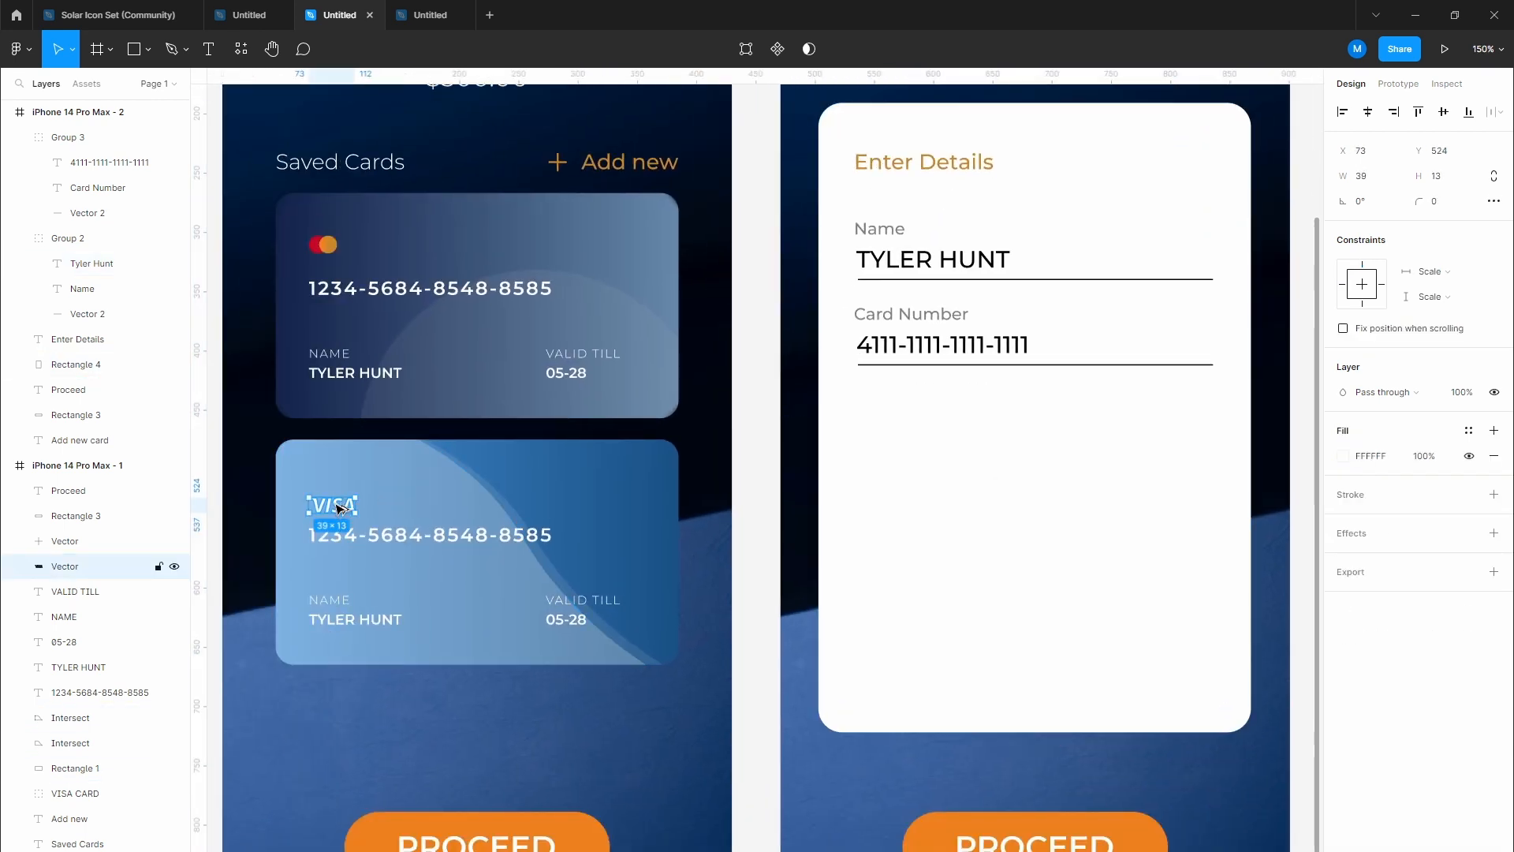
{"action": "left_click_drag", "start_coordinate": [337, 509], "coordinate": [1199, 347]}
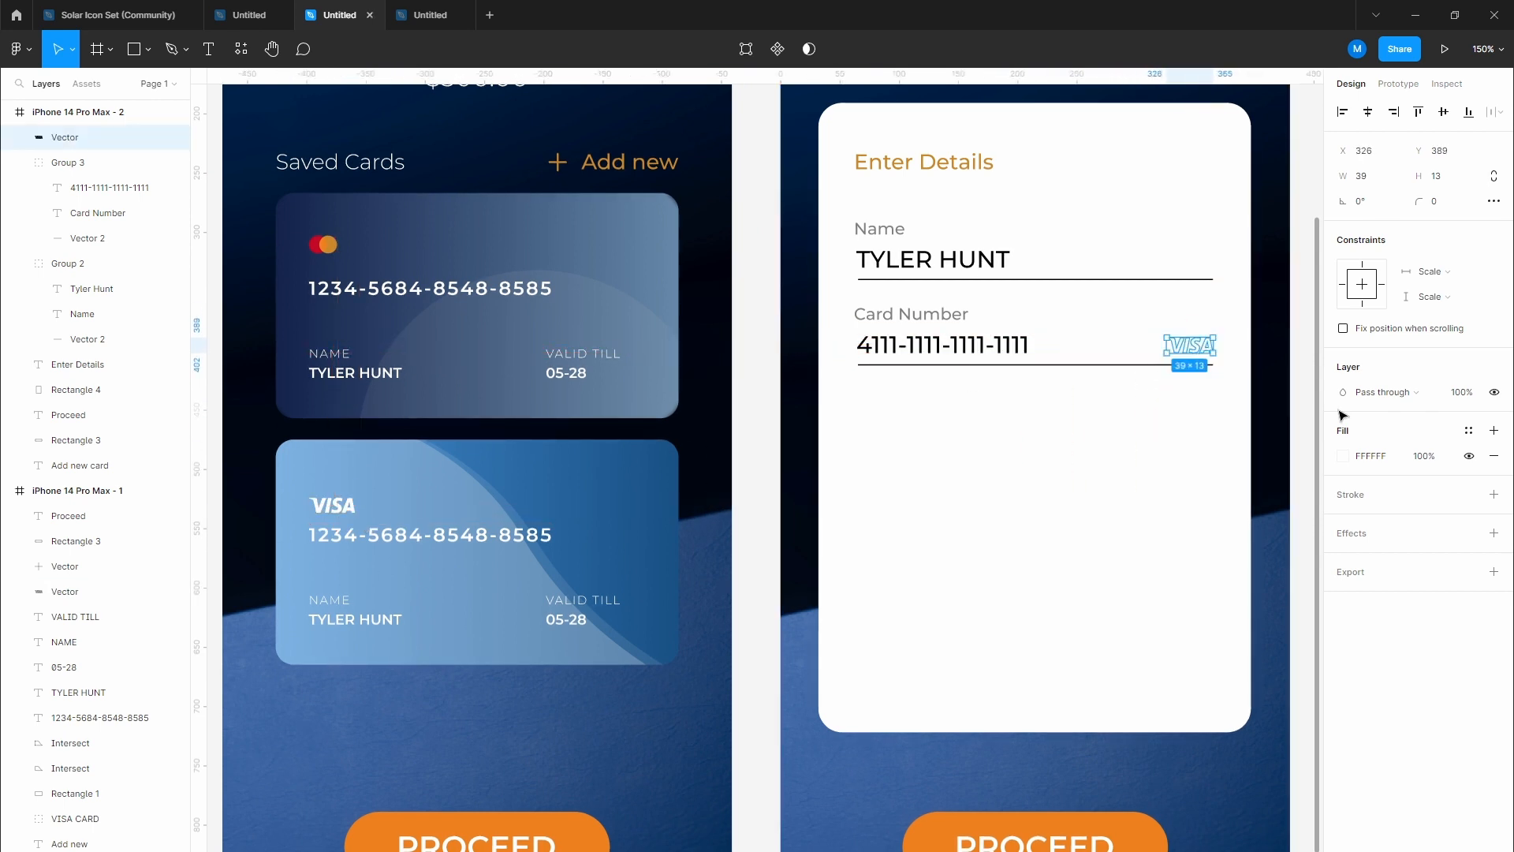
{"action": "left_click", "coordinate": [1342, 458]}
{"action": "left_click_drag", "start_coordinate": [1200, 574], "coordinate": [1112, 688]}
{"action": "left_click", "coordinate": [1036, 567]}
{"action": "left_click_drag", "start_coordinate": [1072, 510], "coordinate": [771, 459]}
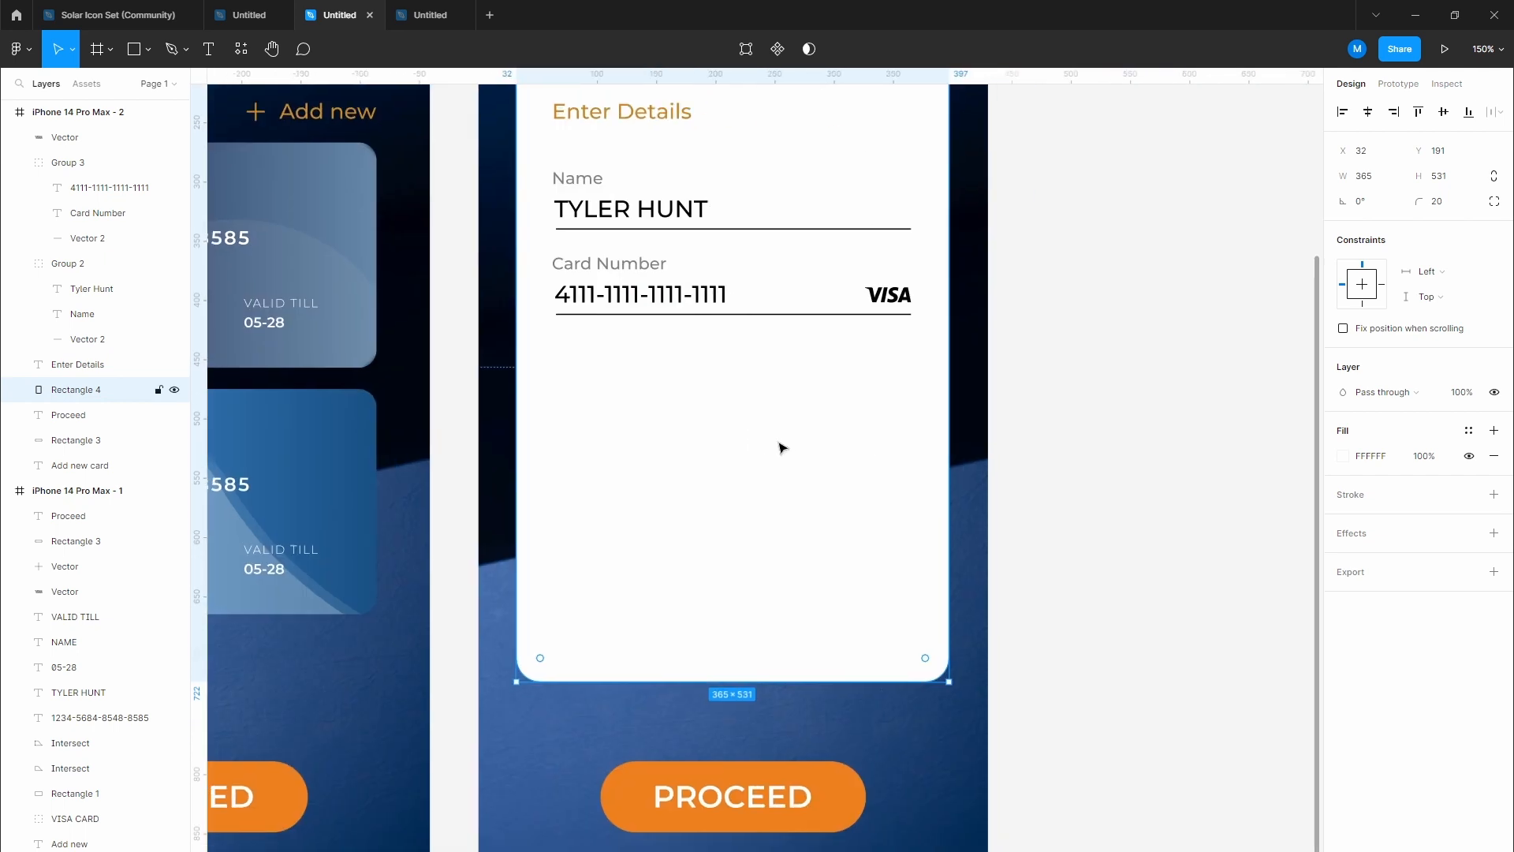
{"action": "scroll", "coordinate": [779, 448], "scroll_direction": "up", "scroll_amount": 5}
{"action": "left_click", "coordinate": [1203, 429]}
Step: Give the card number text 10% letter spacing
{"action": "left_click_drag", "start_coordinate": [692, 346], "coordinate": [707, 446]}
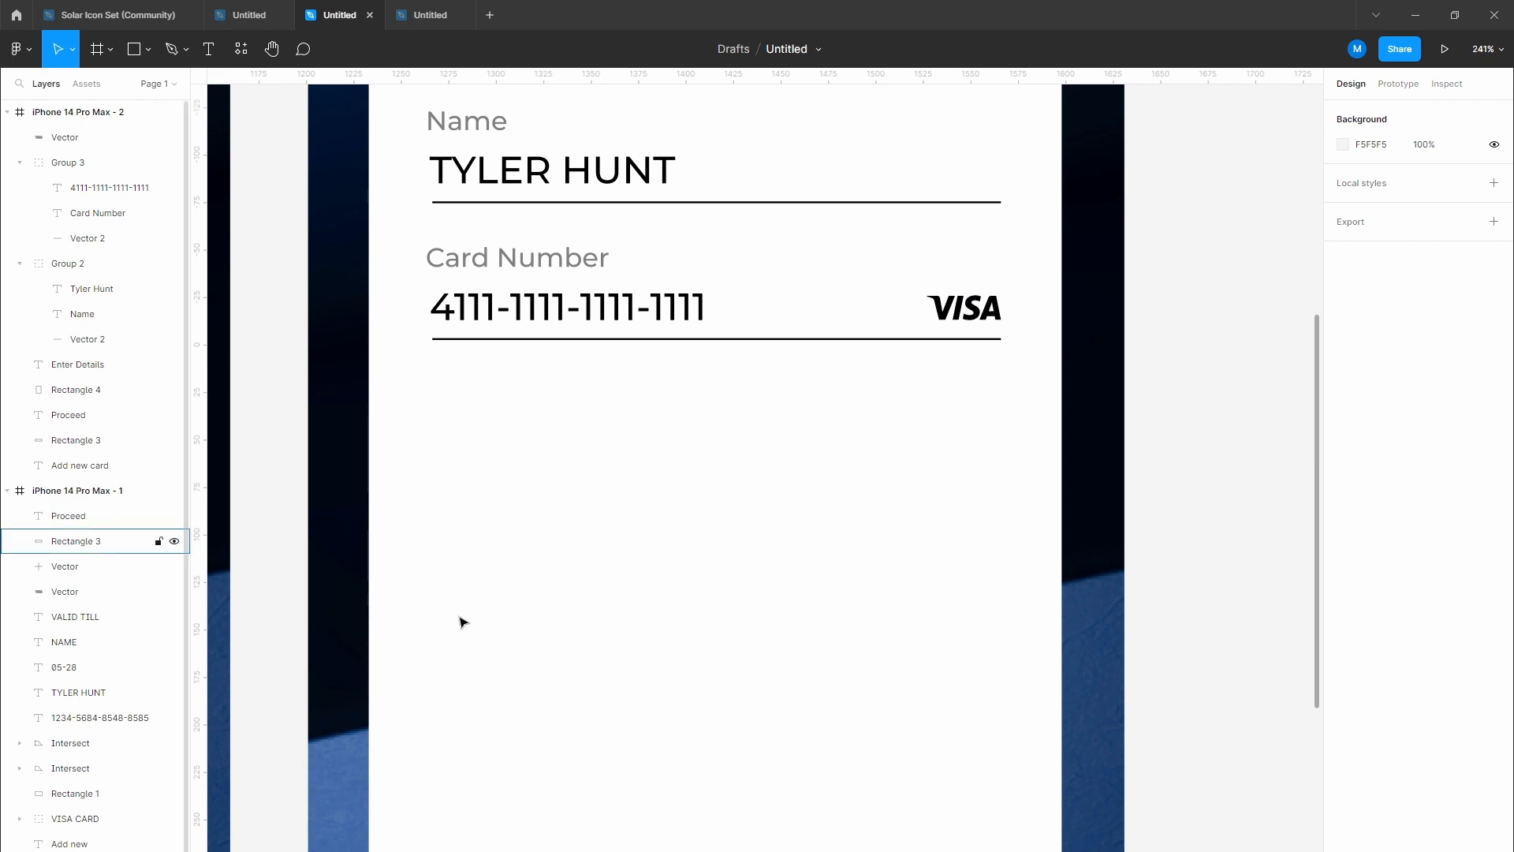
{"action": "double_click", "coordinate": [584, 595]}
{"action": "scroll", "coordinate": [568, 538], "scroll_direction": "up", "scroll_amount": 2}
{"action": "key", "text": "Escape"}
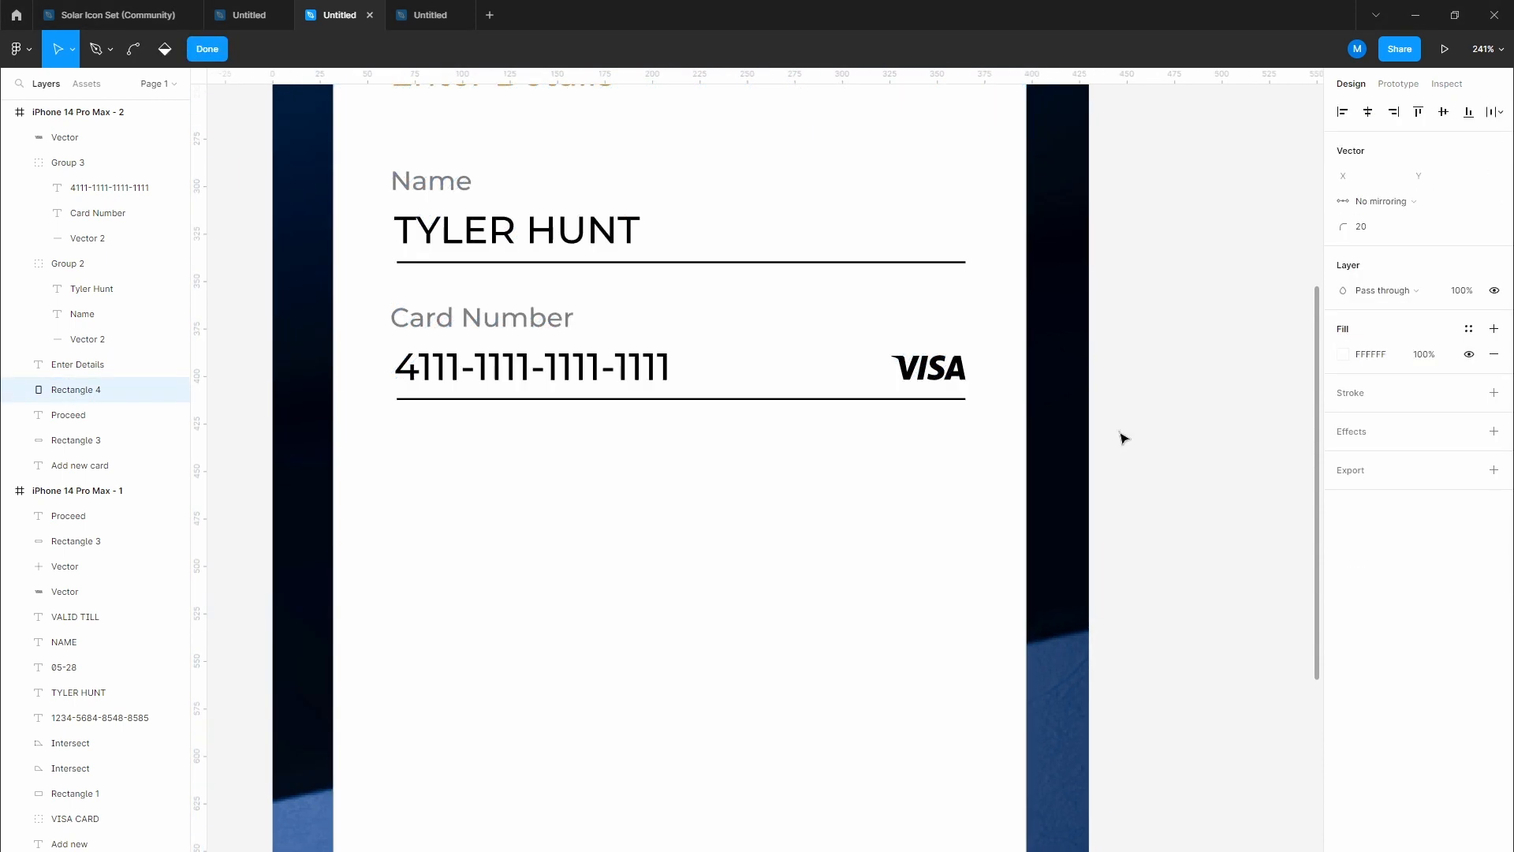
{"action": "double_click", "coordinate": [606, 371]}
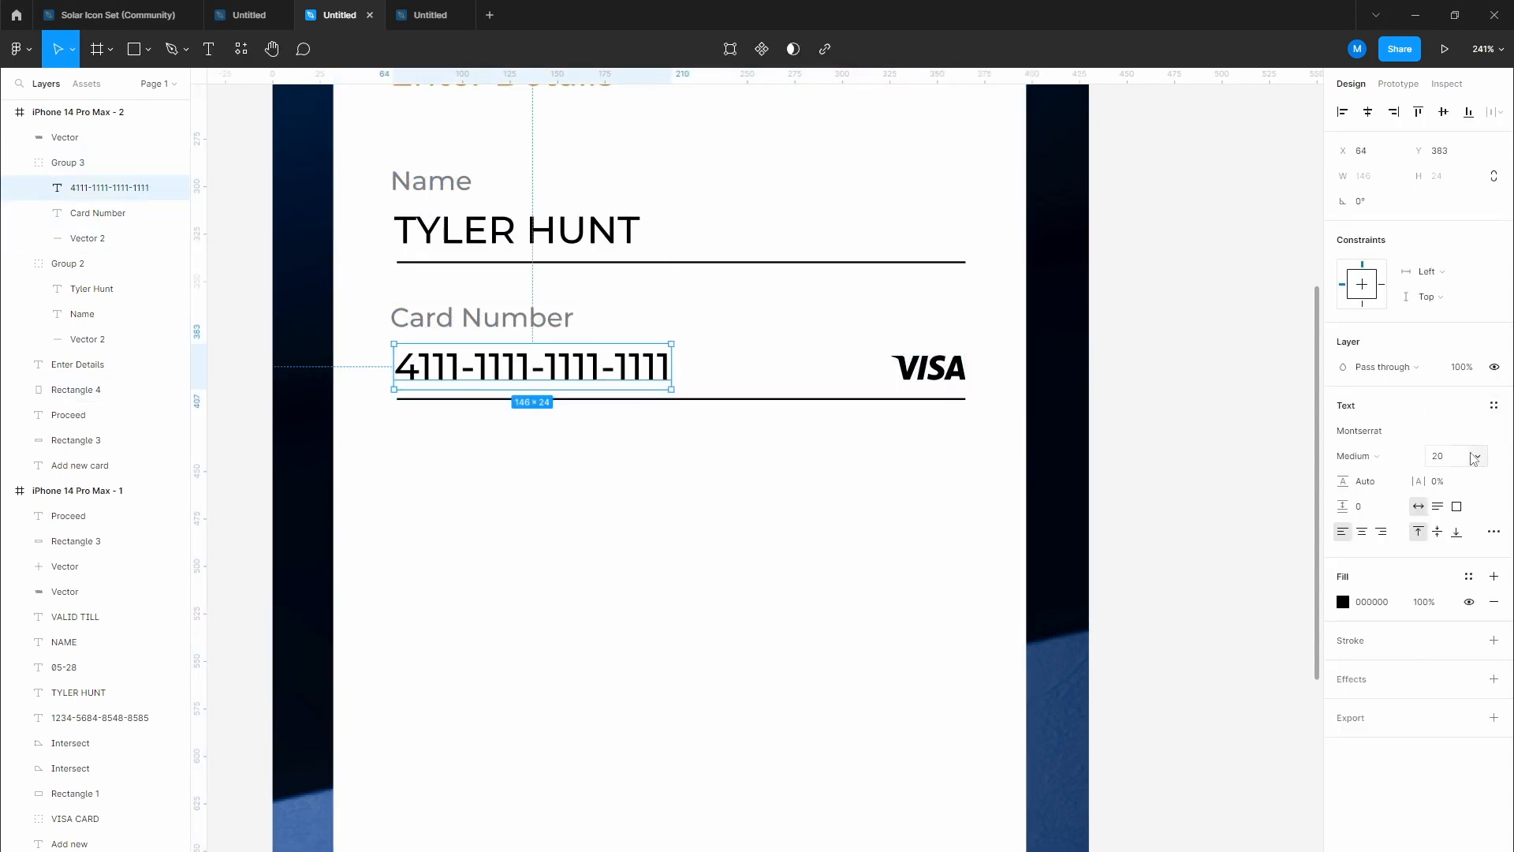
{"action": "key", "text": "Return"}
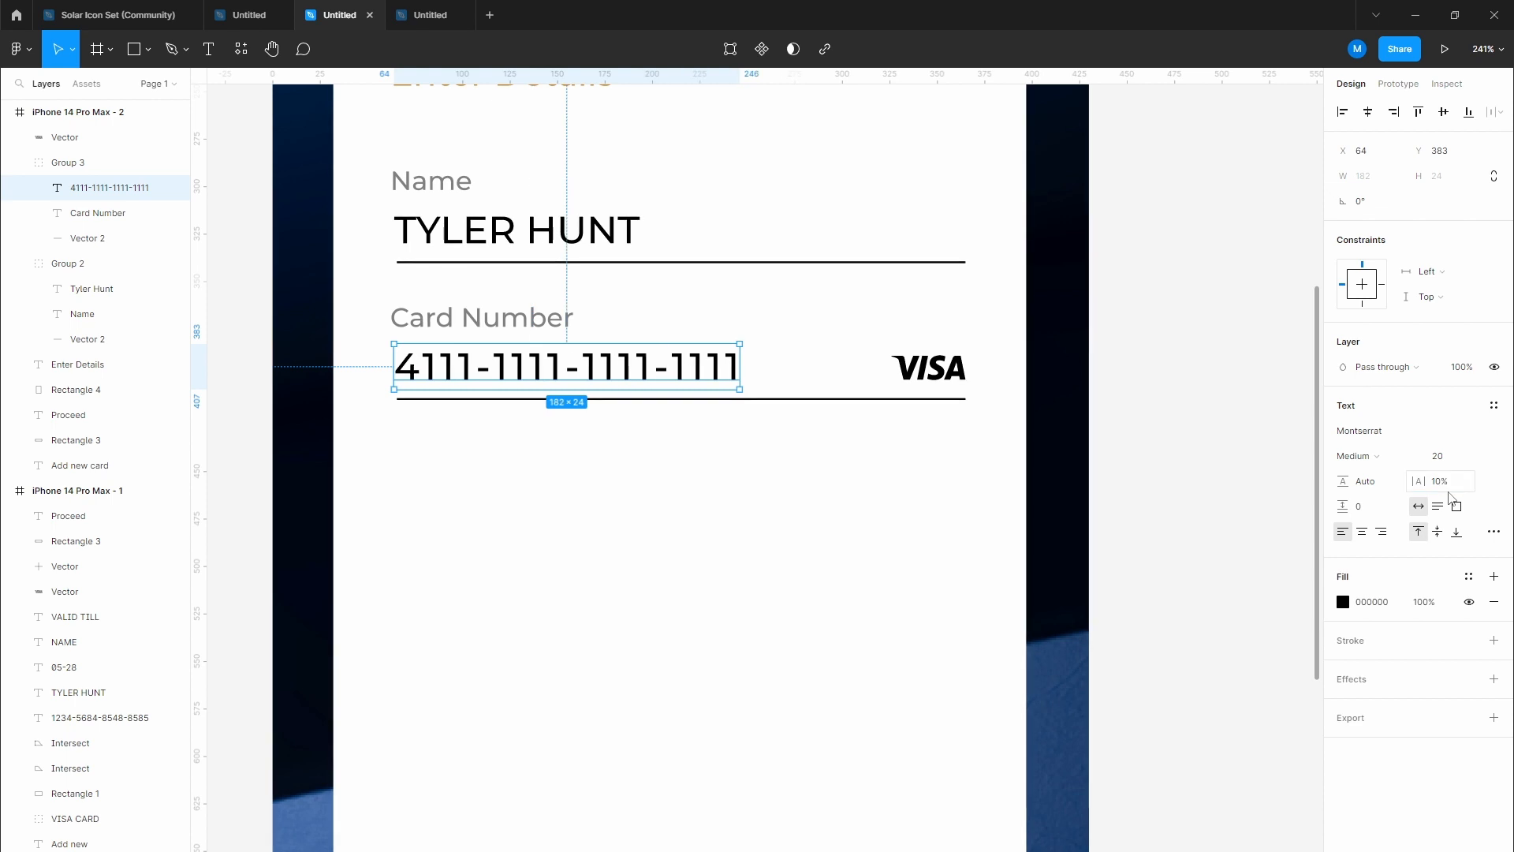
Step: Lock the white form card (Rectangle 4) and duplicate the Card Number field group below
{"action": "left_click", "coordinate": [717, 509]}
{"action": "left_click_drag", "start_coordinate": [643, 475], "coordinate": [652, 503]}
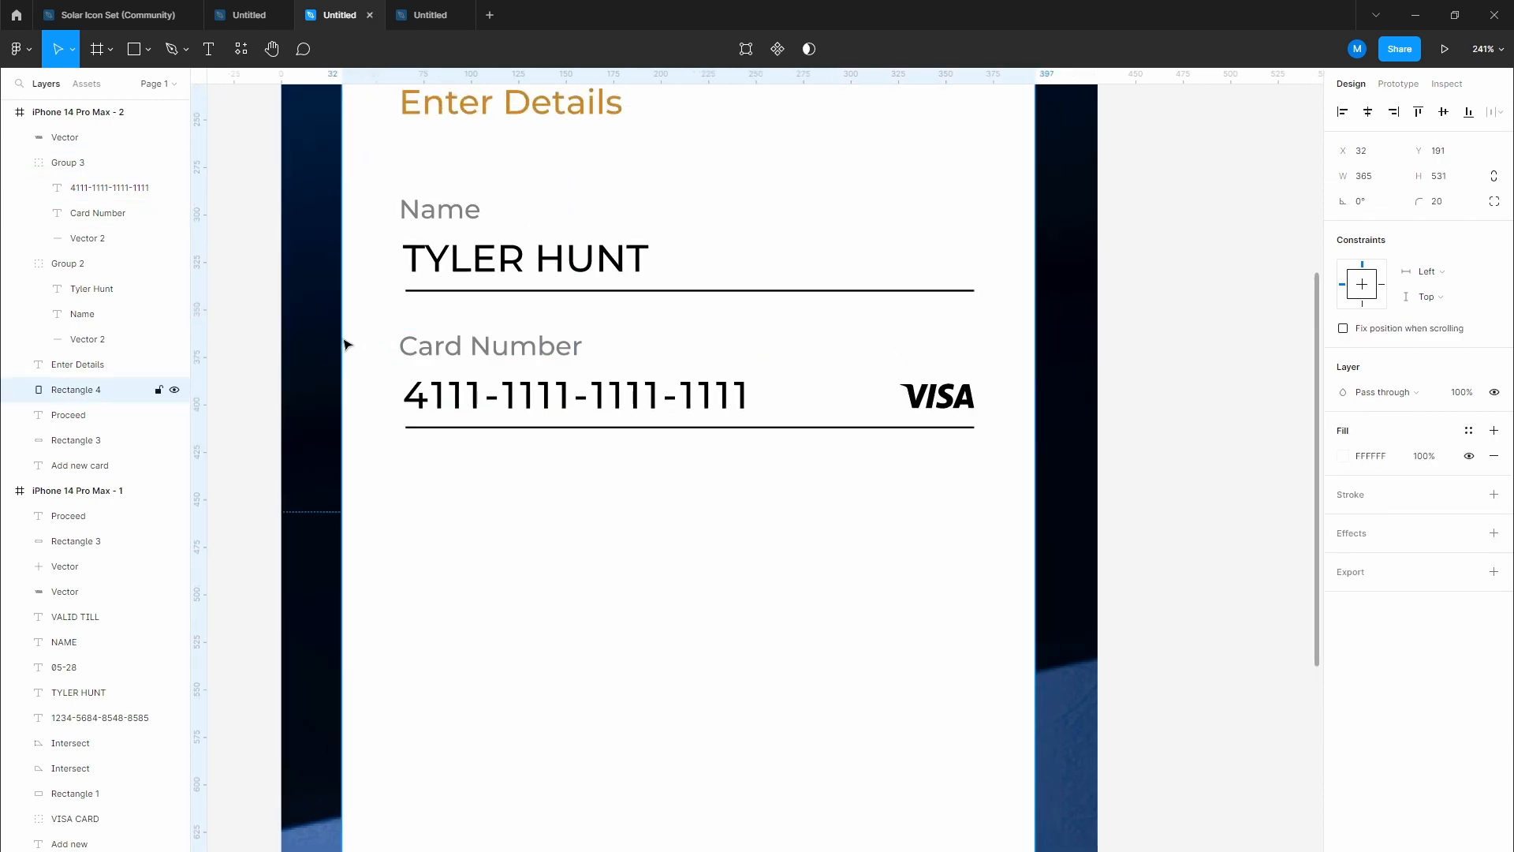
{"action": "left_click", "coordinate": [158, 390]}
{"action": "left_click", "coordinate": [407, 485]}
{"action": "left_click_drag", "start_coordinate": [379, 333], "coordinate": [670, 467]}
{"action": "left_click_drag", "start_coordinate": [648, 400], "coordinate": [655, 536]}
Step: Relabel the copied field as Expiry and change its value to 10/2038
{"action": "left_click", "coordinate": [657, 628]}
{"action": "left_click_drag", "start_coordinate": [657, 629], "coordinate": [555, 548]}
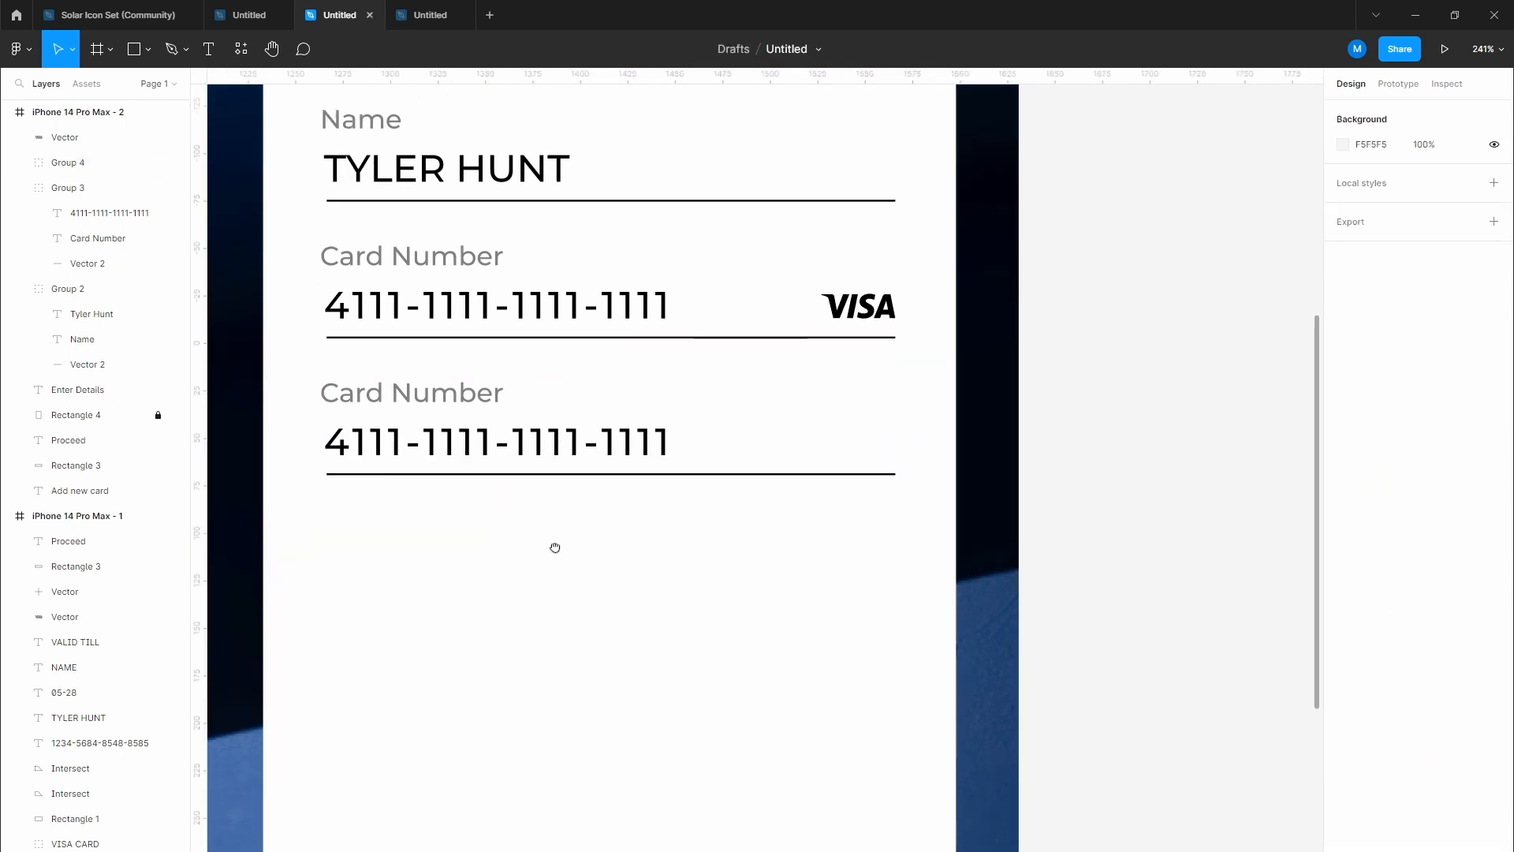
{"action": "key", "text": "t"}
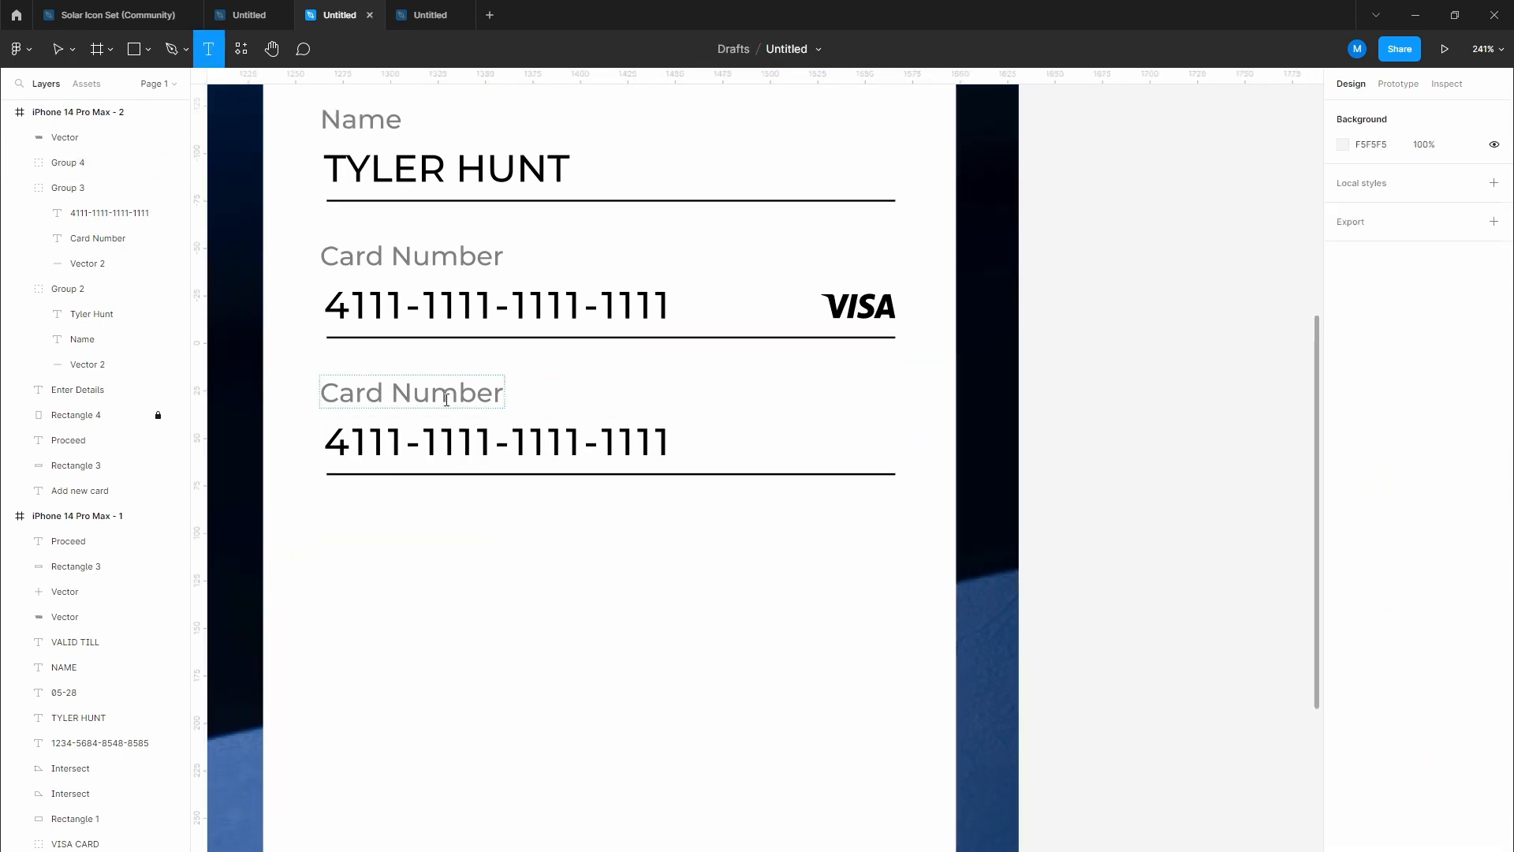
{"action": "double_click", "coordinate": [446, 400]}
{"action": "type", "text": "Expiry"}
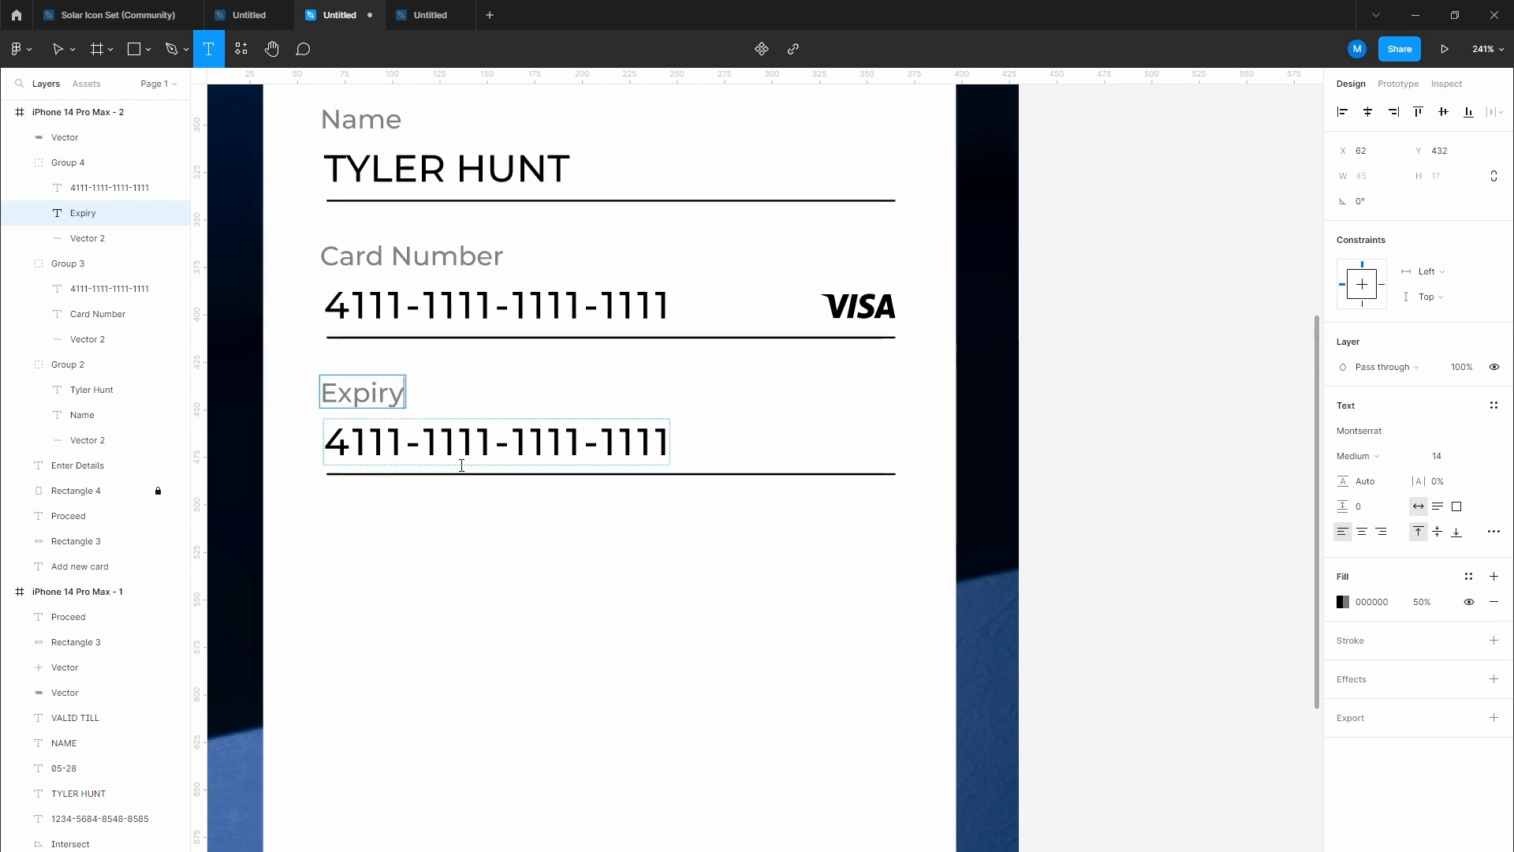
{"action": "left_click", "coordinate": [476, 511]}
{"action": "left_click", "coordinate": [476, 544]}
{"action": "key", "text": "t"}
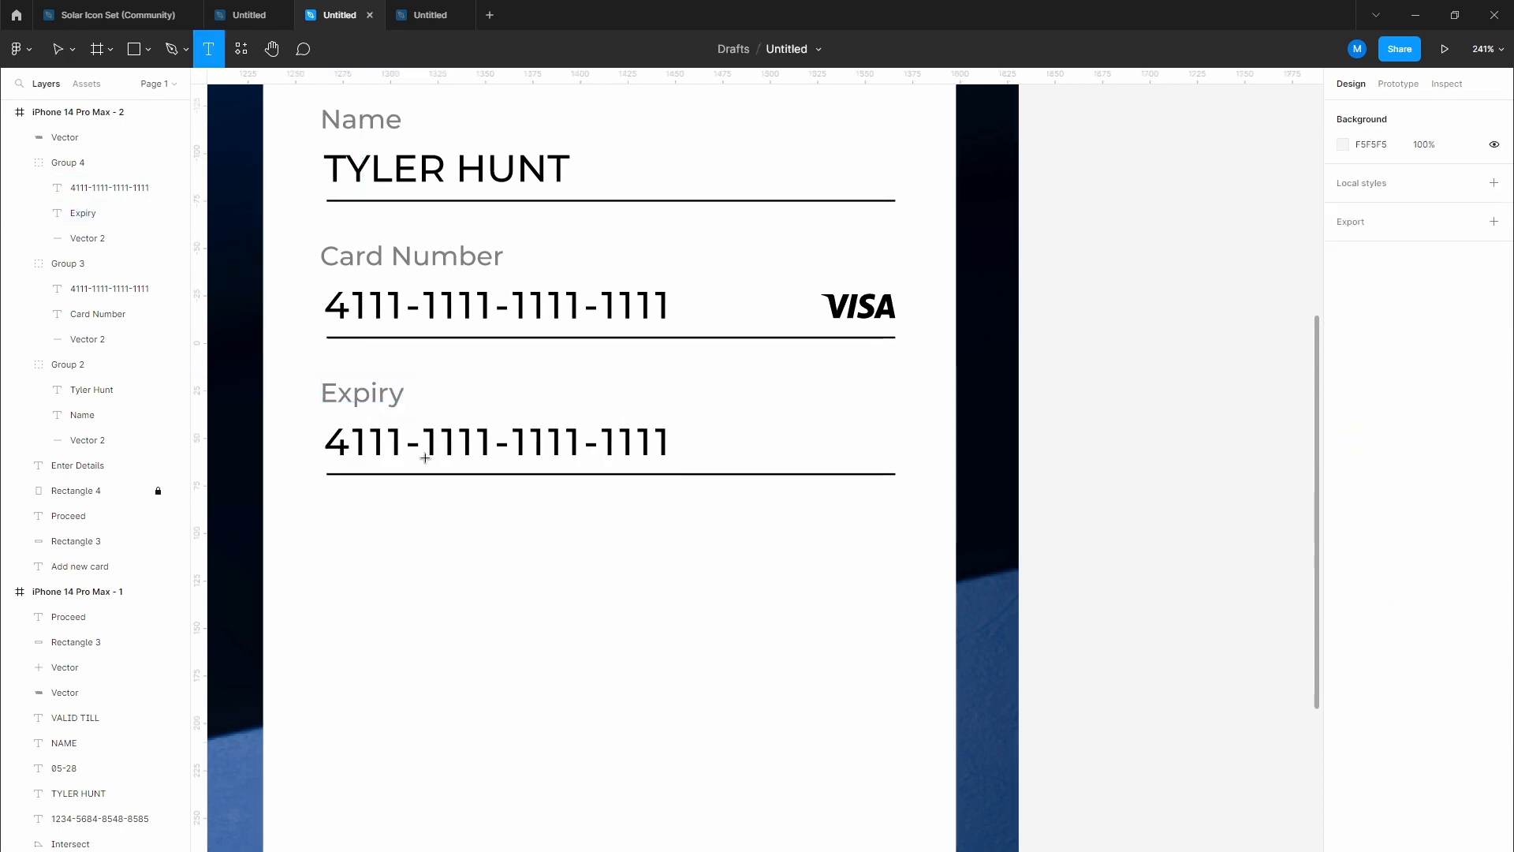
{"action": "left_click", "coordinate": [426, 457]}
{"action": "key", "text": "ctrl+a"}
{"action": "type", "text": "10"}
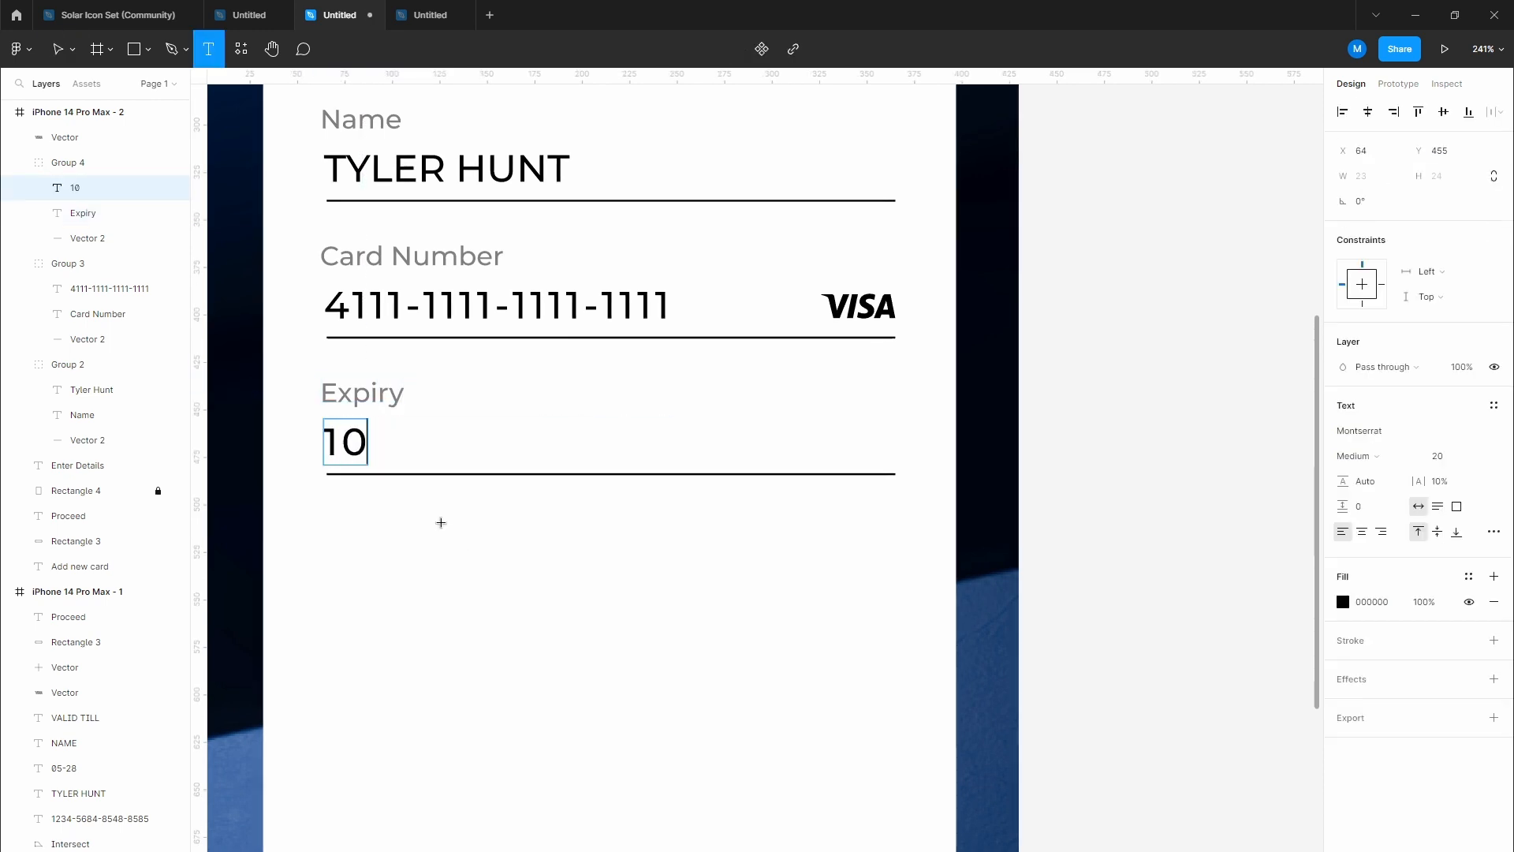
{"action": "type", "text": "/2038"}
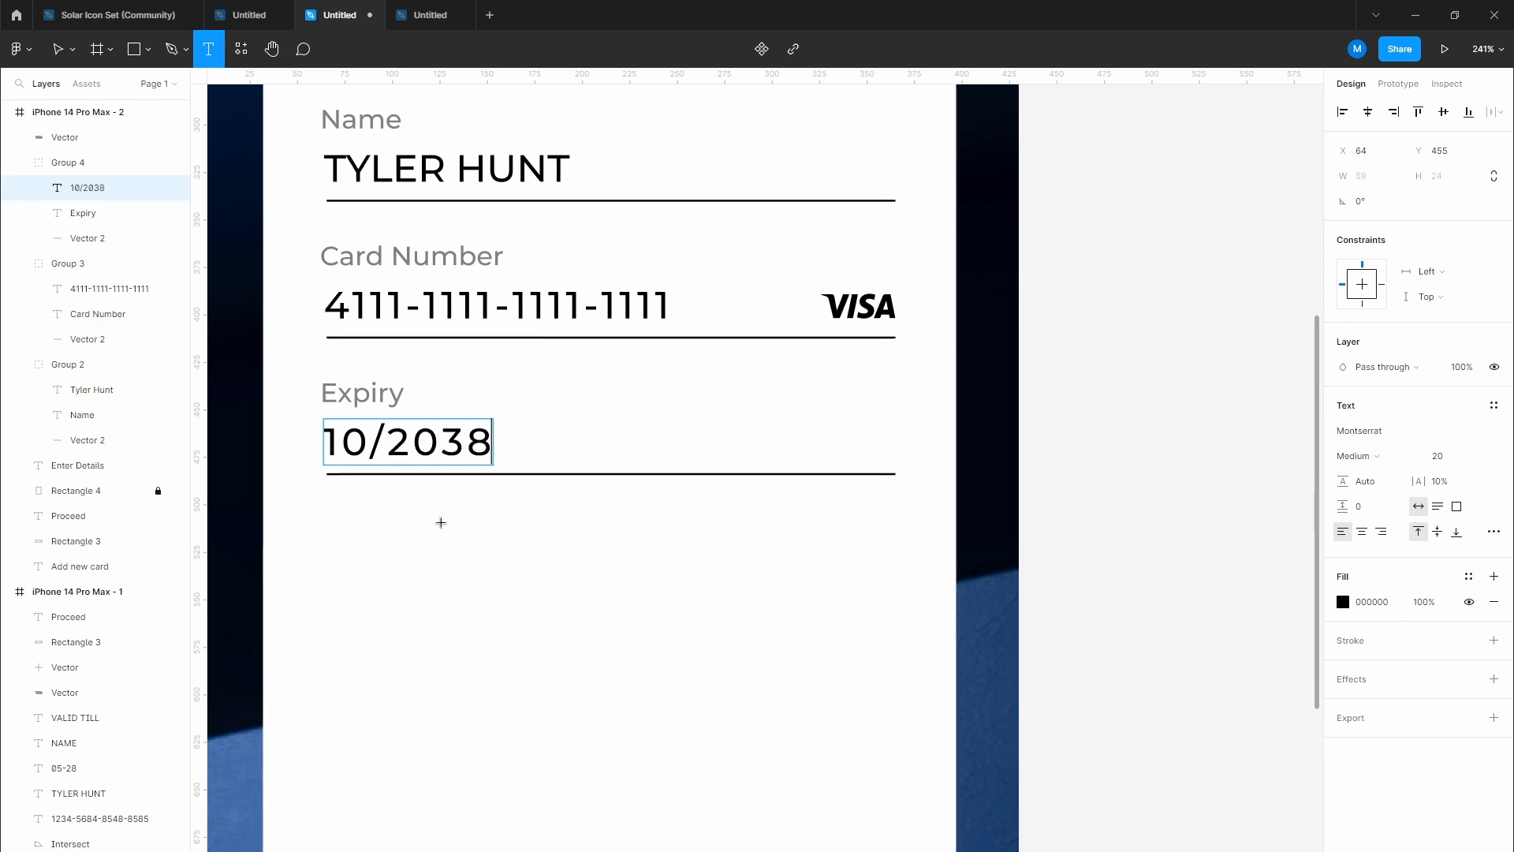
{"action": "key", "text": "Escape"}
{"action": "left_click", "coordinate": [474, 540]}
{"action": "scroll", "coordinate": [494, 548], "scroll_direction": "down", "scroll_amount": 1}
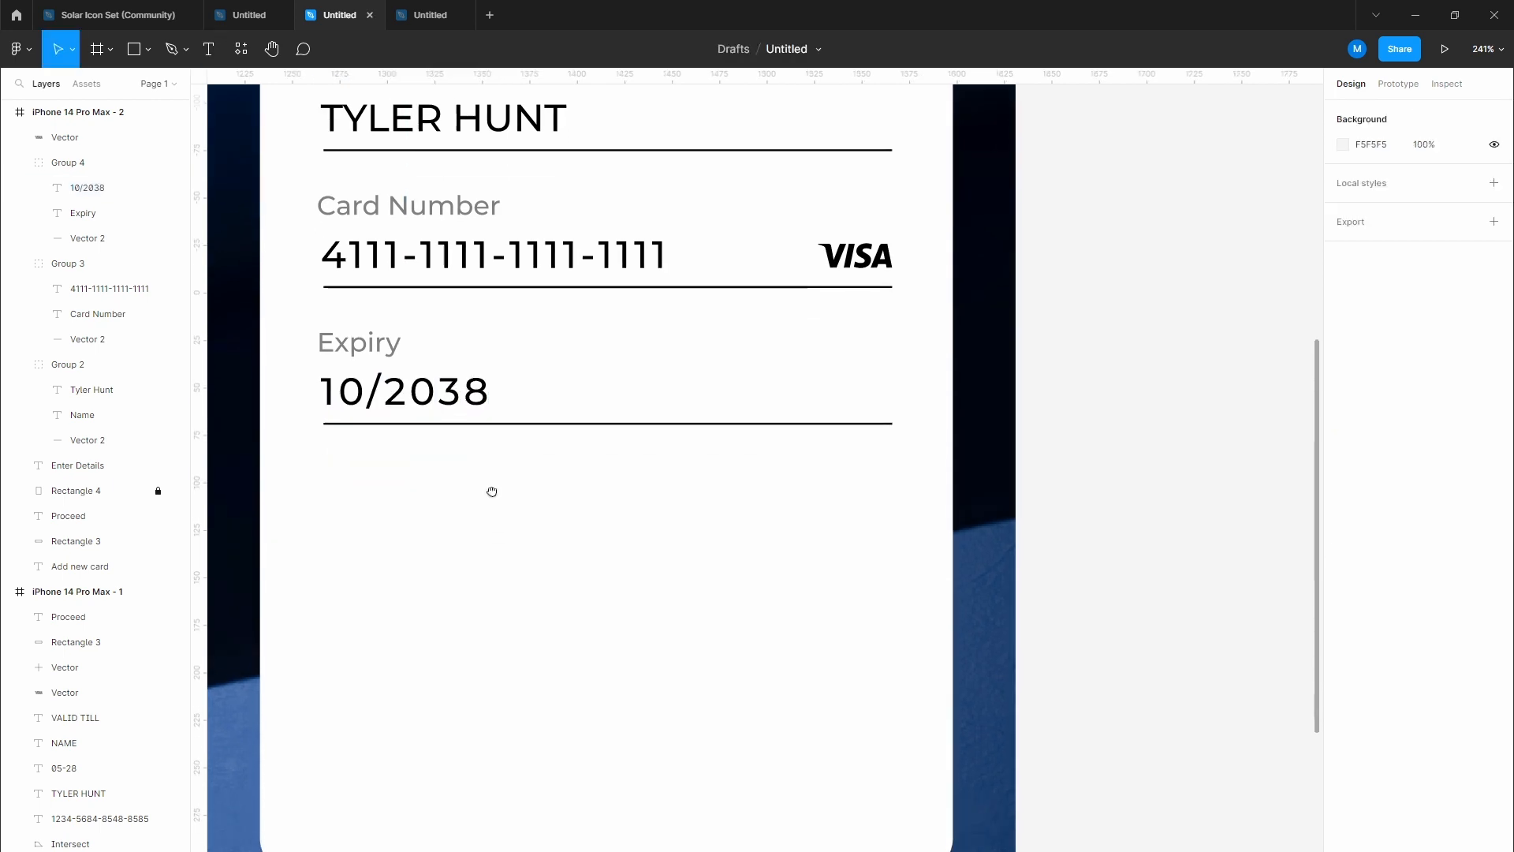
{"action": "left_click_drag", "start_coordinate": [308, 331], "coordinate": [459, 531]}
{"action": "left_click", "coordinate": [423, 588]}
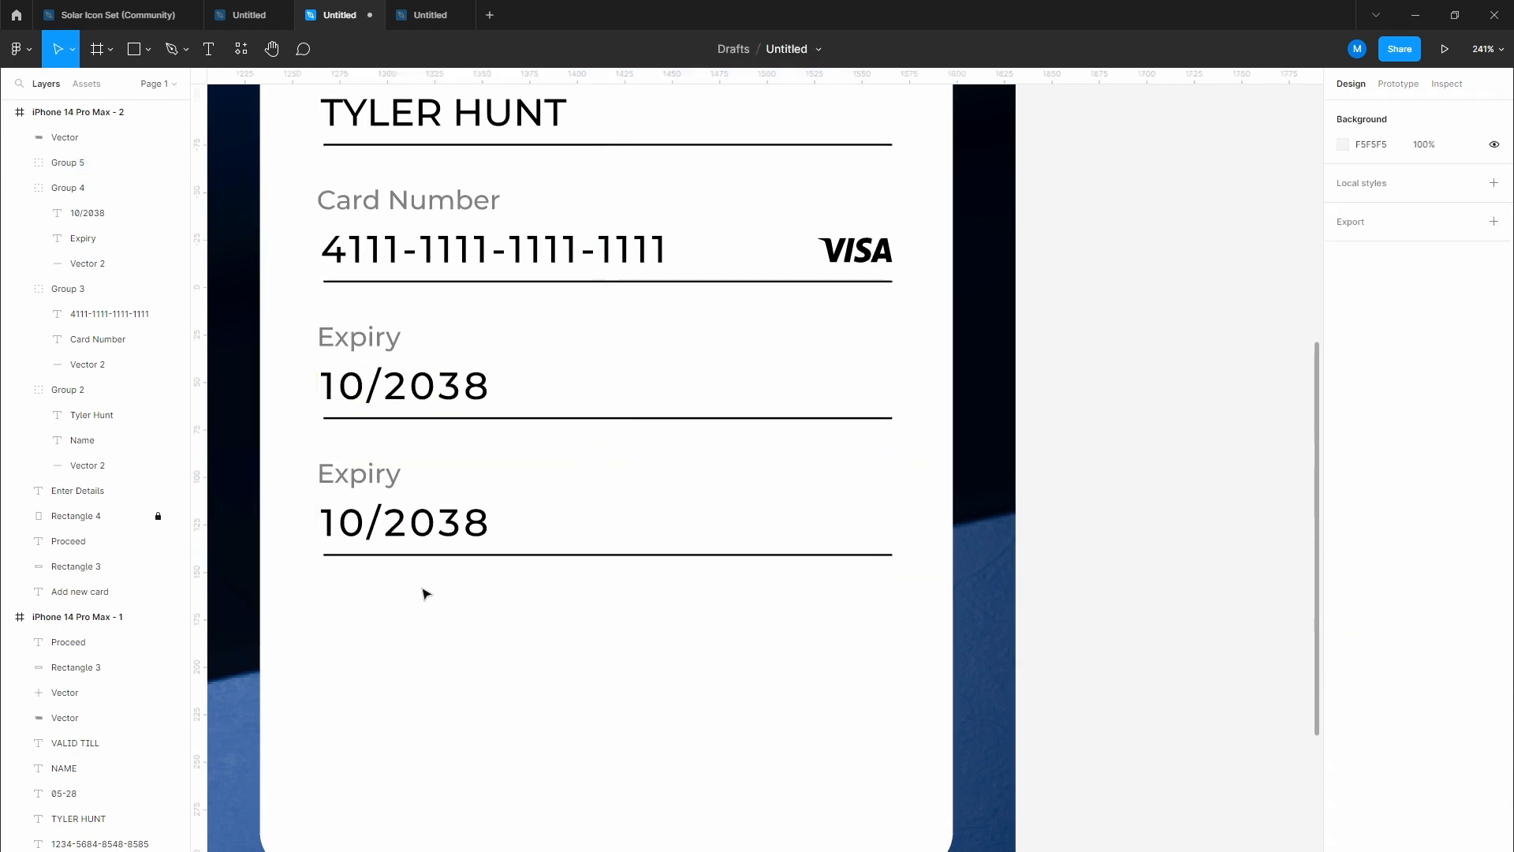
{"action": "key", "text": "t"}
{"action": "left_click", "coordinate": [378, 486]}
{"action": "type", "text": "CVV"}
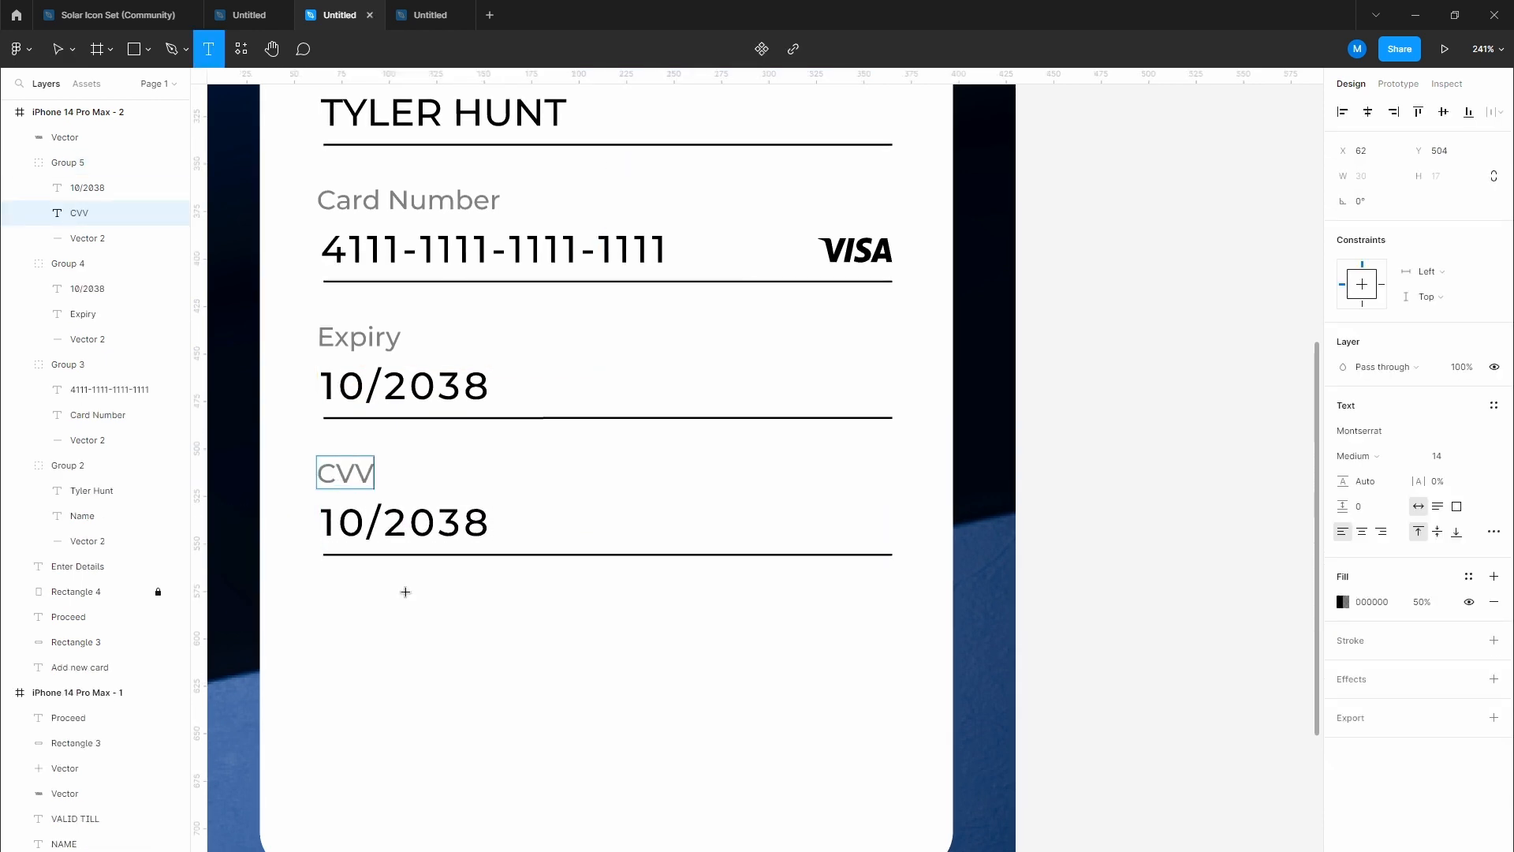
{"action": "key", "text": "Escape"}
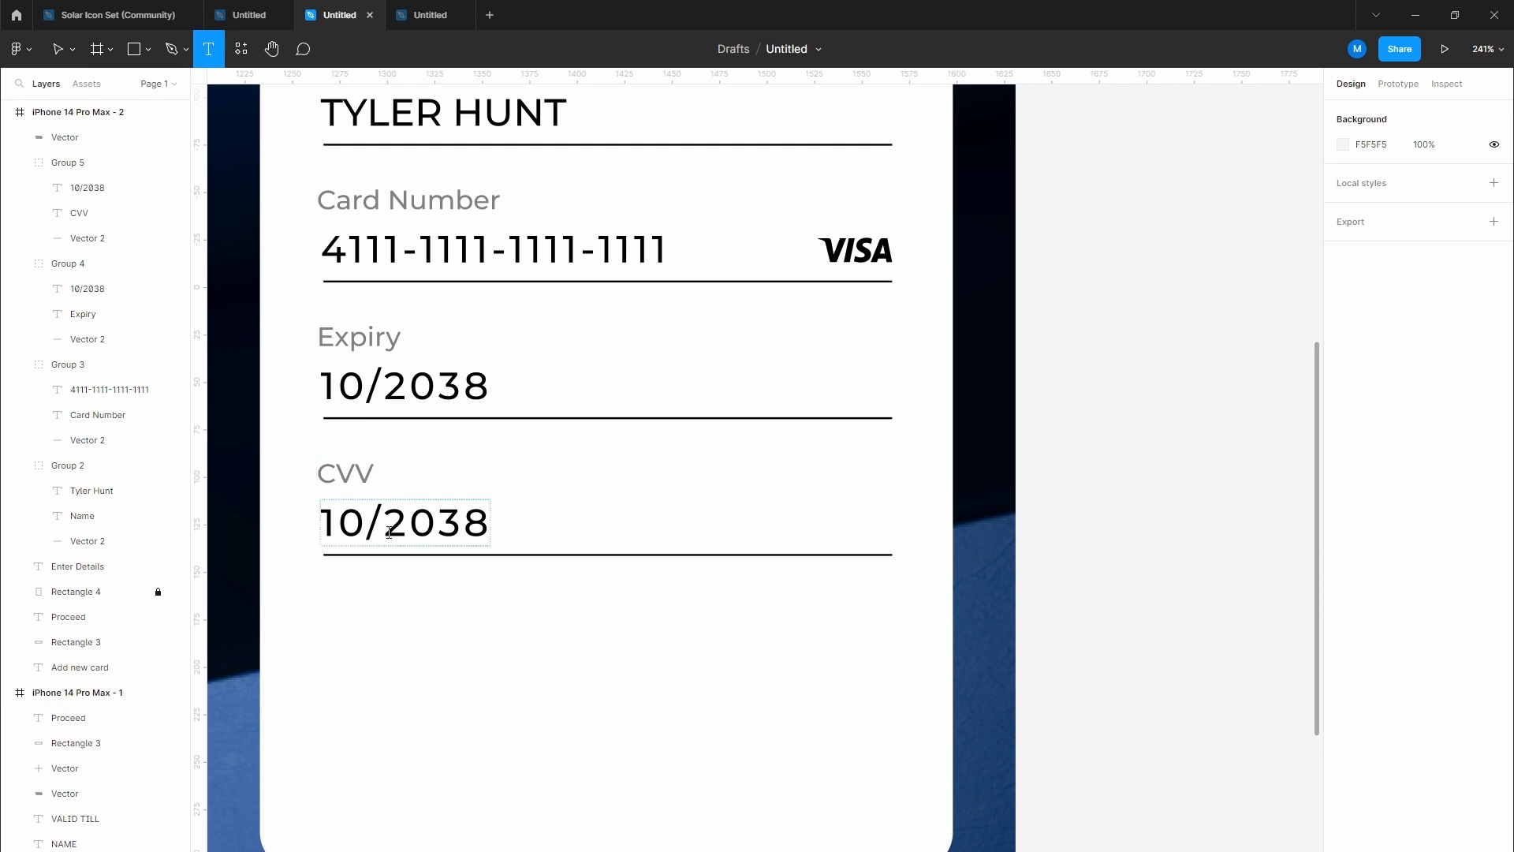
{"action": "double_click", "coordinate": [389, 533]}
{"action": "type", "text": "0444"}
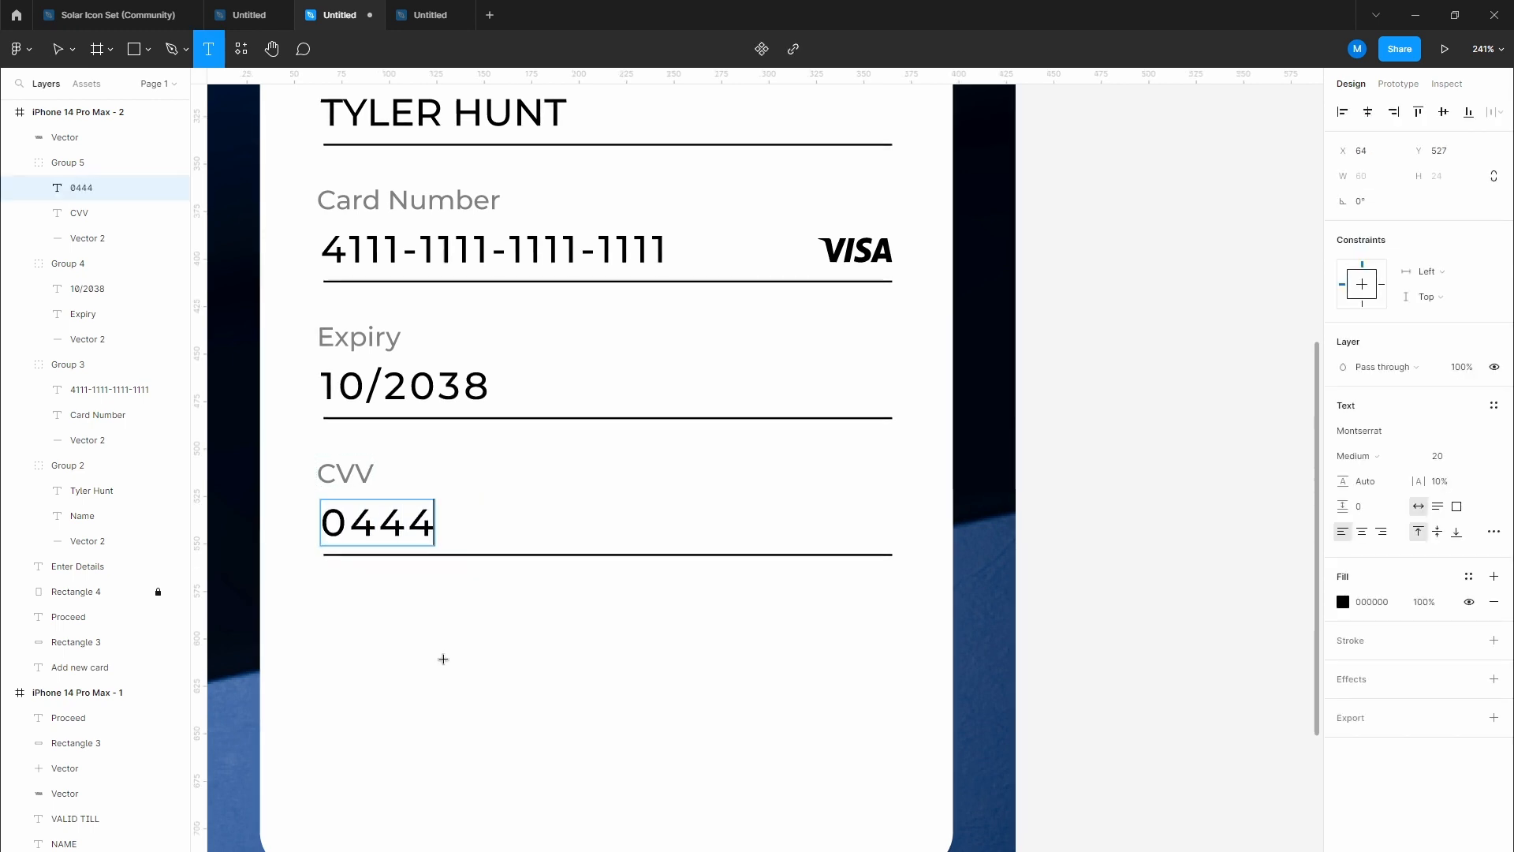
{"action": "key", "text": "Escape"}
{"action": "left_click", "coordinate": [568, 680]}
{"action": "scroll", "coordinate": [568, 680], "scroll_direction": "down", "scroll_amount": 2, "text": "ctrl"}
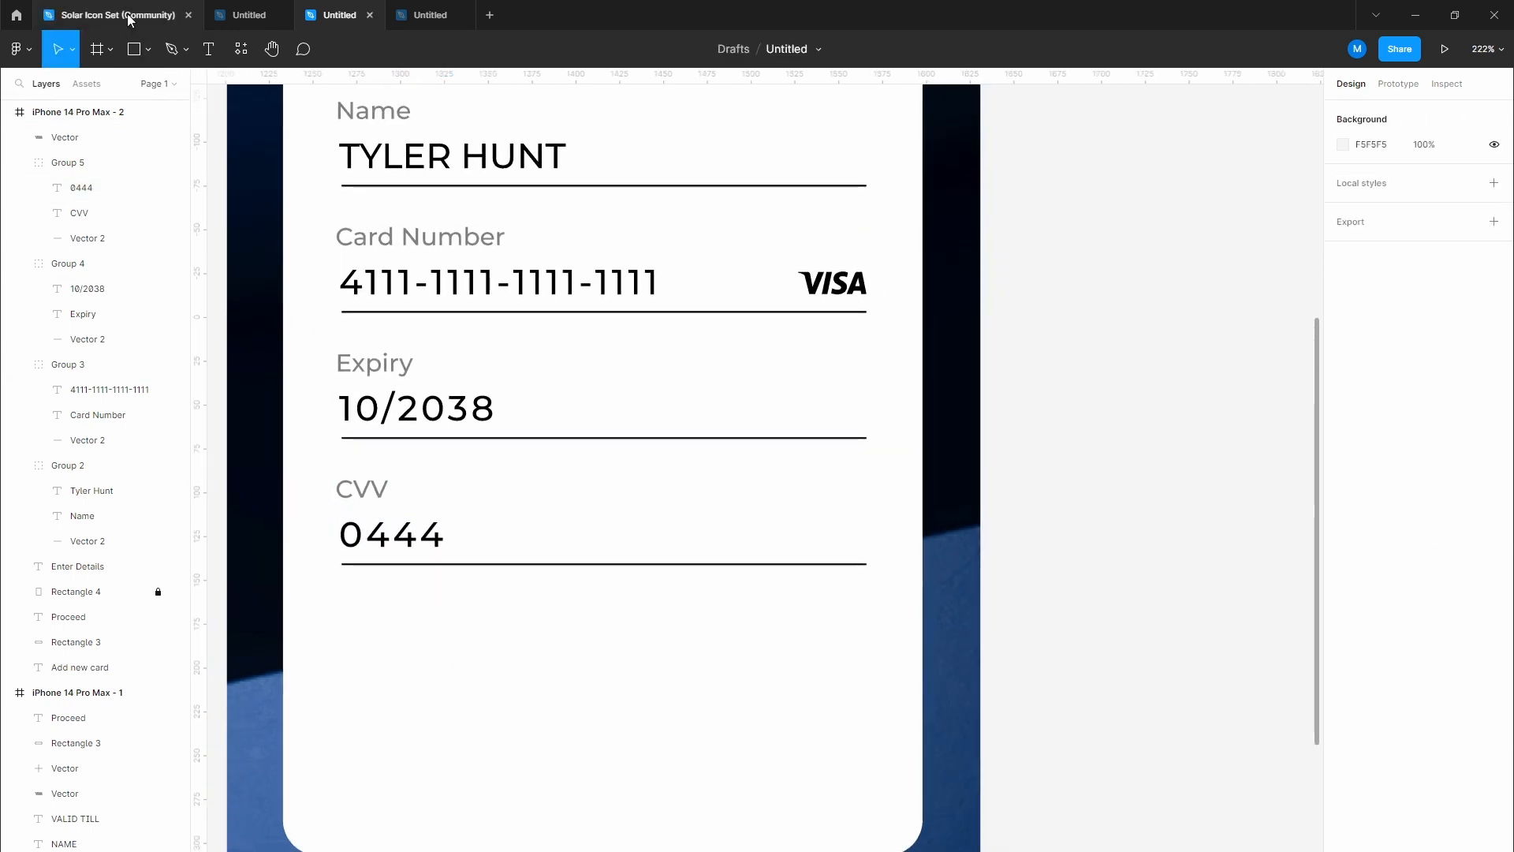
Step: Copy the question-mark circle icon from the Solar Icon Set to the CVV row's right end
{"action": "left_click", "coordinate": [130, 20]}
{"action": "type", "text": "Inf"}
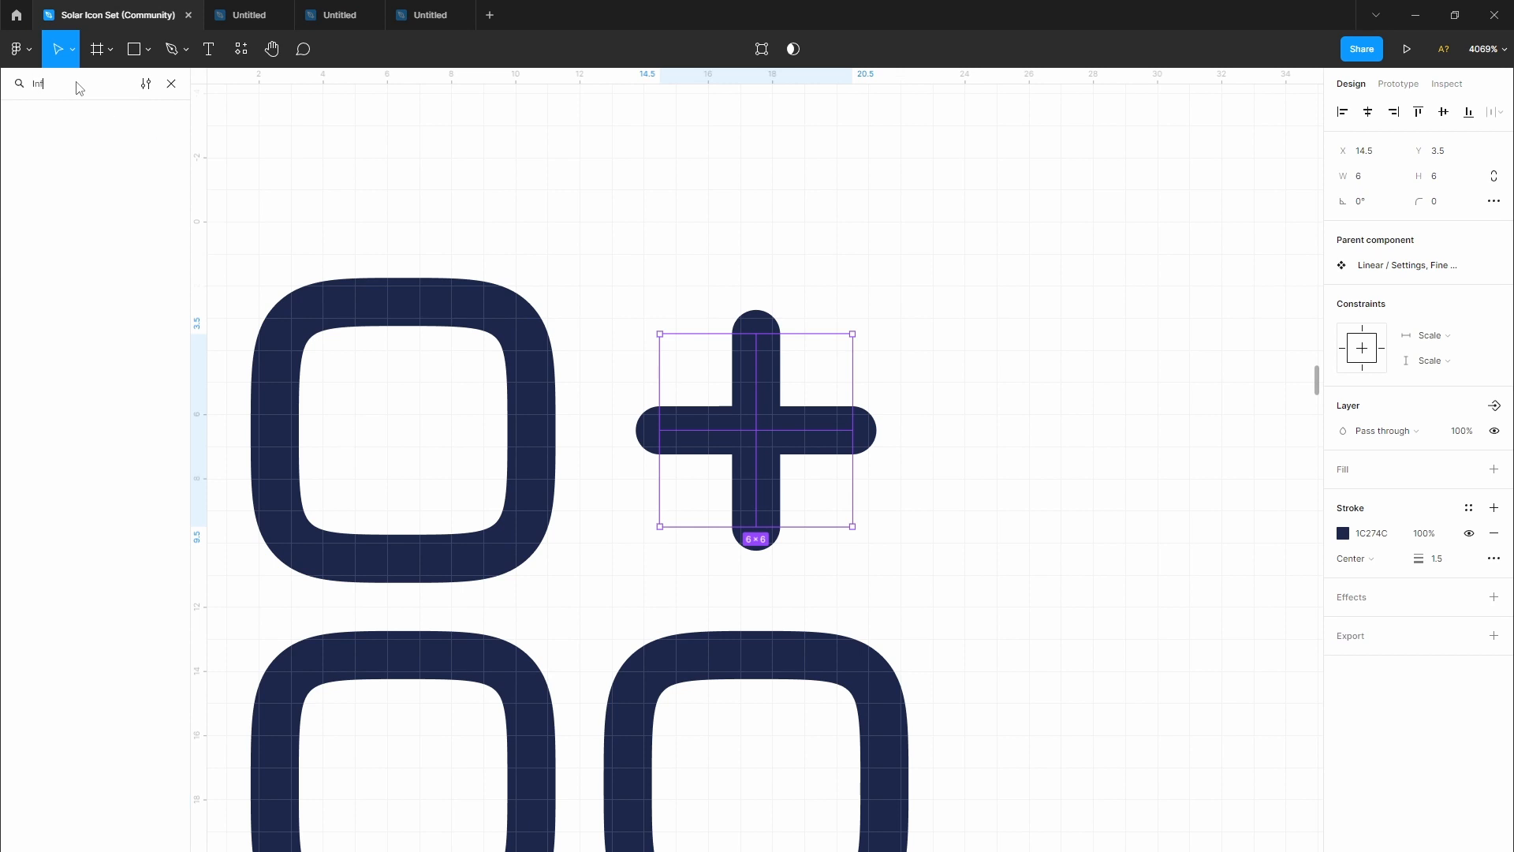
{"action": "type", "text": "o"}
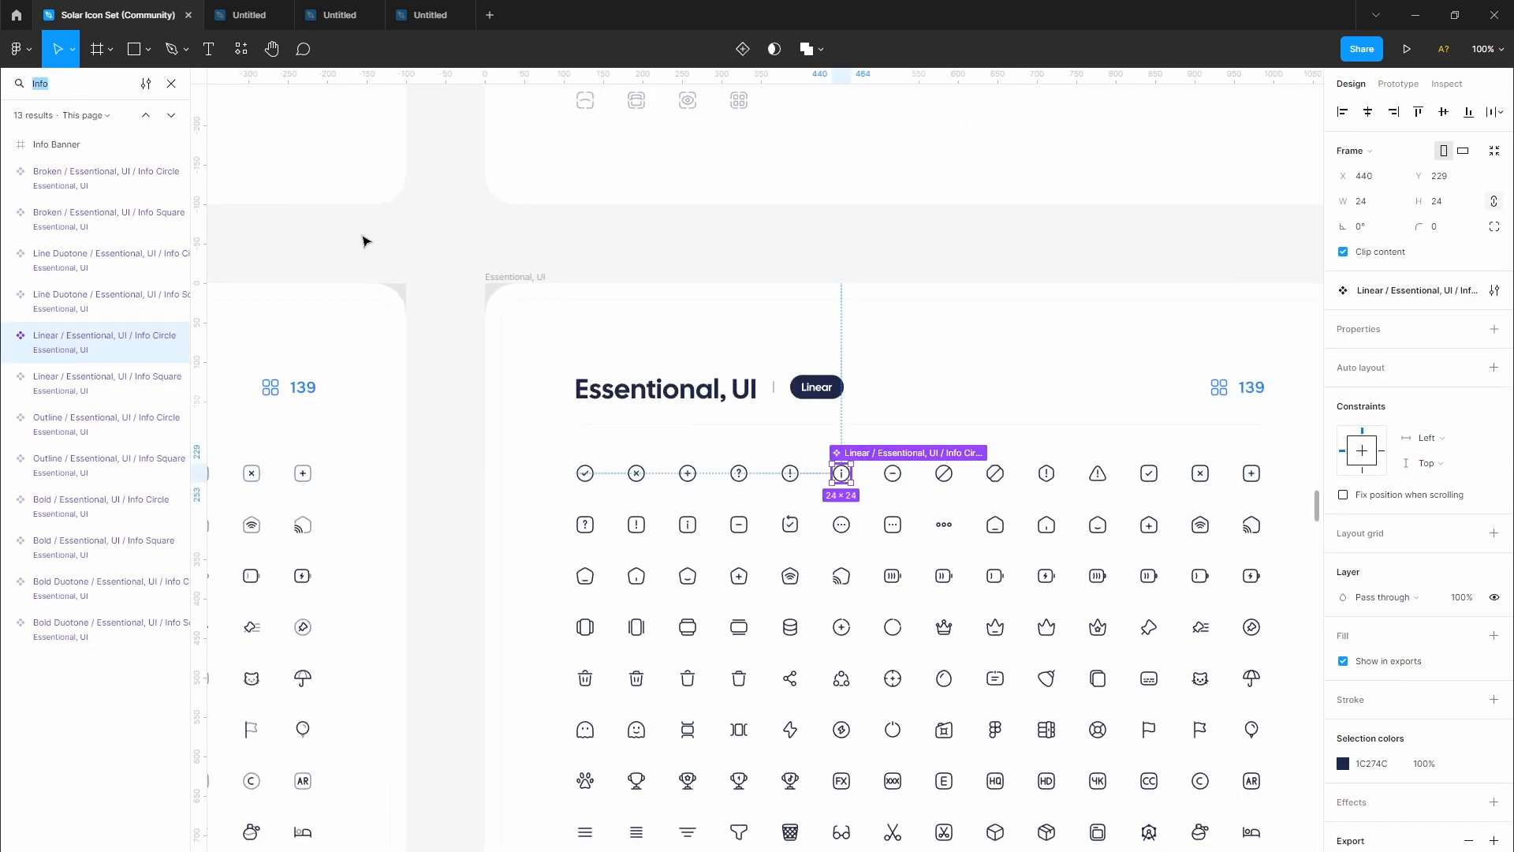
{"action": "left_click", "coordinate": [769, 498]}
{"action": "scroll", "coordinate": [771, 500], "scroll_direction": "up", "scroll_amount": 5}
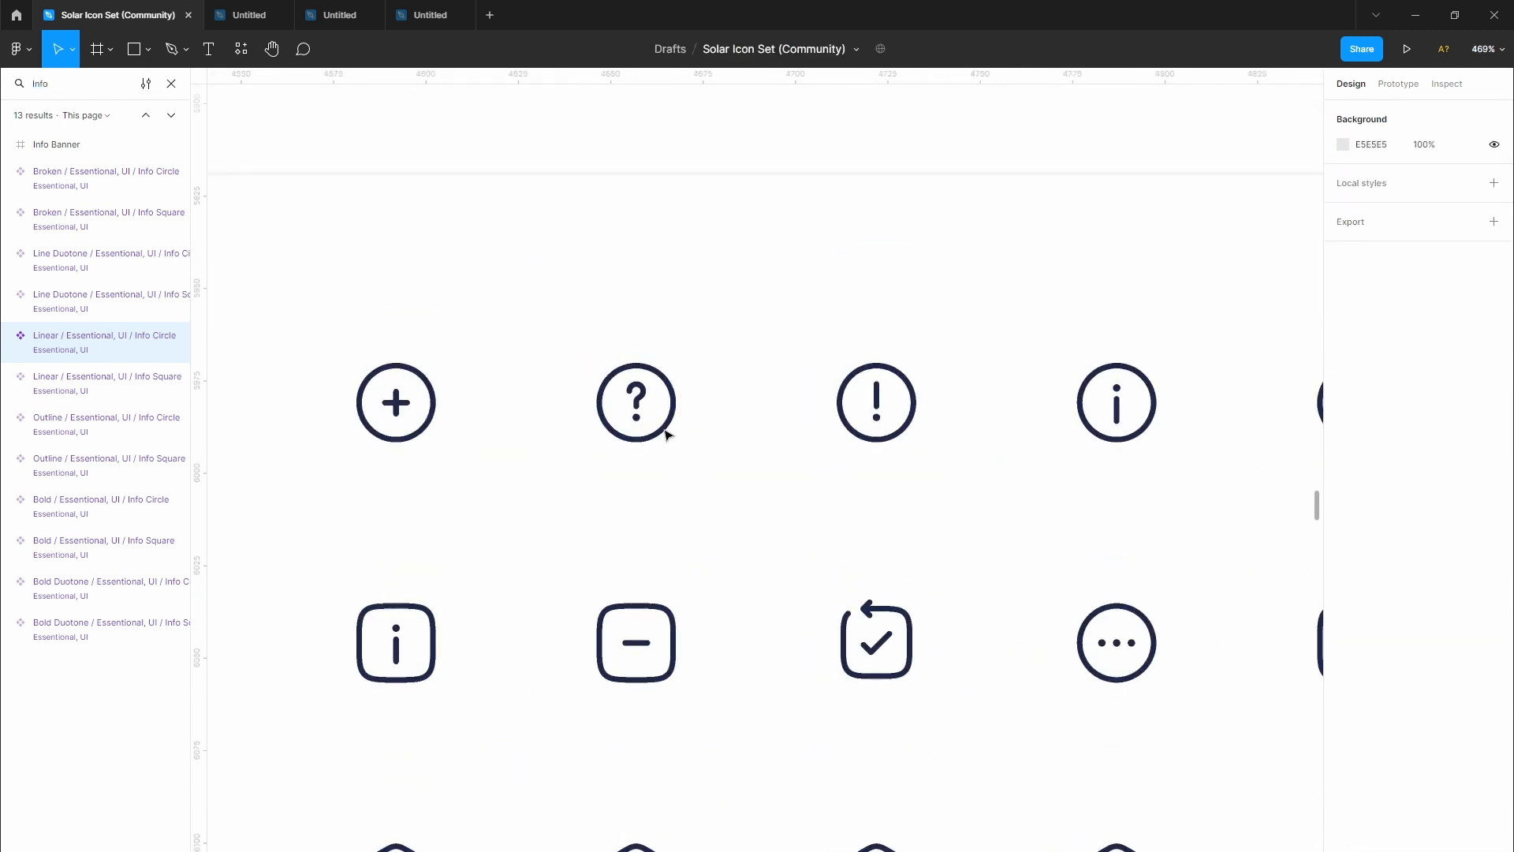
{"action": "left_click", "coordinate": [667, 434]}
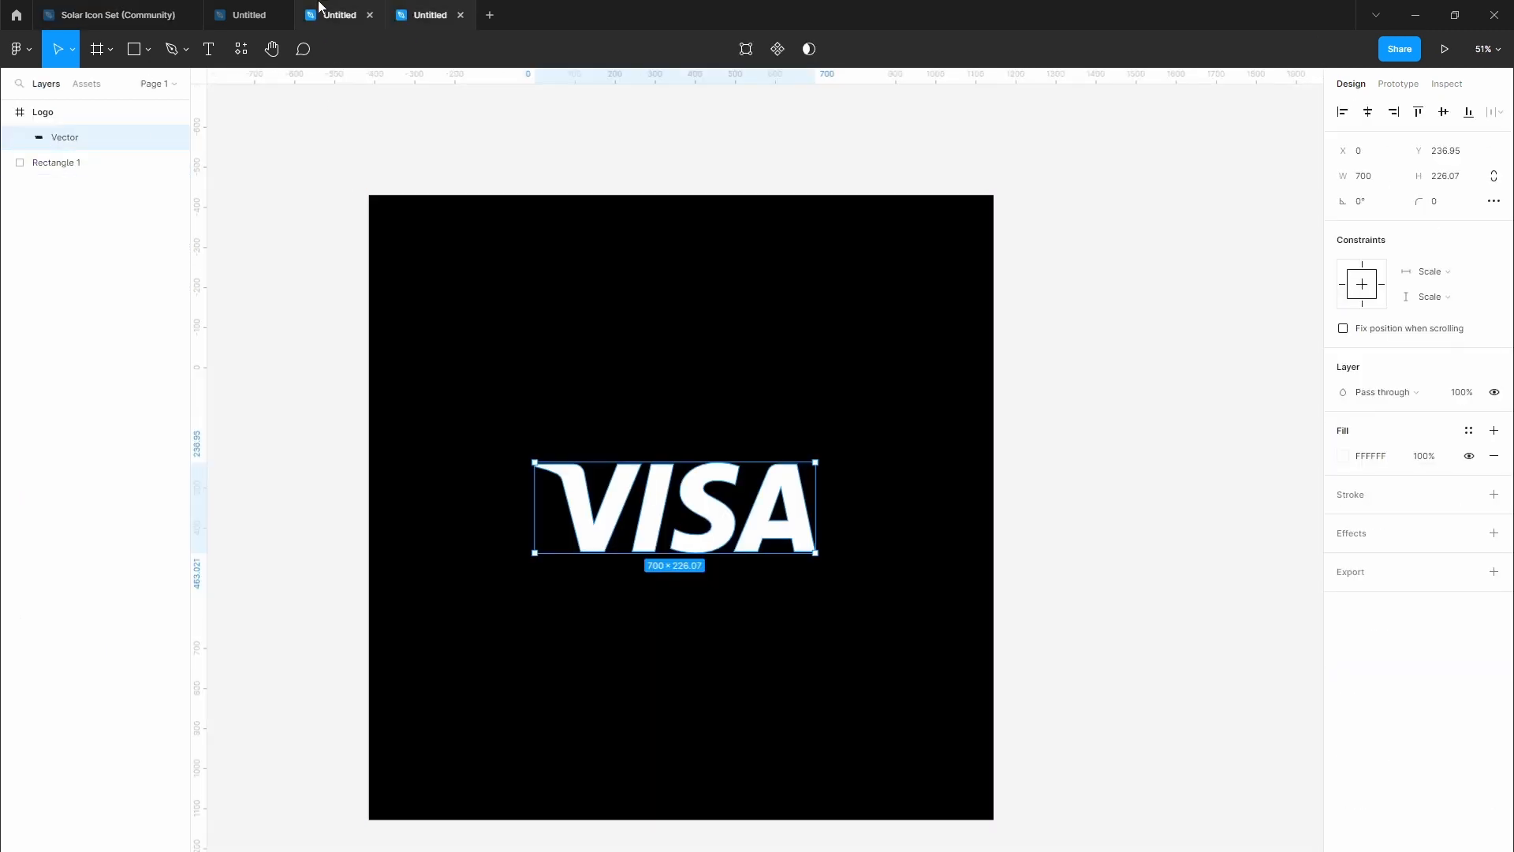
{"action": "left_click", "coordinate": [319, 15]}
{"action": "key", "text": "ctrl+v"}
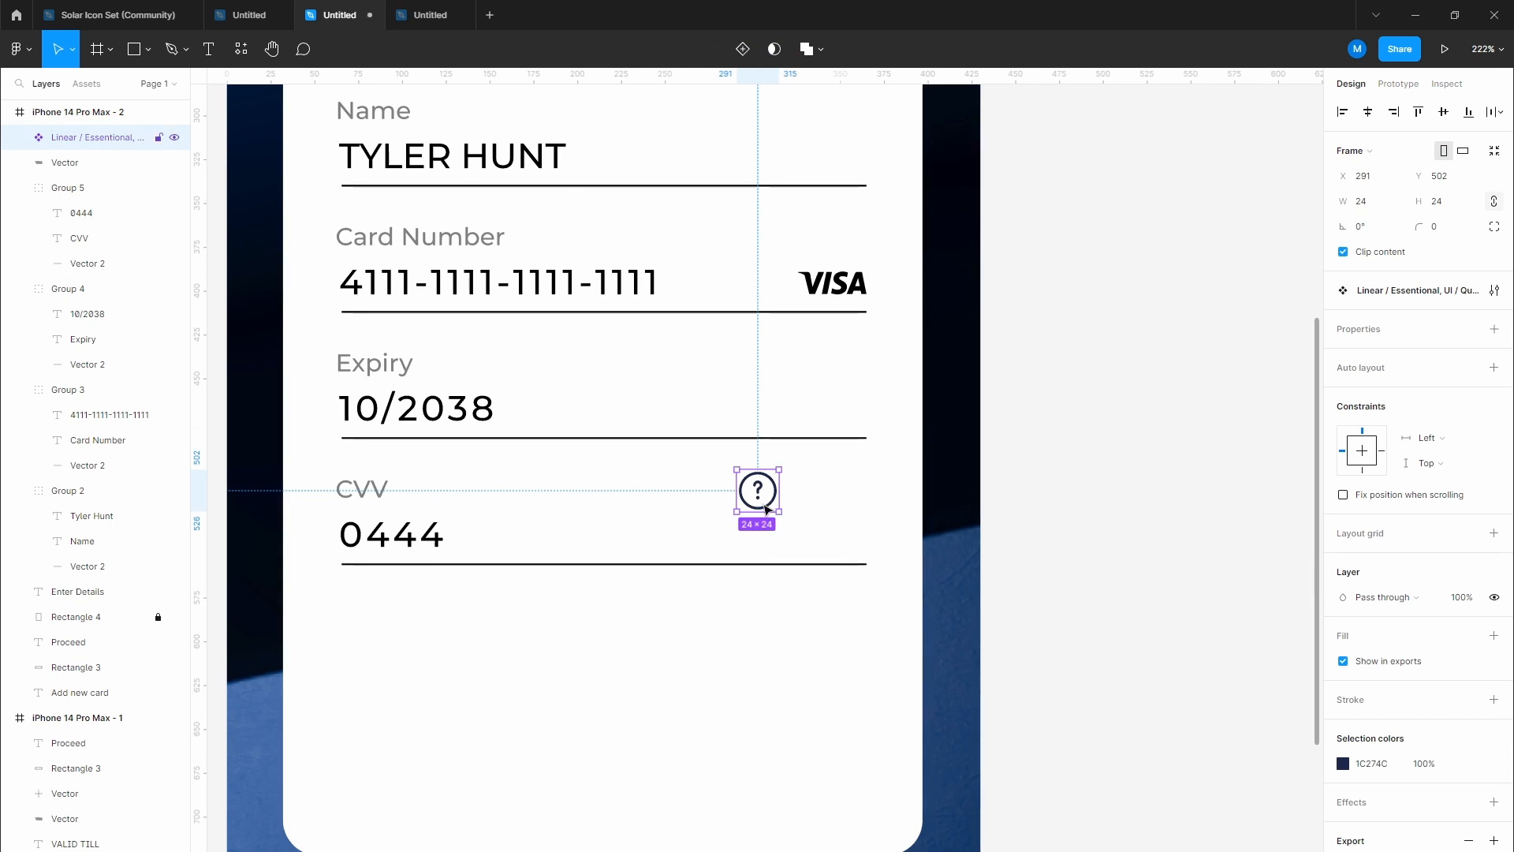
{"action": "left_click_drag", "start_coordinate": [777, 517], "coordinate": [851, 540]}
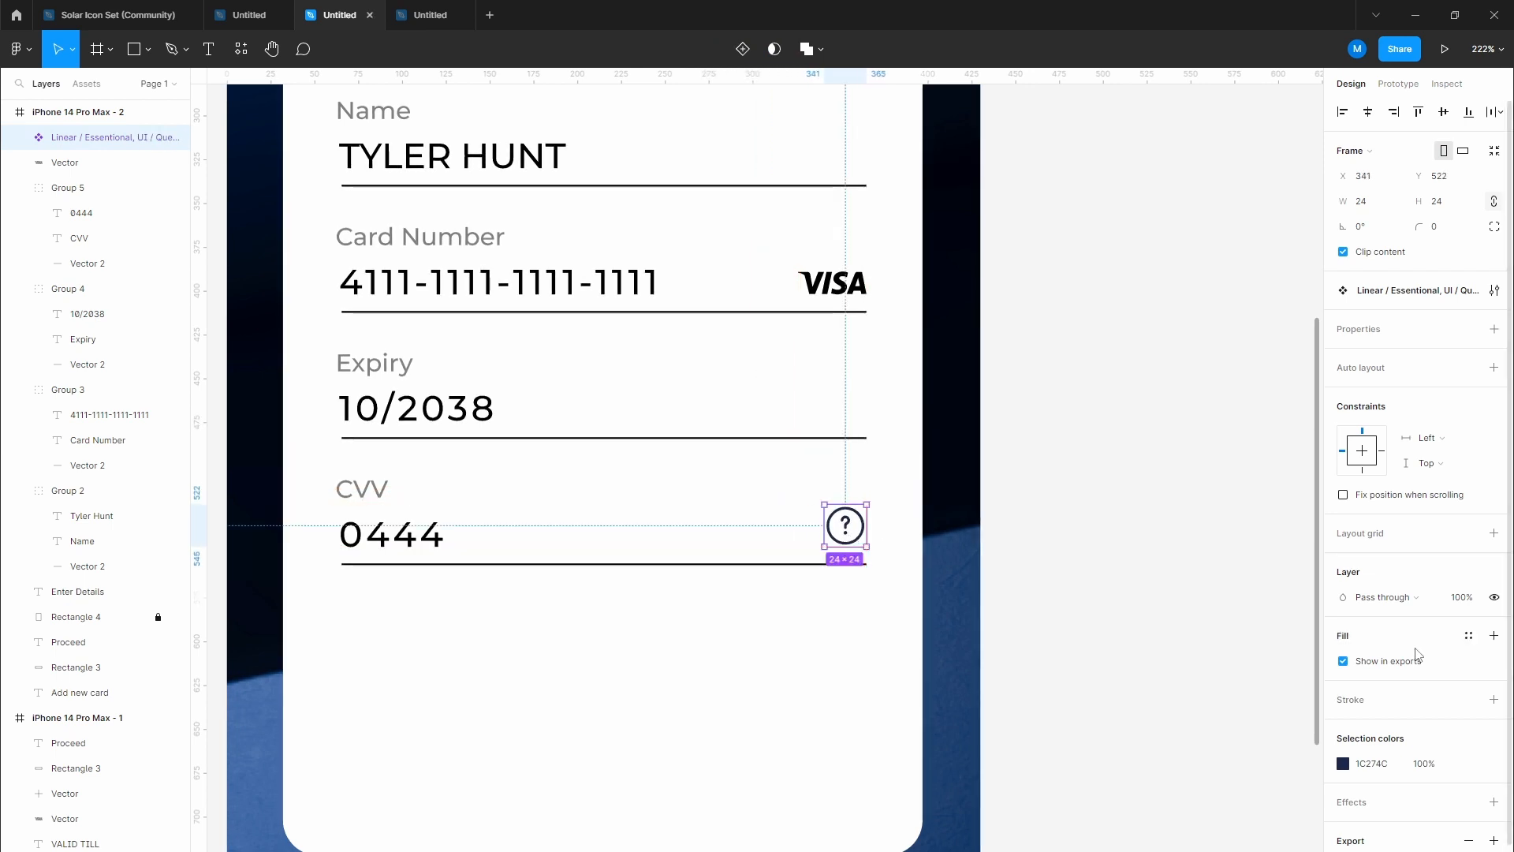
Step: Make the help icon's colour solid black (000000) at 100% opacity
{"action": "left_click", "coordinate": [1431, 765]}
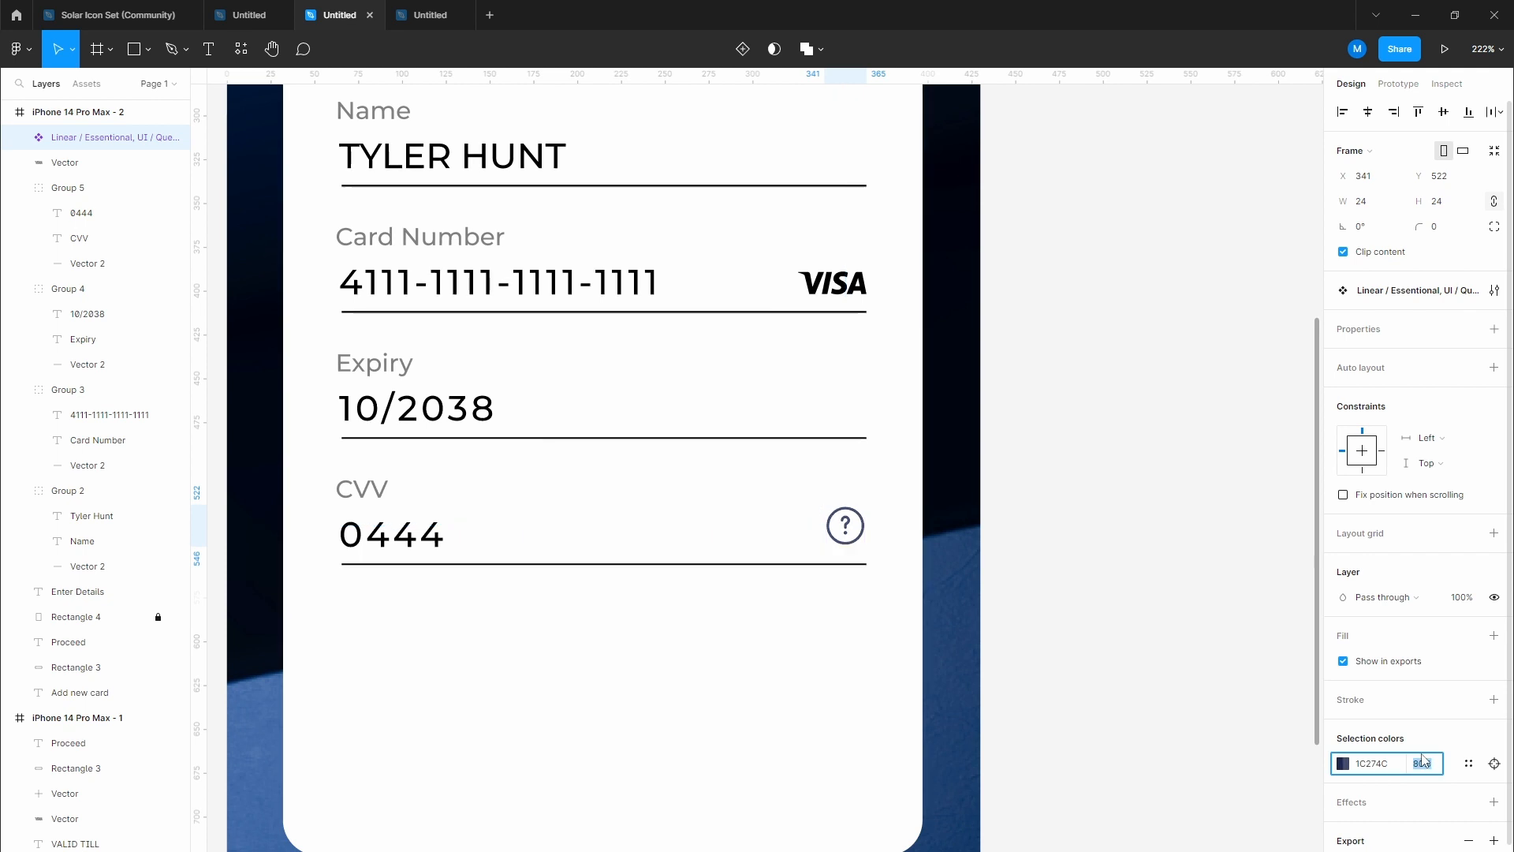
{"action": "type", "text": "50"}
{"action": "key", "text": "Return"}
{"action": "type", "text": "70"}
{"action": "key", "text": "Return"}
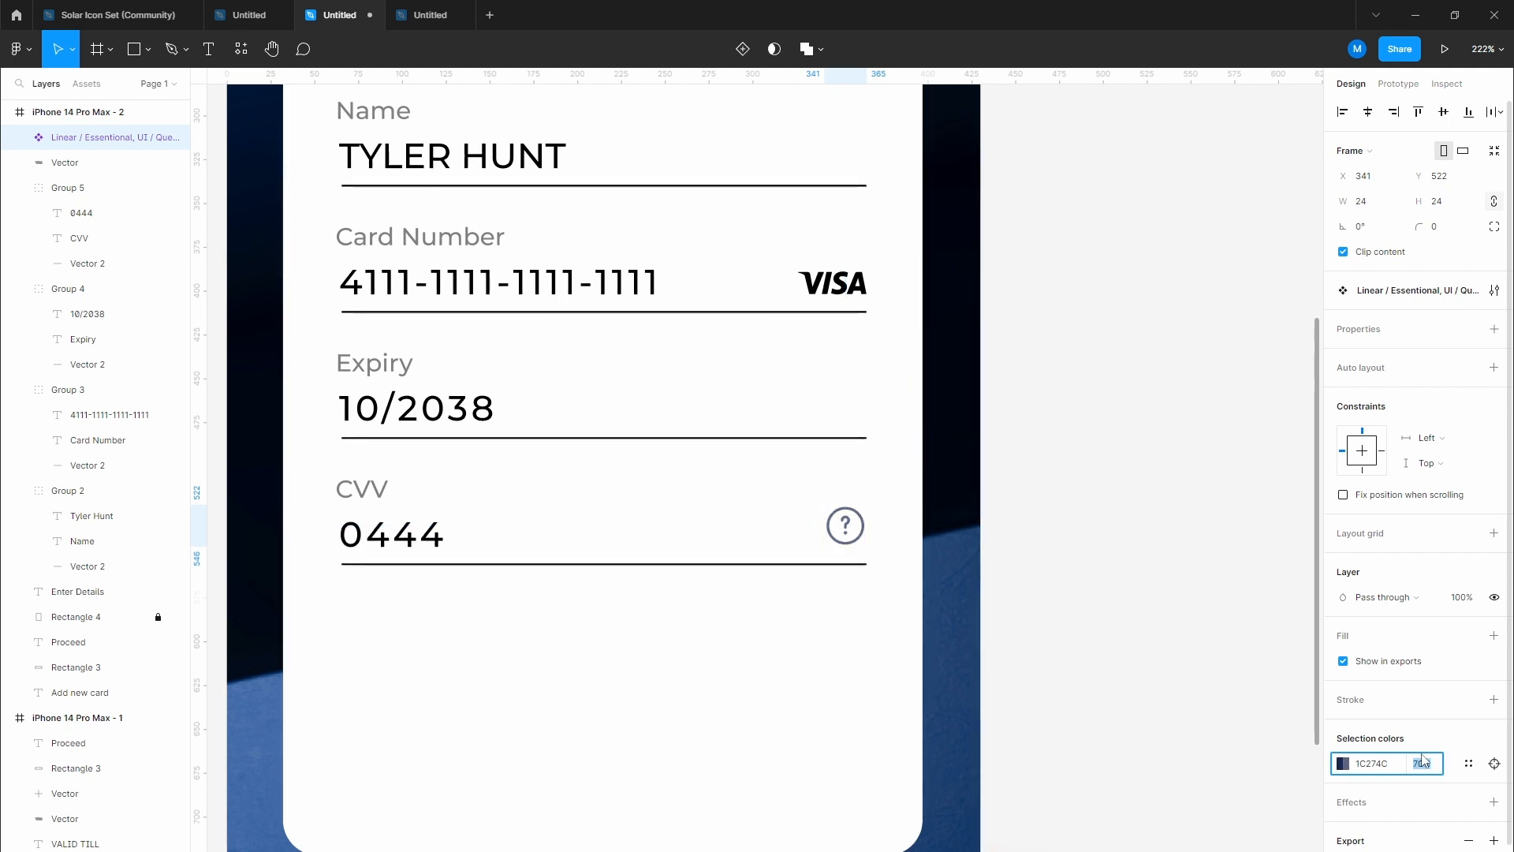
{"action": "scroll", "coordinate": [992, 636], "scroll_direction": "up", "scroll_amount": 5}
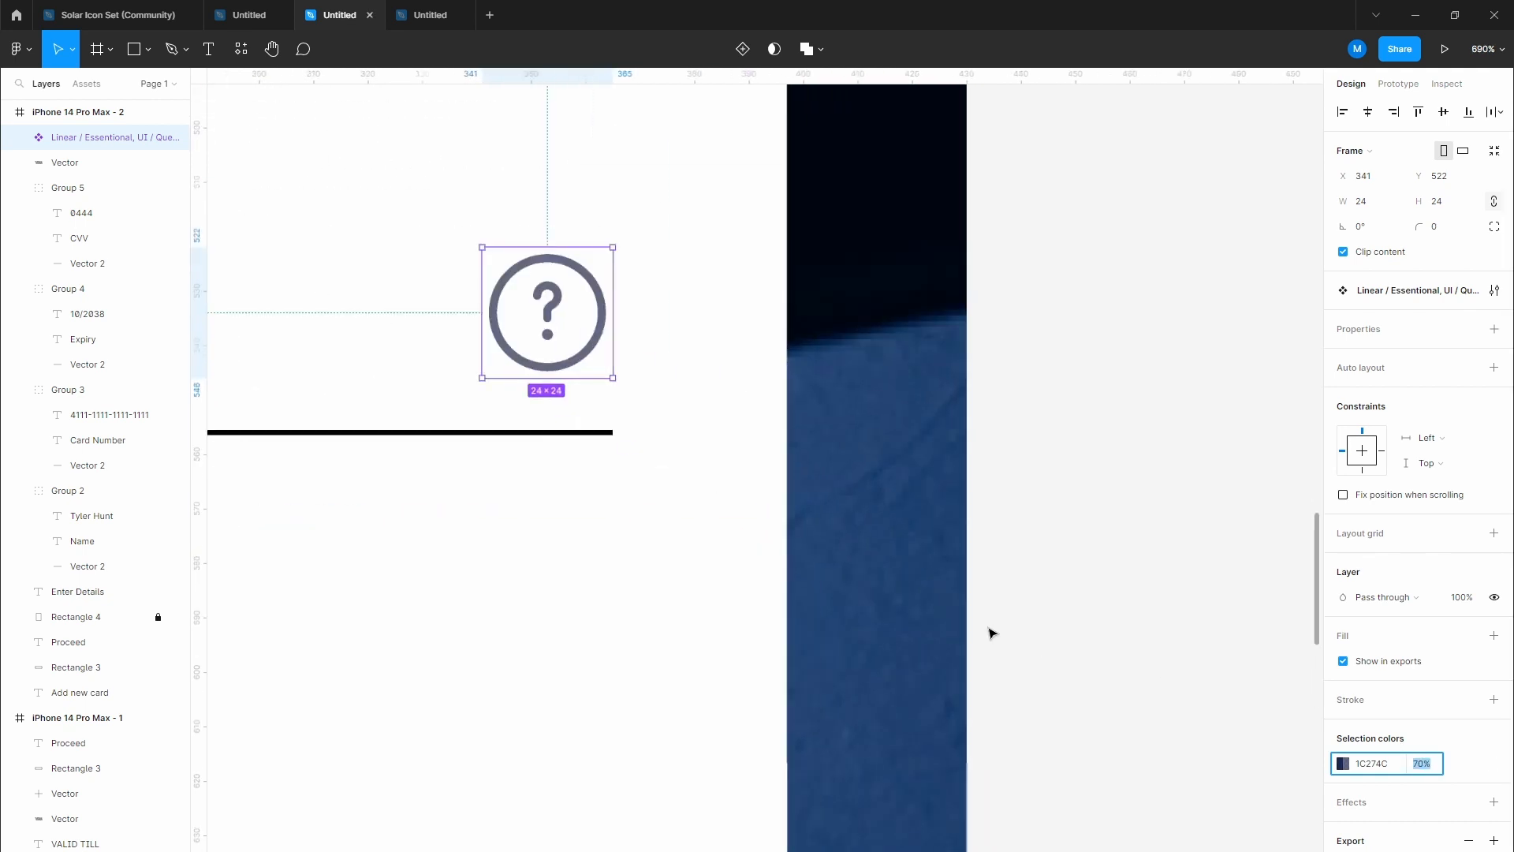
{"action": "key", "text": "BackSpace"}
{"action": "scroll", "coordinate": [493, 278], "scroll_direction": "up", "scroll_amount": 3}
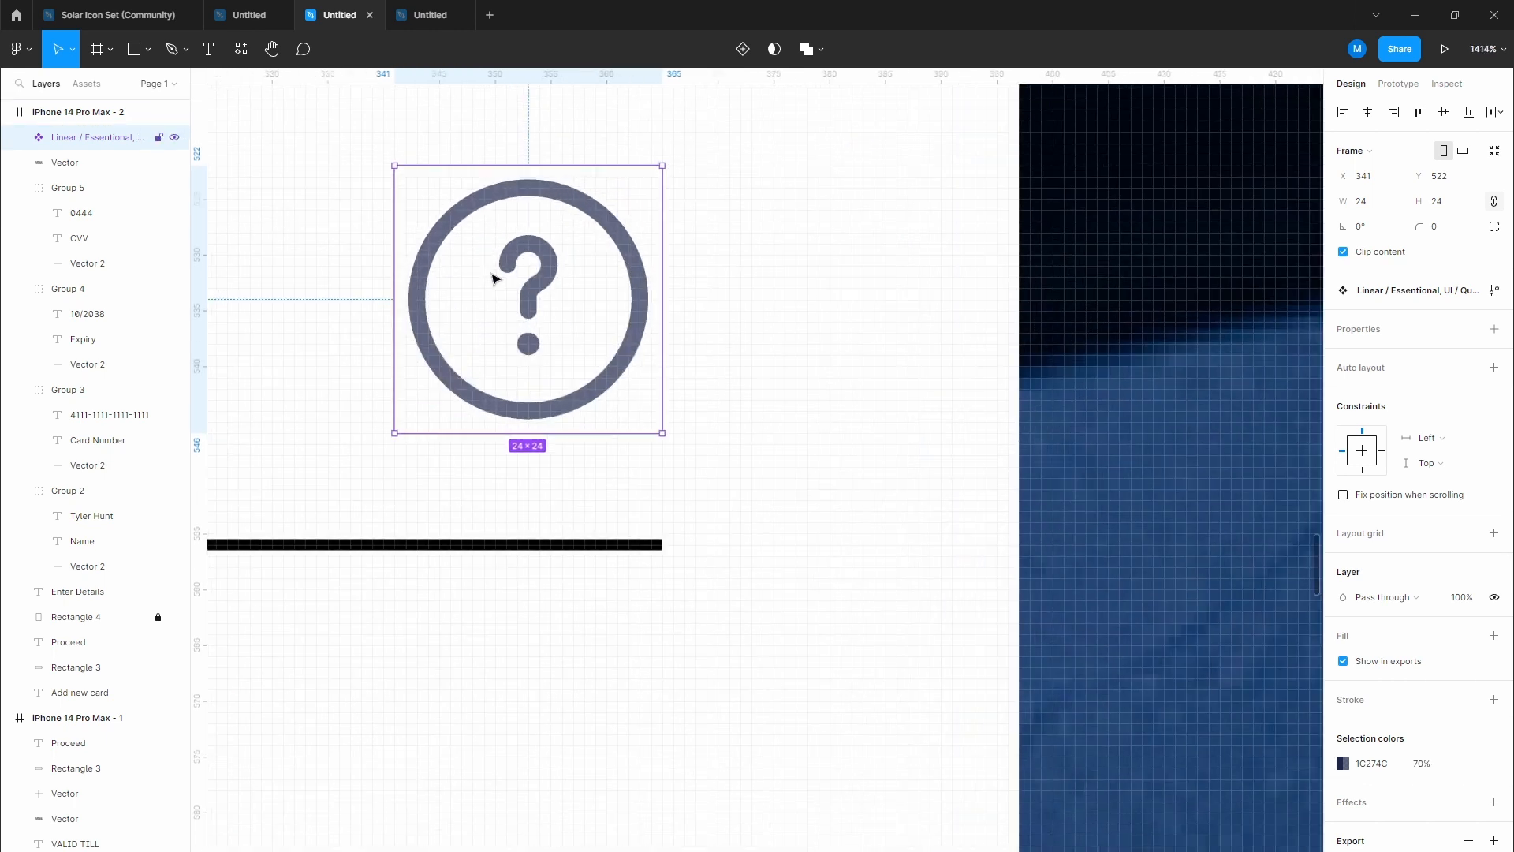
{"action": "left_click", "coordinate": [1344, 765]}
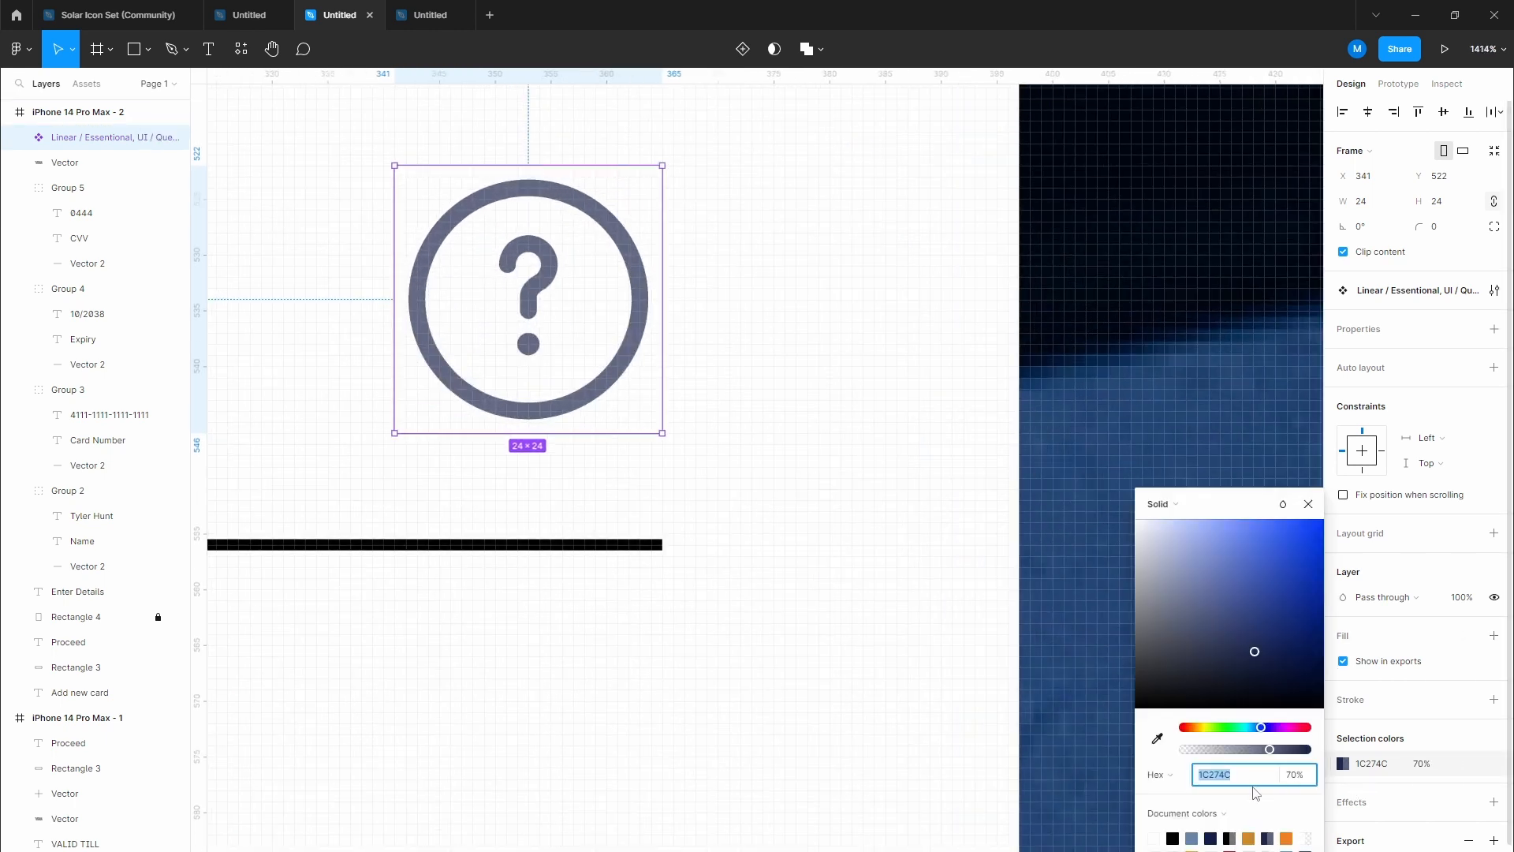
{"action": "left_click_drag", "start_coordinate": [1270, 752], "coordinate": [1319, 753]}
{"action": "left_click", "coordinate": [1136, 708]}
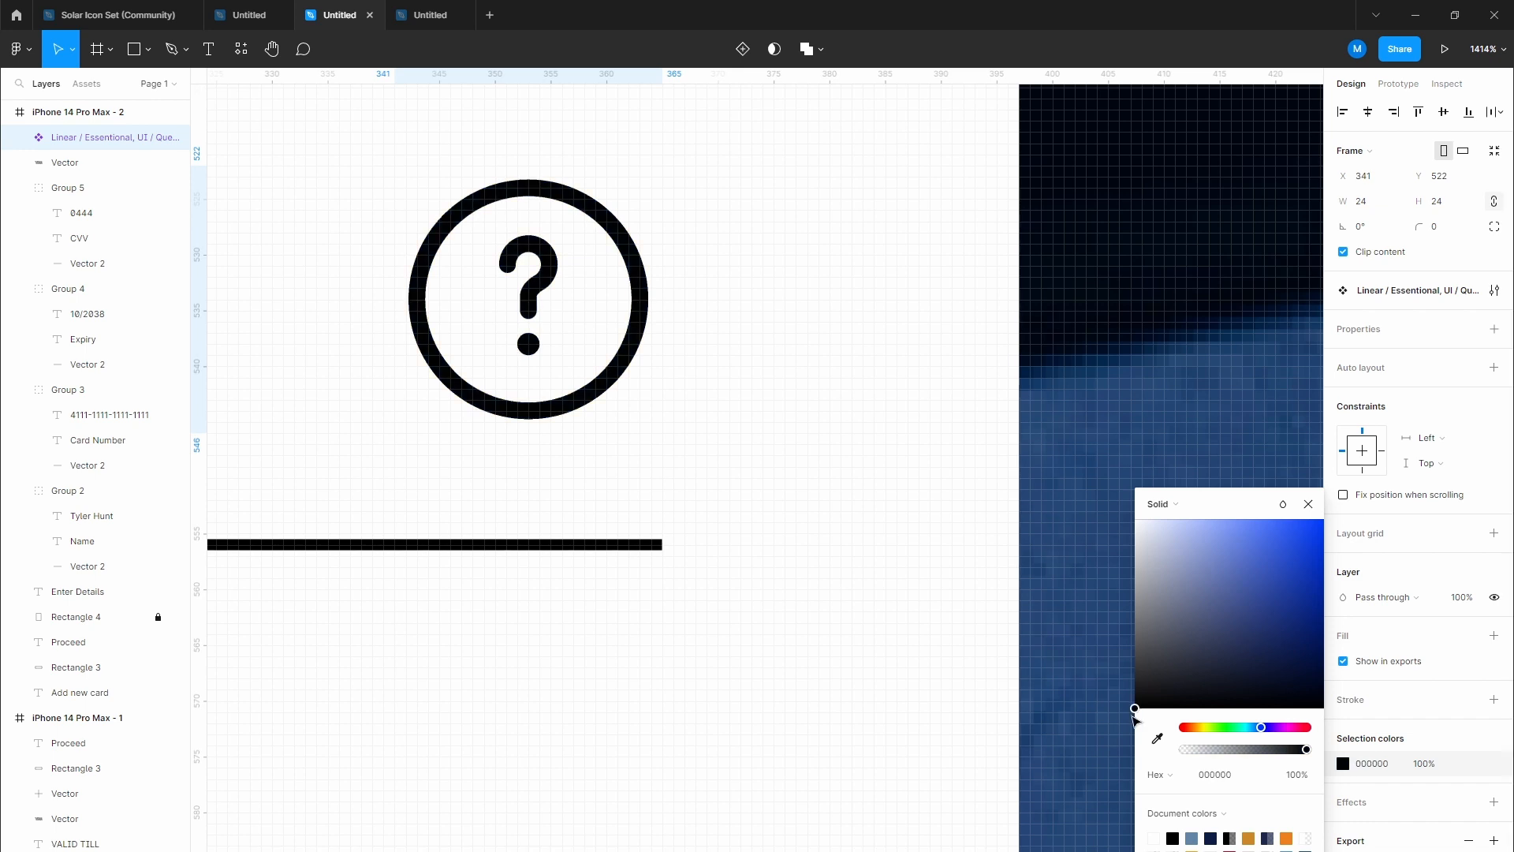
Step: Shrink the help icon from 24 to 21 pixels
{"action": "left_click_drag", "start_coordinate": [531, 165], "coordinate": [532, 195]}
{"action": "left_click", "coordinate": [764, 406]}
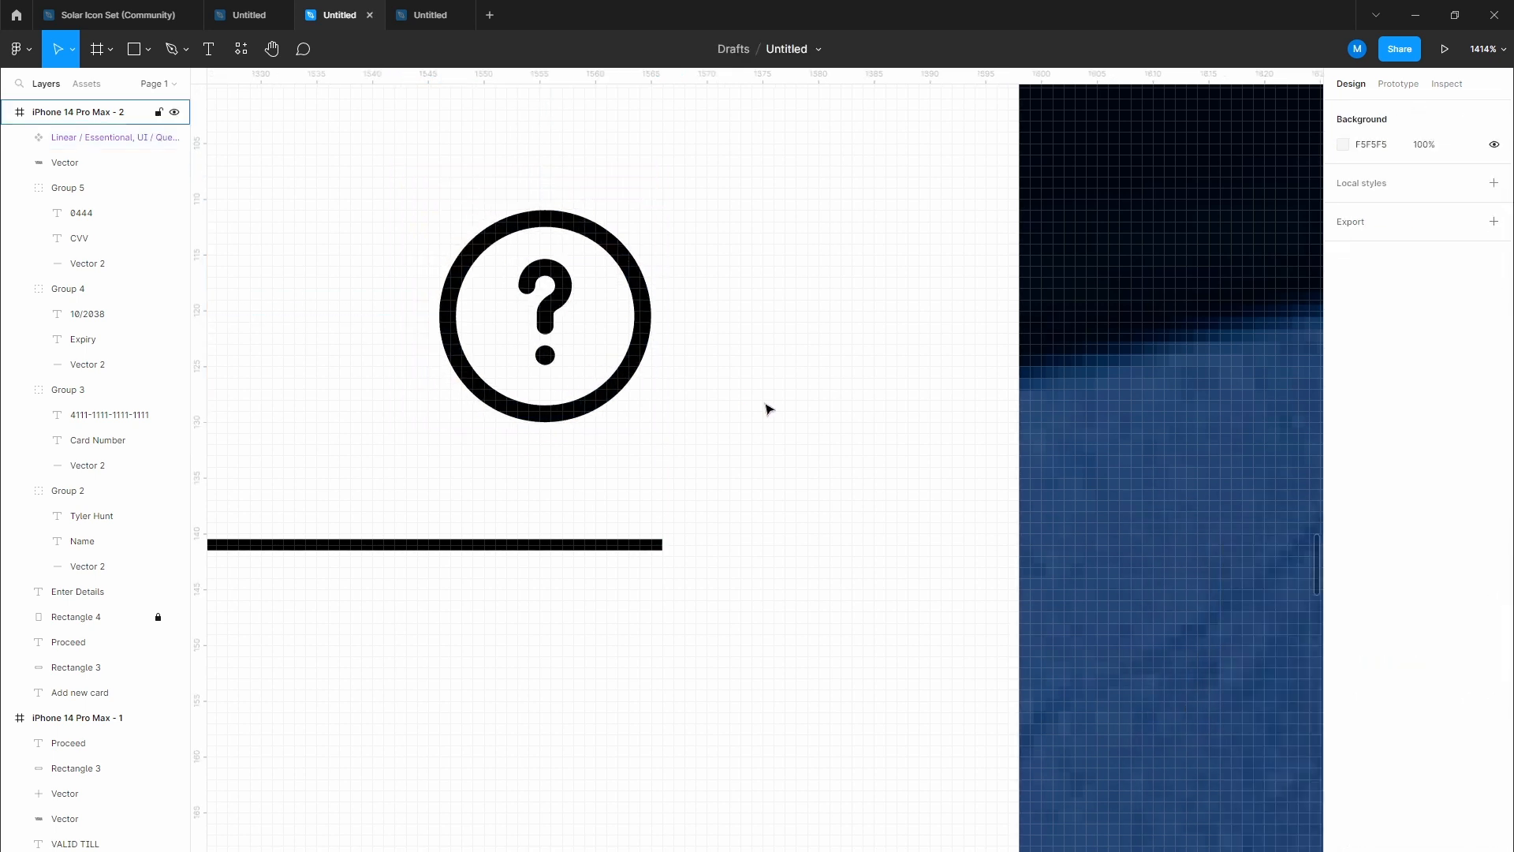
{"action": "scroll", "coordinate": [763, 405], "scroll_direction": "down", "scroll_amount": 10}
{"action": "left_click_drag", "start_coordinate": [656, 414], "coordinate": [689, 534]}
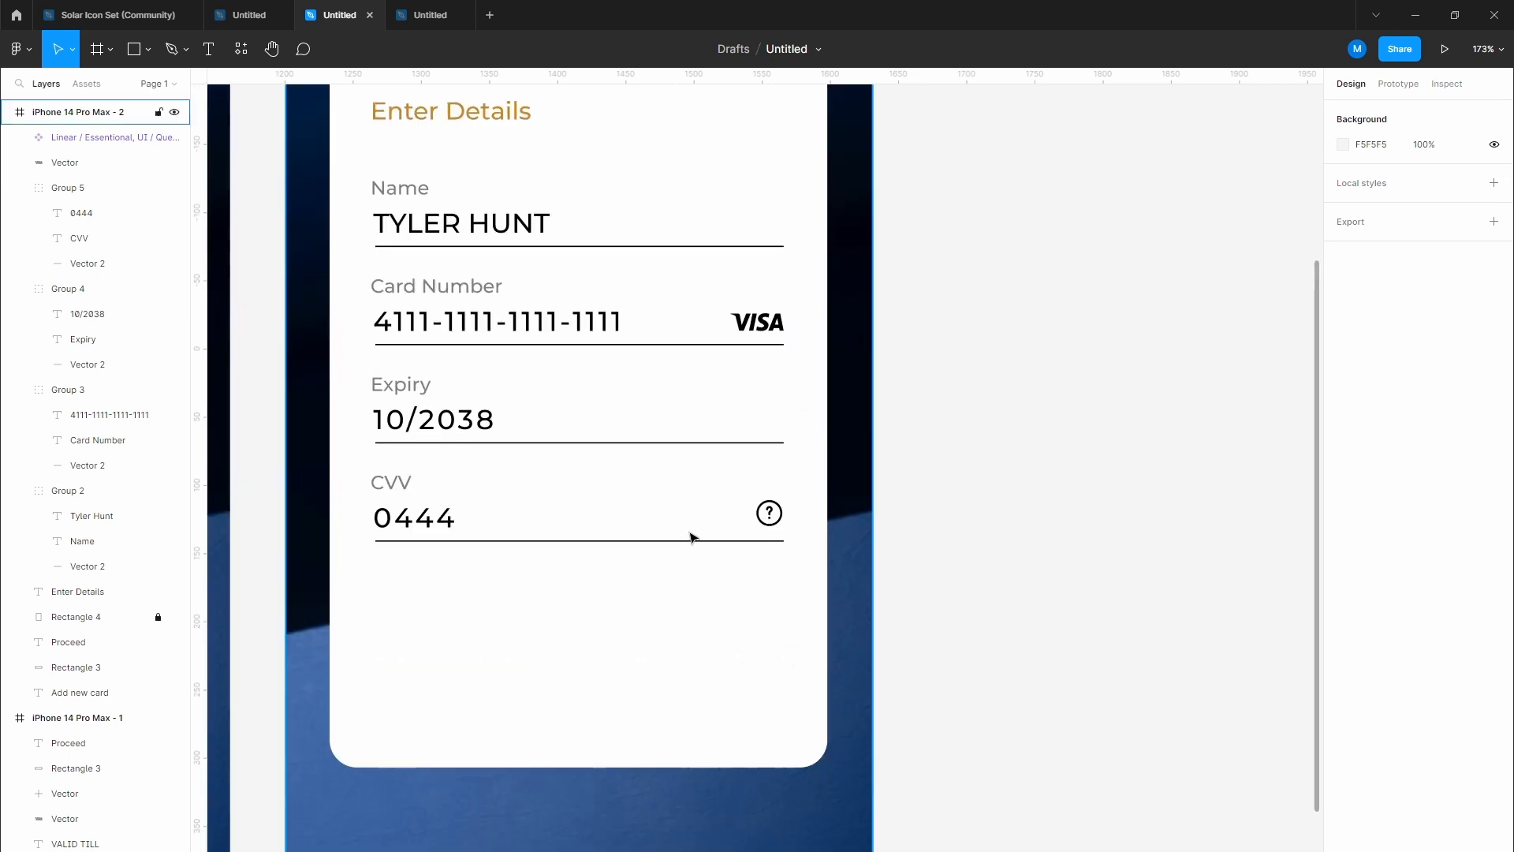
{"action": "scroll", "coordinate": [691, 534], "scroll_direction": "up", "scroll_amount": 1}
{"action": "left_click_drag", "start_coordinate": [576, 541], "coordinate": [559, 423]}
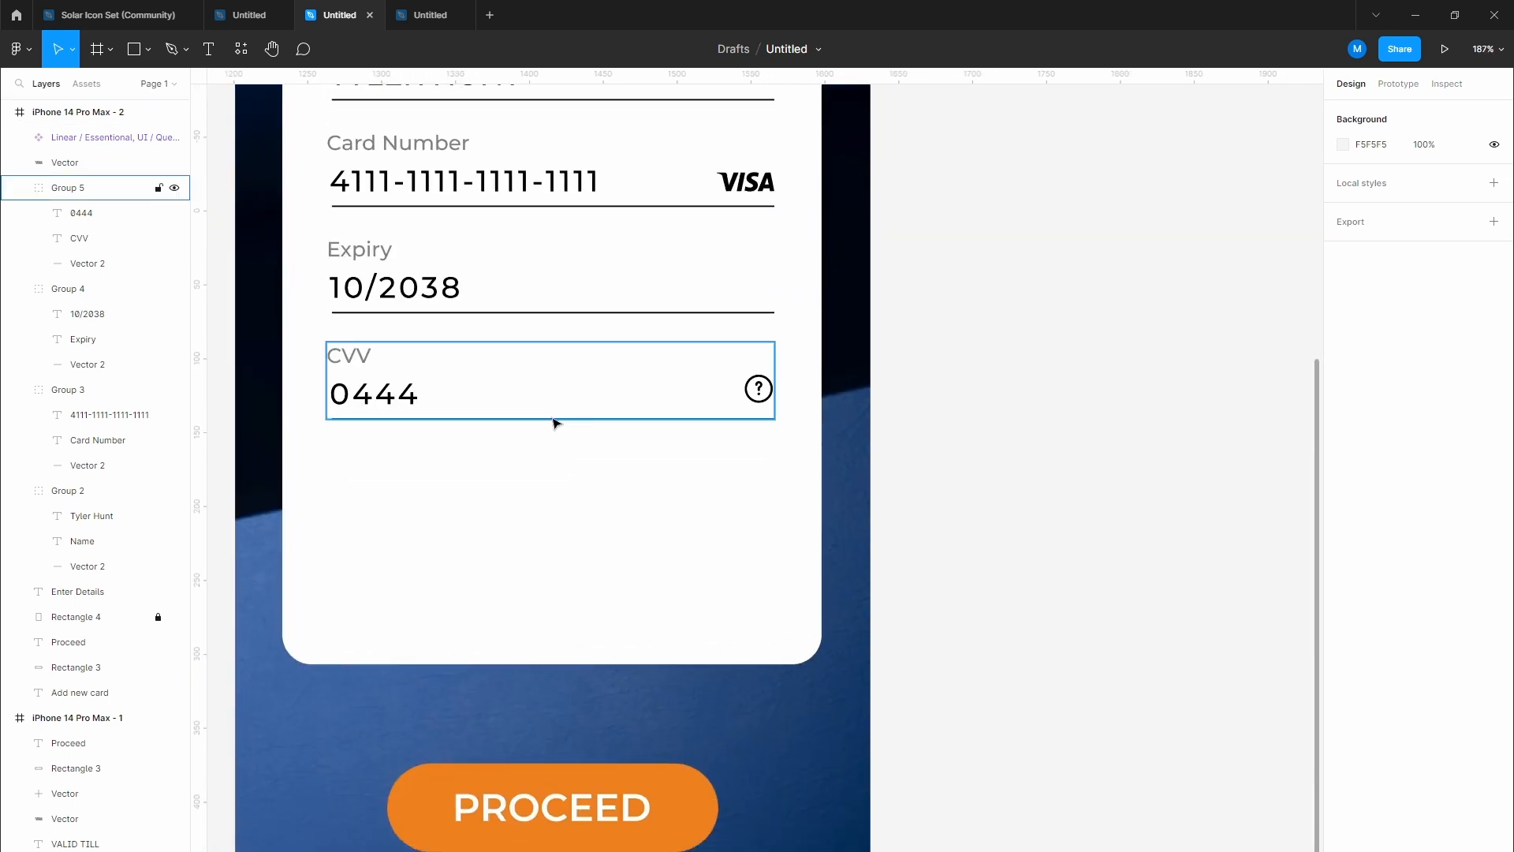
Step: Copy the gold Enter Details heading below the CVV field and change it to 'Are you agree'
{"action": "left_click_drag", "start_coordinate": [414, 215], "coordinate": [443, 354]}
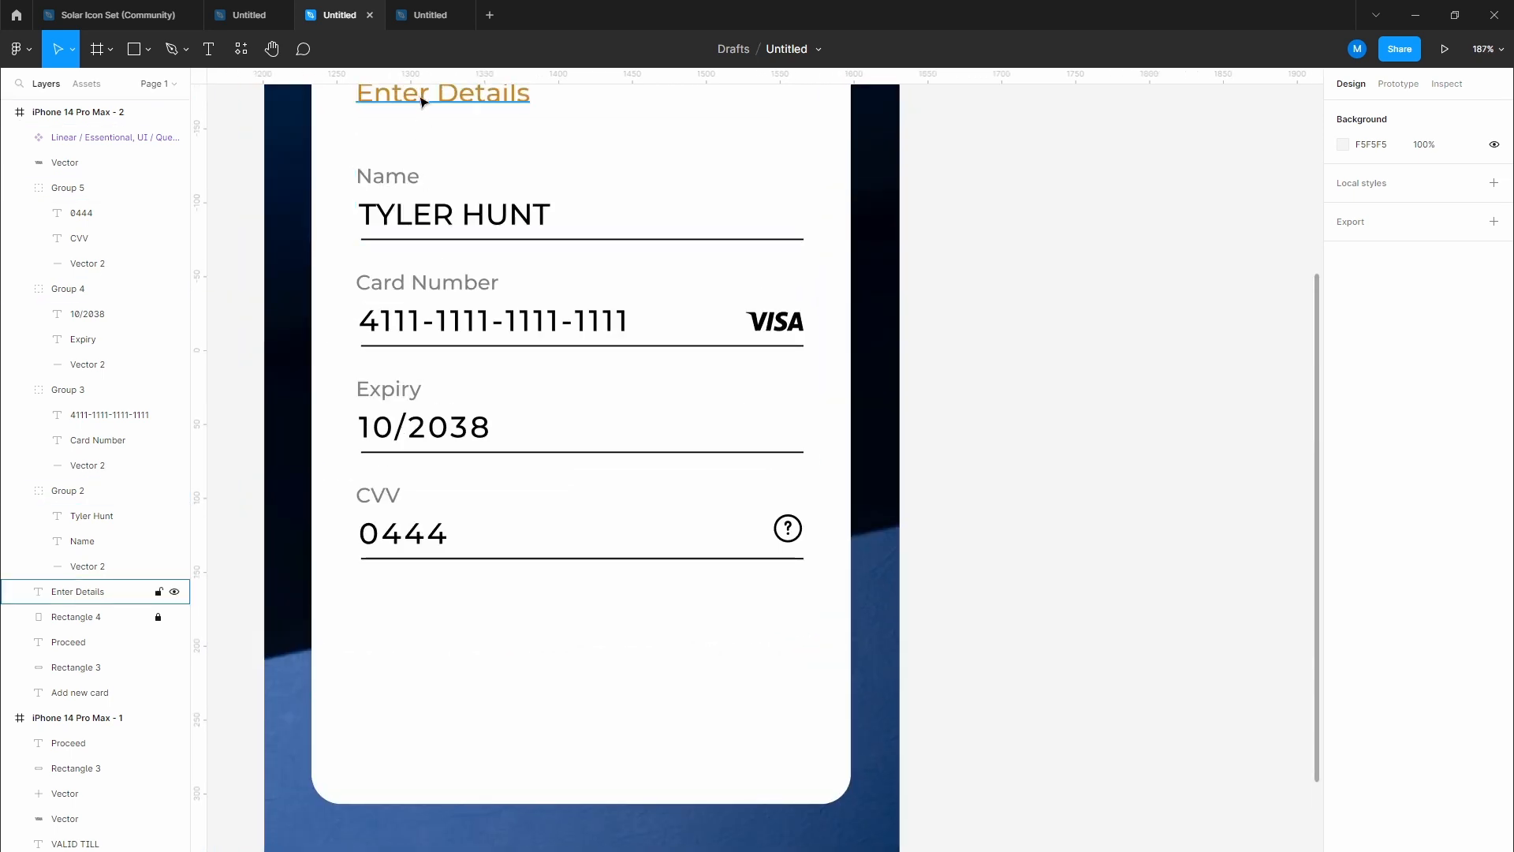
{"action": "left_click_drag", "start_coordinate": [426, 93], "coordinate": [423, 634]}
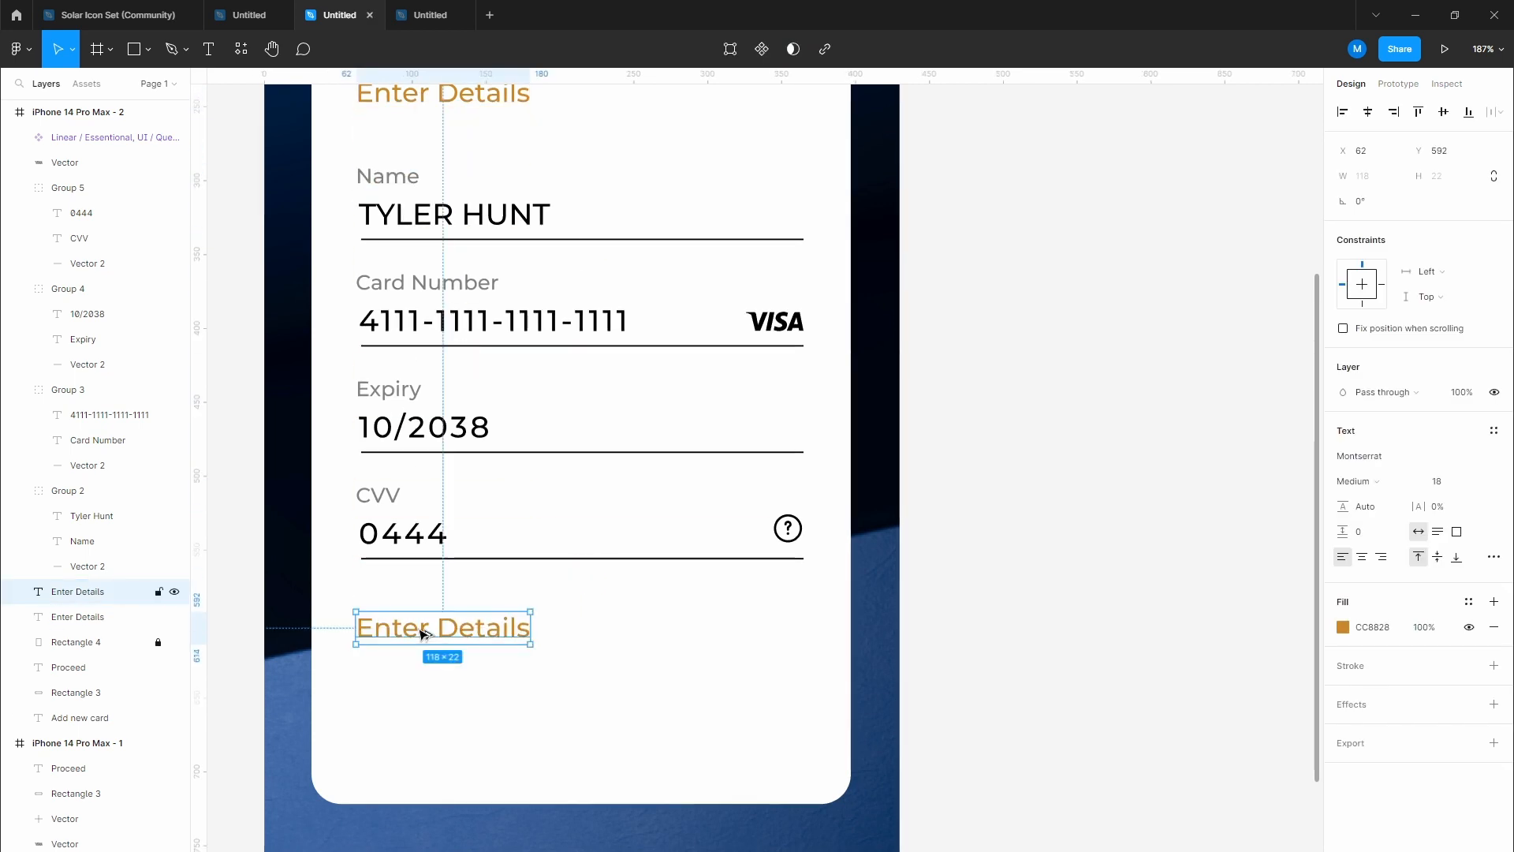
{"action": "double_click", "coordinate": [424, 633]}
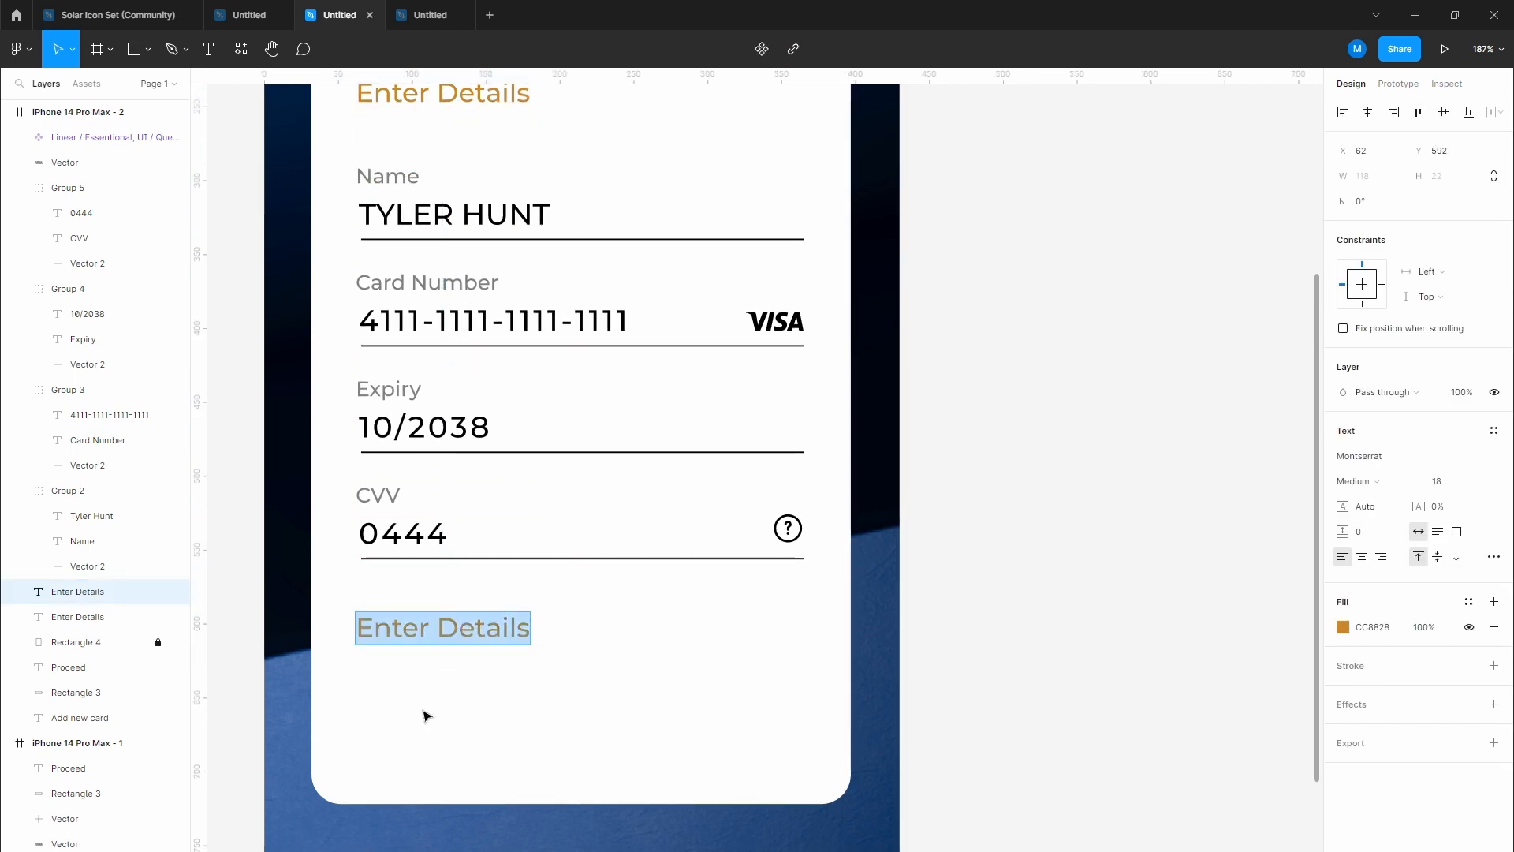
{"action": "type", "text": "Are you"}
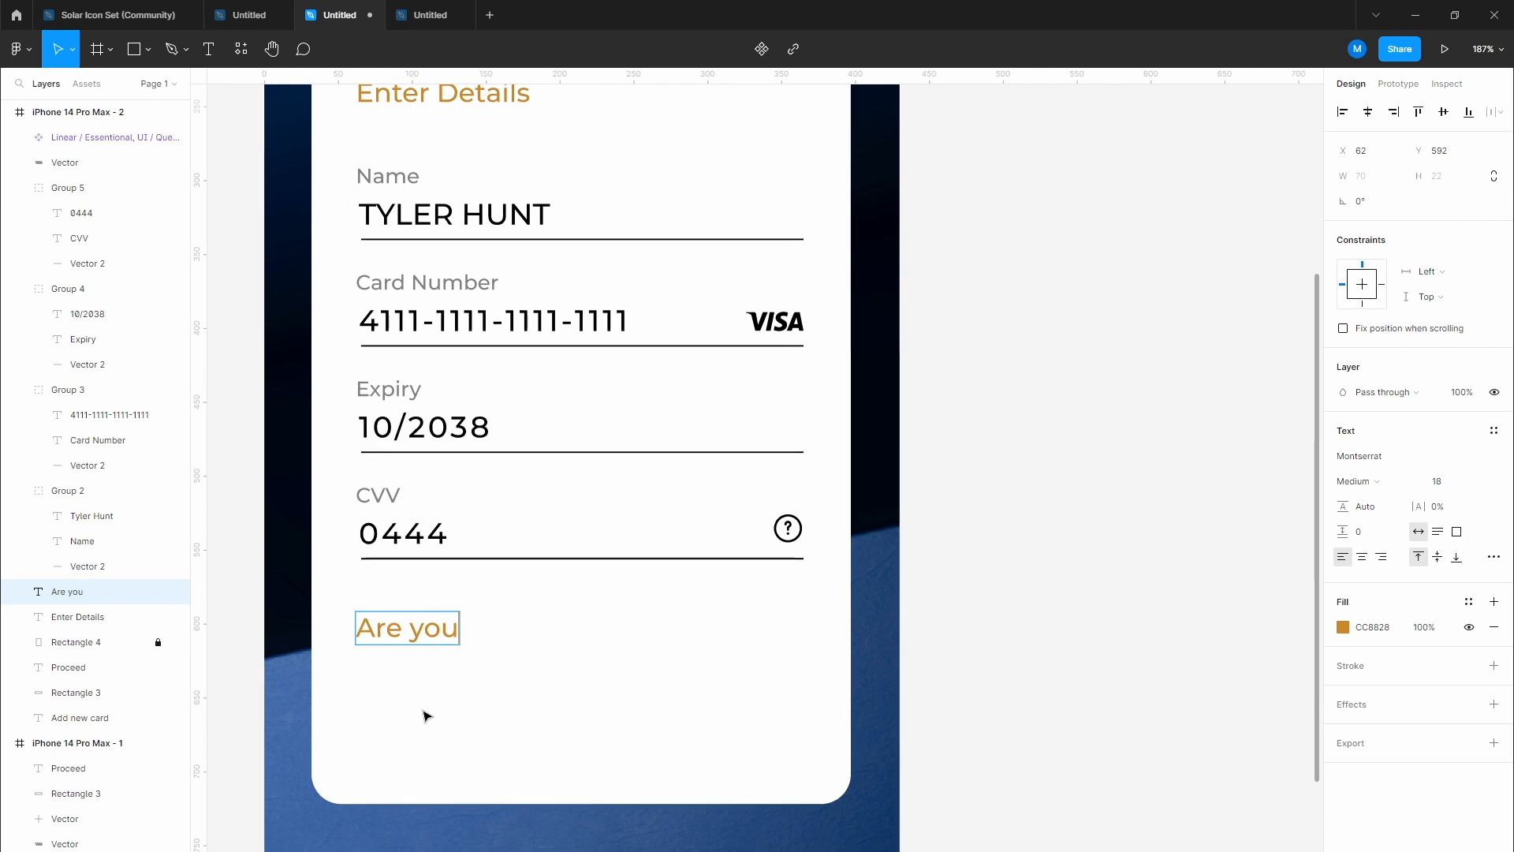
{"action": "type", "text": " agree w"}
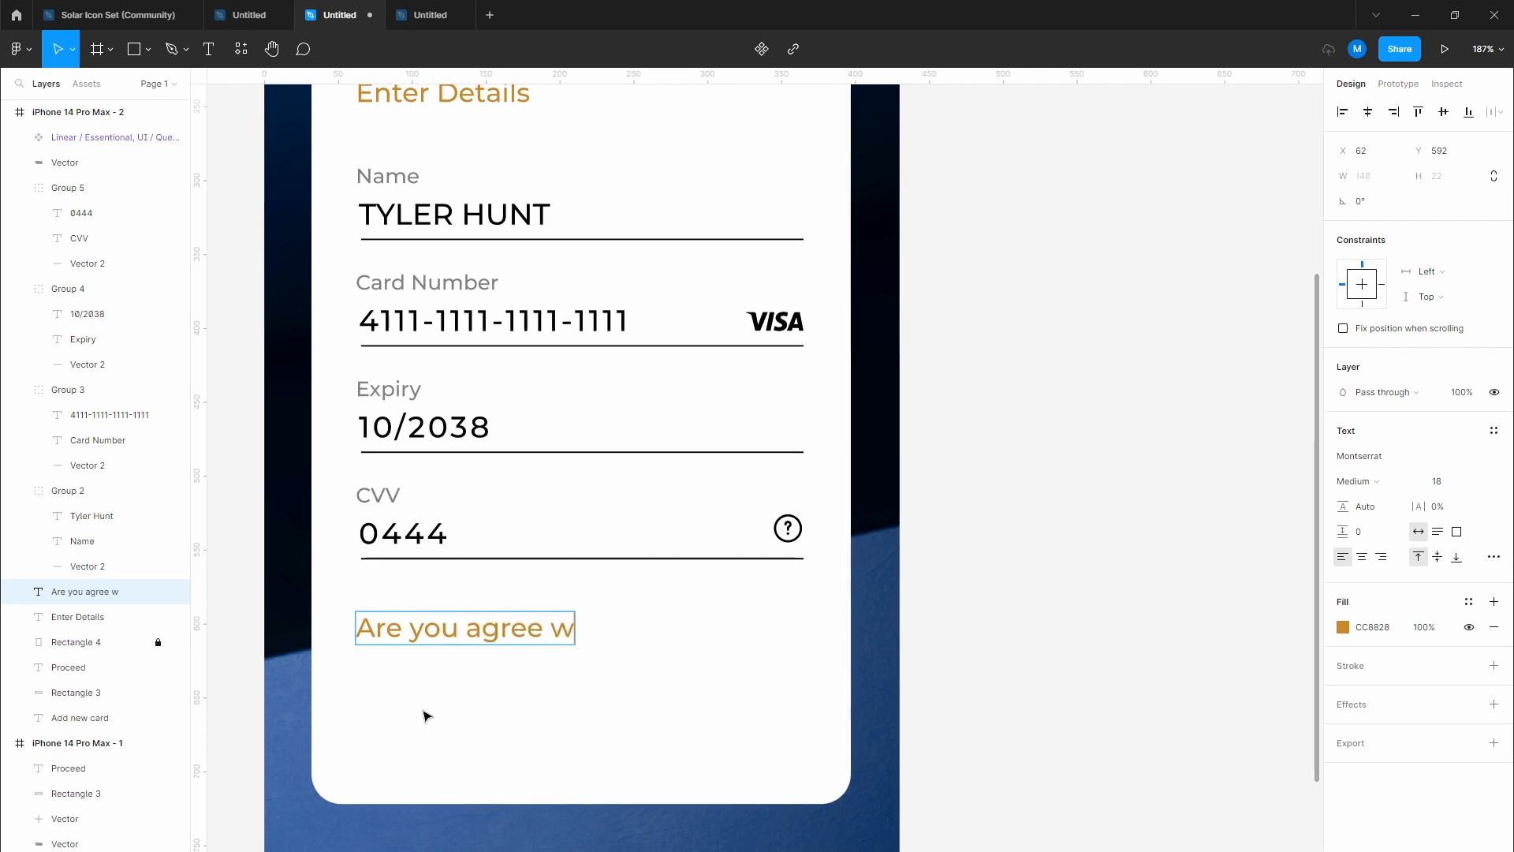
{"action": "type", "text": "ith"}
{"action": "key", "text": "BackSpace"}
{"action": "key", "text": "BackSpace"}
{"action": "key", "text": "BackSpace"}
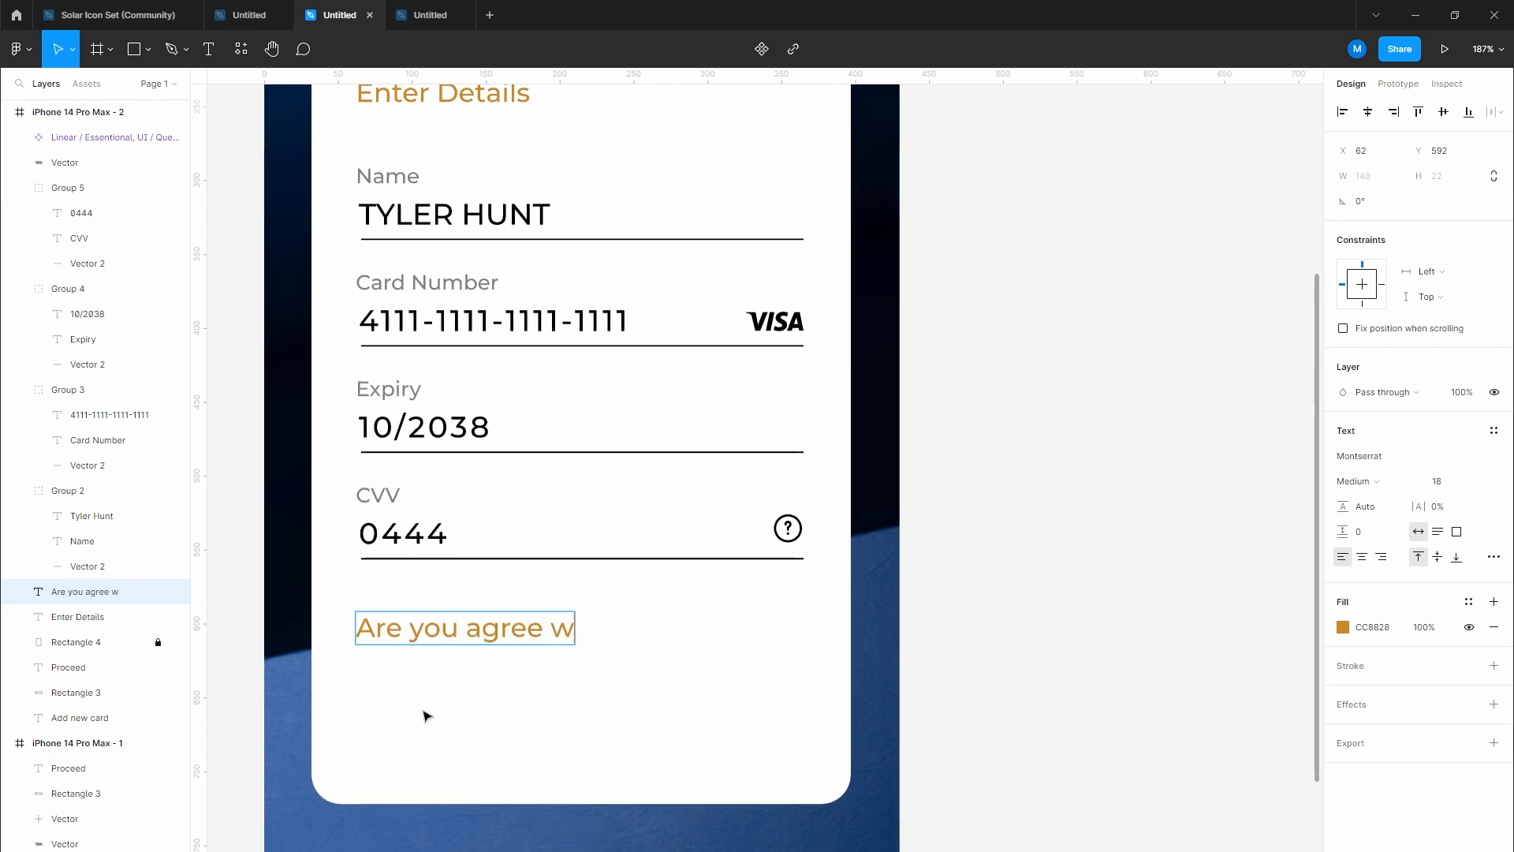
{"action": "key", "text": "ctrl+a"}
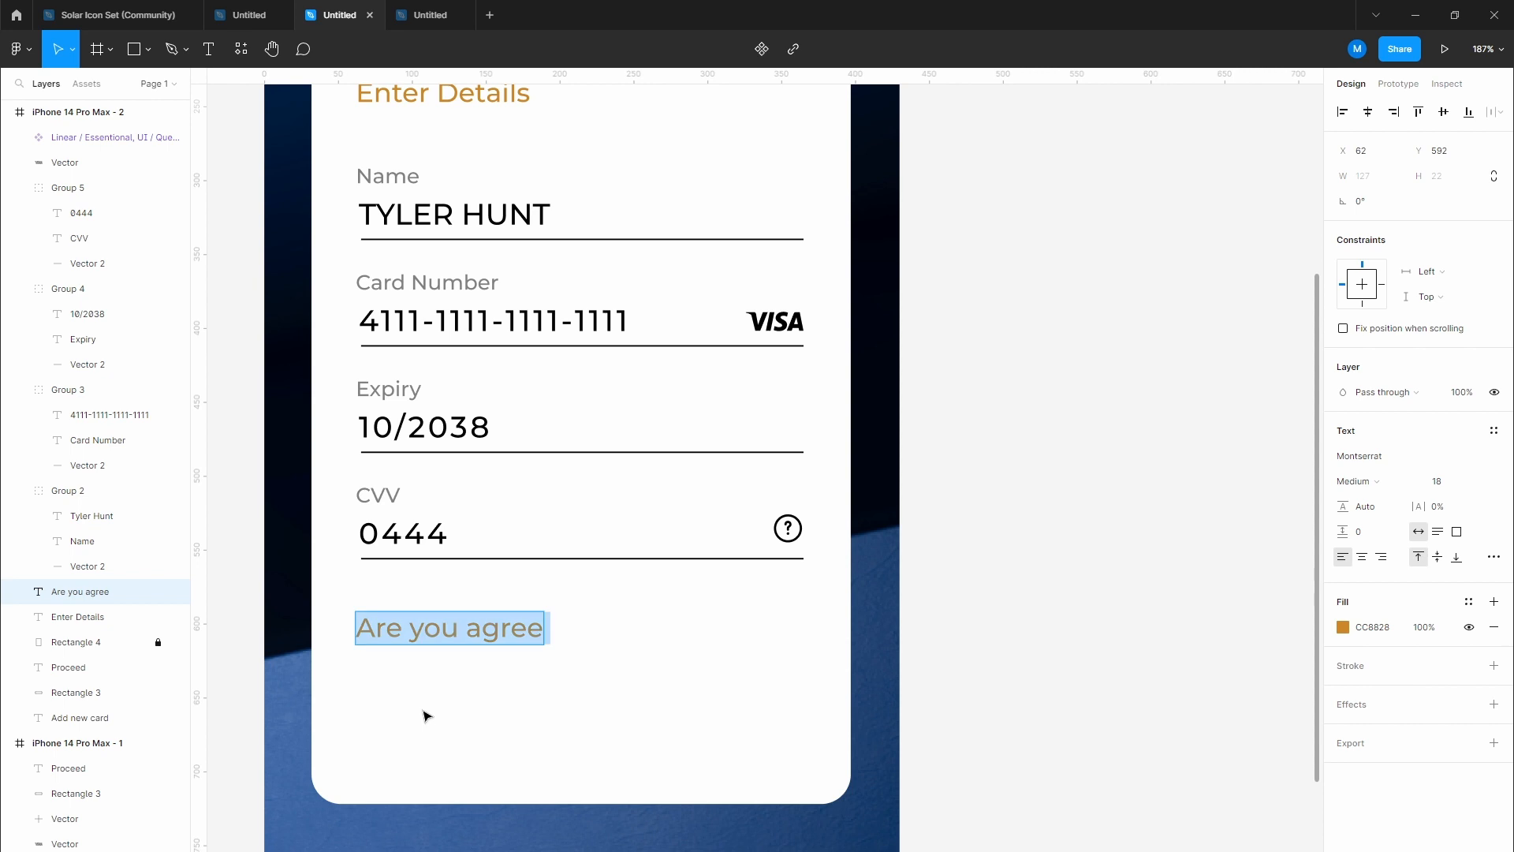
{"action": "left_click", "coordinate": [428, 715]}
{"action": "left_click", "coordinate": [585, 700]}
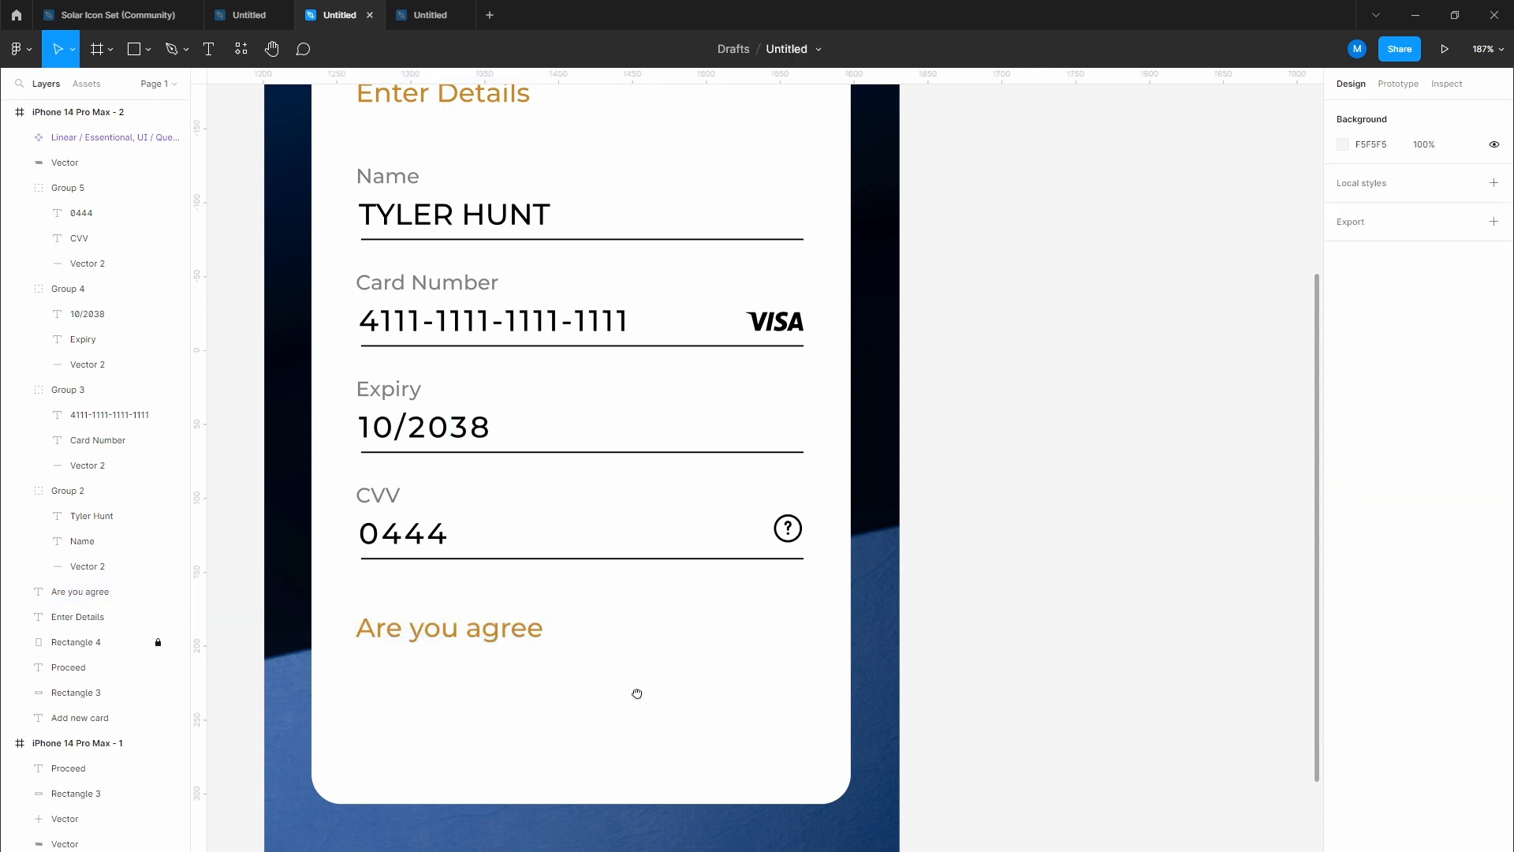
Step: Copy the orange Proceed shape beside the label and resize it into a 56×15 pill
{"action": "left_click_drag", "start_coordinate": [636, 691], "coordinate": [551, 556]}
{"action": "scroll", "coordinate": [695, 542], "scroll_direction": "up", "scroll_amount": 2}
{"action": "left_click", "coordinate": [597, 851]}
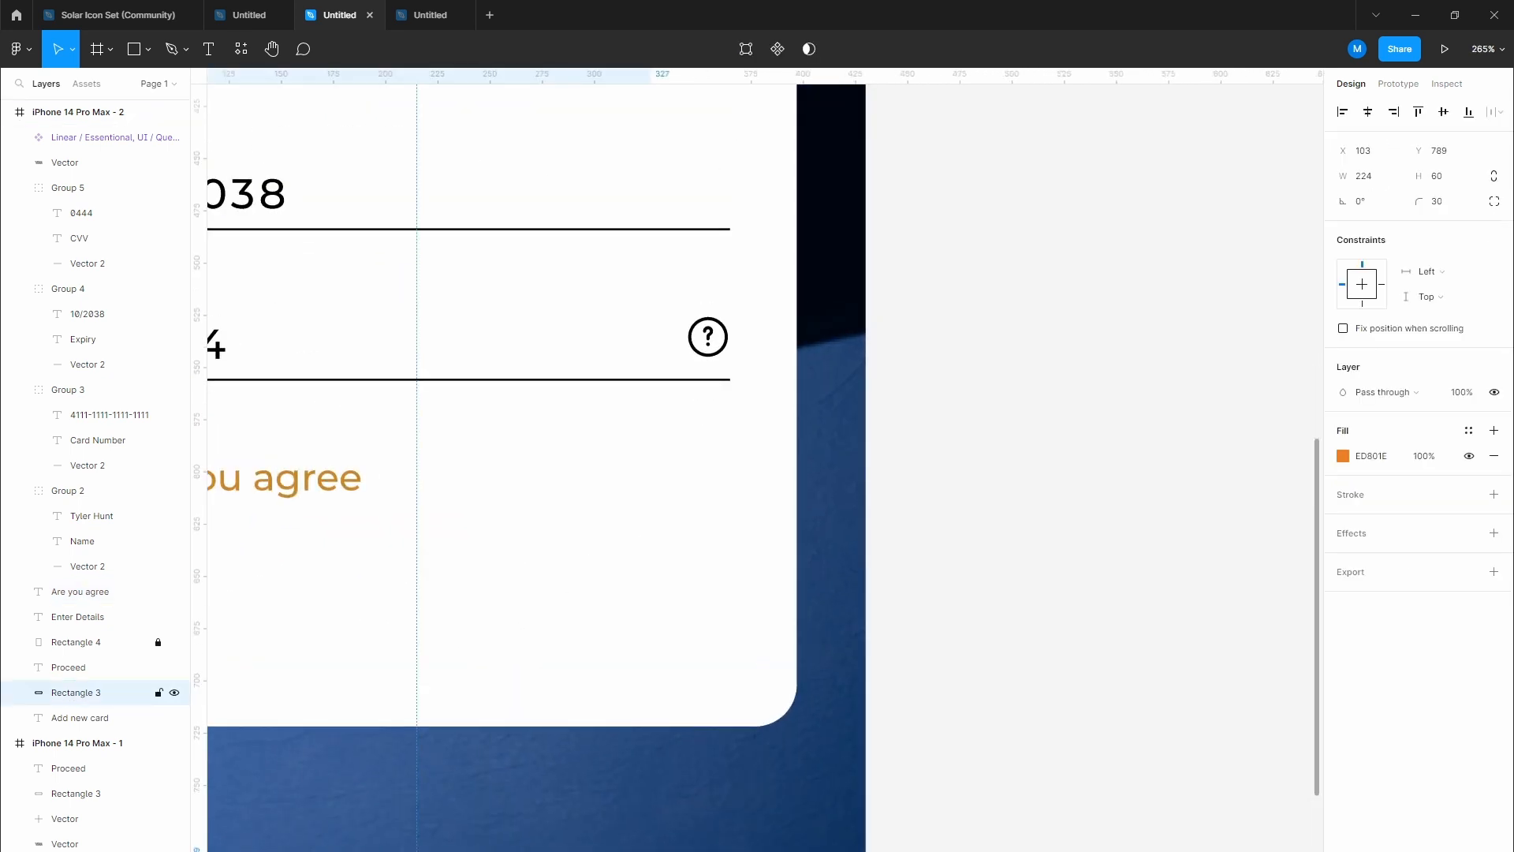
{"action": "left_click_drag", "start_coordinate": [597, 851], "coordinate": [699, 445]}
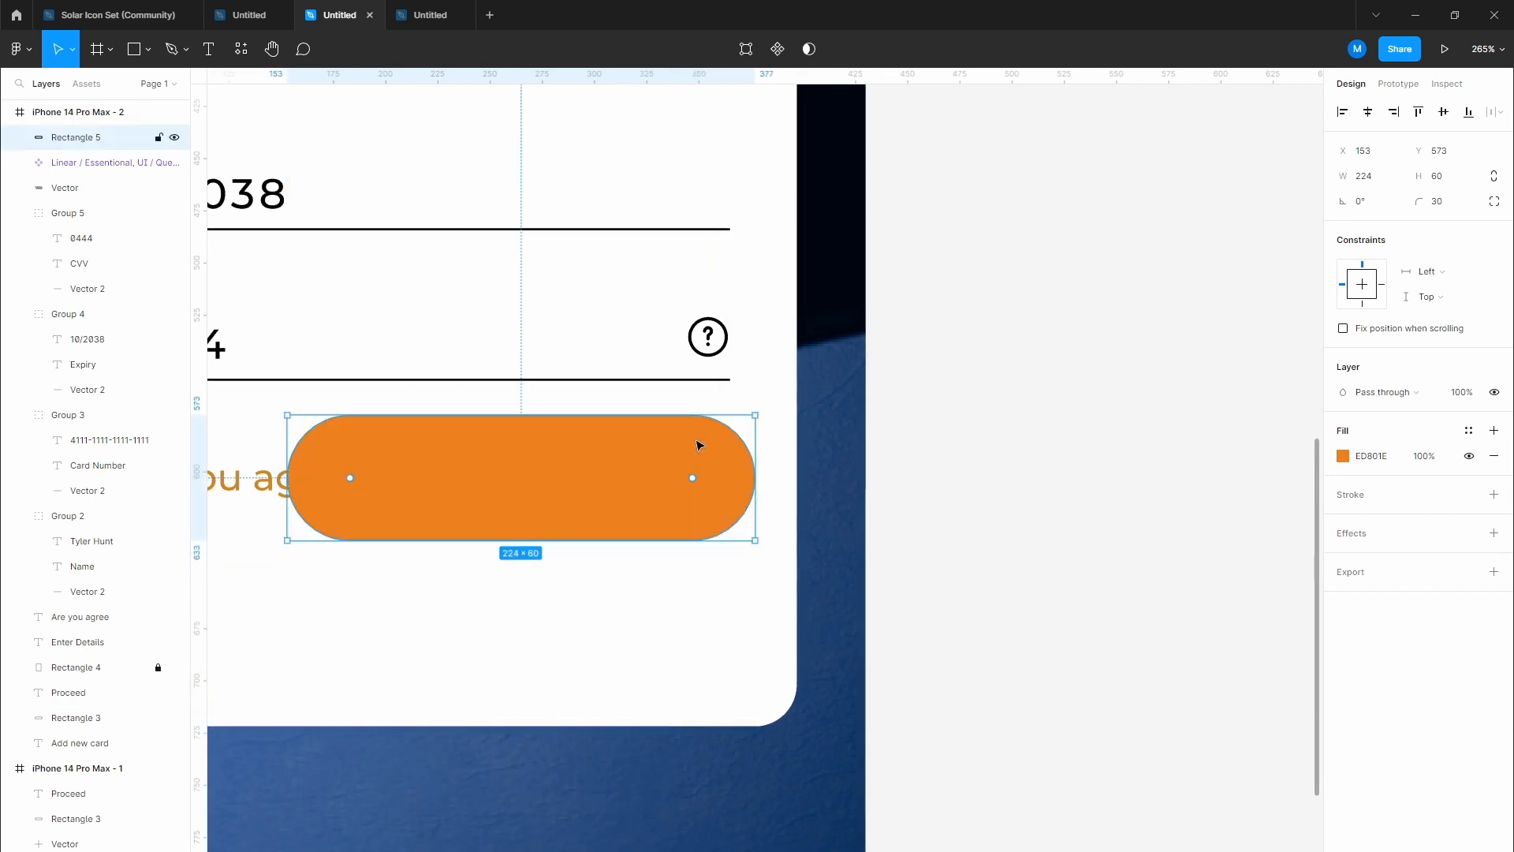
{"action": "scroll", "coordinate": [679, 438], "scroll_direction": "up", "scroll_amount": 3}
{"action": "left_click_drag", "start_coordinate": [585, 410], "coordinate": [586, 545]}
{"action": "scroll", "coordinate": [347, 567], "scroll_direction": "left", "scroll_amount": 3}
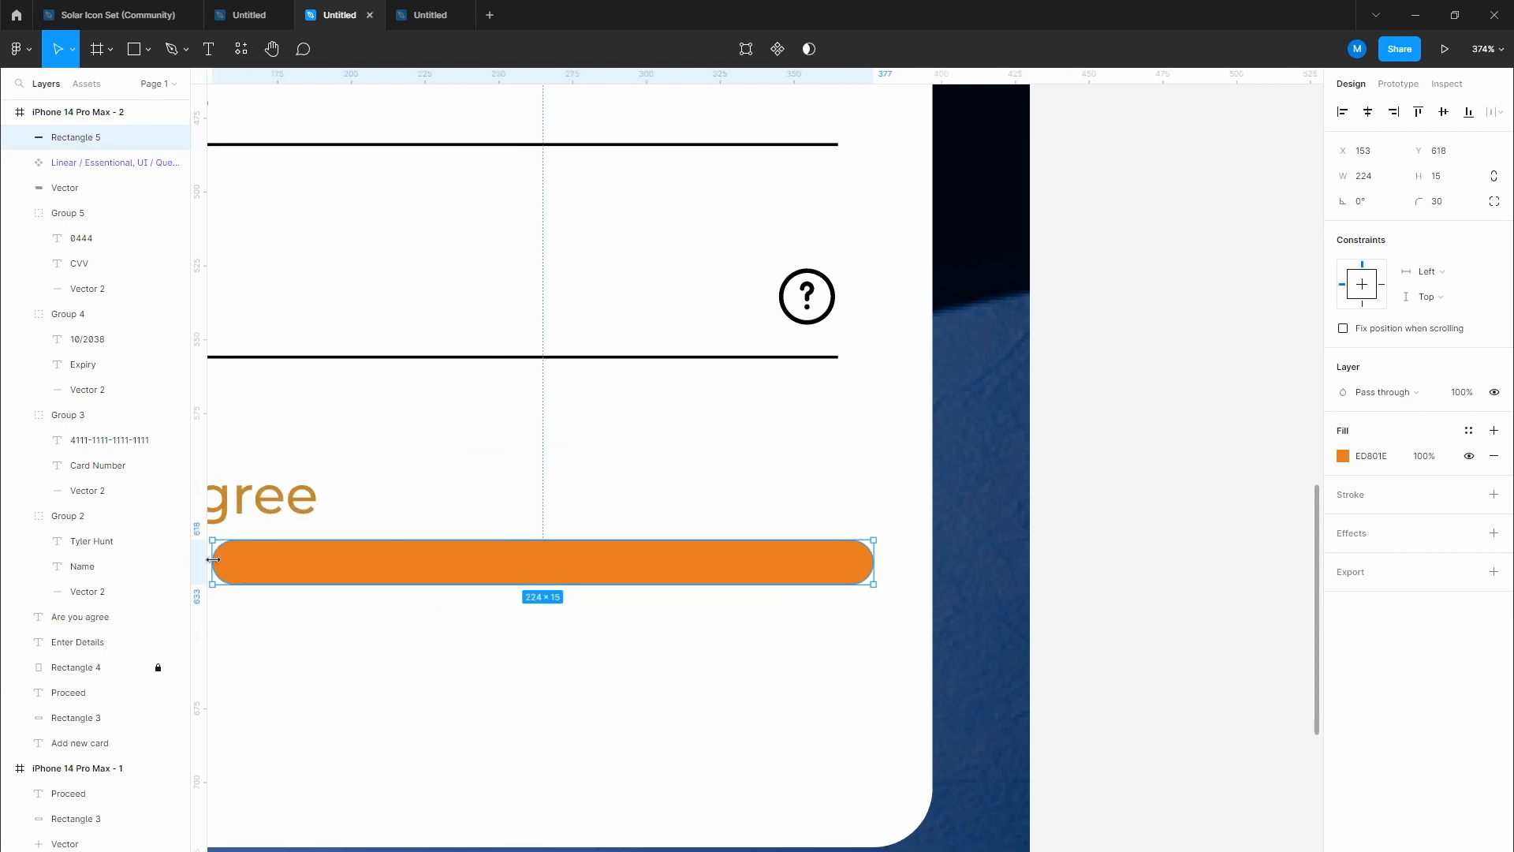
{"action": "left_click_drag", "start_coordinate": [213, 560], "coordinate": [708, 561]}
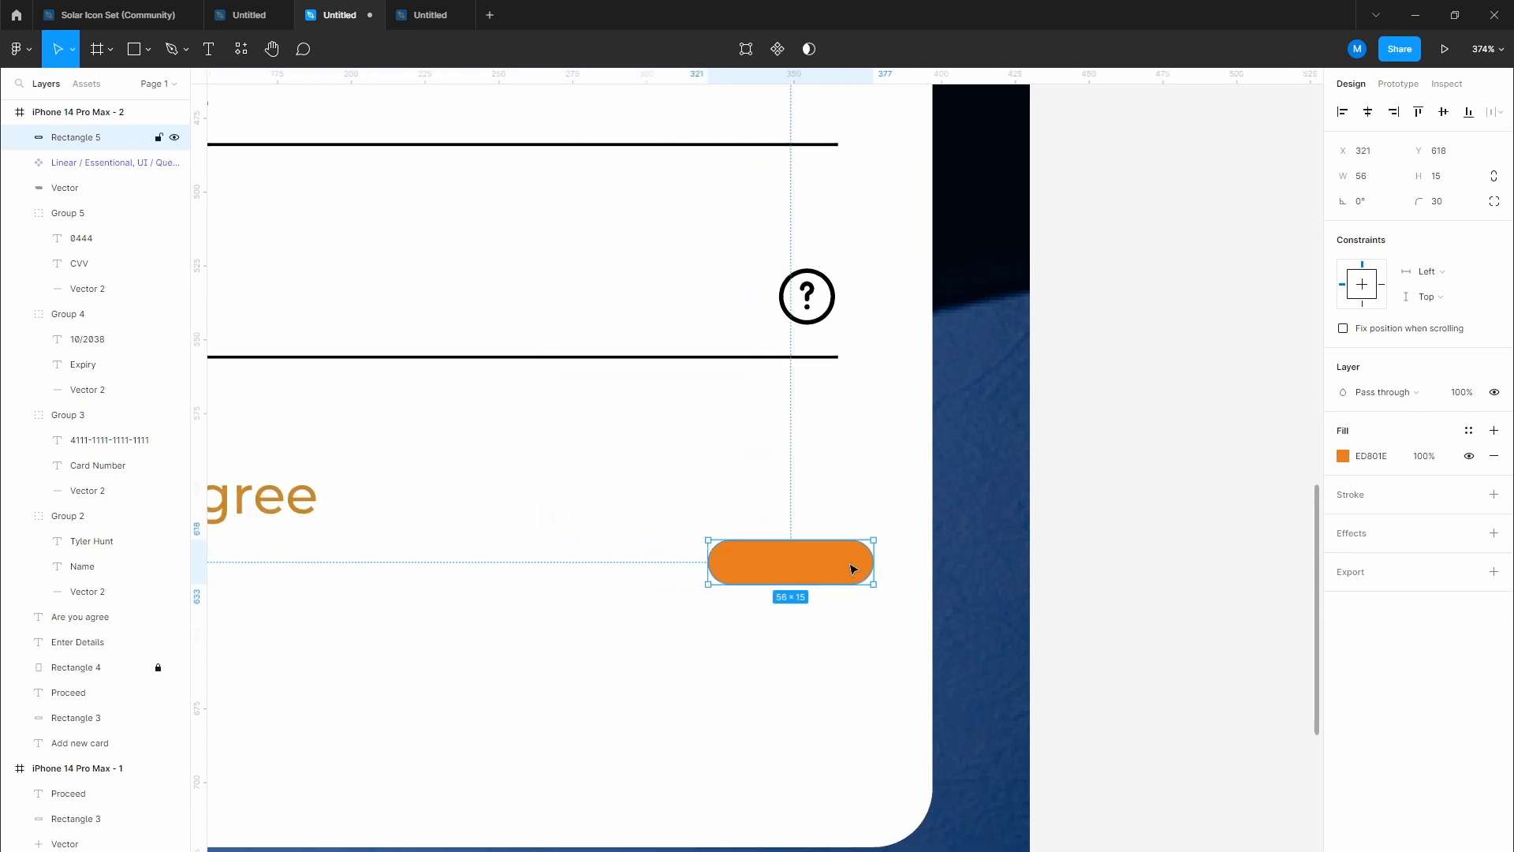
{"action": "left_click_drag", "start_coordinate": [852, 568], "coordinate": [820, 505]}
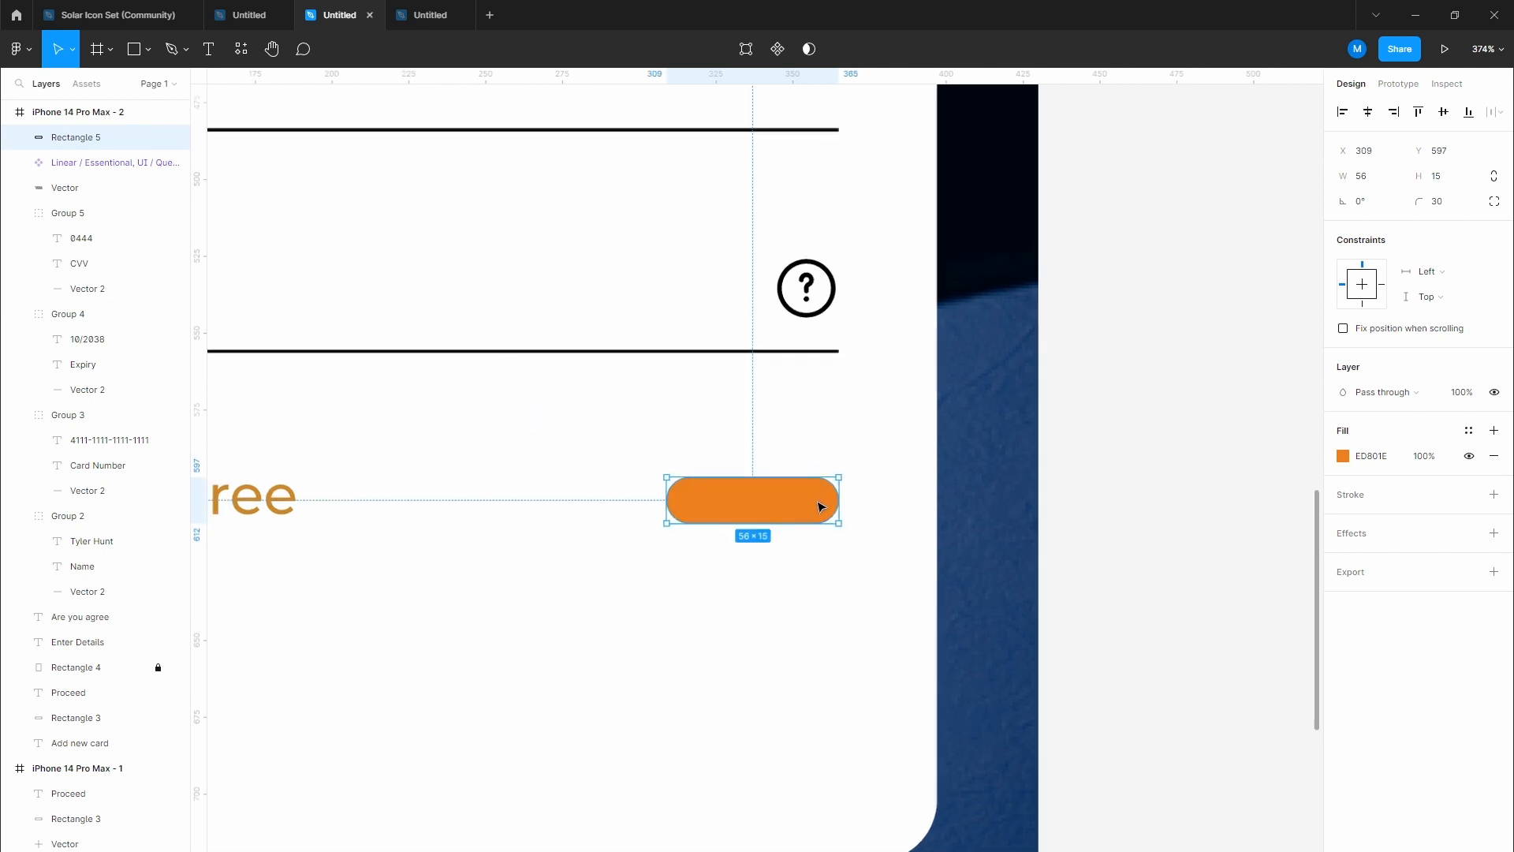
Step: Draw a grey circle over the pill's right end with the Ellipse tool
{"action": "scroll", "coordinate": [816, 503], "scroll_direction": "up", "scroll_amount": 5}
{"action": "left_click", "coordinate": [149, 50]}
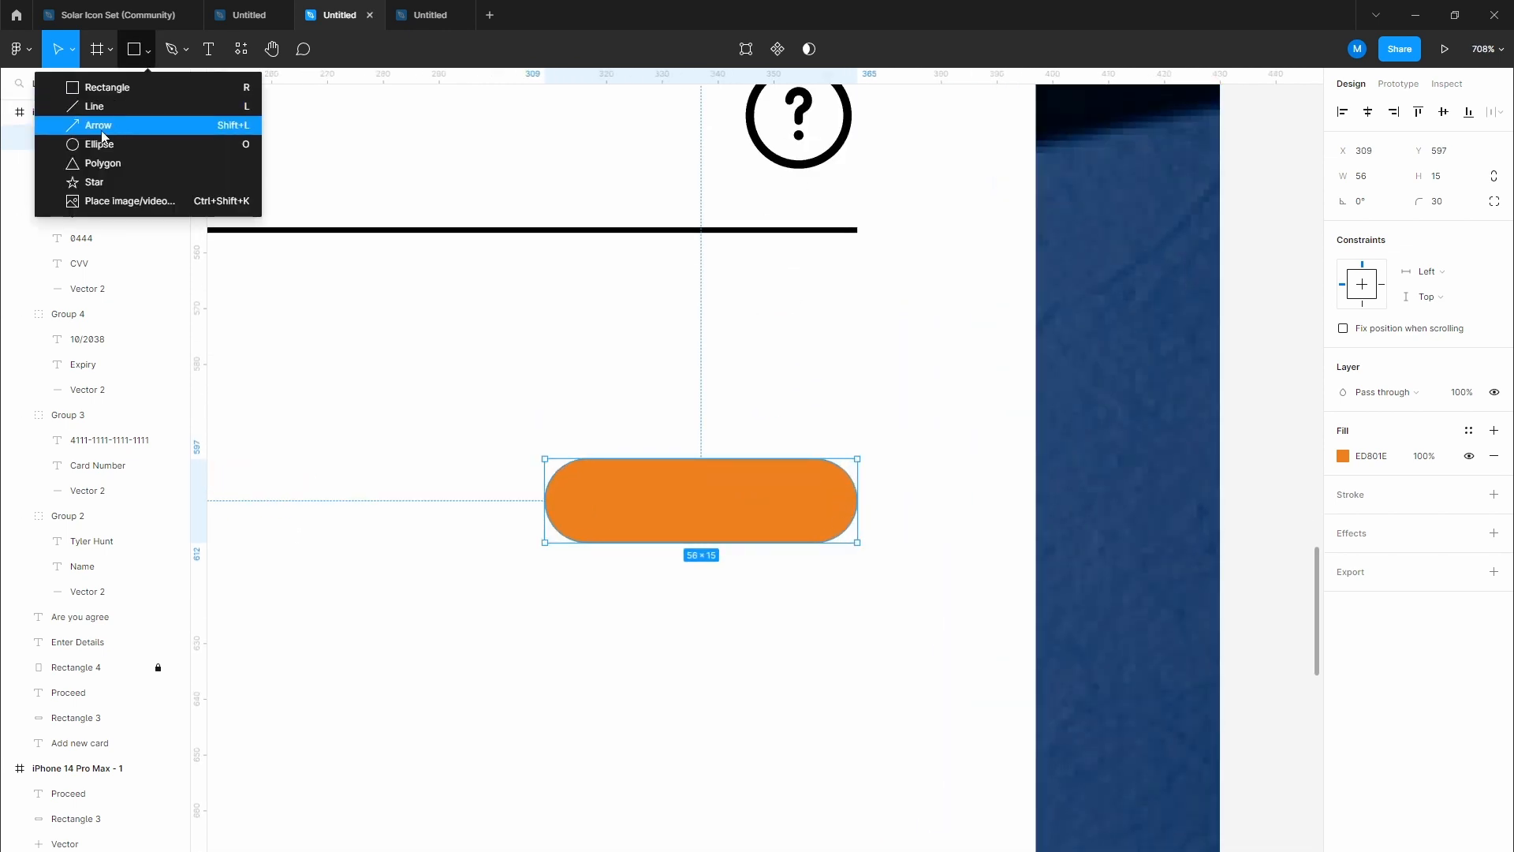
{"action": "left_click", "coordinate": [101, 141]}
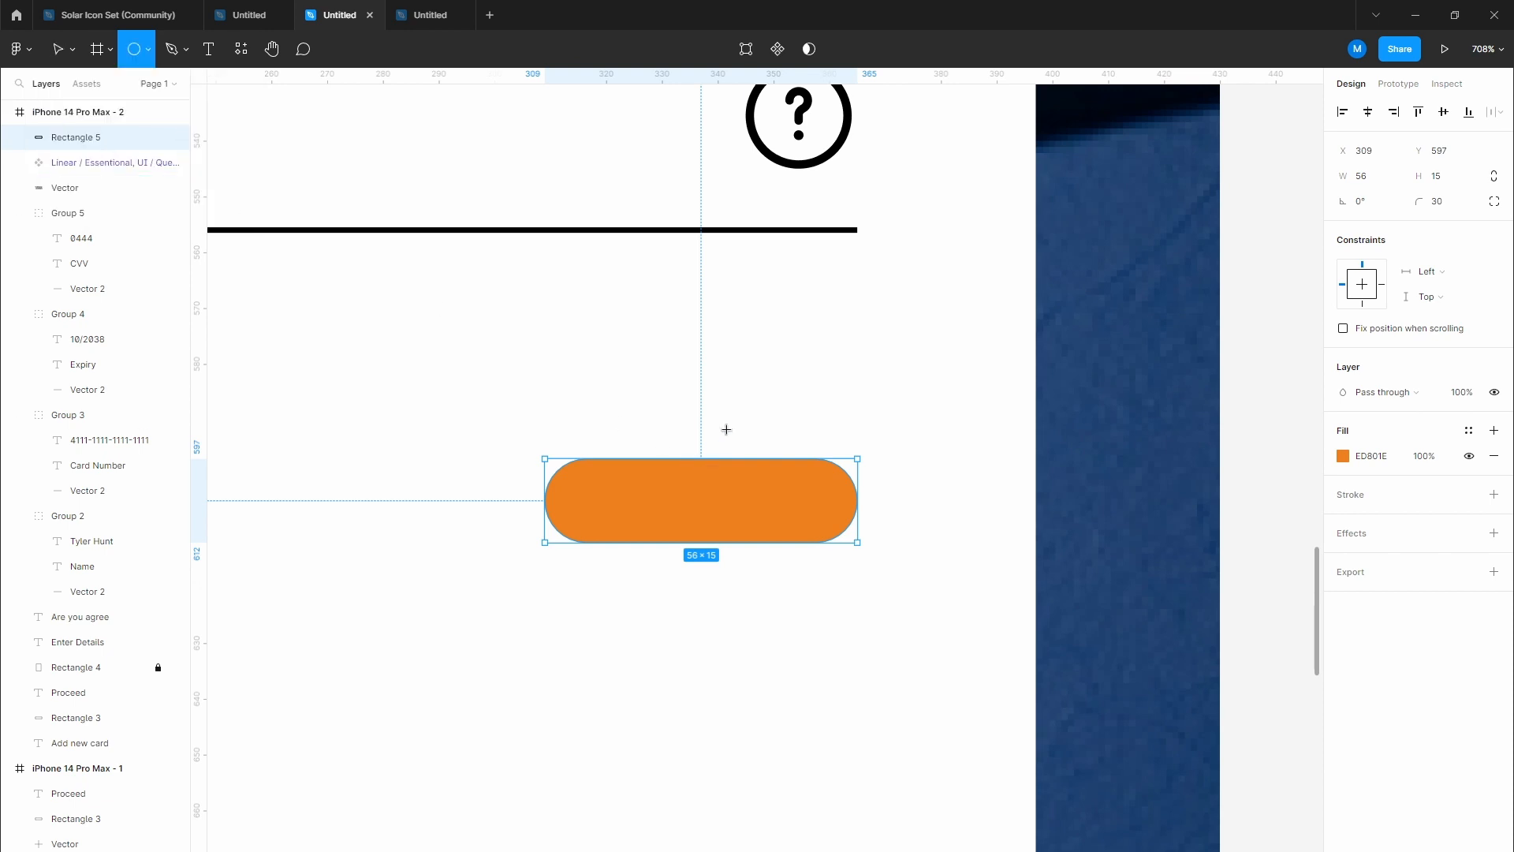
{"action": "left_click_drag", "start_coordinate": [726, 426], "coordinate": [855, 587]}
{"action": "scroll", "coordinate": [852, 582], "scroll_direction": "down", "scroll_amount": 5}
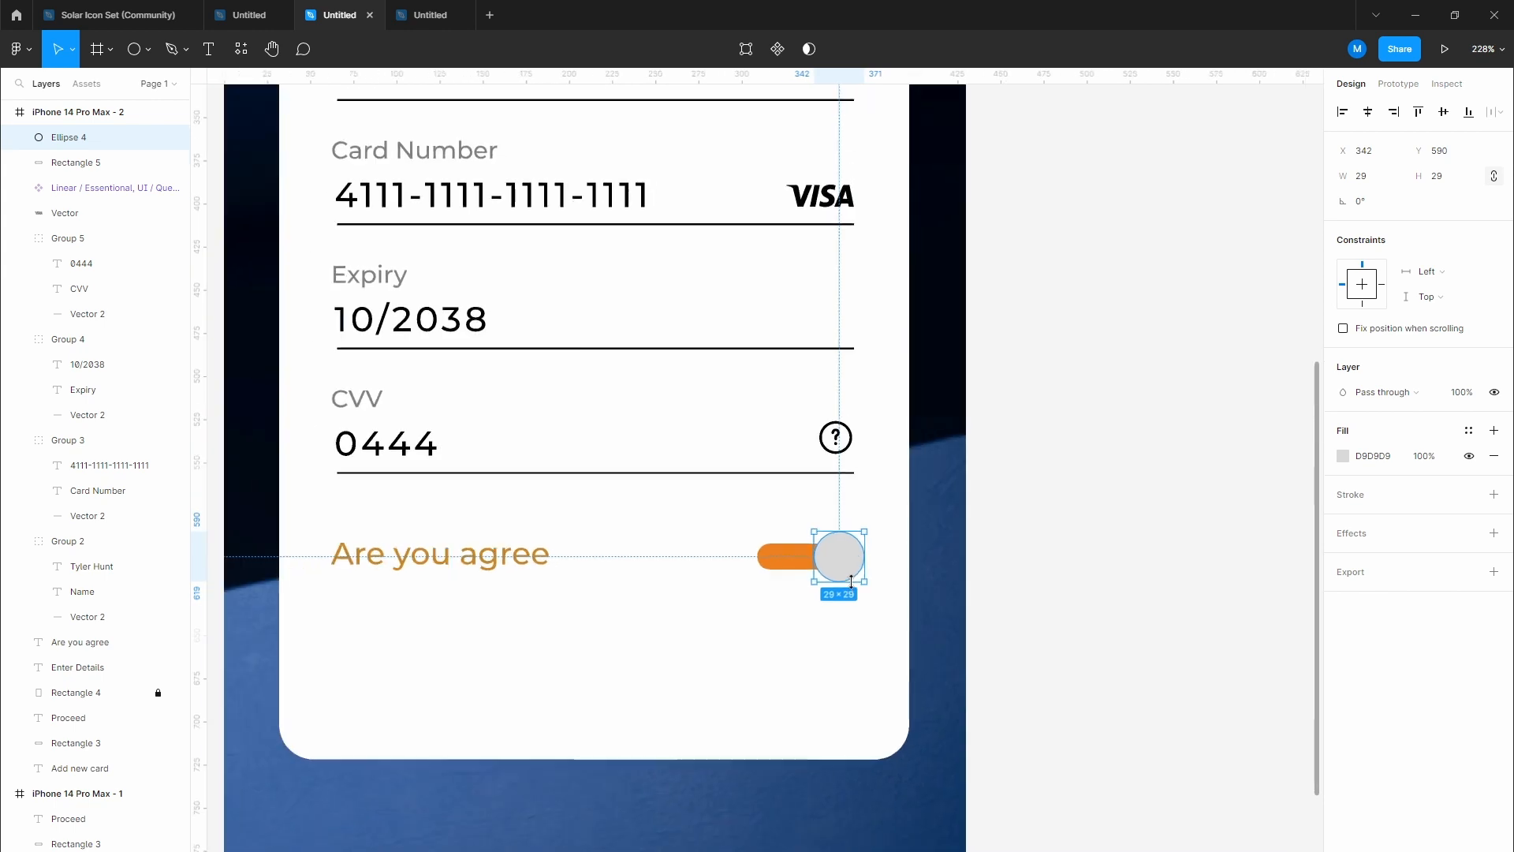
{"action": "key", "text": "i"}
{"action": "left_click", "coordinate": [944, 326]}
{"action": "left_click", "coordinate": [1065, 500]}
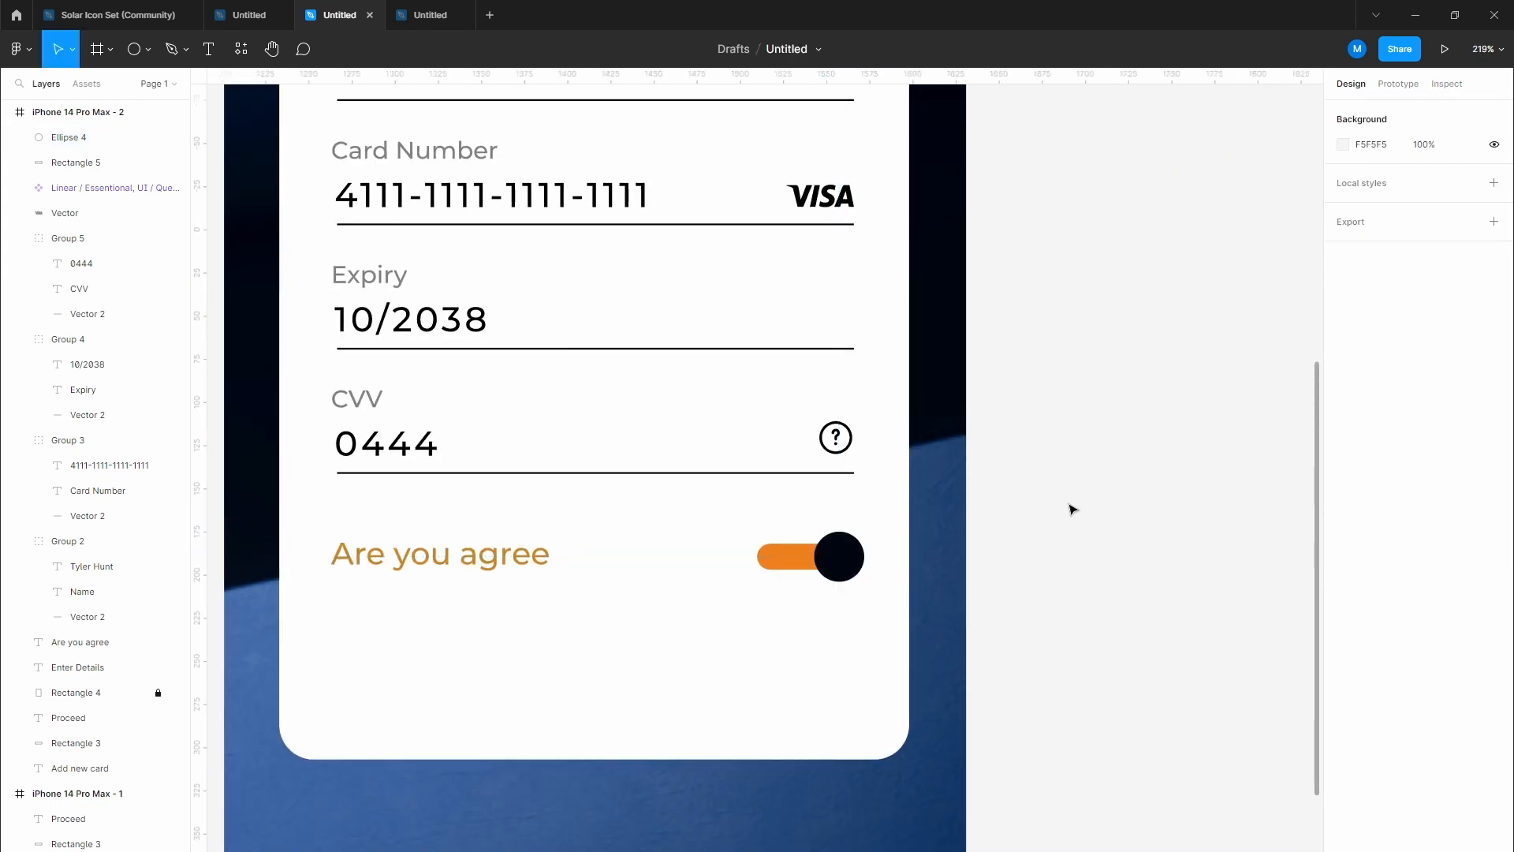
{"action": "scroll", "coordinate": [1068, 503], "scroll_direction": "down", "scroll_amount": 2}
{"action": "scroll", "coordinate": [883, 568], "scroll_direction": "up", "scroll_amount": 5}
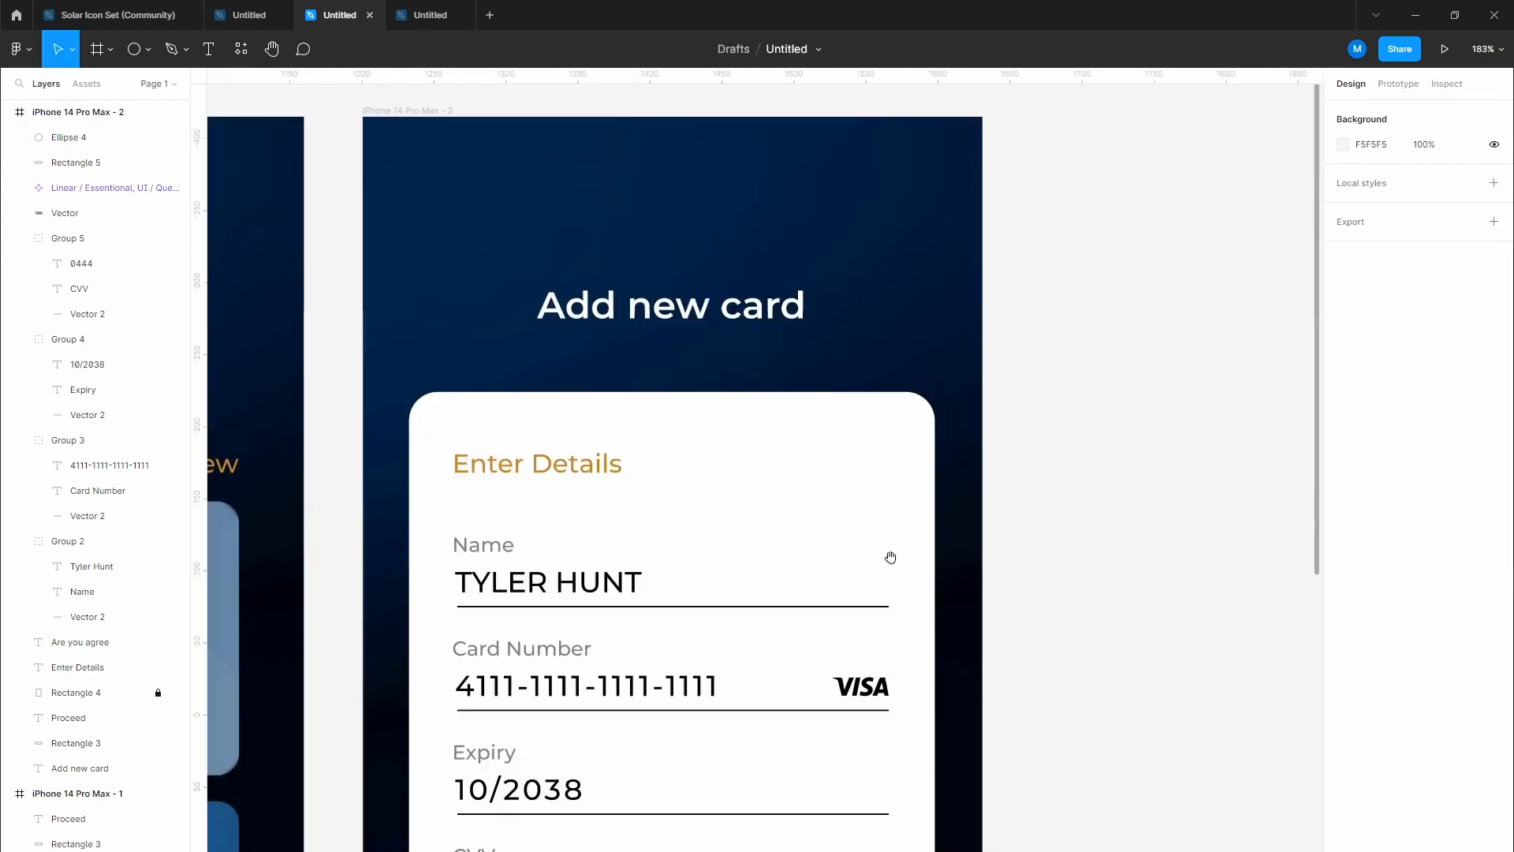
{"action": "left_click_drag", "start_coordinate": [836, 678], "coordinate": [710, 399]}
{"action": "scroll", "coordinate": [716, 570], "scroll_direction": "up", "scroll_amount": 5}
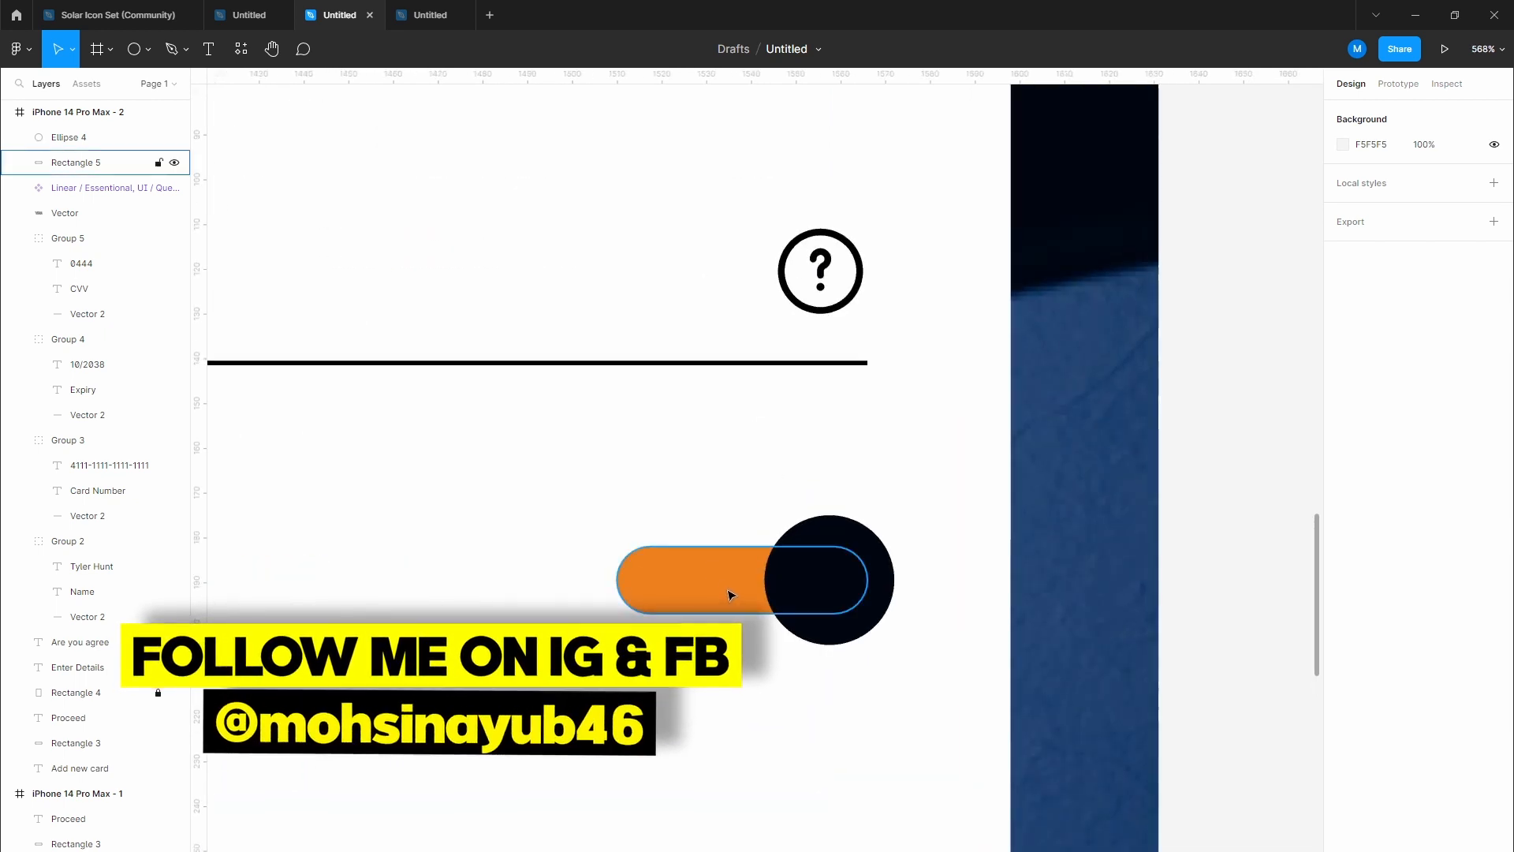
{"action": "left_click", "coordinate": [728, 595]}
{"action": "left_click_drag", "start_coordinate": [610, 578], "coordinate": [650, 578]}
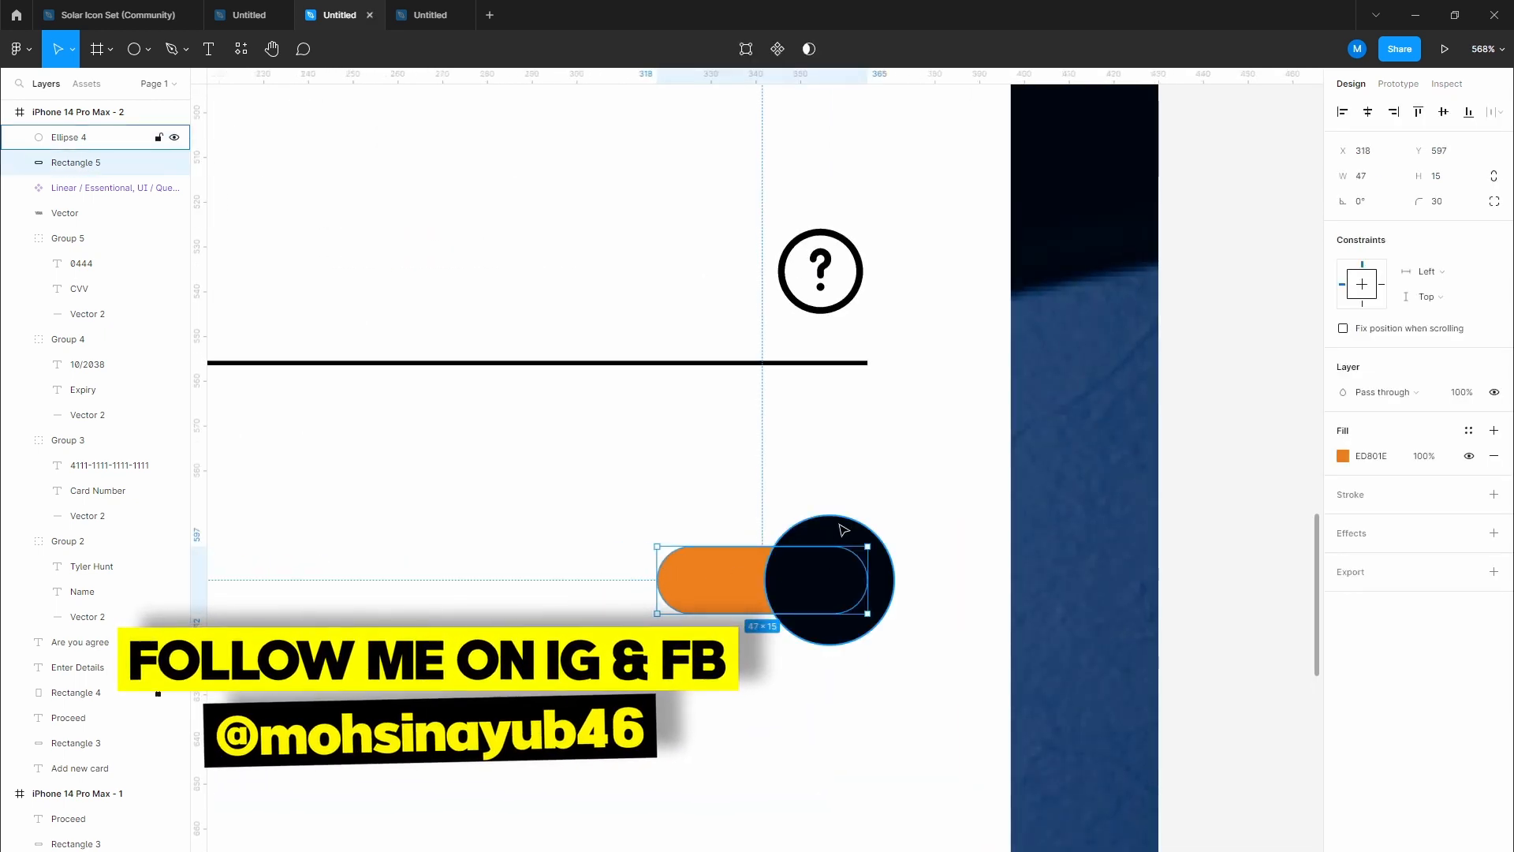
{"action": "left_click", "coordinate": [881, 543], "text": "shift"}
{"action": "key", "text": "Escape"}
{"action": "scroll", "coordinate": [1018, 568], "scroll_direction": "down", "scroll_amount": 4}
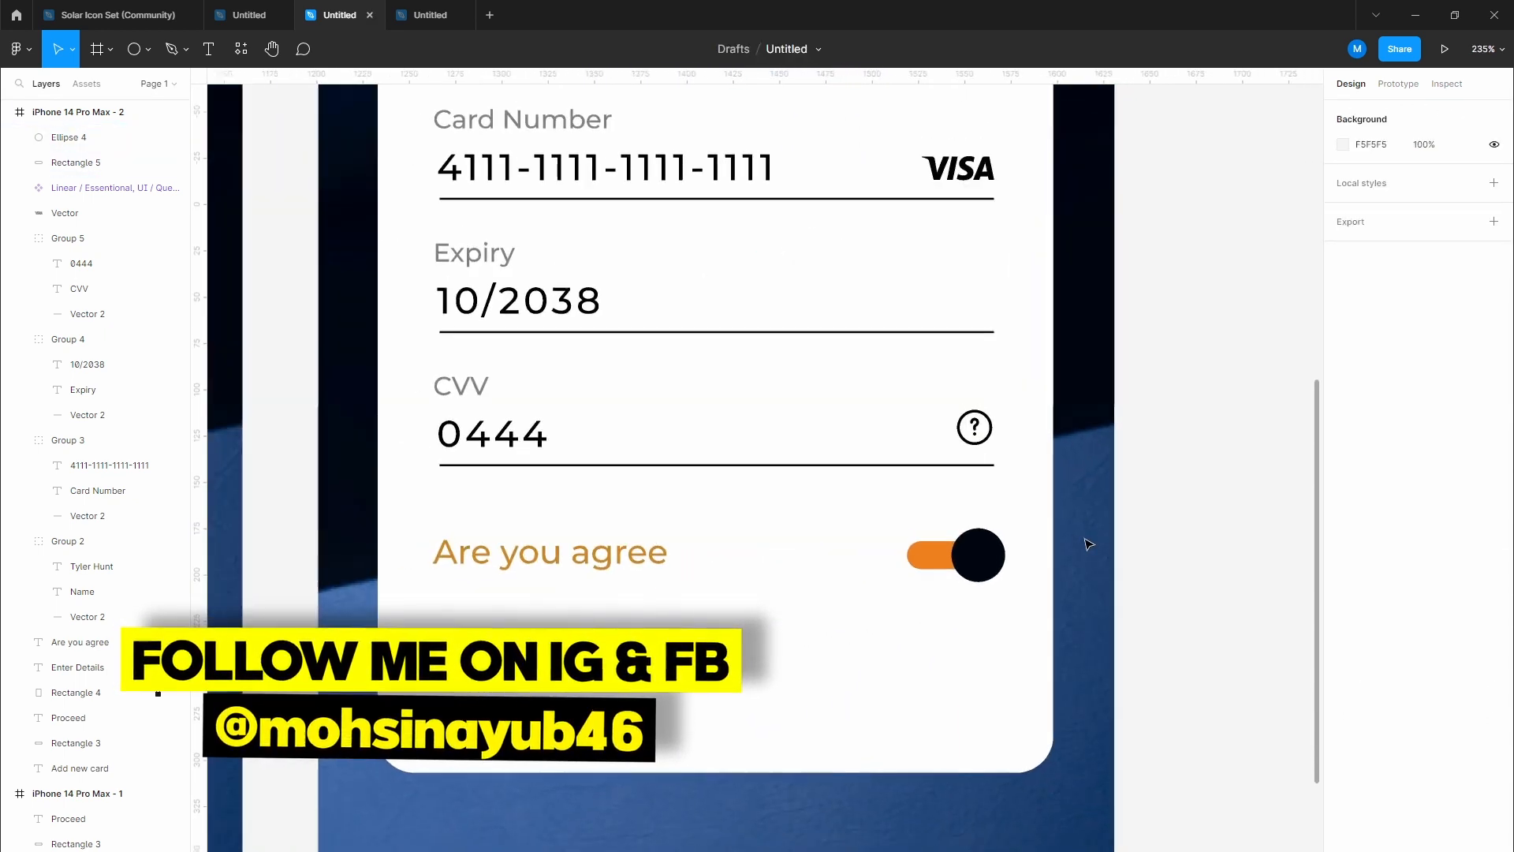
{"action": "scroll", "coordinate": [1018, 567], "scroll_direction": "up", "scroll_amount": 5}
{"action": "left_click", "coordinate": [885, 483]}
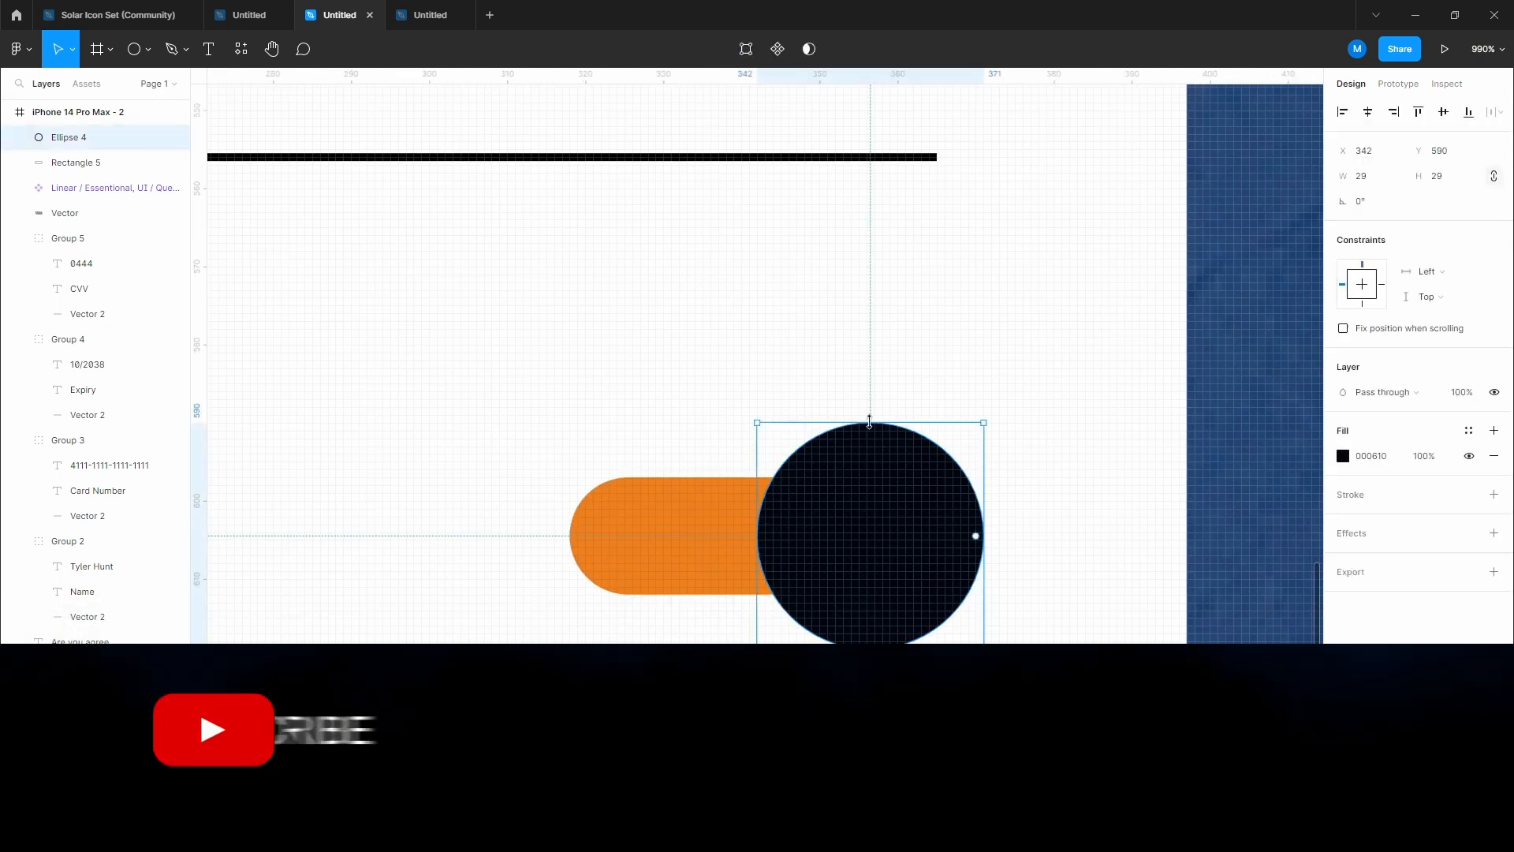
{"action": "left_click", "coordinate": [872, 371]}
{"action": "scroll", "coordinate": [873, 372], "scroll_direction": "down", "scroll_amount": 5}
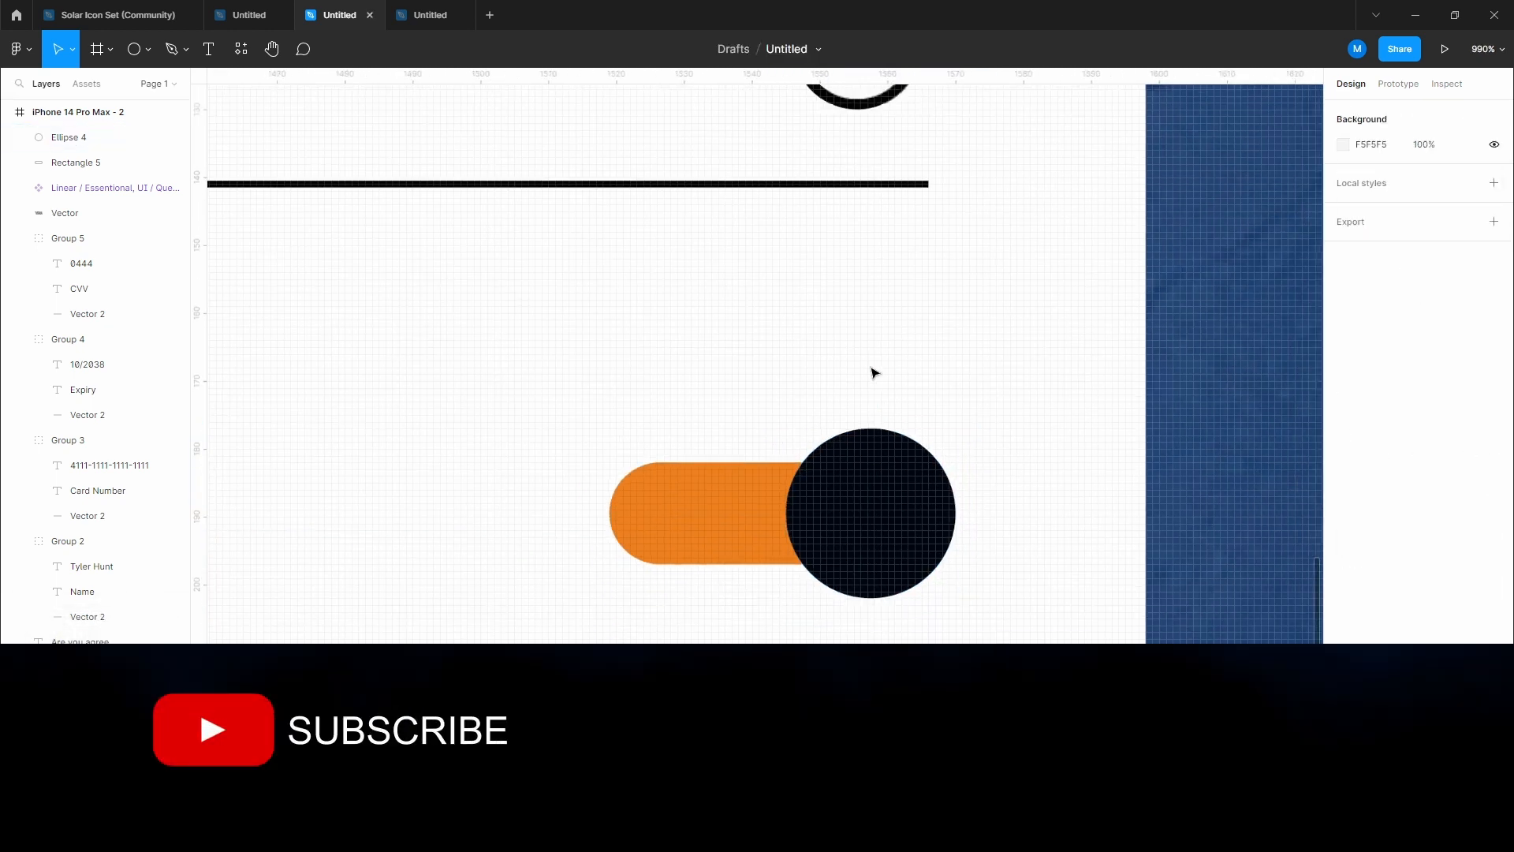
{"action": "left_click_drag", "start_coordinate": [687, 390], "coordinate": [653, 592]}
{"action": "left_click_drag", "start_coordinate": [592, 463], "coordinate": [595, 496]}
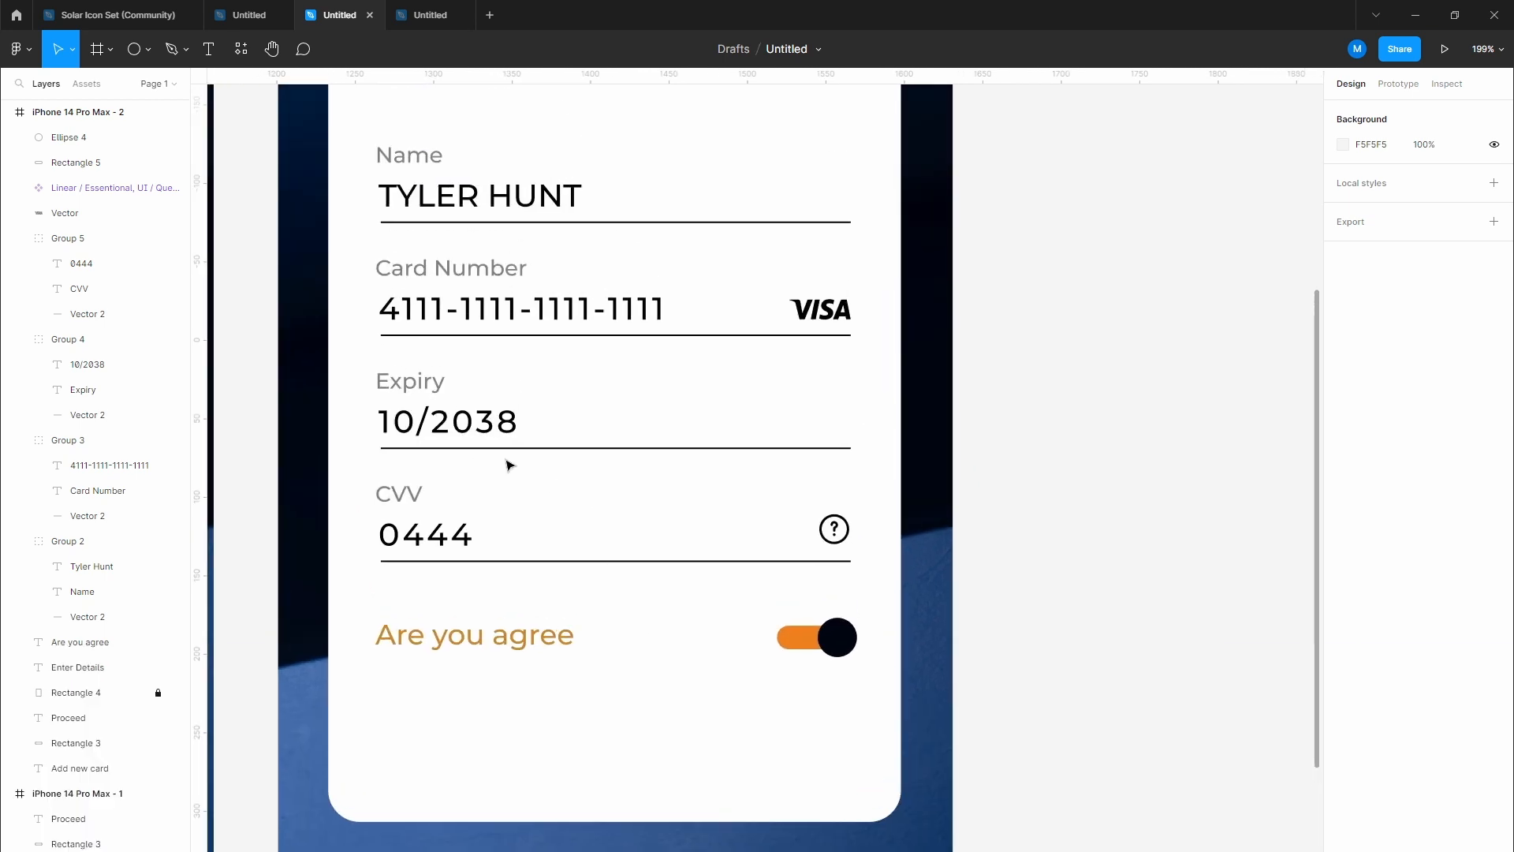
{"action": "left_click", "coordinate": [500, 419]}
{"action": "double_click", "coordinate": [482, 427]}
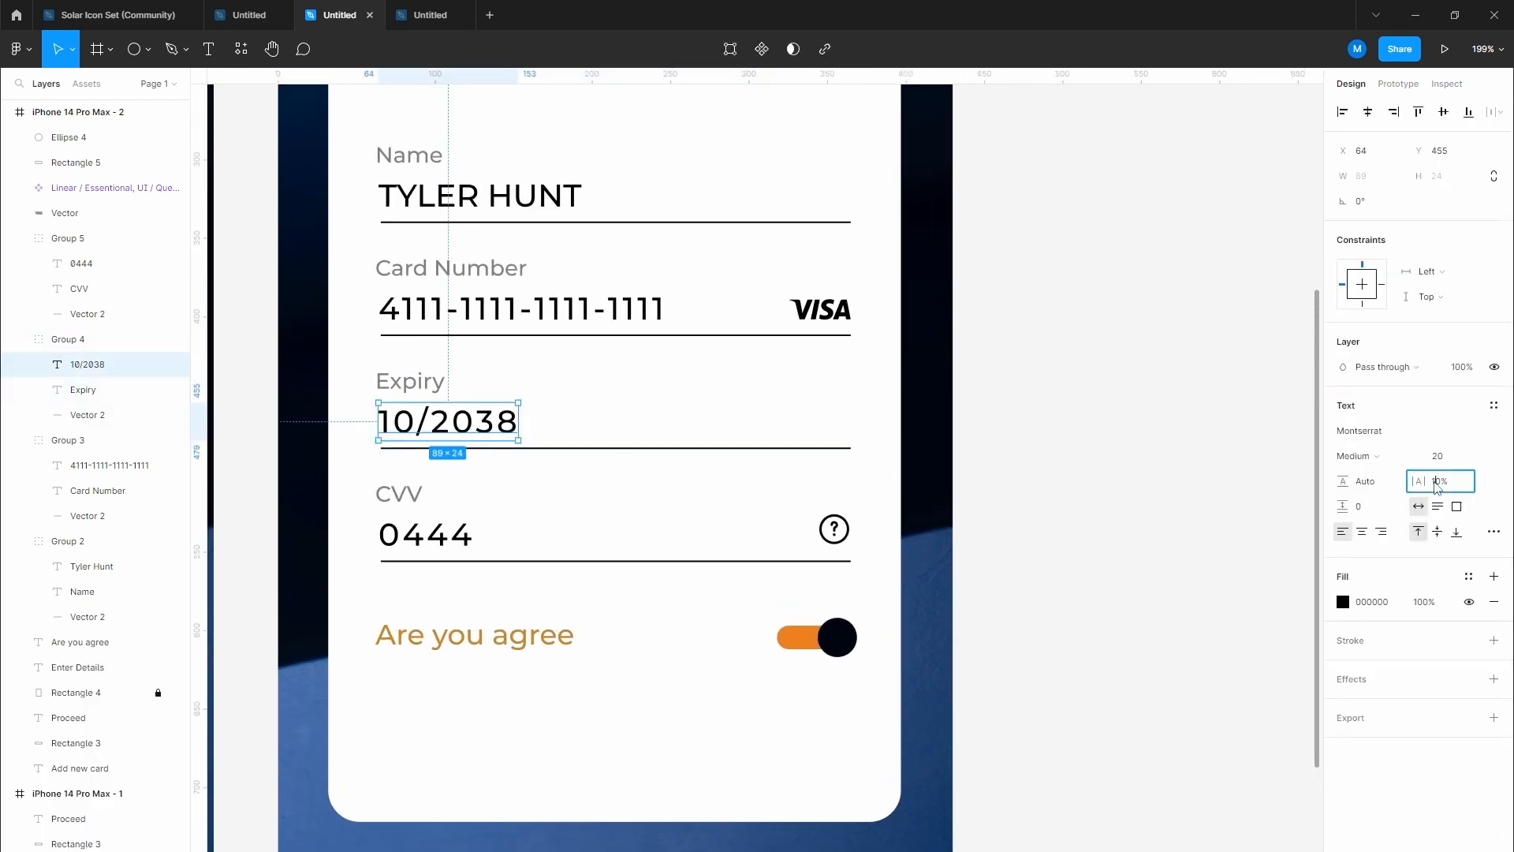
{"action": "left_click", "coordinate": [641, 675]}
{"action": "scroll", "coordinate": [639, 670], "scroll_direction": "down", "scroll_amount": 2}
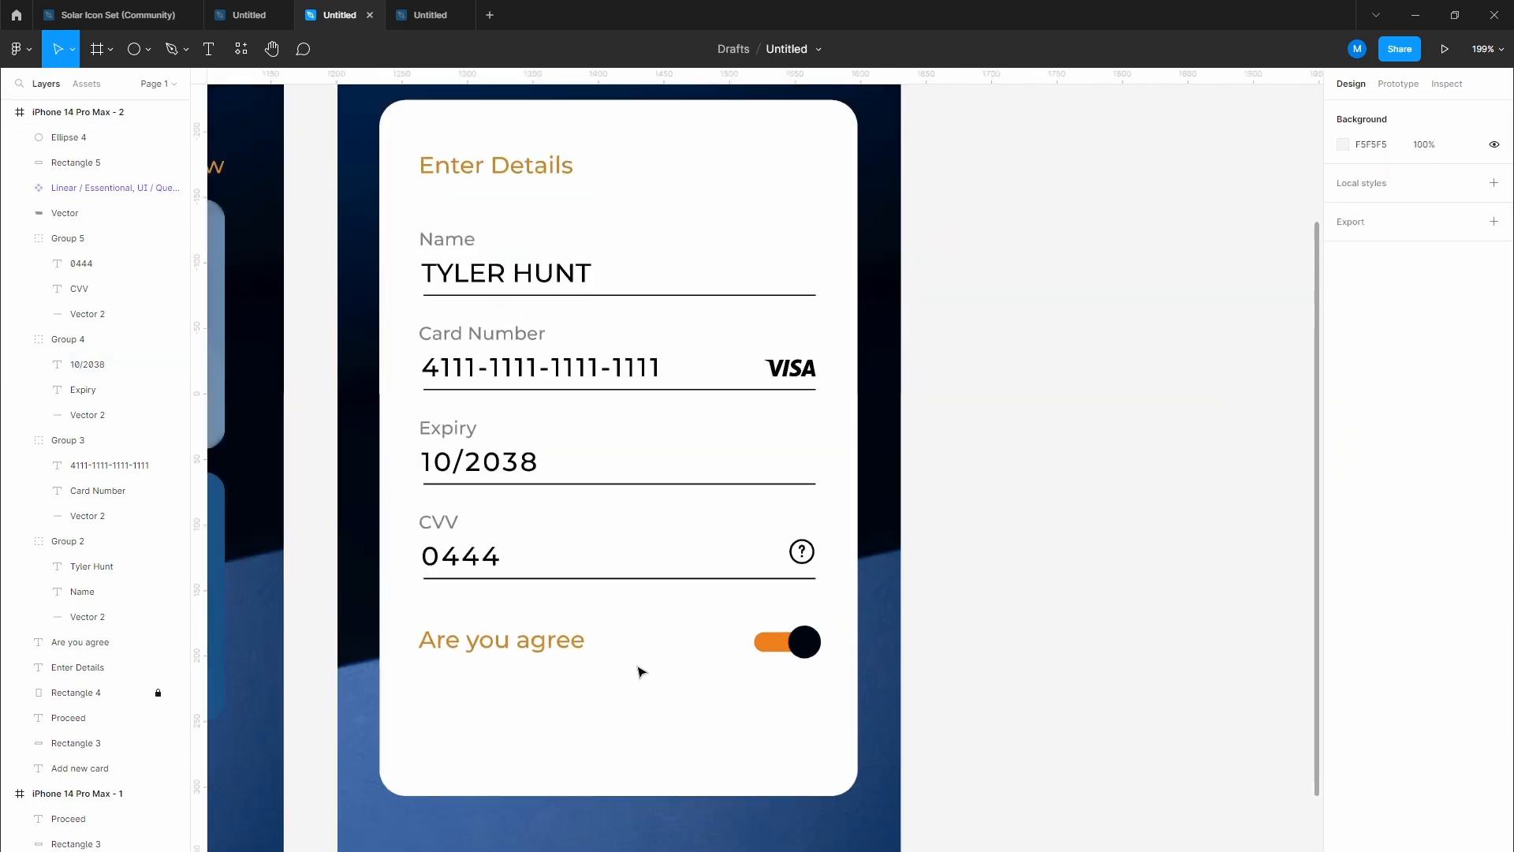
{"action": "left_click_drag", "start_coordinate": [433, 602], "coordinate": [822, 691]}
Step: Move the 'Are you agree' text and toggle lower on the card
{"action": "left_click", "coordinate": [809, 646]}
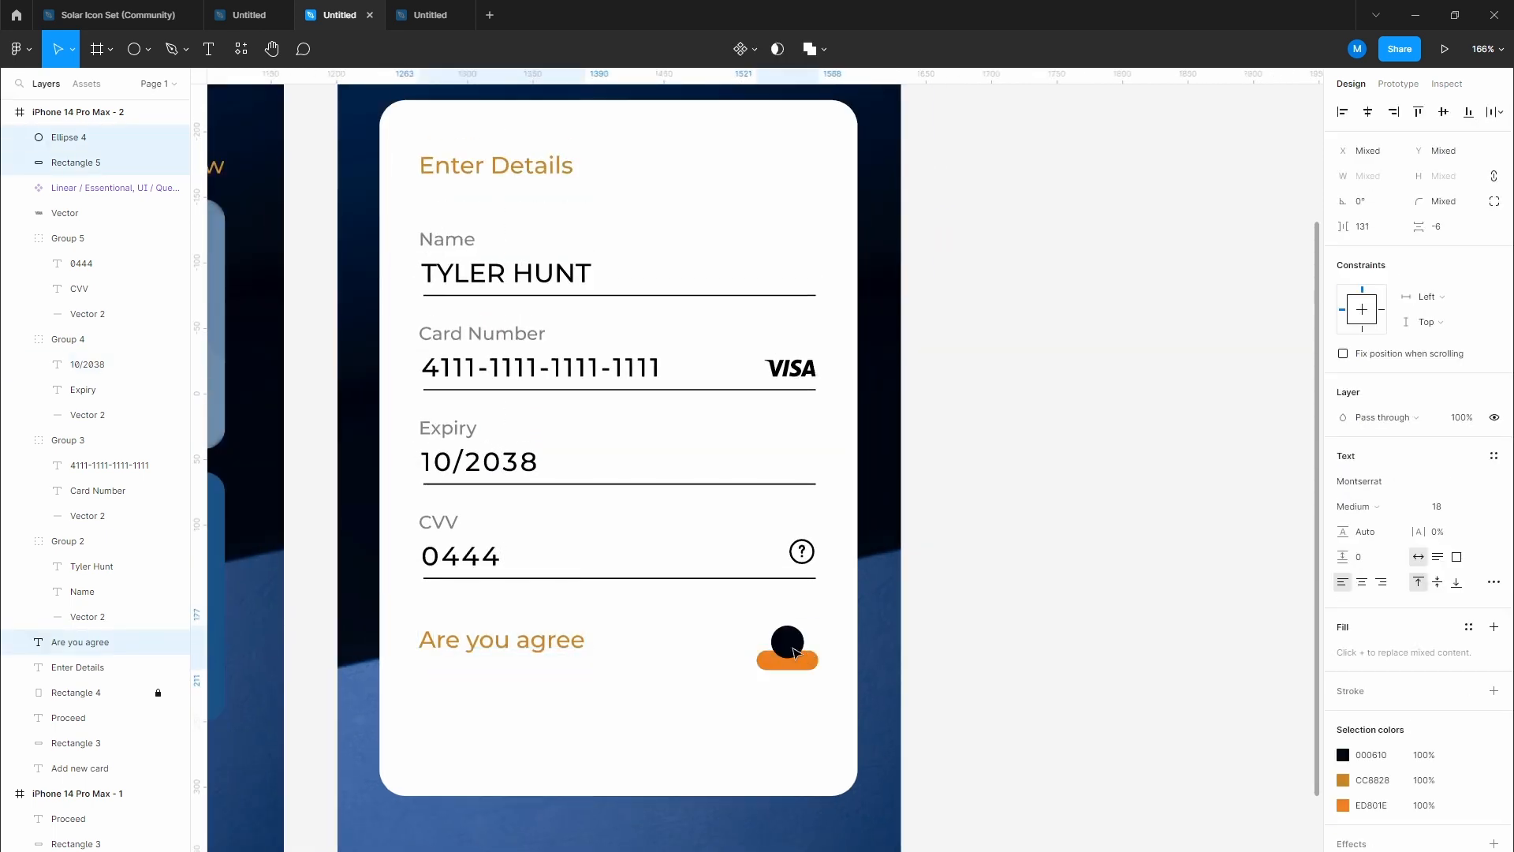
{"action": "key", "text": "ctrl+z"}
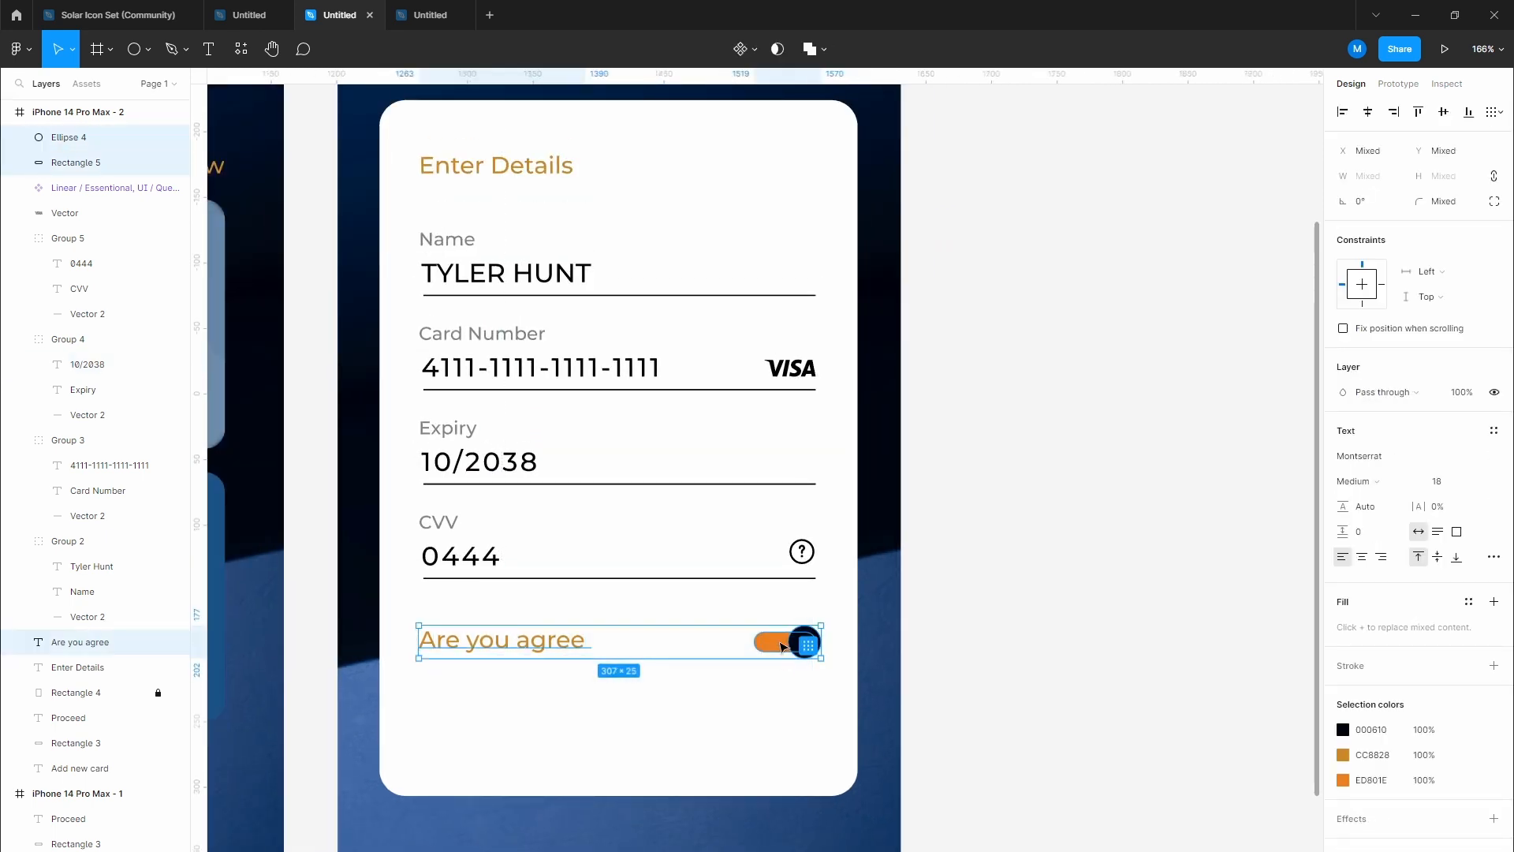
{"action": "left_click_drag", "start_coordinate": [805, 643], "coordinate": [796, 743]}
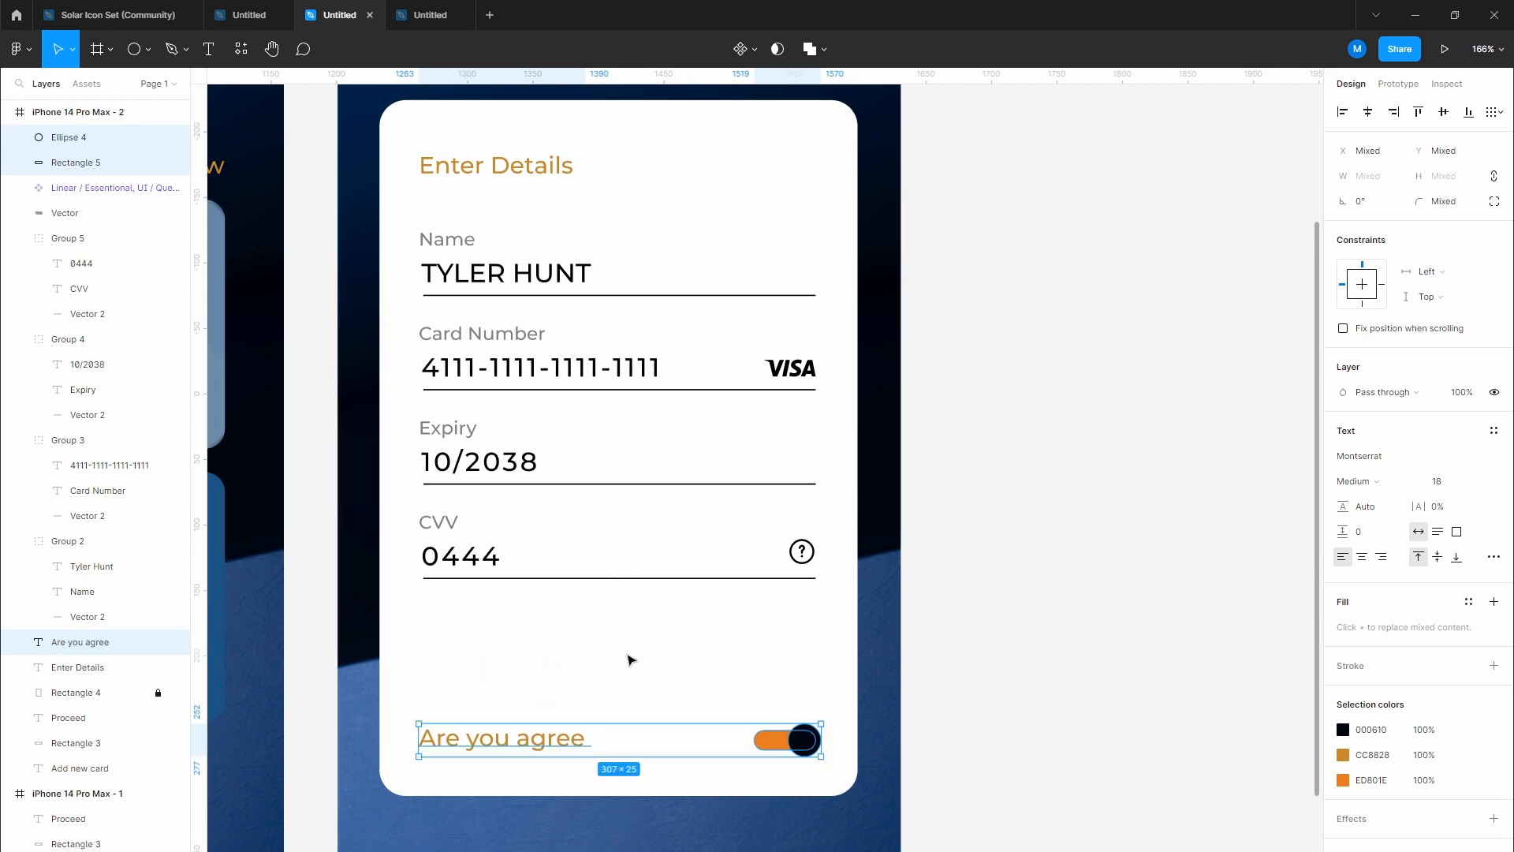
{"action": "left_click", "coordinate": [628, 656]}
Step: Group the CVV, Card Number and Name fields, shifting Expiry and CVV slightly lower
{"action": "left_click_drag", "start_coordinate": [392, 502], "coordinate": [835, 665]}
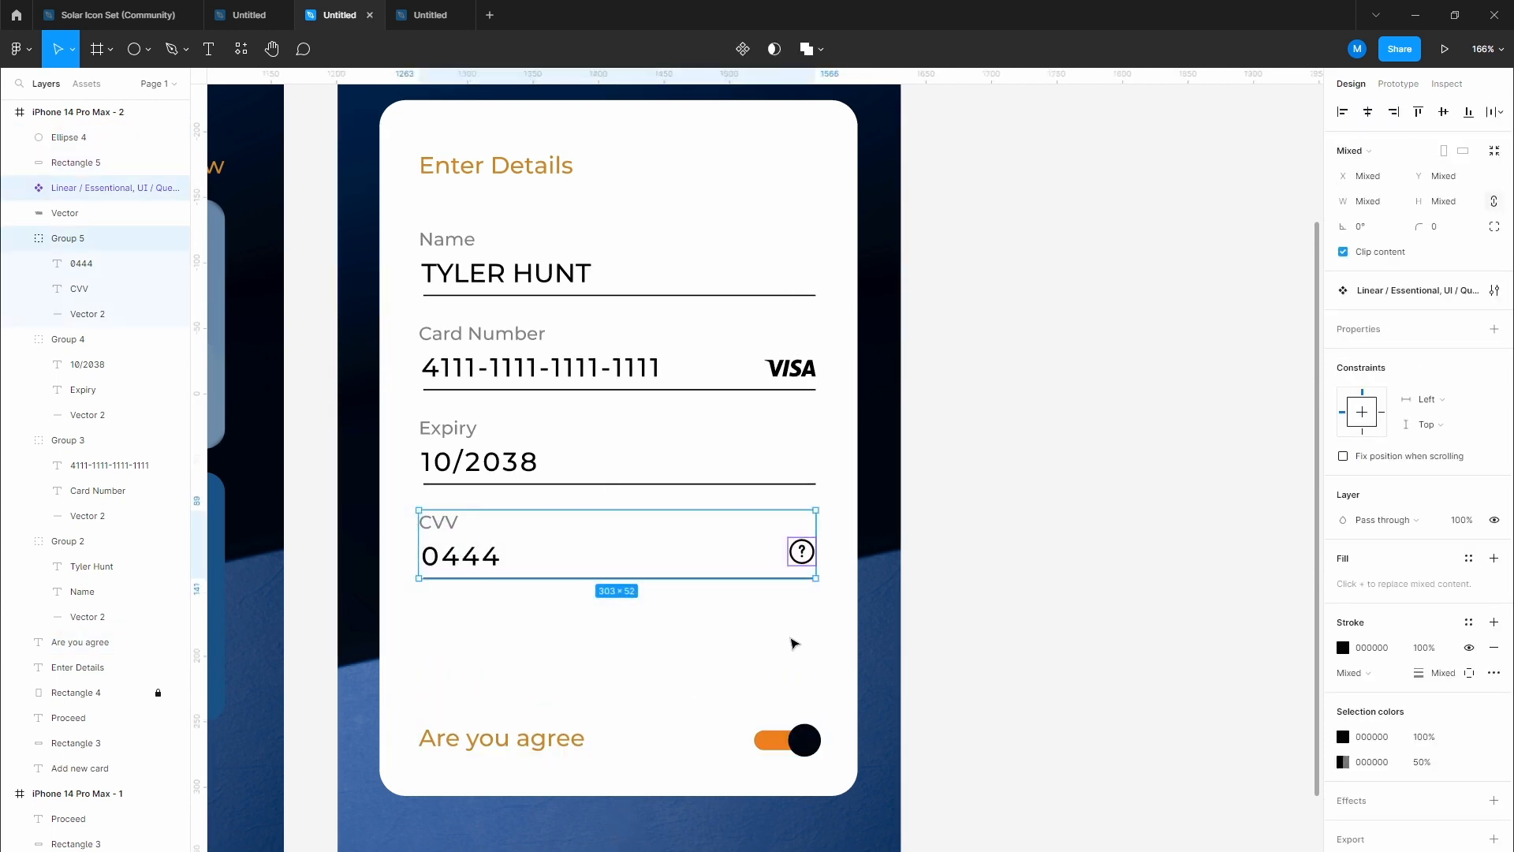
{"action": "key", "text": "ctrl+g"}
{"action": "left_click_drag", "start_coordinate": [445, 526], "coordinate": [444, 545]}
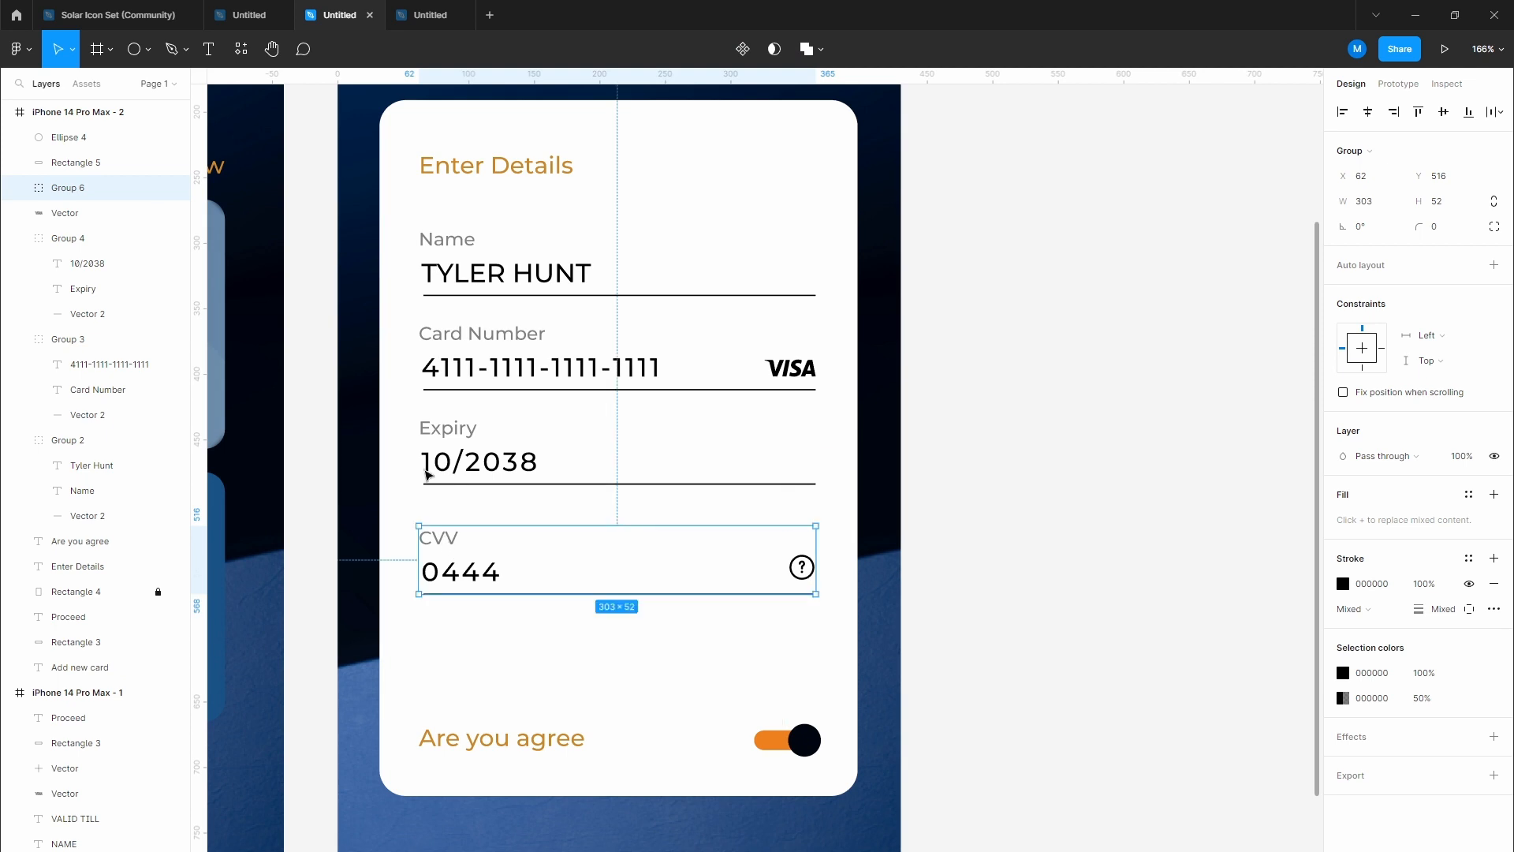
{"action": "left_click_drag", "start_coordinate": [406, 419], "coordinate": [845, 638]}
{"action": "left_click_drag", "start_coordinate": [492, 461], "coordinate": [492, 483]}
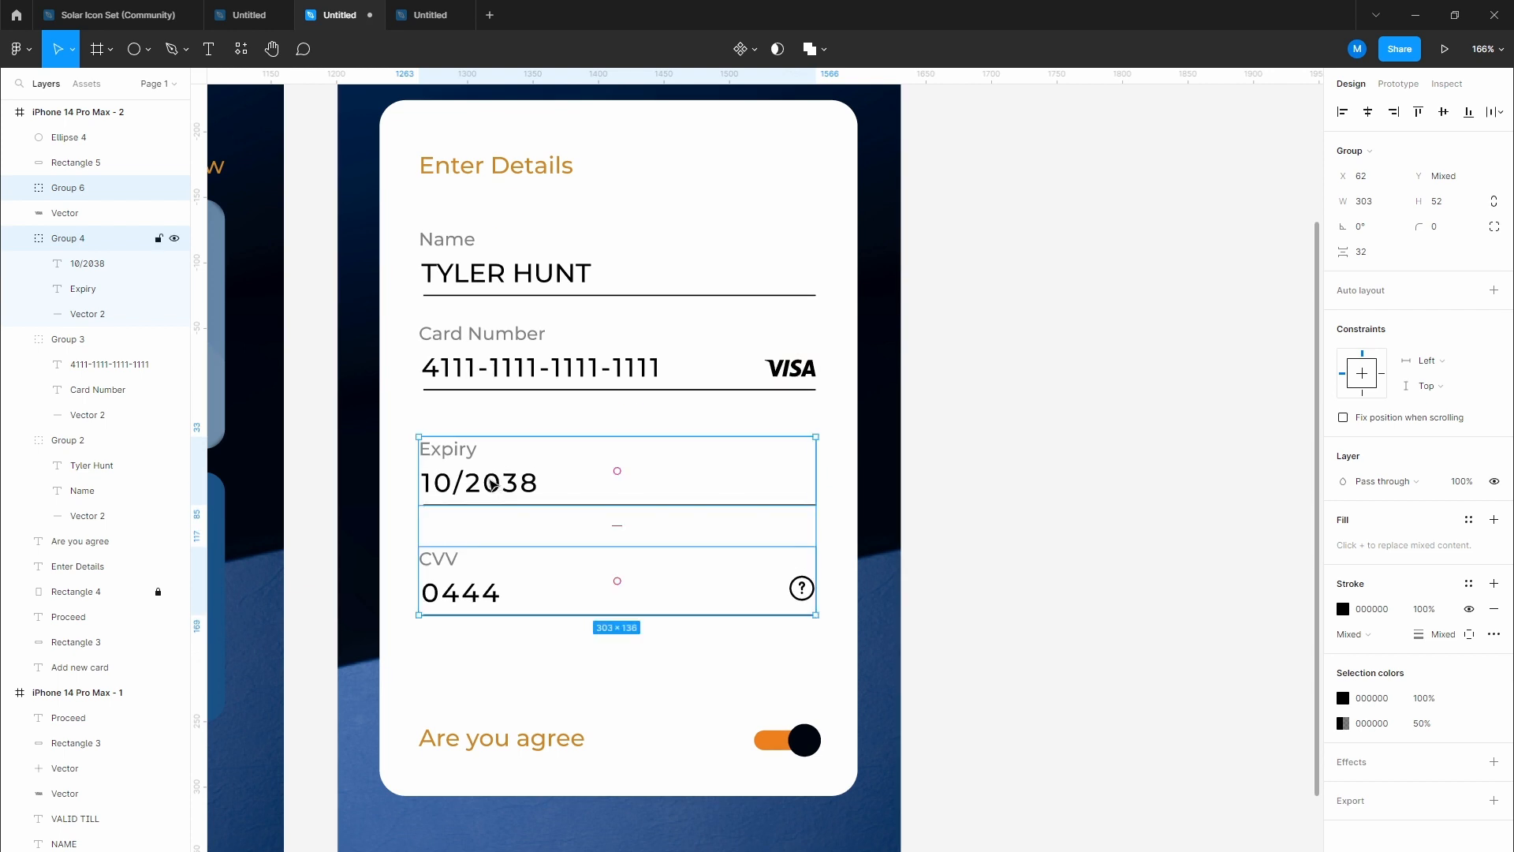
{"action": "left_click_drag", "start_coordinate": [387, 427], "coordinate": [760, 535]}
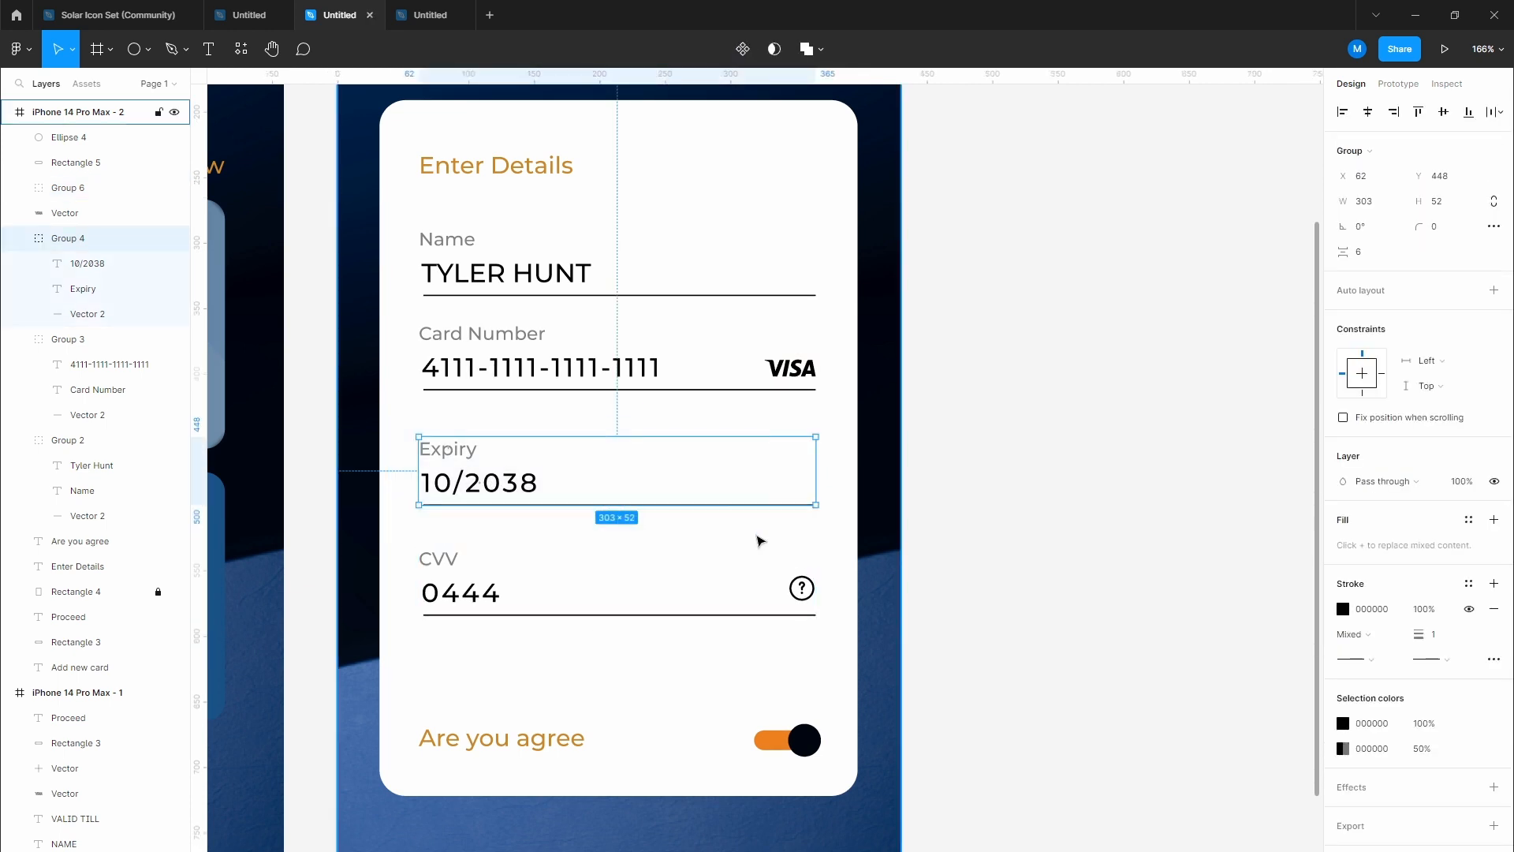
{"action": "left_click", "coordinate": [413, 333]}
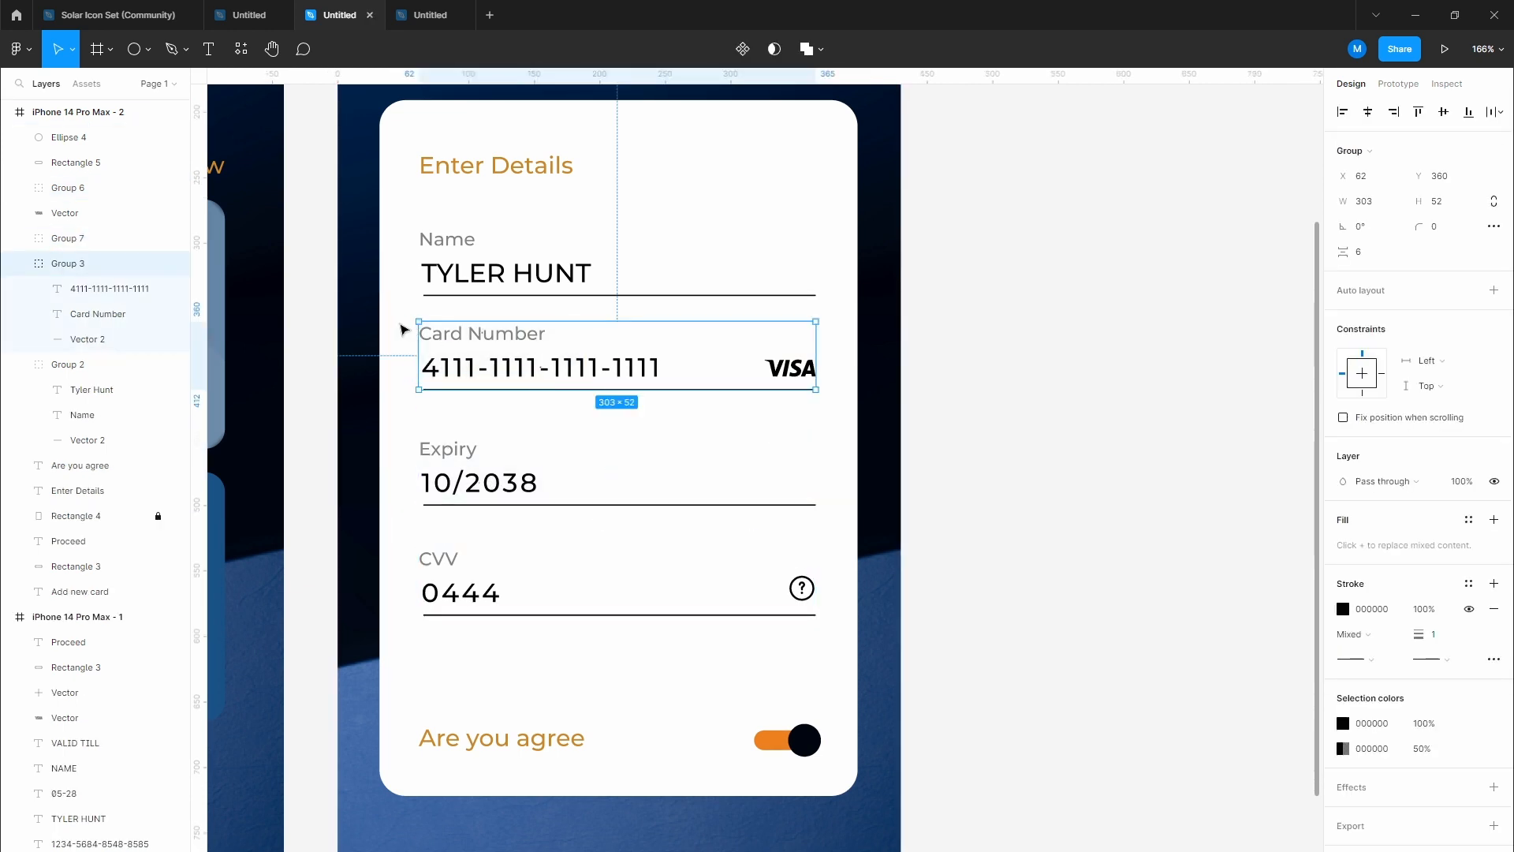
{"action": "key", "text": "ctrl+g"}
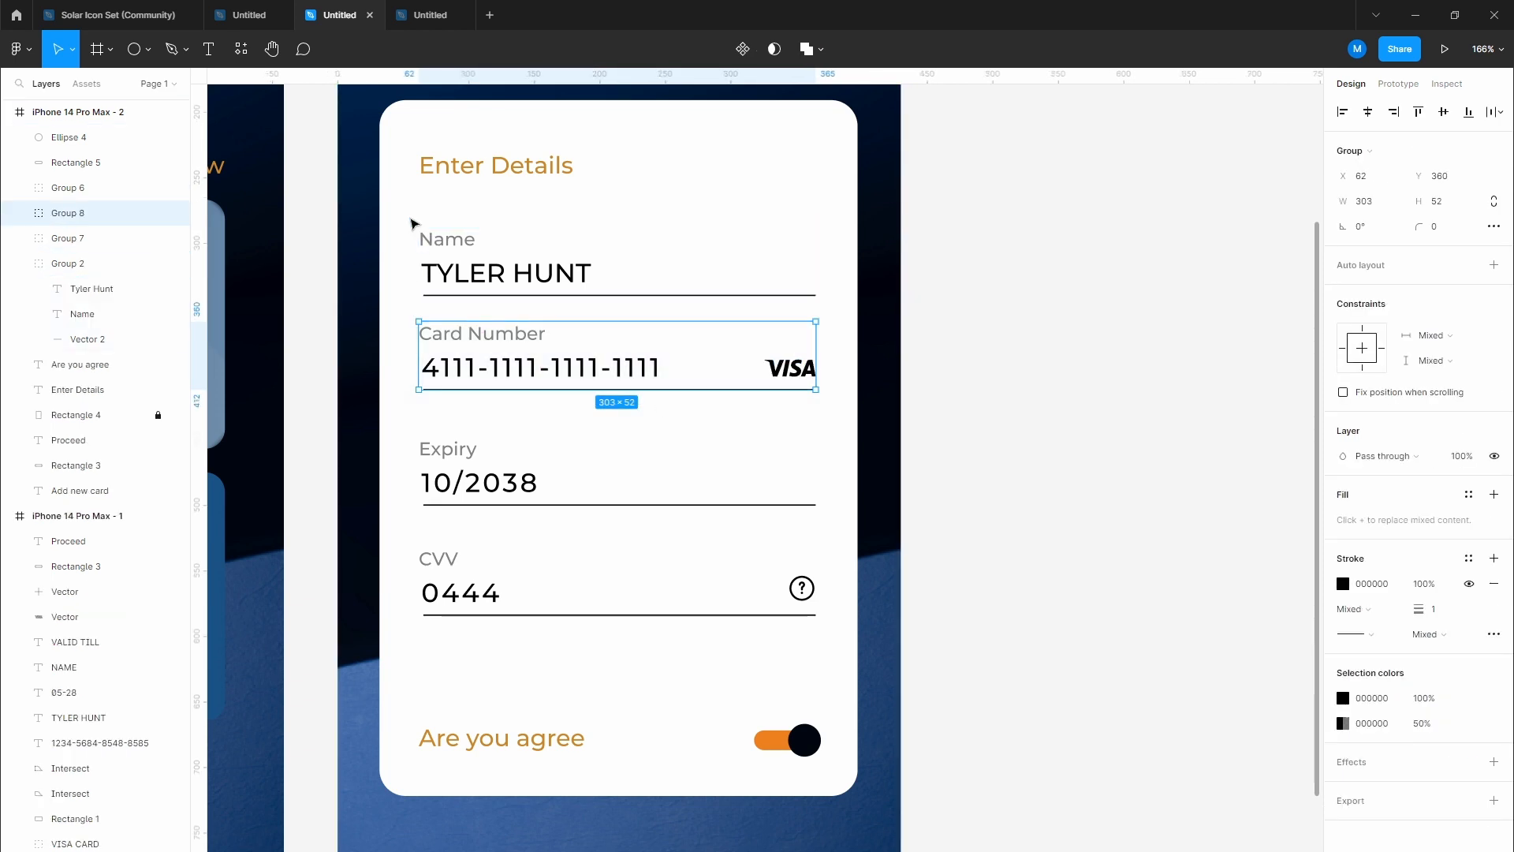
{"action": "left_click_drag", "start_coordinate": [411, 223], "coordinate": [793, 311]}
{"action": "right_click", "coordinate": [571, 269]}
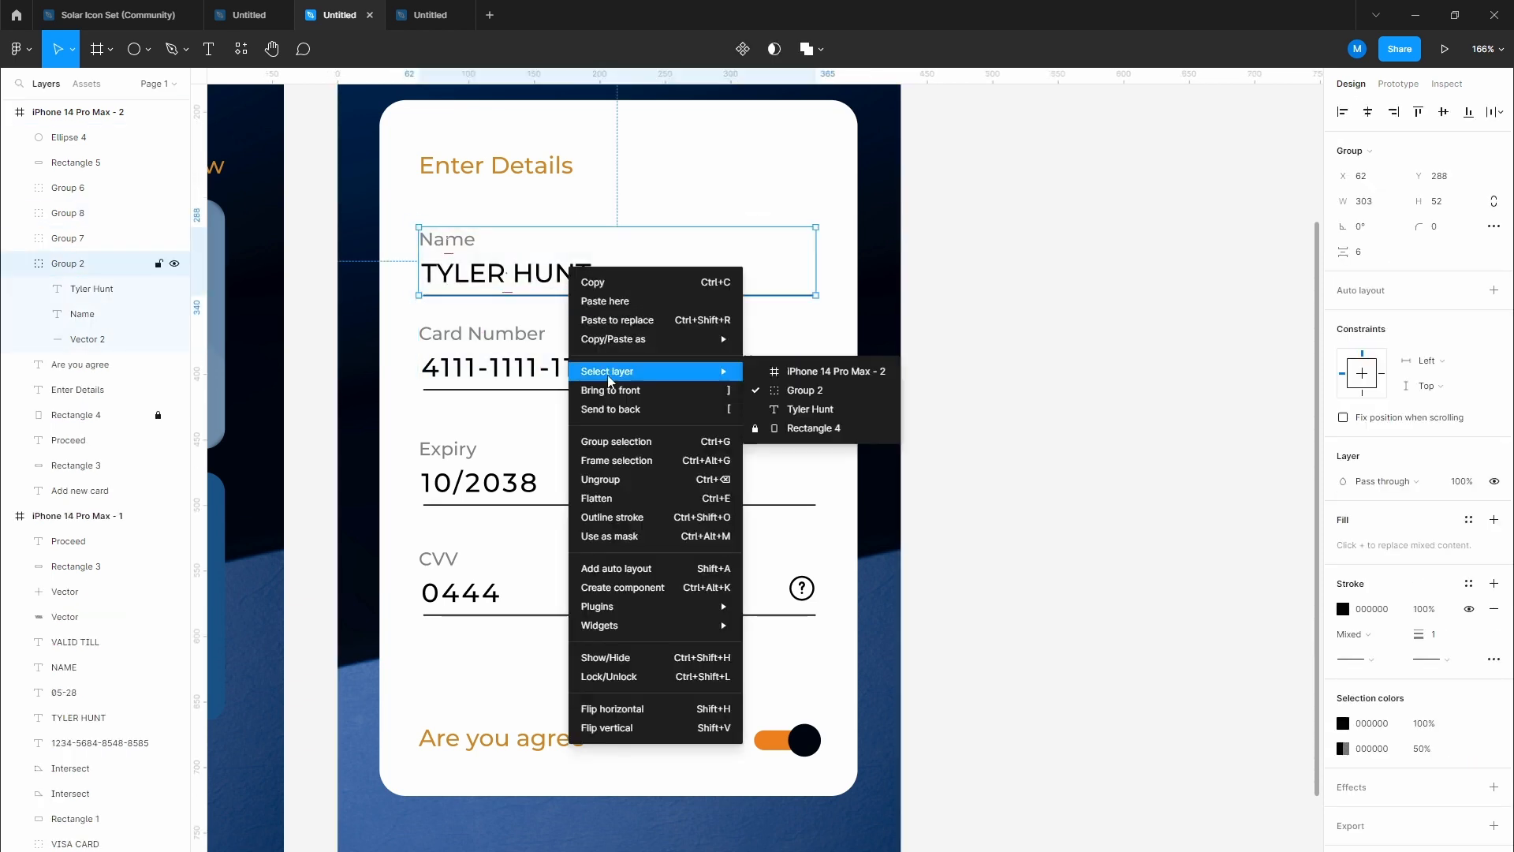
{"action": "left_click", "coordinate": [610, 442]}
Step: Distribute the four field groups evenly, 29 px apart vertically
{"action": "left_click_drag", "start_coordinate": [406, 228], "coordinate": [933, 551]}
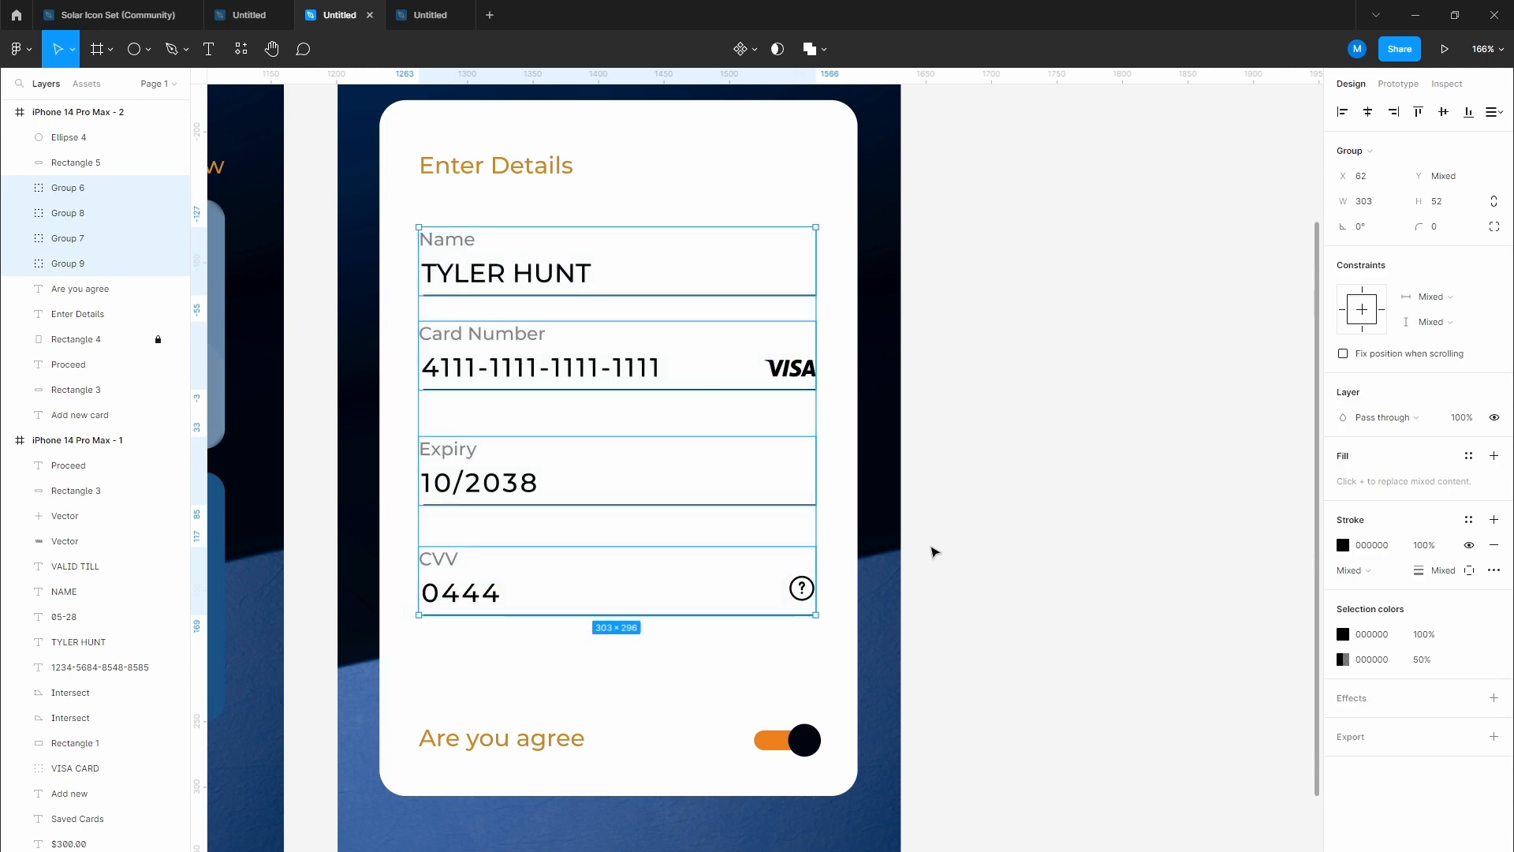
{"action": "left_click", "coordinate": [1501, 116]}
{"action": "left_click", "coordinate": [1333, 161]}
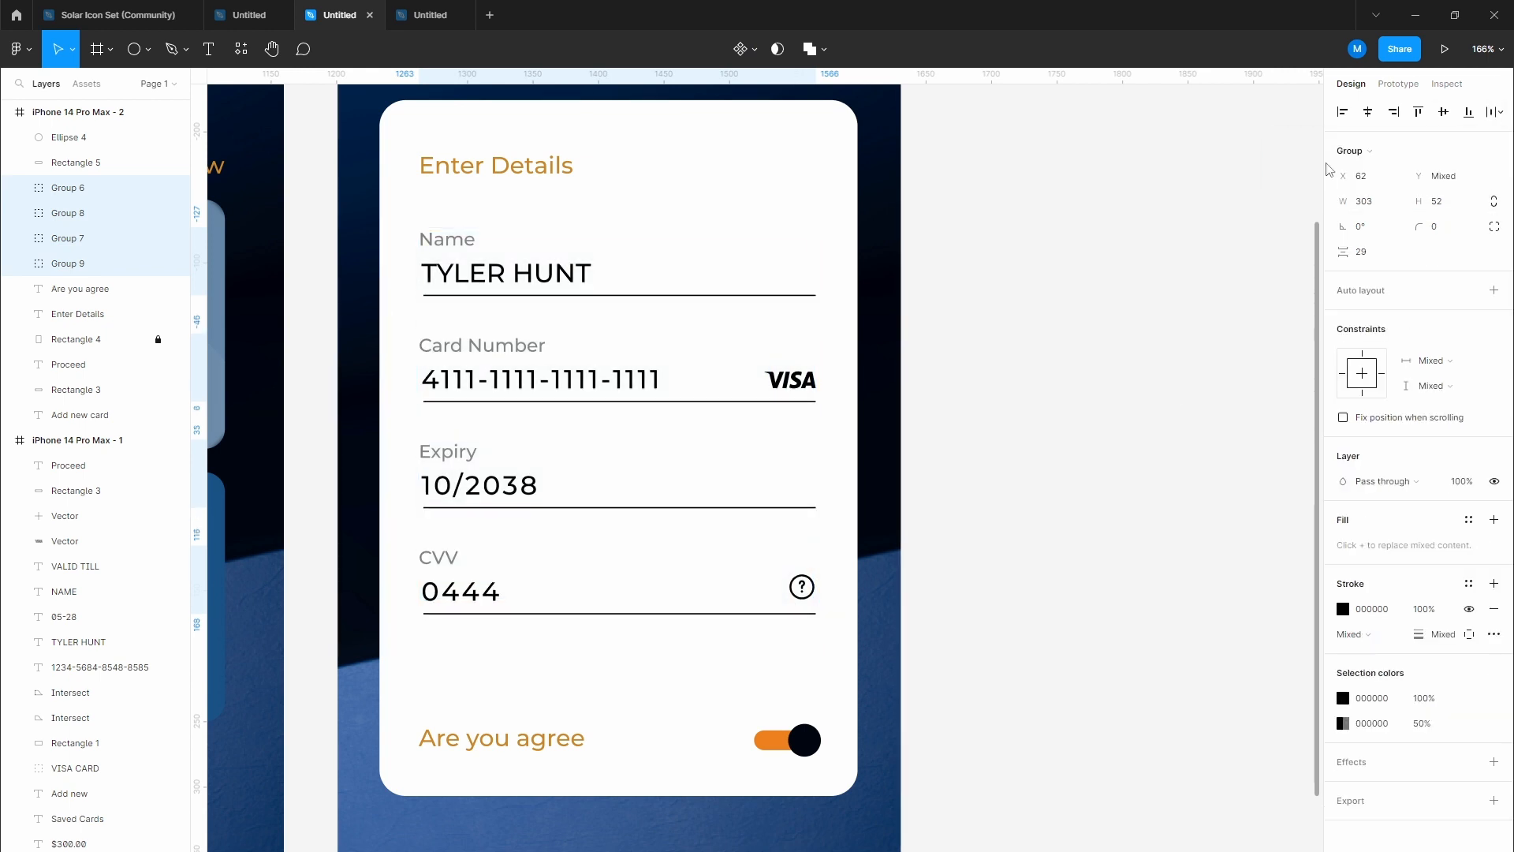
{"action": "left_click", "coordinate": [1012, 460]}
{"action": "scroll", "coordinate": [1010, 457], "scroll_direction": "down", "scroll_amount": 3}
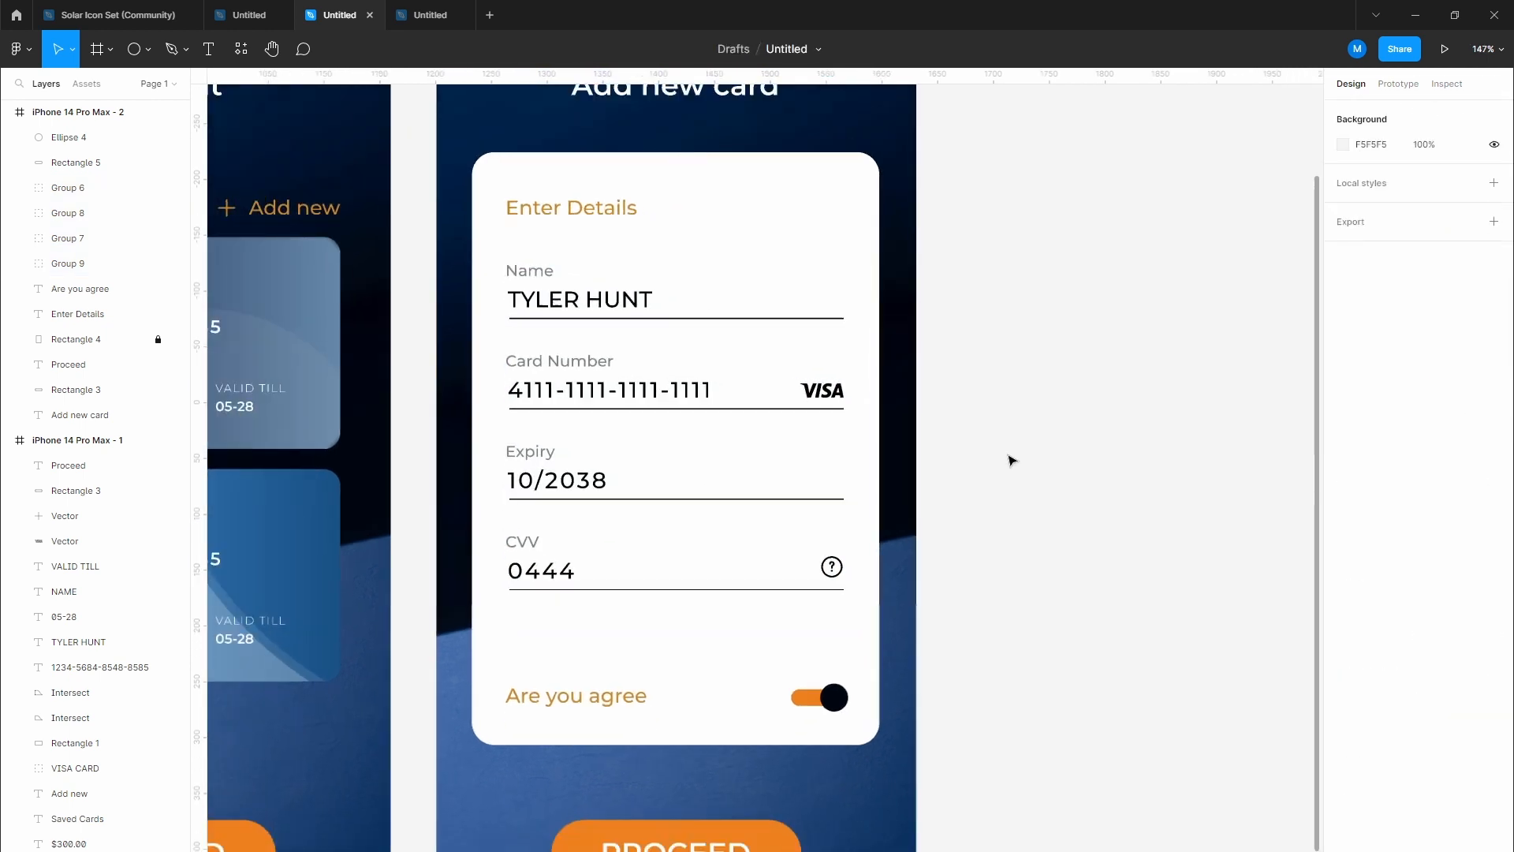
{"action": "left_click_drag", "start_coordinate": [997, 517], "coordinate": [923, 436]}
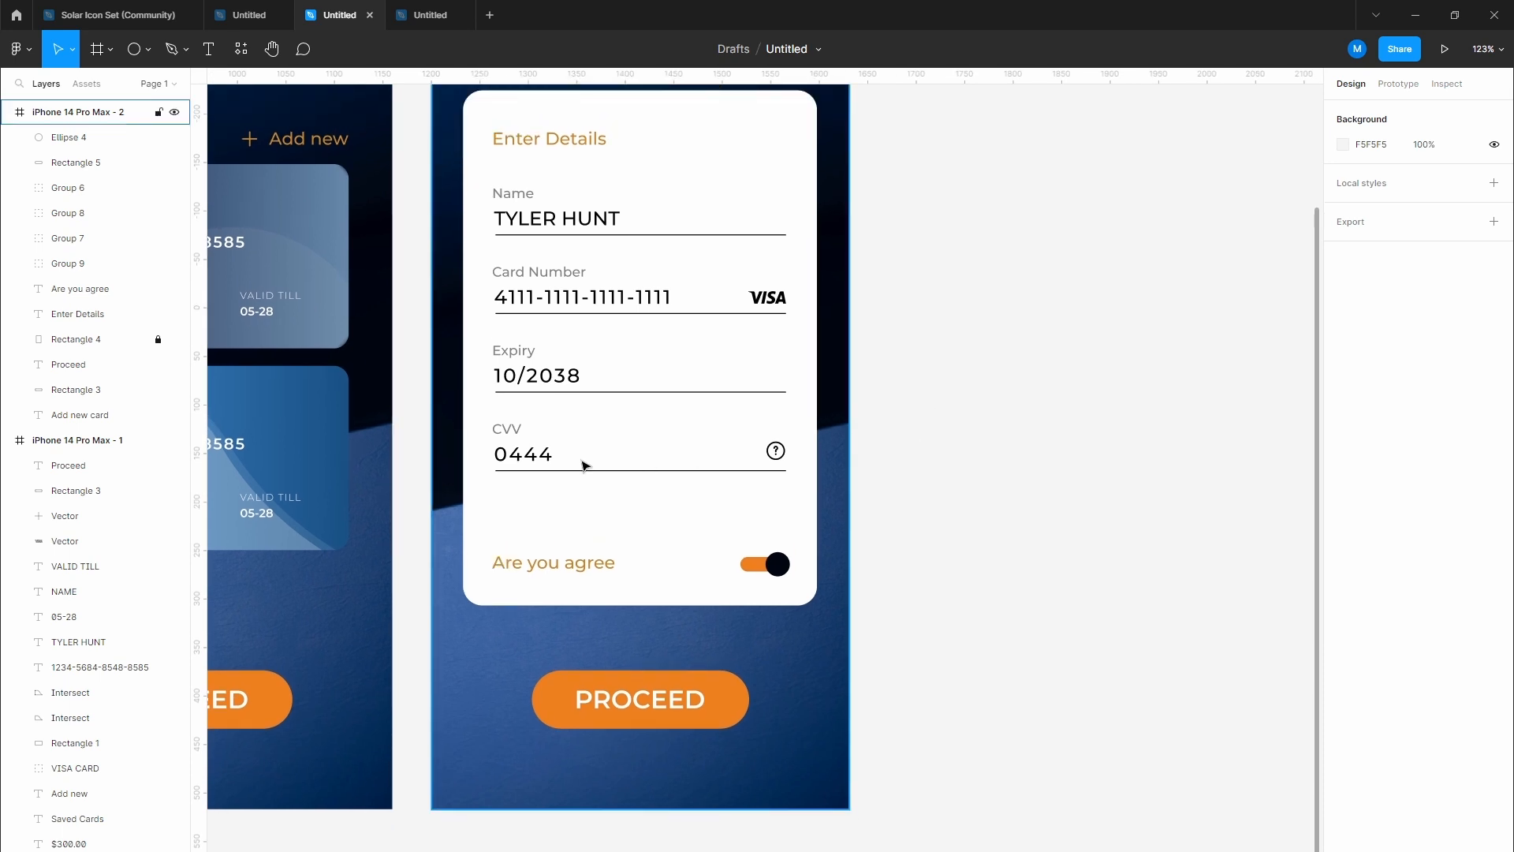
{"action": "scroll", "coordinate": [585, 463], "scroll_direction": "up", "scroll_amount": 5}
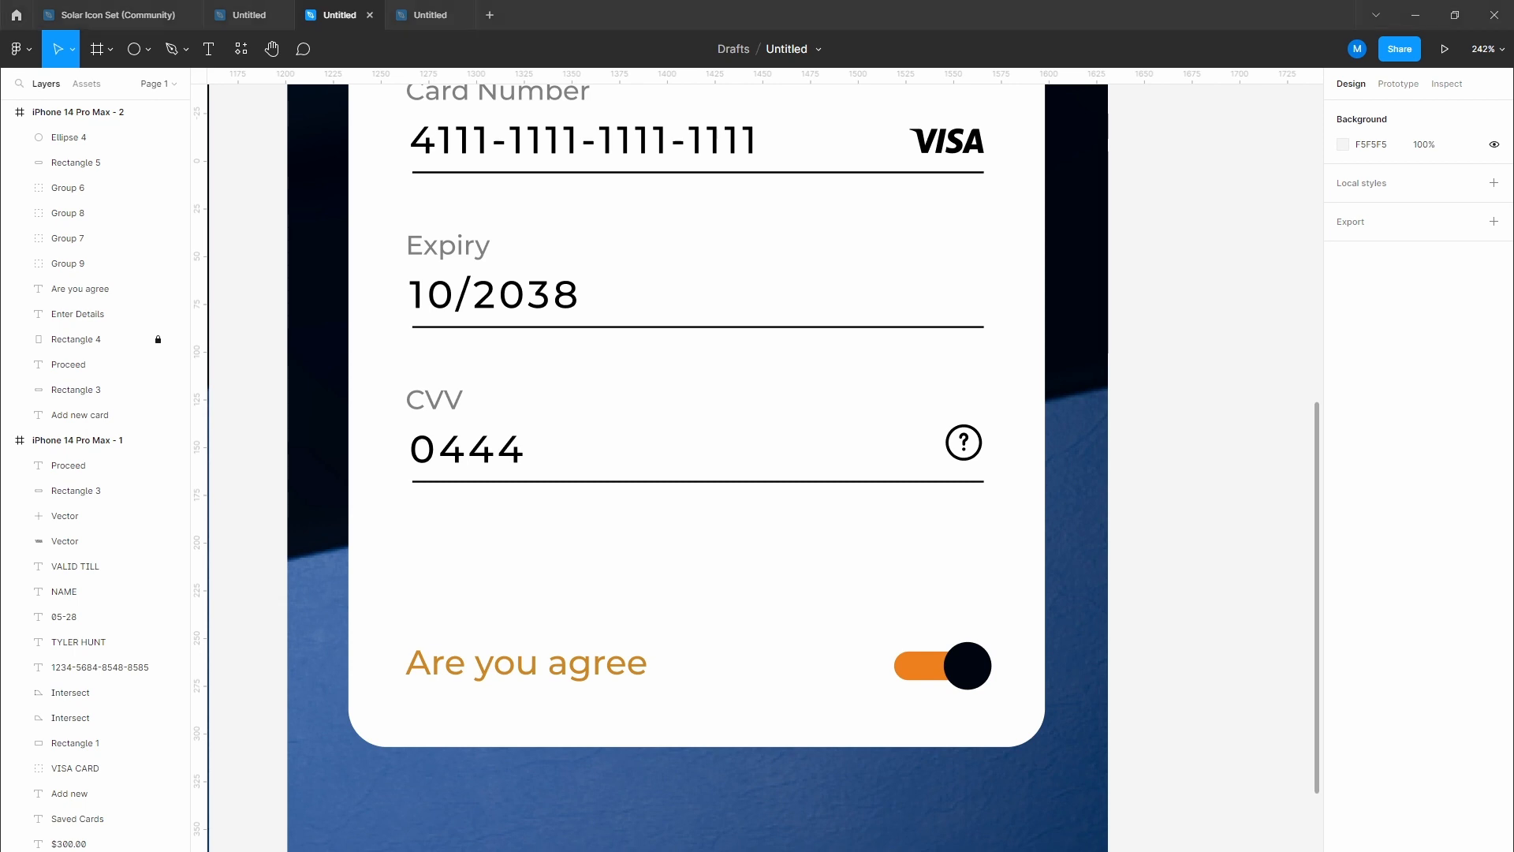
{"action": "left_click", "coordinate": [509, 453]}
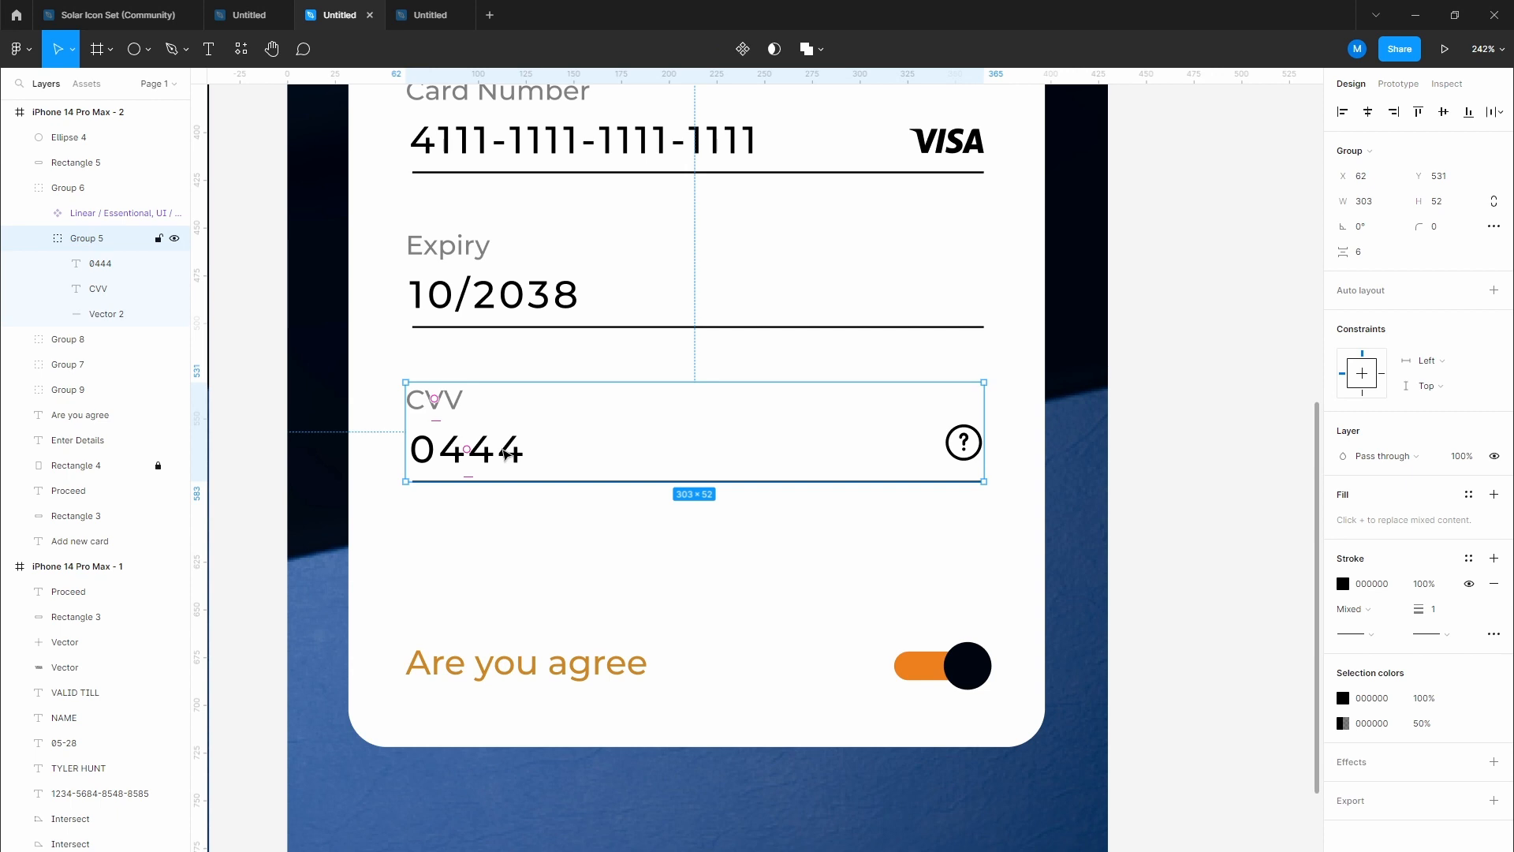
{"action": "left_click", "coordinate": [507, 454]}
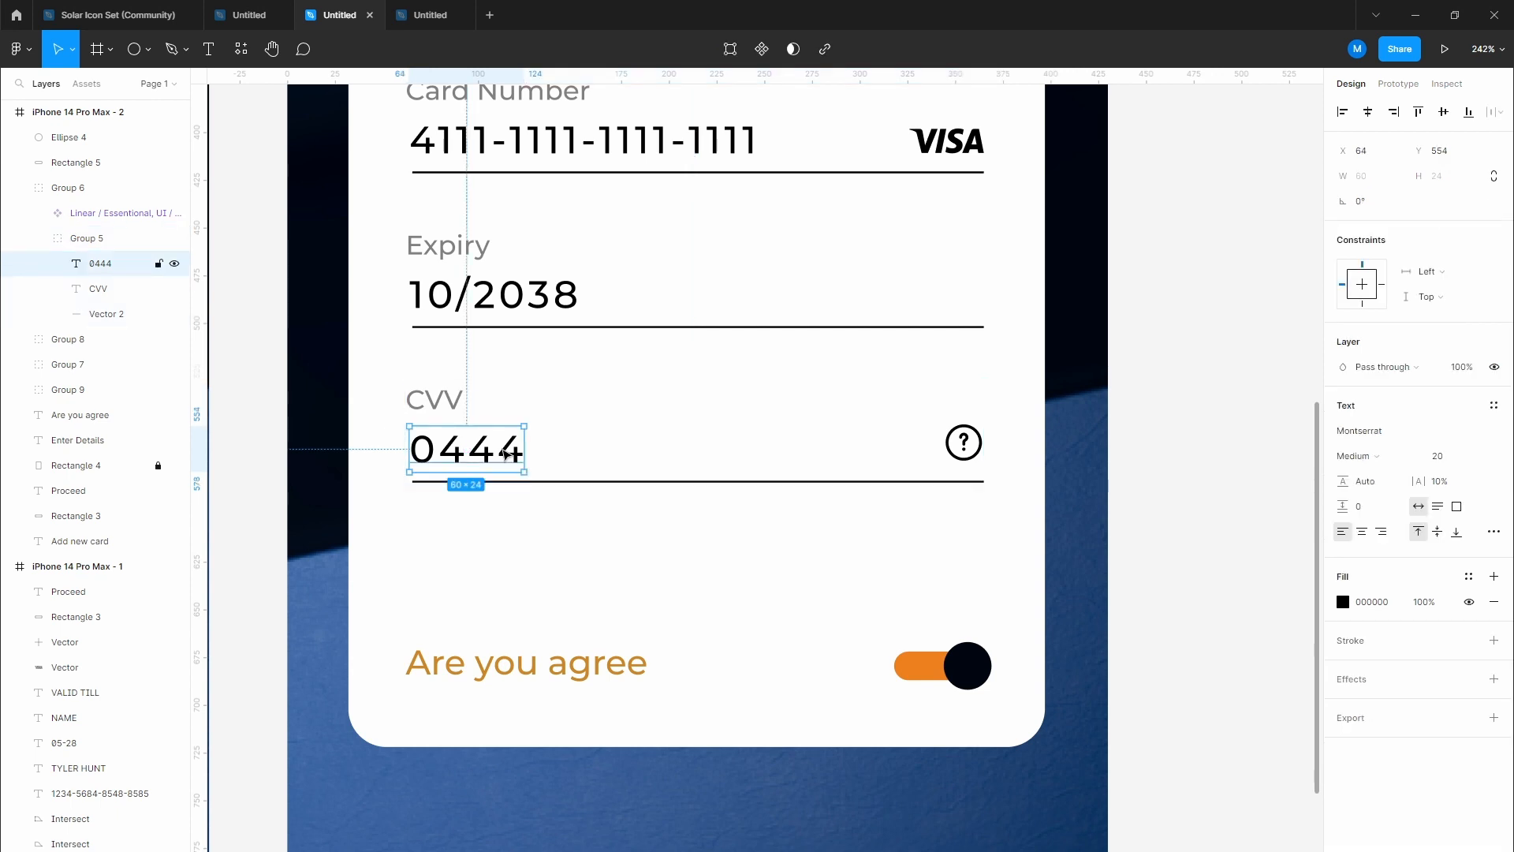
{"action": "left_click", "coordinate": [1447, 461]}
{"action": "type", "text": "14"}
{"action": "key", "text": "Return"}
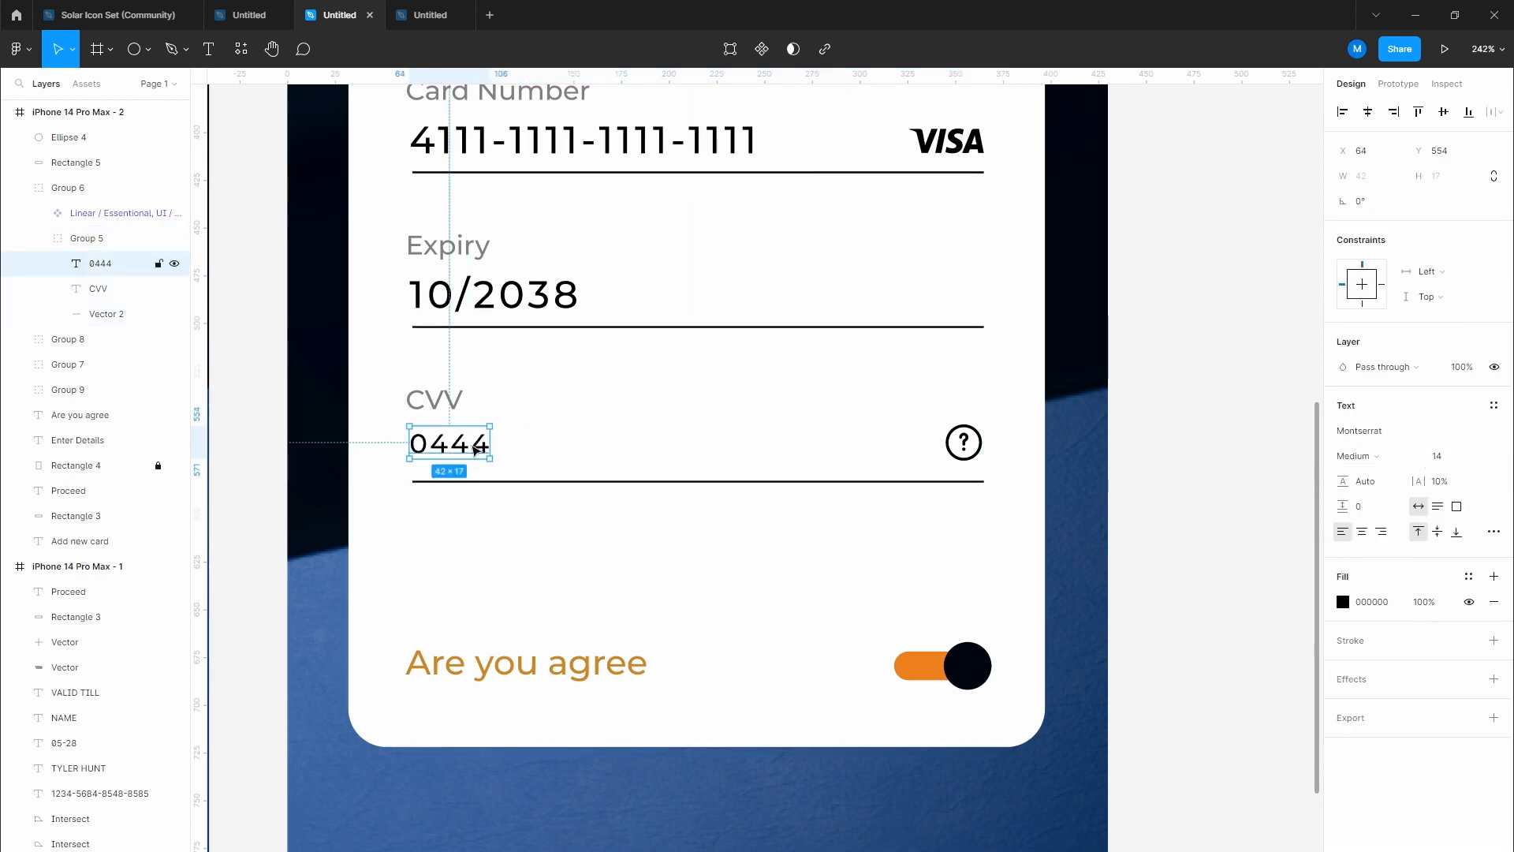
{"action": "left_click_drag", "start_coordinate": [474, 444], "coordinate": [473, 446]}
{"action": "left_click", "coordinate": [518, 530]}
Step: Set the expiry value 10/2038 to font size 14 and nudge it down toward its line
{"action": "scroll", "coordinate": [521, 473], "scroll_direction": "up", "scroll_amount": 2}
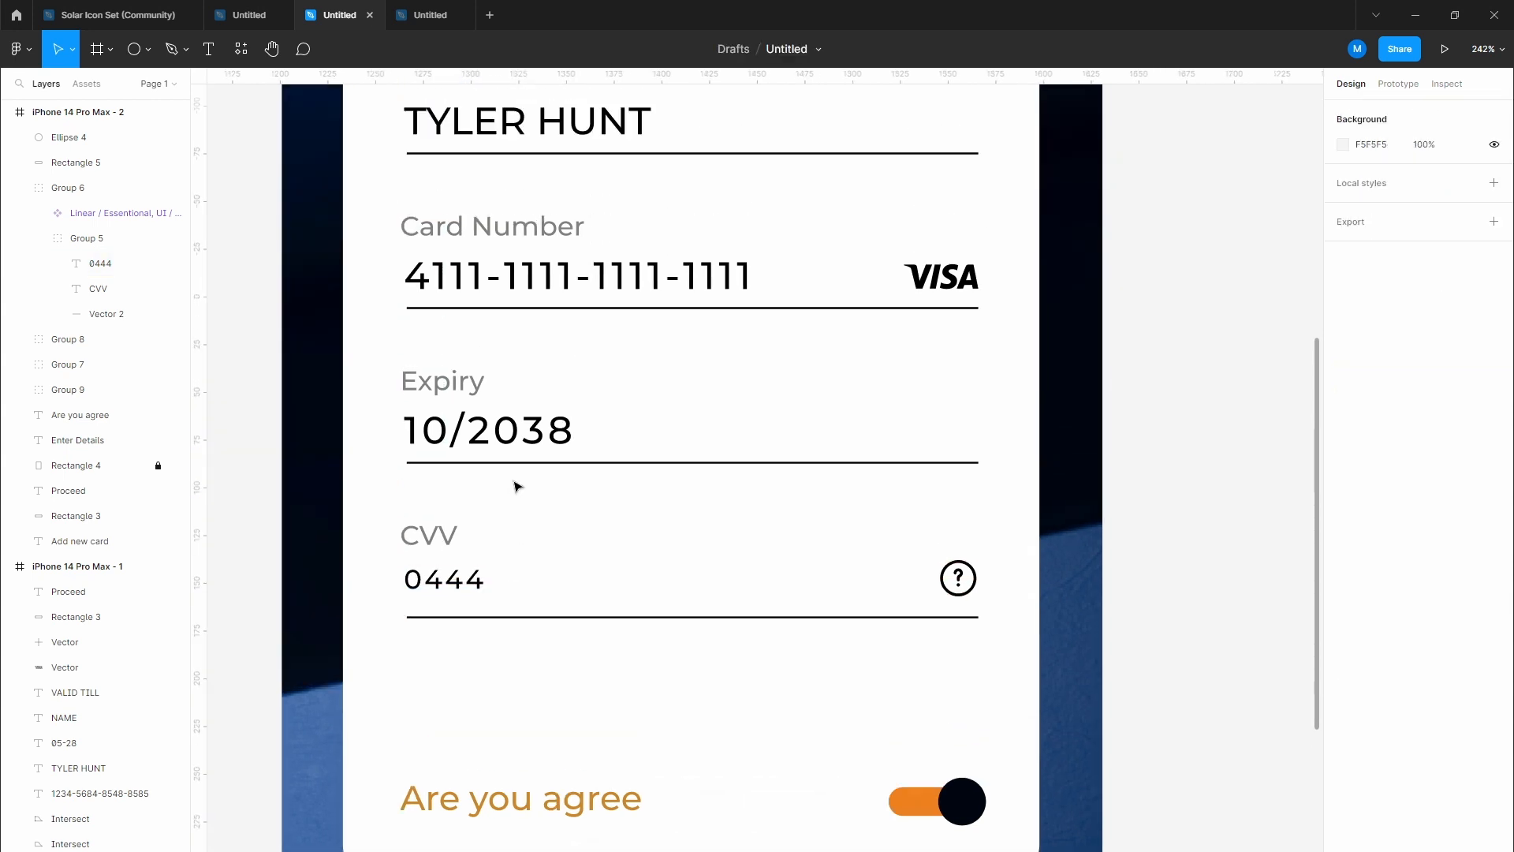
{"action": "left_click", "coordinate": [519, 443]}
{"action": "double_click", "coordinate": [519, 443]}
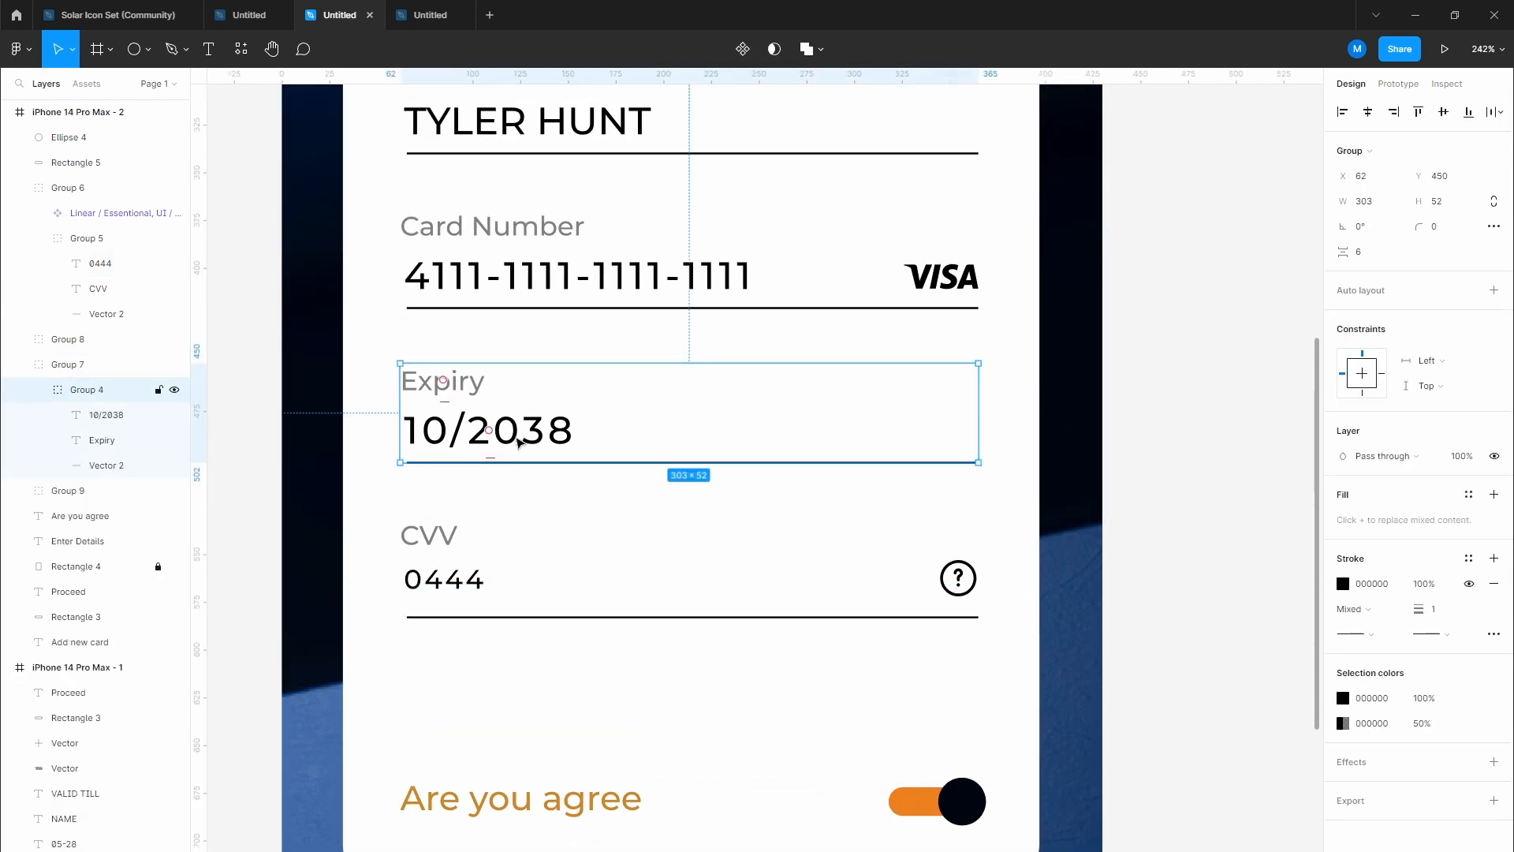
{"action": "double_click", "coordinate": [519, 443]}
{"action": "double_click", "coordinate": [518, 440]}
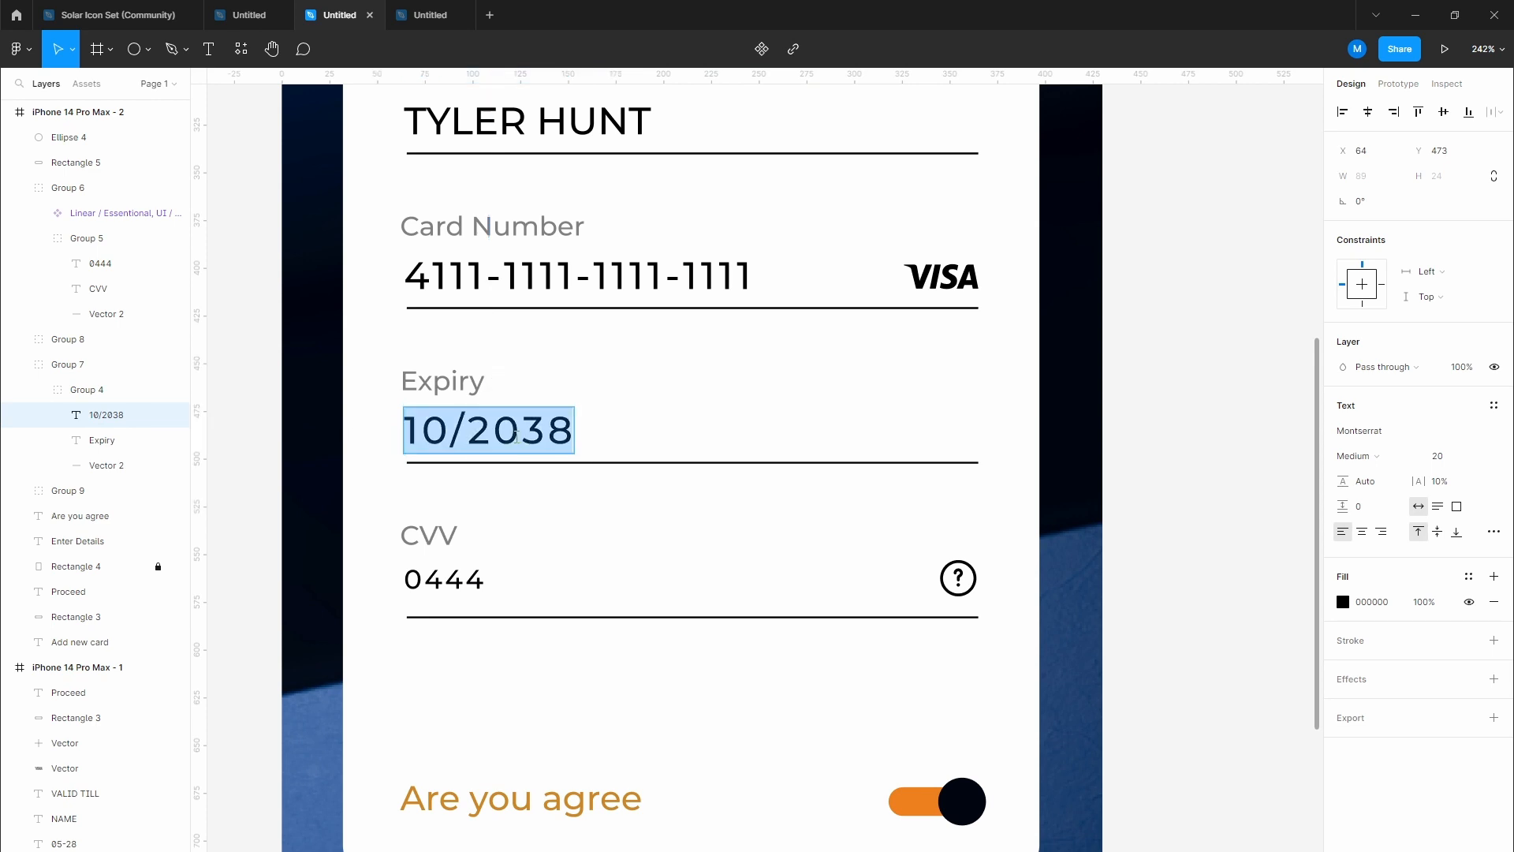
{"action": "left_click", "coordinate": [1448, 456]}
{"action": "type", "text": "14"}
{"action": "key", "text": "Return"}
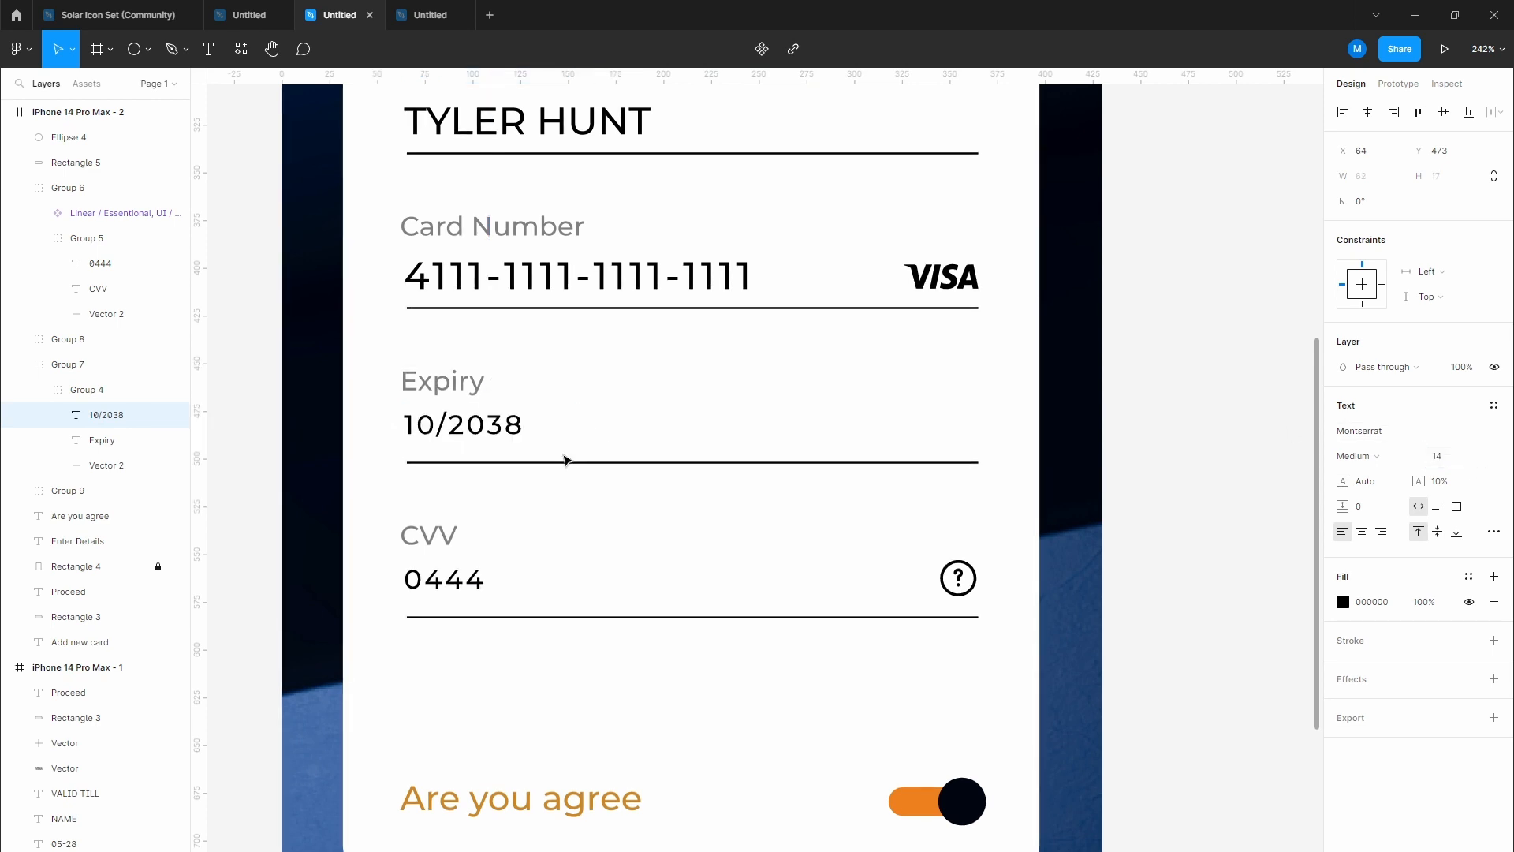
{"action": "left_click_drag", "start_coordinate": [505, 427], "coordinate": [514, 443]}
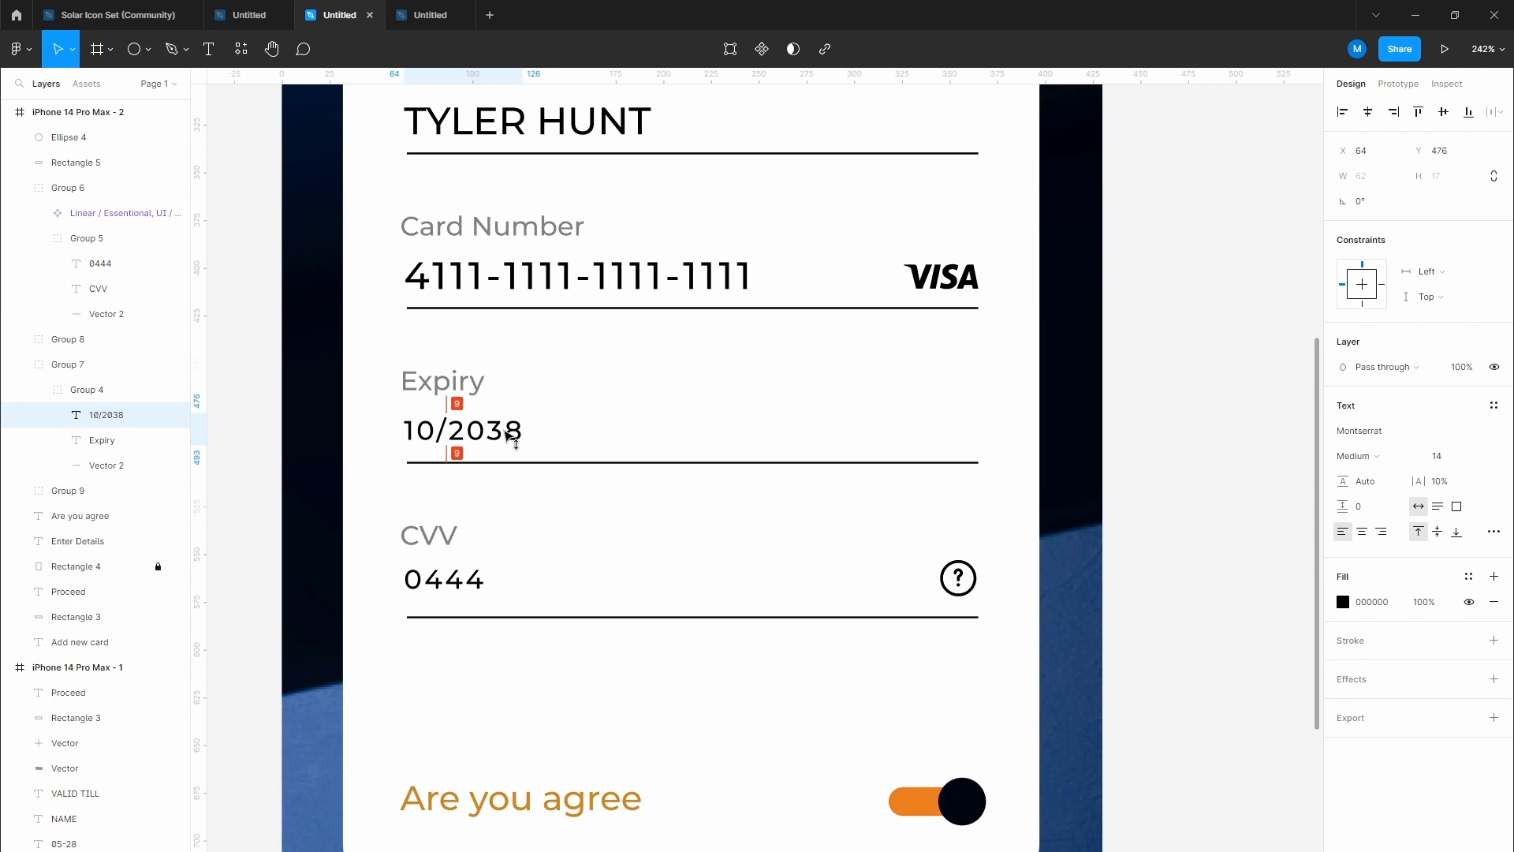
{"action": "scroll", "coordinate": [515, 427], "scroll_direction": "up", "scroll_amount": 2}
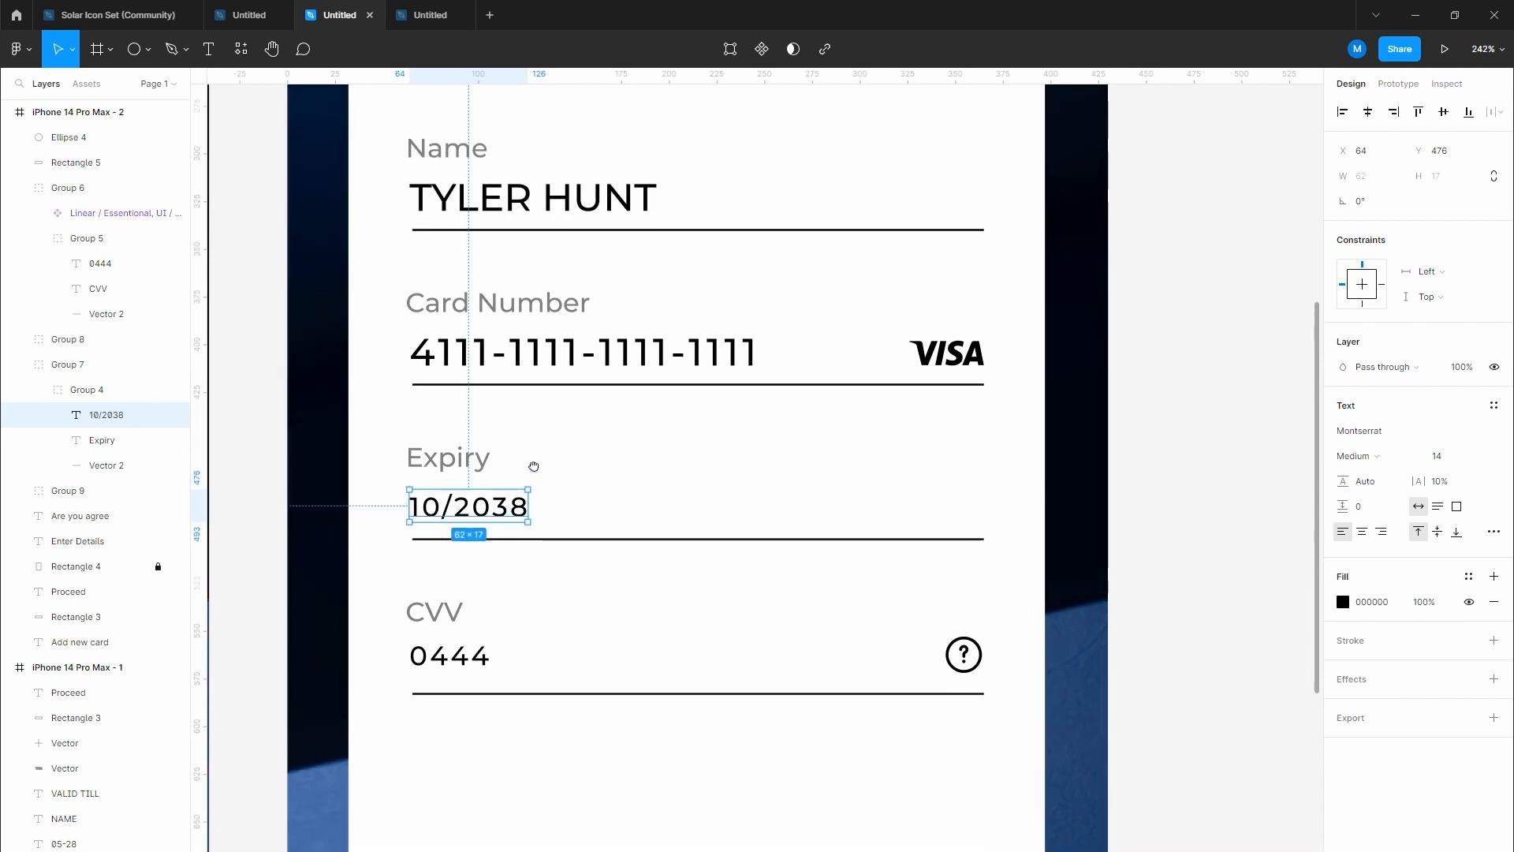
Step: Set the card number to font size 14 with 20% letter spacing, moved down slightly
{"action": "left_click", "coordinate": [541, 357]}
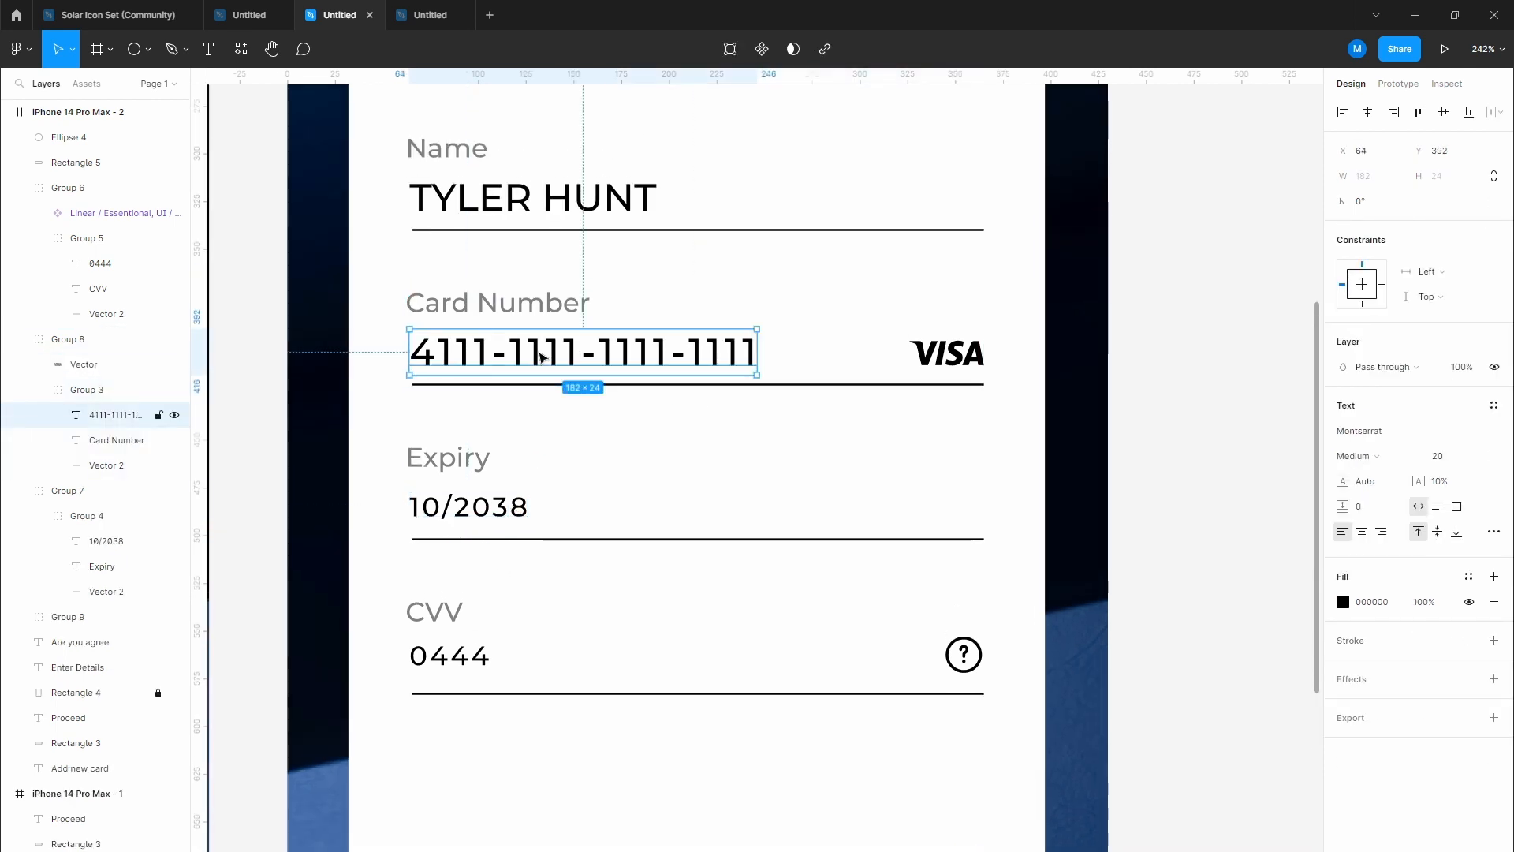
{"action": "double_click", "coordinate": [542, 357]}
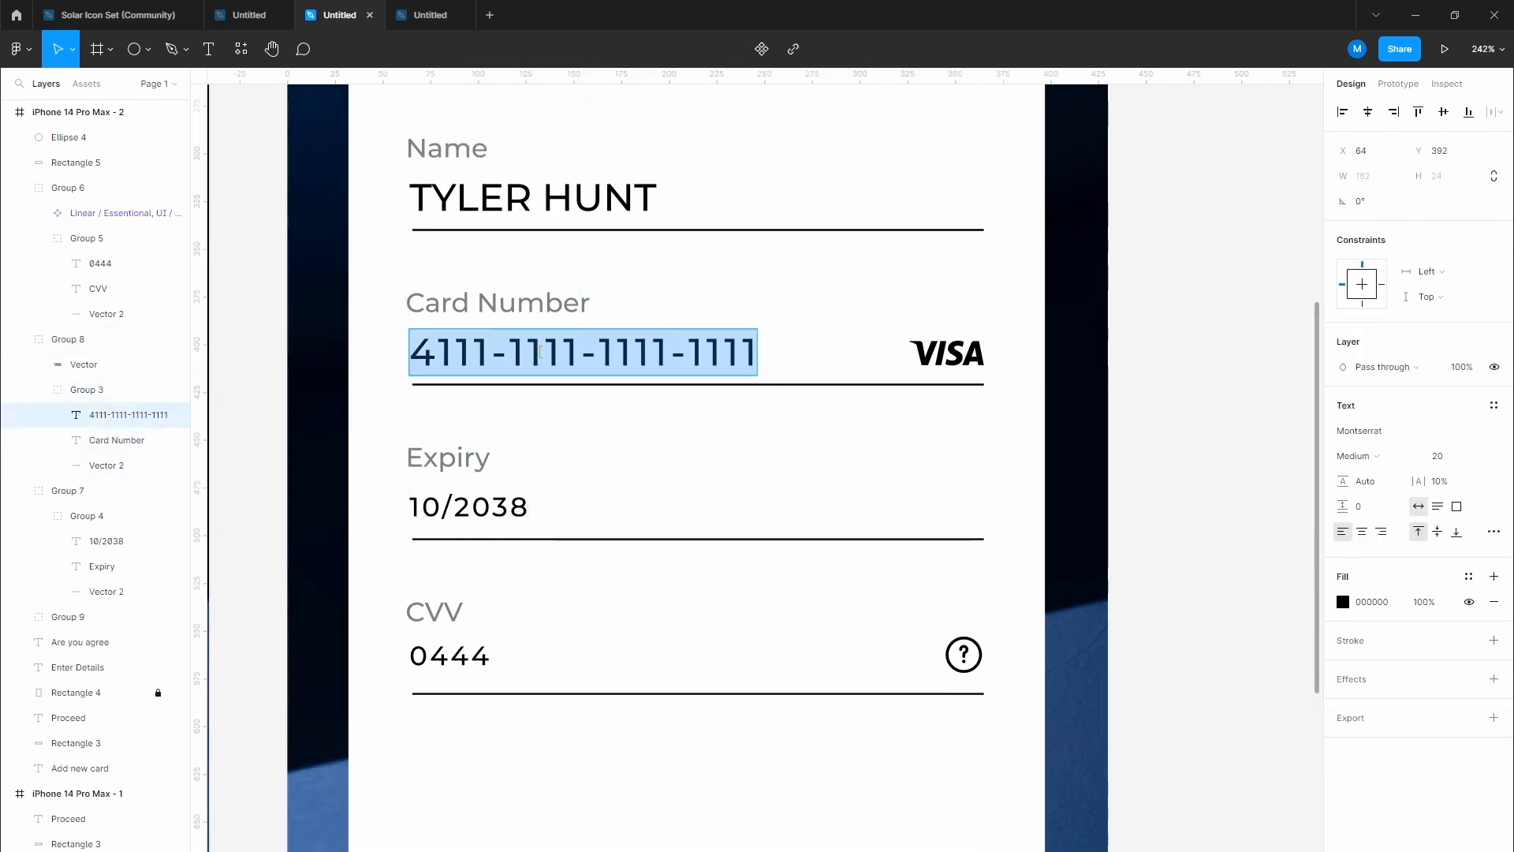
{"action": "left_click", "coordinate": [1457, 461]}
{"action": "type", "text": "14"}
{"action": "key", "text": "Return"}
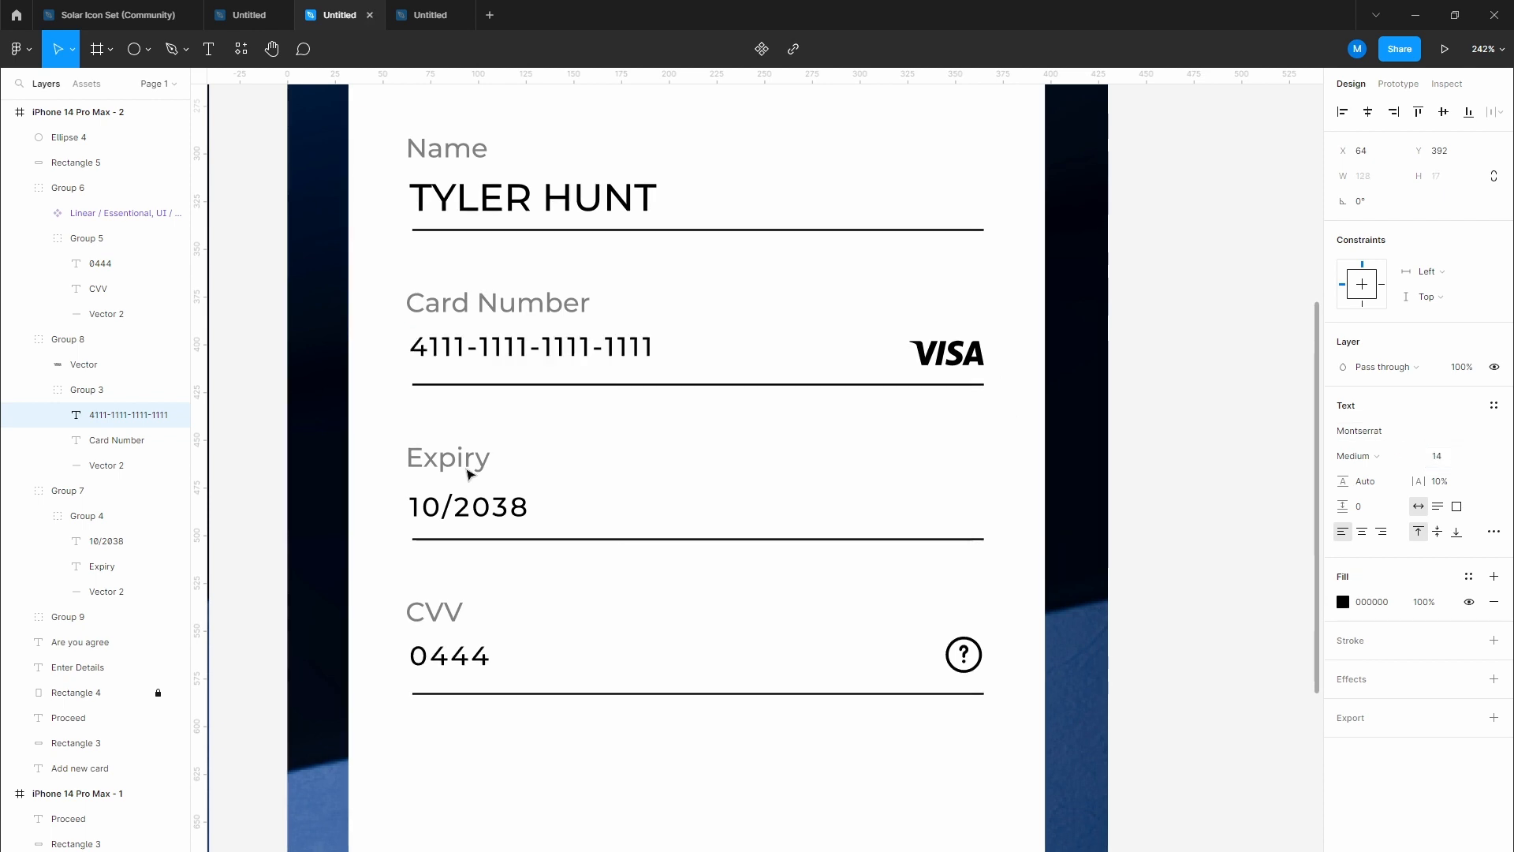
{"action": "left_click", "coordinate": [562, 385]}
{"action": "left_click_drag", "start_coordinate": [582, 351], "coordinate": [582, 361]}
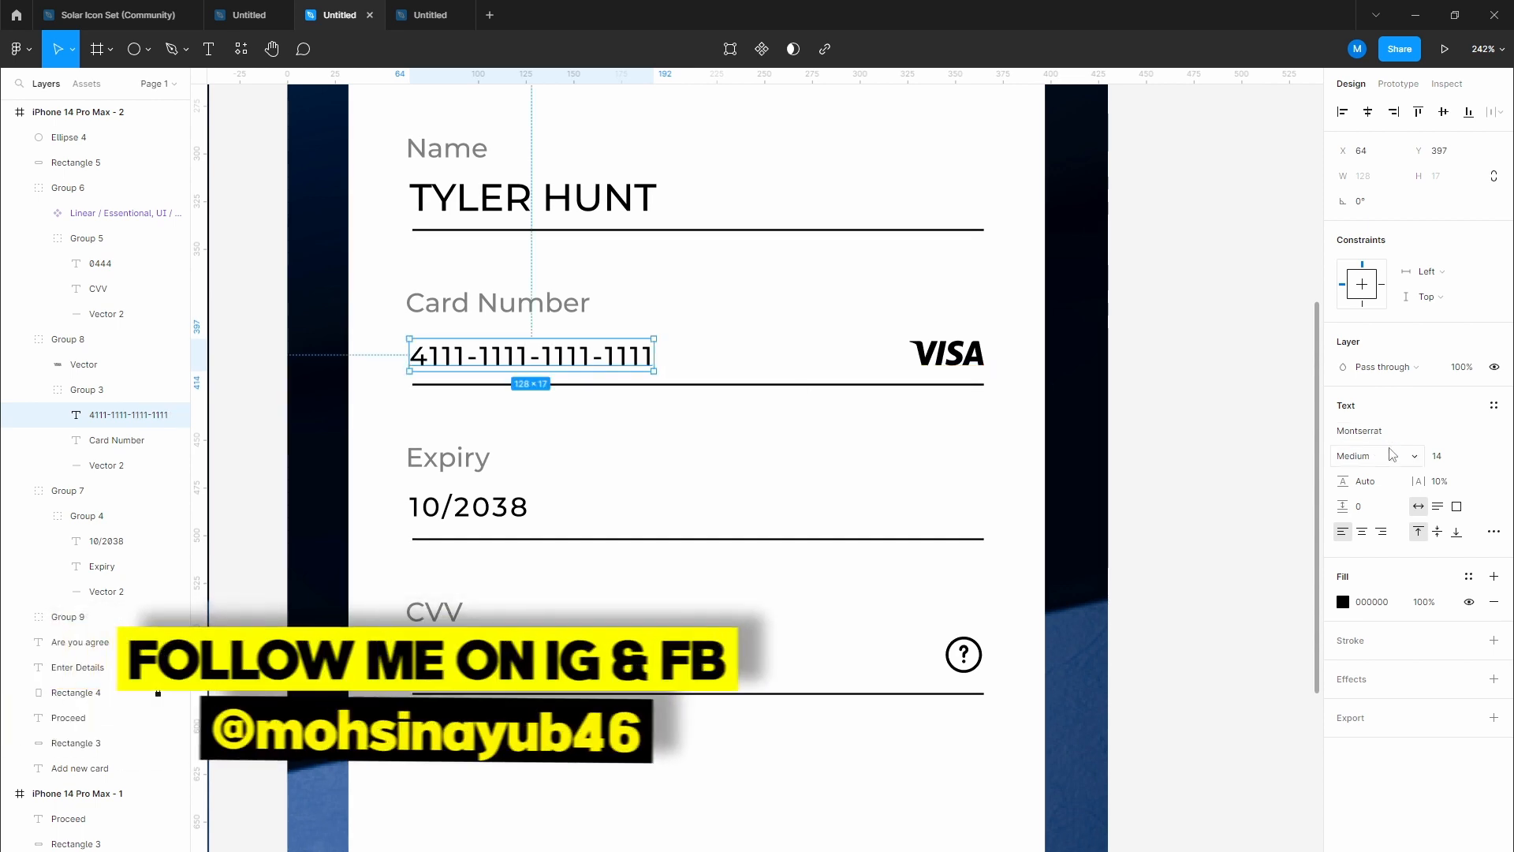
{"action": "left_click", "coordinate": [1440, 481]}
{"action": "type", "text": "20"}
{"action": "key", "text": "Return"}
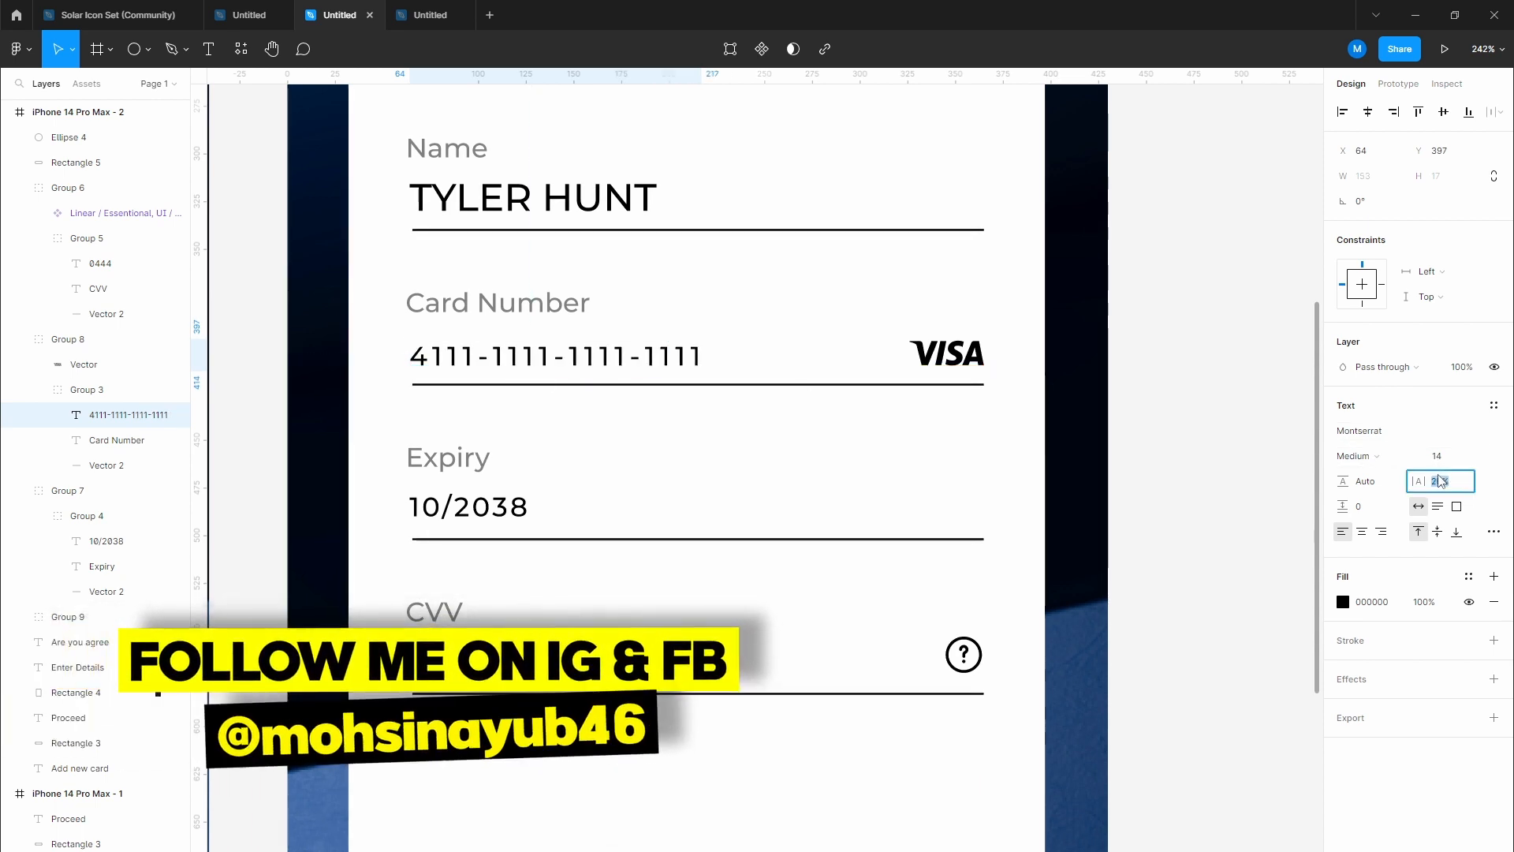
{"action": "left_click", "coordinate": [704, 474]}
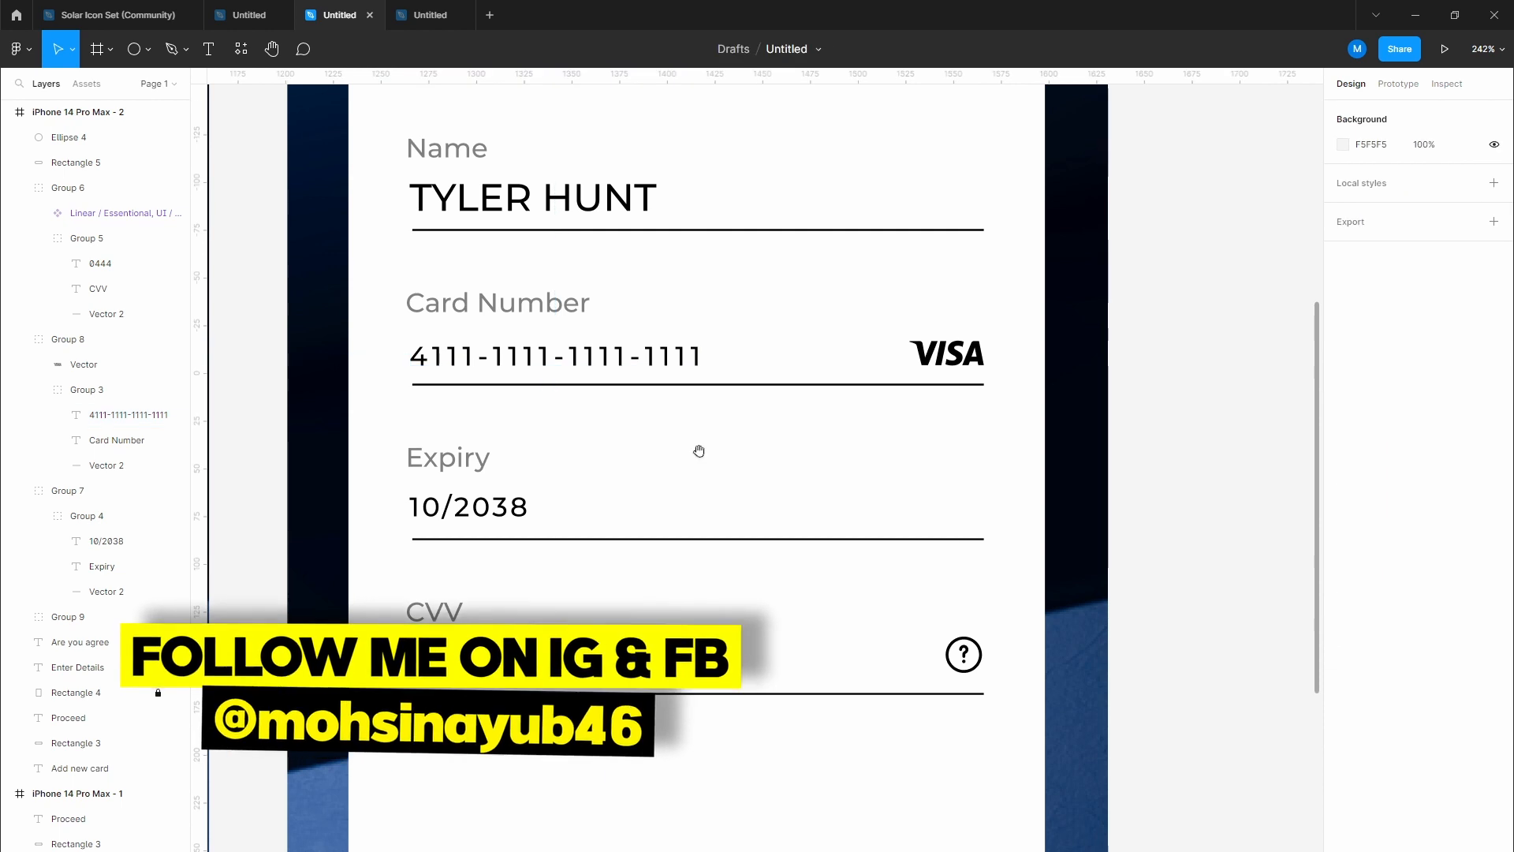
Step: Change the cardholder name text's font size from 20 to 14
{"action": "scroll", "coordinate": [631, 378], "scroll_direction": "up", "scroll_amount": 2}
{"action": "left_click", "coordinate": [580, 298]}
{"action": "double_click", "coordinate": [579, 298]}
{"action": "double_click", "coordinate": [579, 298]}
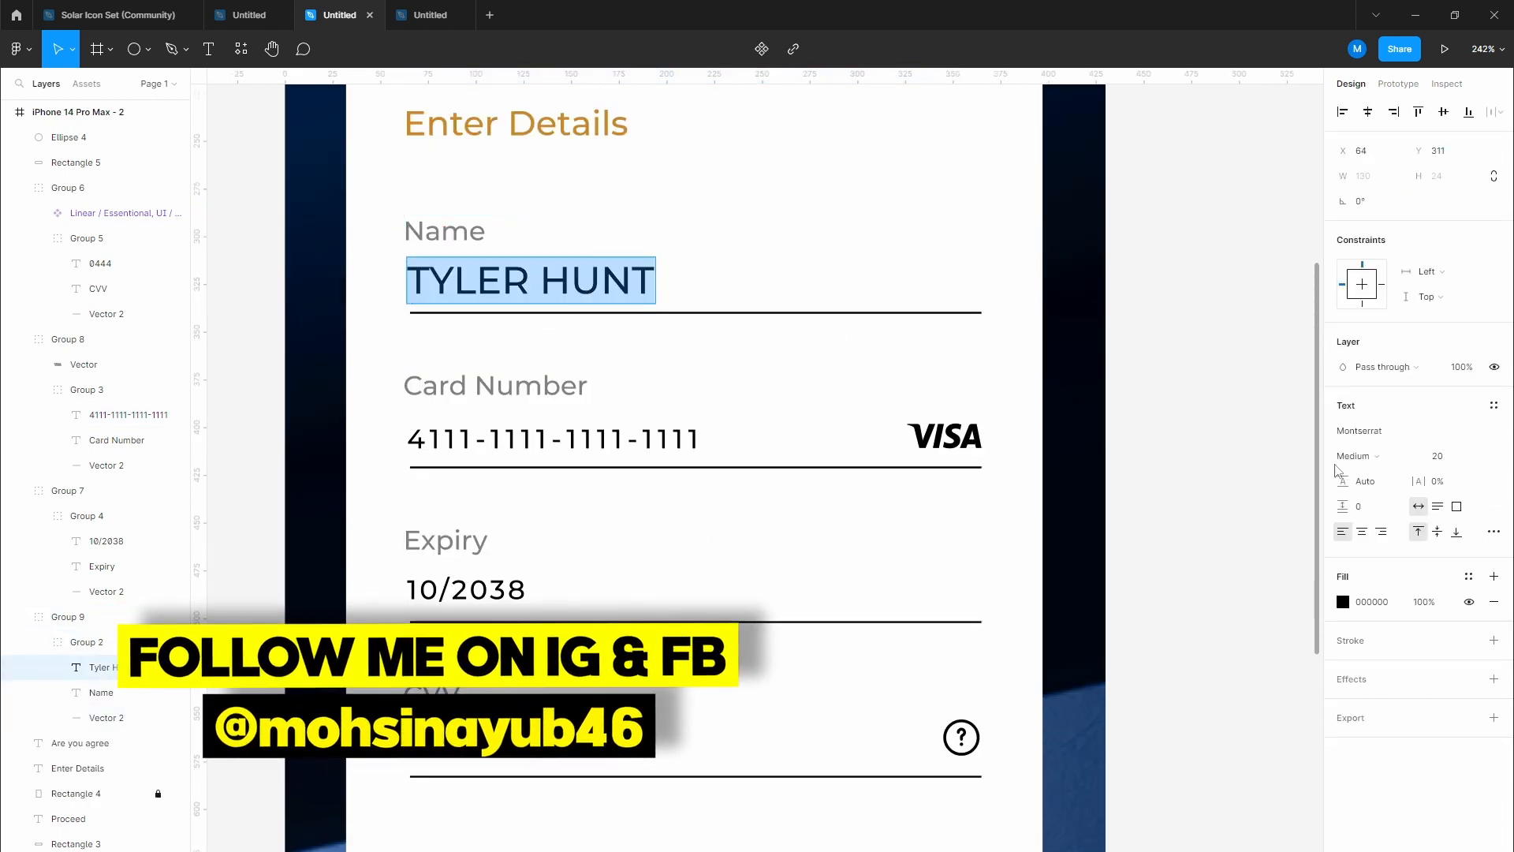
{"action": "left_click", "coordinate": [1440, 456]}
{"action": "type", "text": "14"}
{"action": "key", "text": "Return"}
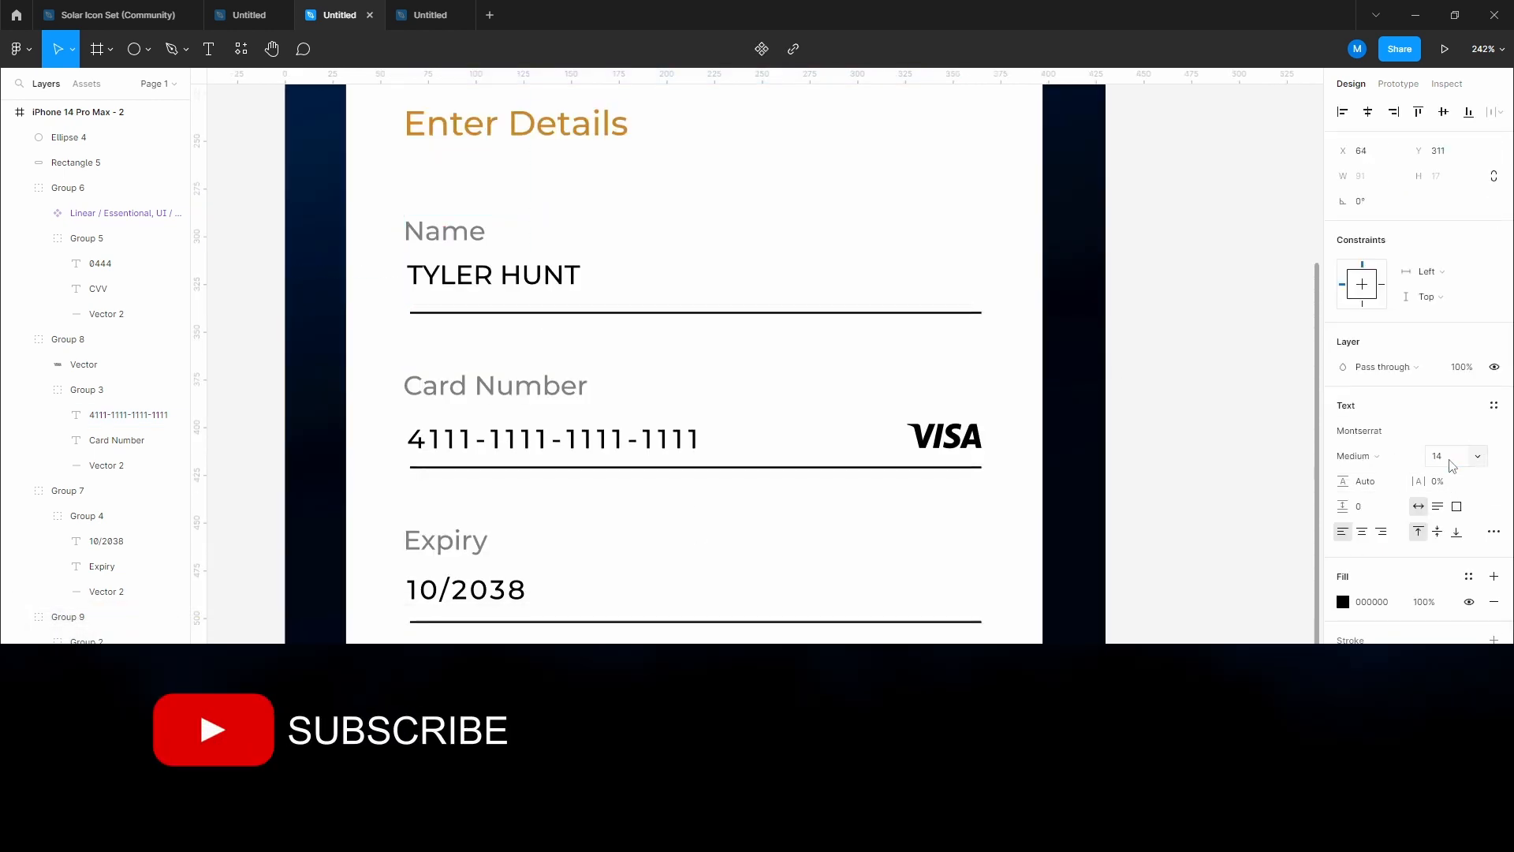
{"action": "key", "text": "Escape"}
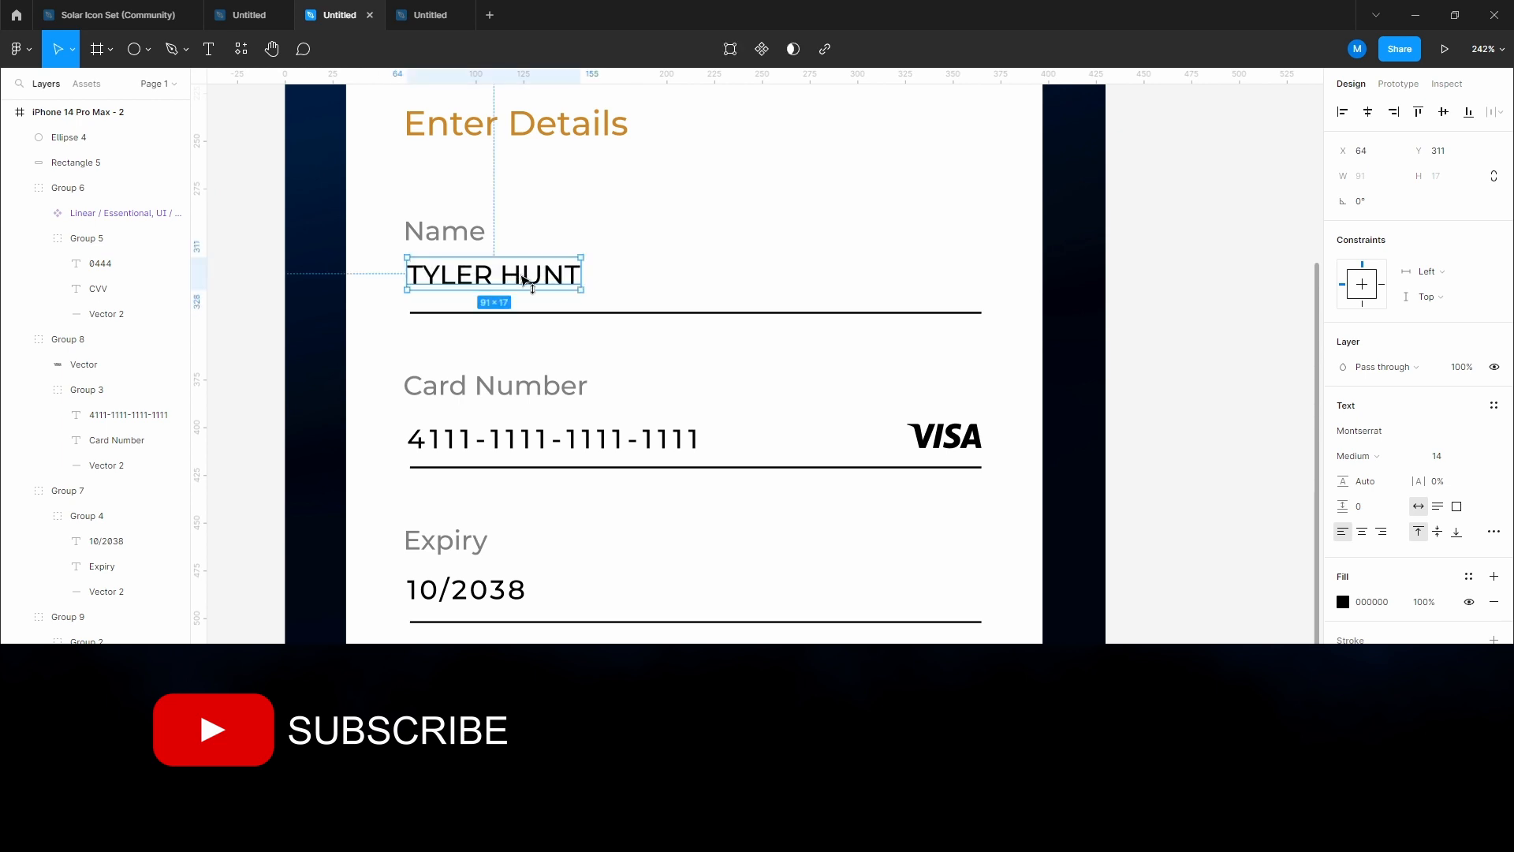
Step: Nudge the card number value up slightly so it sits on its underline
{"action": "left_click", "coordinate": [511, 442]}
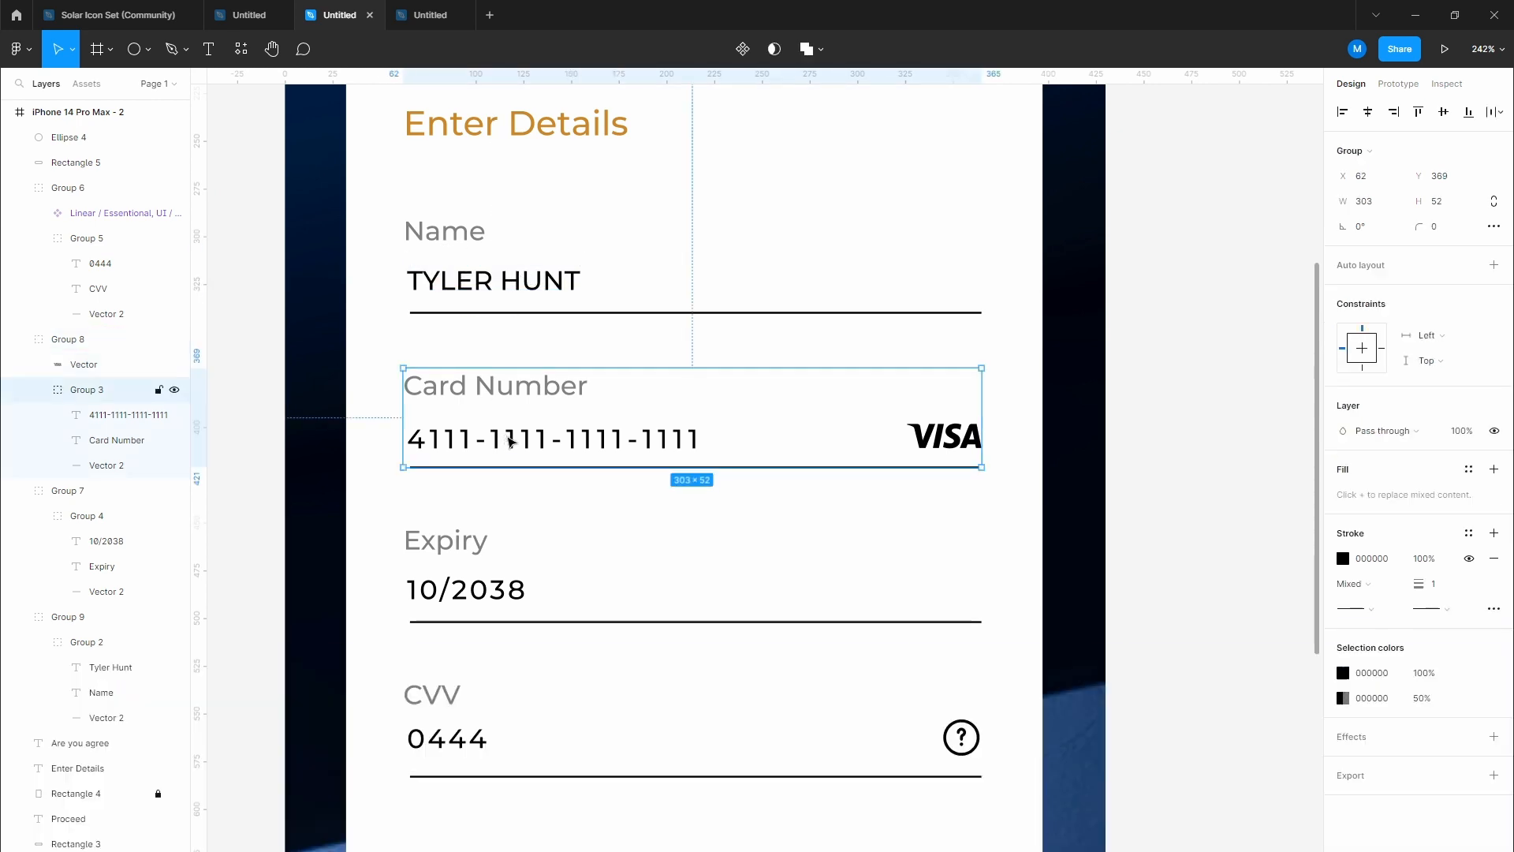
{"action": "double_click", "coordinate": [511, 442]}
{"action": "key", "text": "Up"}
{"action": "key", "text": "Up"}
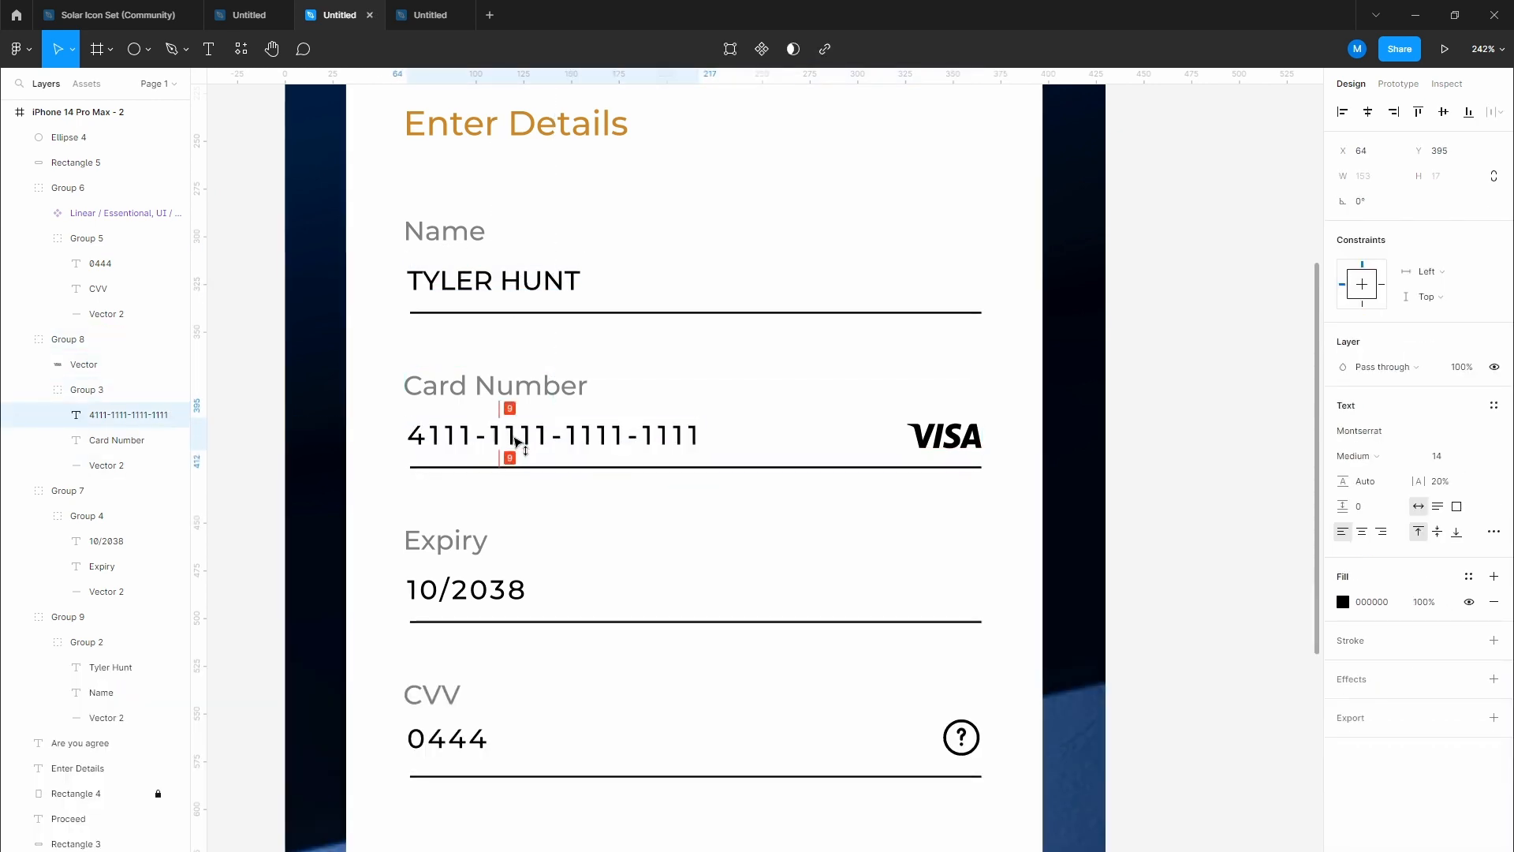
{"action": "scroll", "coordinate": [505, 442], "scroll_direction": "down", "scroll_amount": 2}
{"action": "left_click", "coordinate": [489, 479]}
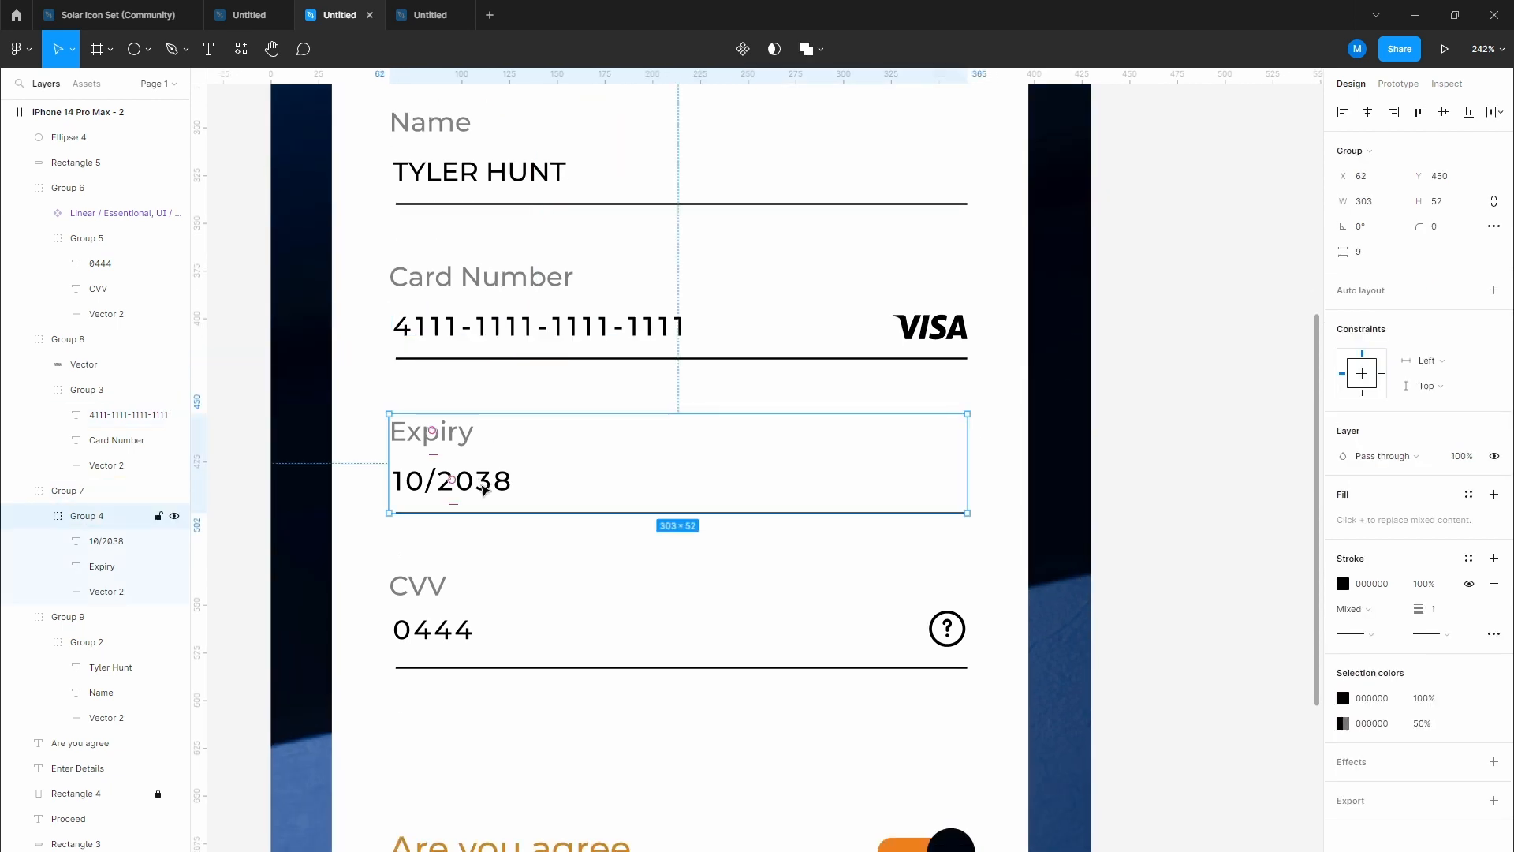
{"action": "double_click", "coordinate": [484, 489]}
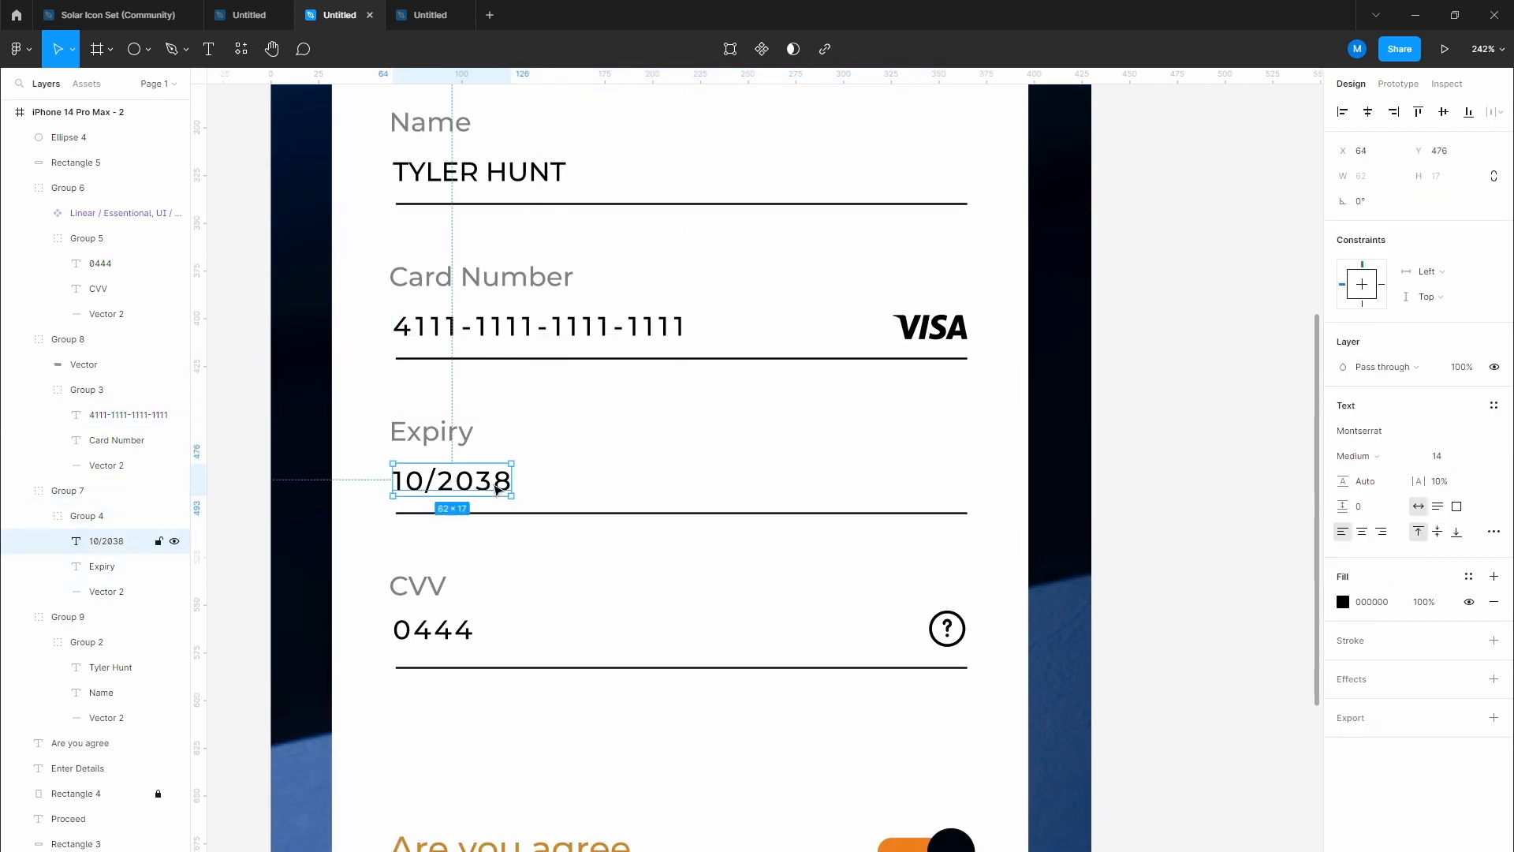
{"action": "left_click", "coordinate": [454, 623]}
{"action": "double_click", "coordinate": [455, 627]}
{"action": "double_click", "coordinate": [454, 631]}
{"action": "key", "text": "Escape"}
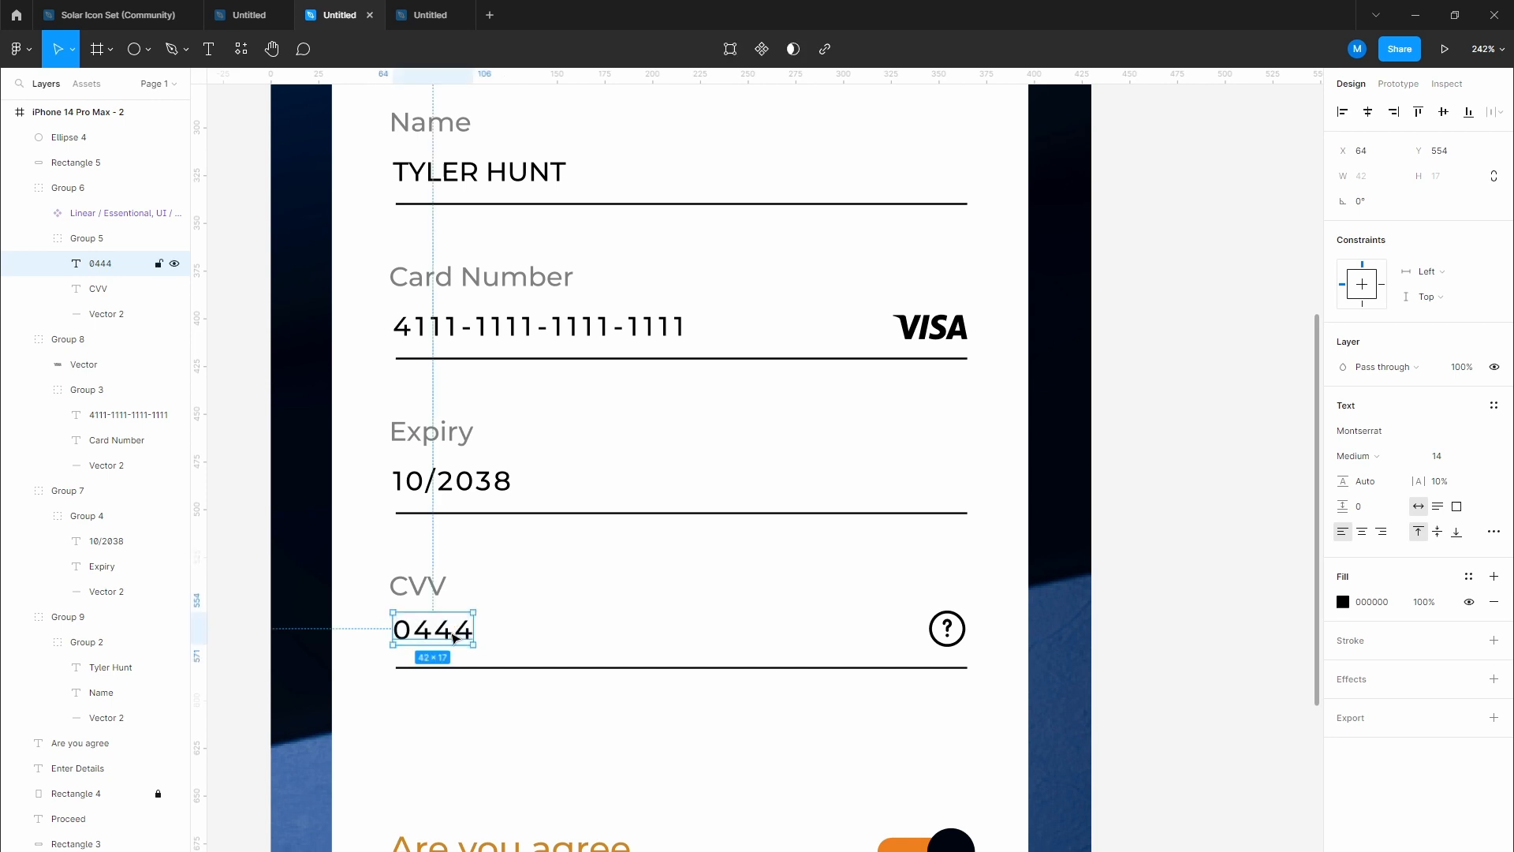
{"action": "left_click_drag", "start_coordinate": [455, 638], "coordinate": [455, 643]}
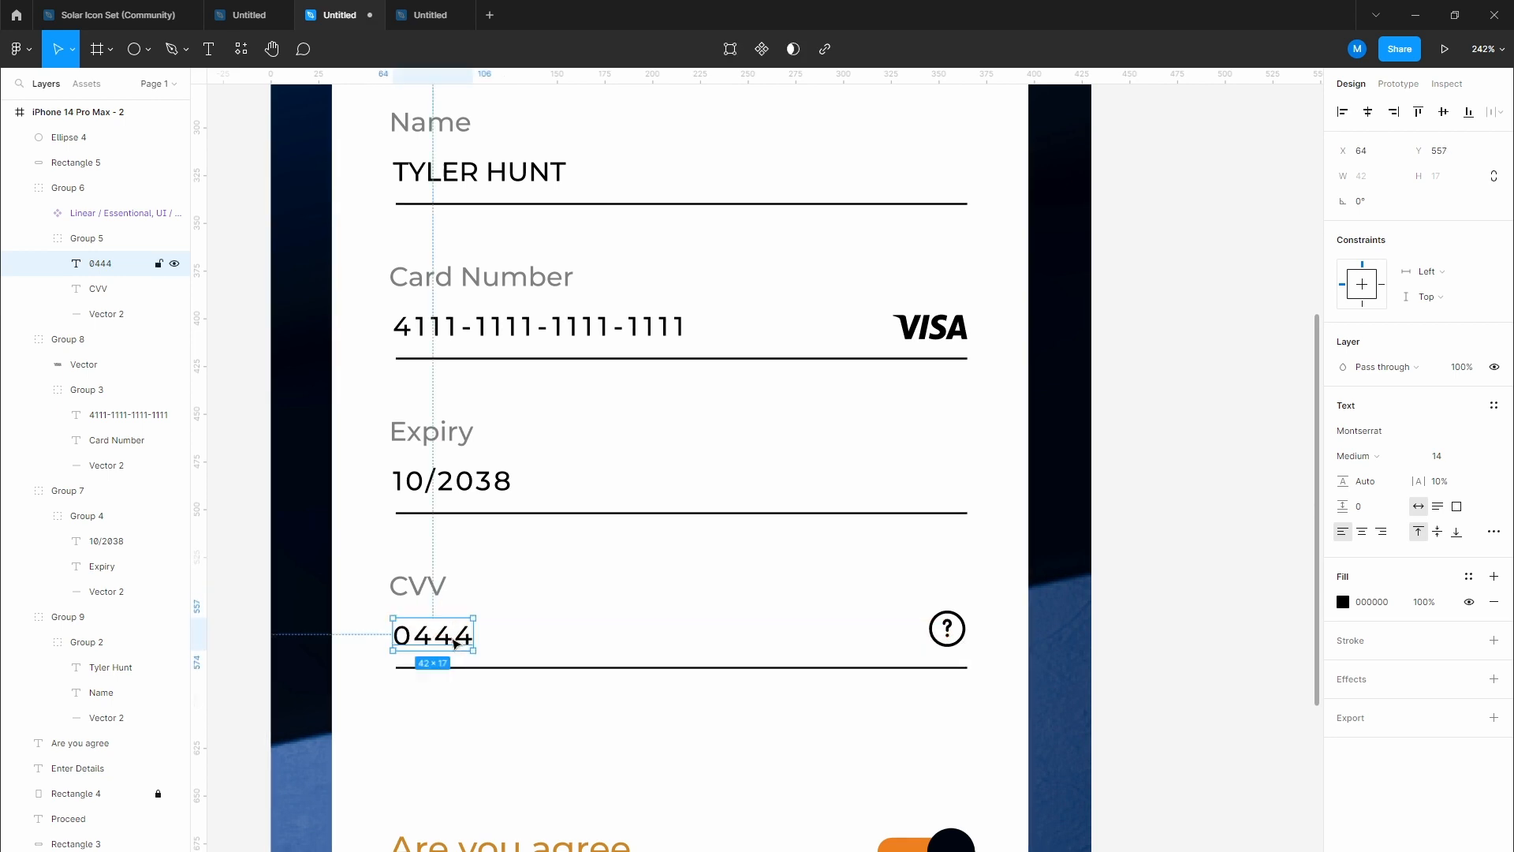
{"action": "left_click", "coordinate": [557, 713]}
{"action": "scroll", "coordinate": [666, 703], "scroll_direction": "down", "scroll_amount": 5}
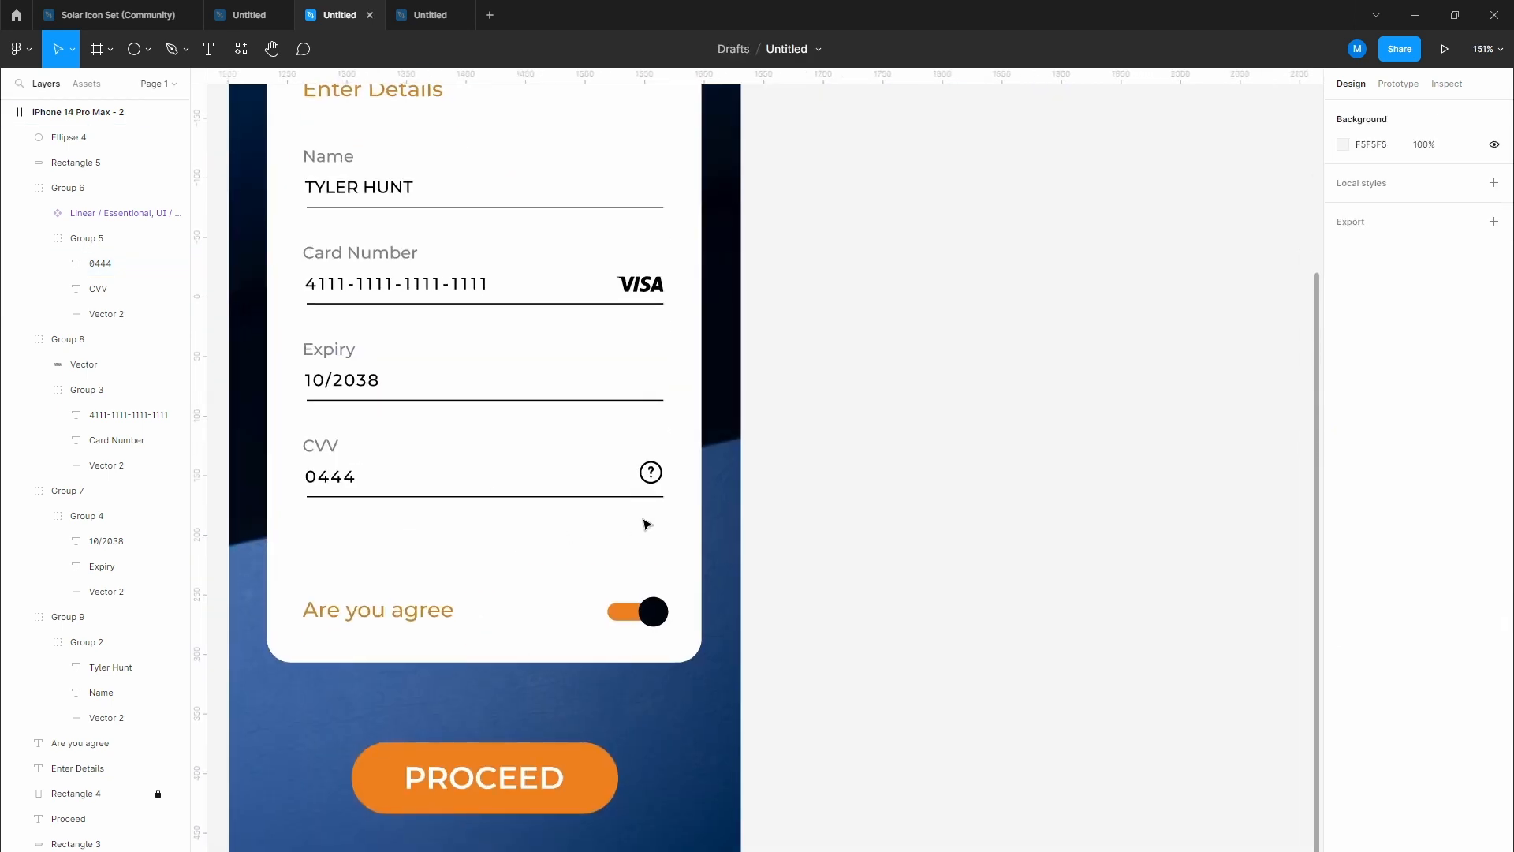
Step: Set the CVV help icon's selection colour opacity to 90%
{"action": "left_click", "coordinate": [651, 473]}
{"action": "double_click", "coordinate": [651, 472]}
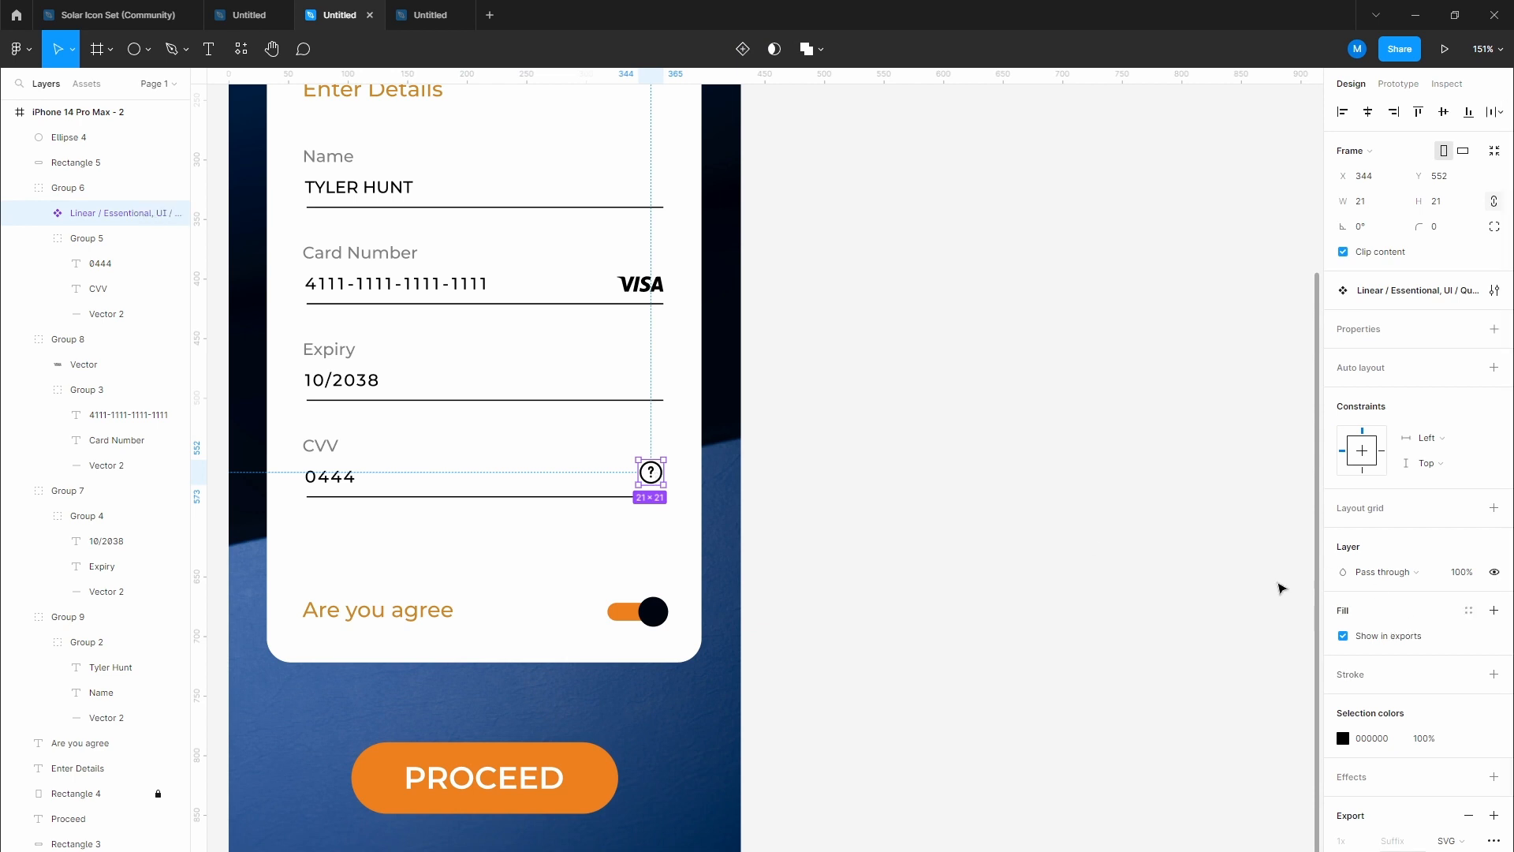
{"action": "left_click", "coordinate": [1422, 738]}
{"action": "type", "text": "90"}
{"action": "key", "text": "Return"}
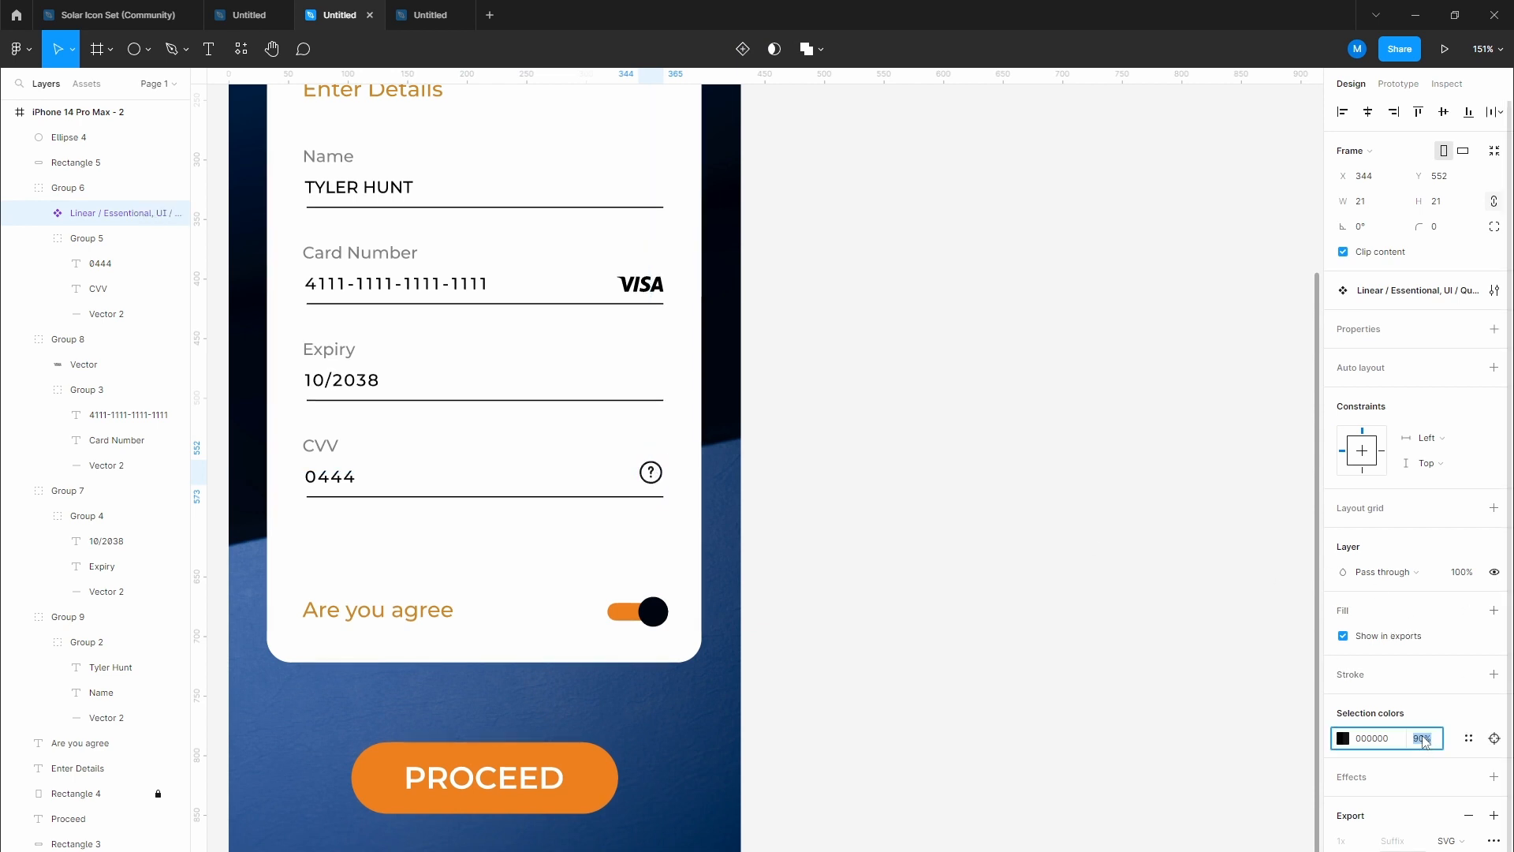
{"action": "left_click", "coordinate": [921, 474]}
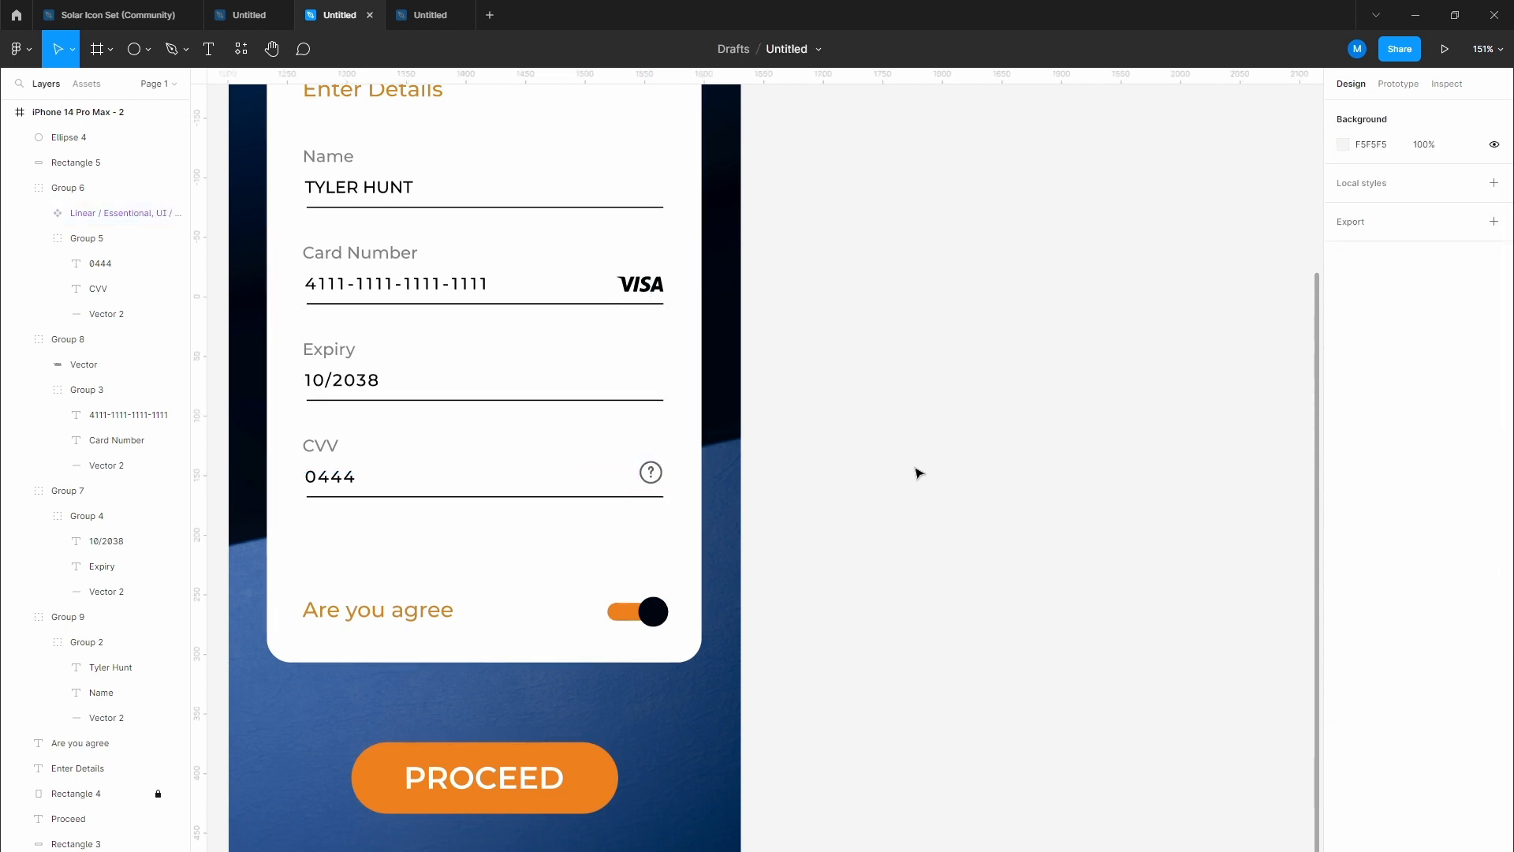
{"action": "scroll", "coordinate": [917, 497], "scroll_direction": "down", "scroll_amount": 1}
{"action": "left_click_drag", "start_coordinate": [917, 497], "coordinate": [929, 485]}
Step: Reduce the Checkout and Add new card PROCEED labels from font size 26 to 22
{"action": "scroll", "coordinate": [930, 486], "scroll_direction": "down", "scroll_amount": 7}
{"action": "scroll", "coordinate": [929, 485], "scroll_direction": "up", "scroll_amount": 3}
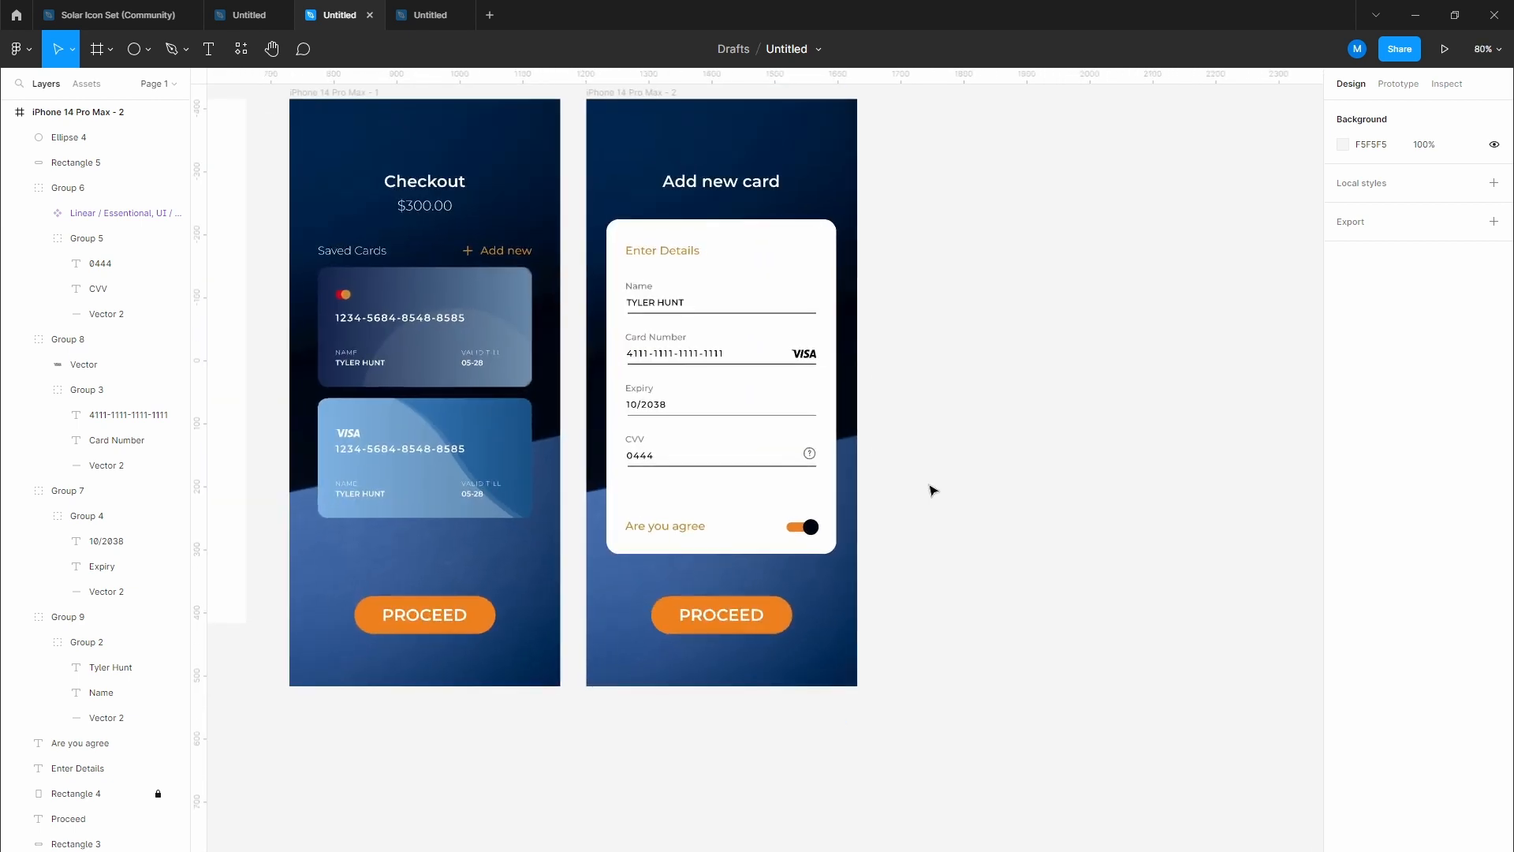
{"action": "scroll", "coordinate": [933, 490], "scroll_direction": "up", "scroll_amount": 2}
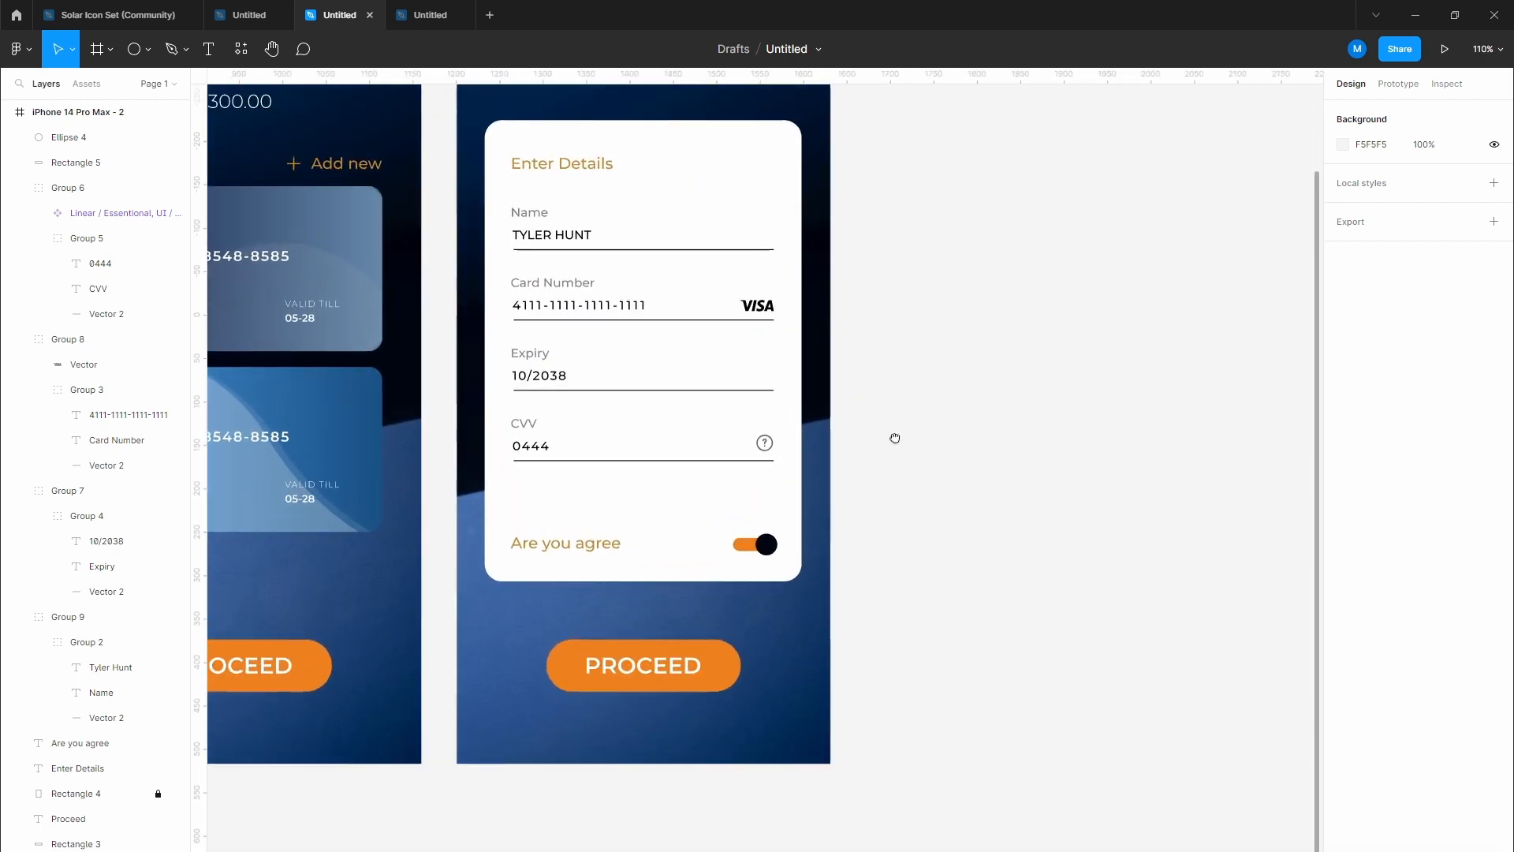
{"action": "left_click_drag", "start_coordinate": [896, 436], "coordinate": [1073, 468]}
{"action": "scroll", "coordinate": [1065, 502], "scroll_direction": "down", "scroll_amount": 2}
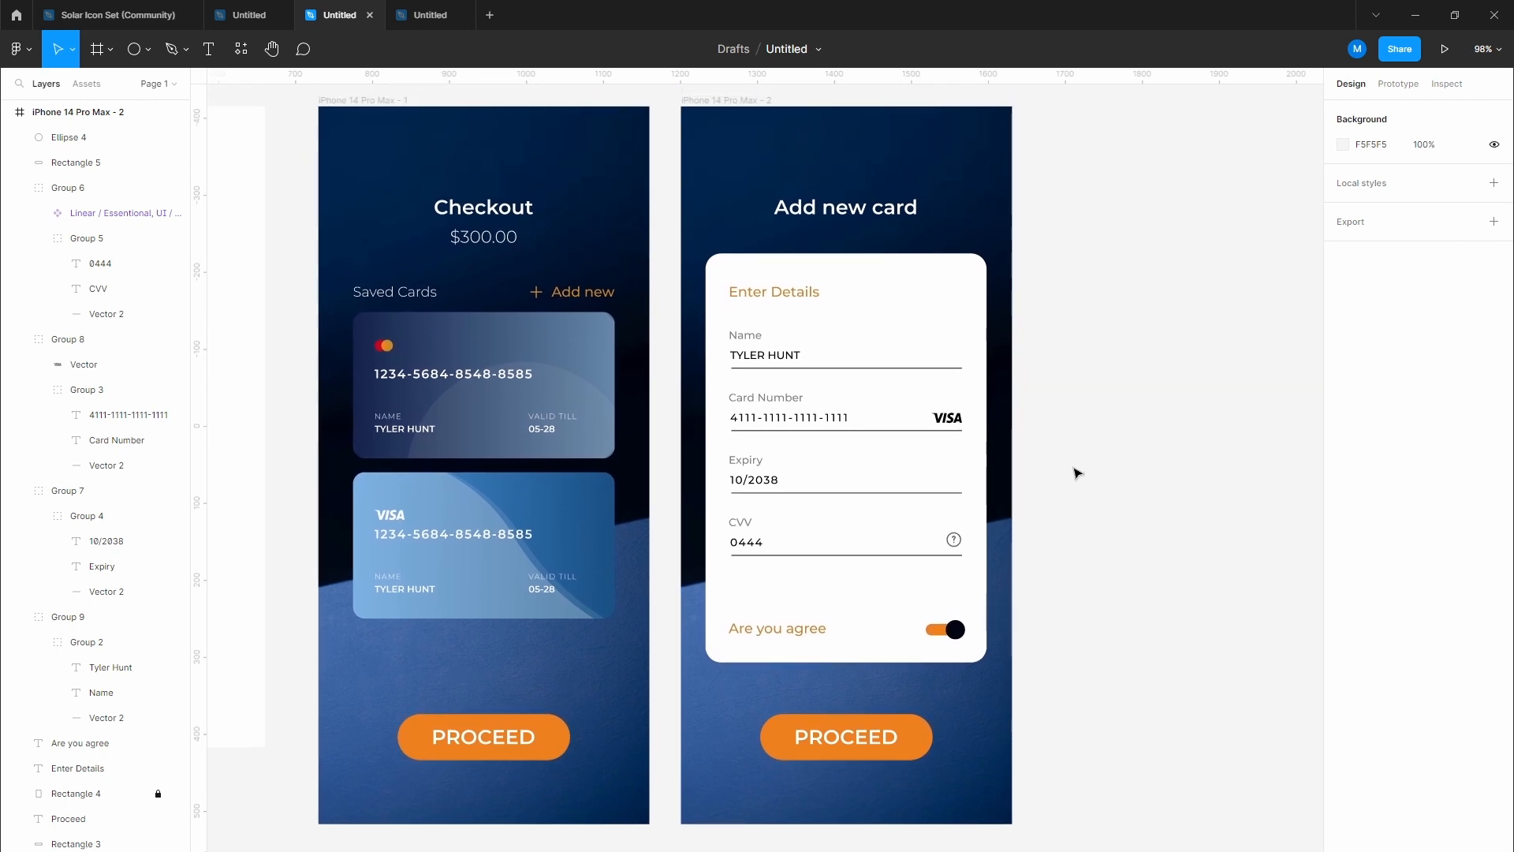
{"action": "left_click", "coordinate": [868, 742]}
{"action": "left_click", "coordinate": [491, 744], "text": "shift"}
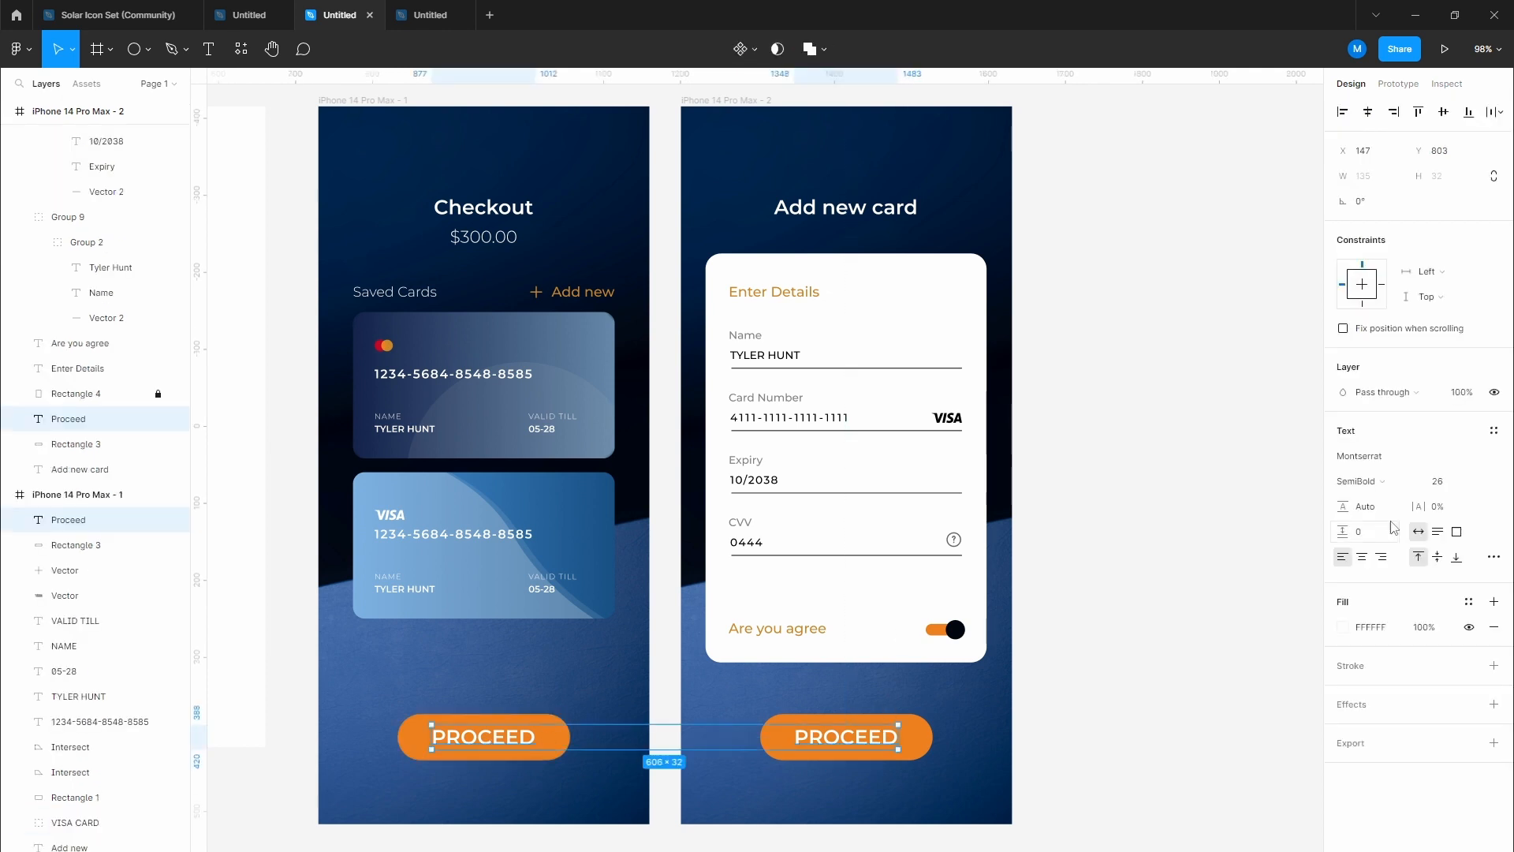
{"action": "left_click", "coordinate": [1441, 482]}
{"action": "type", "text": "22"}
{"action": "key", "text": "Return"}
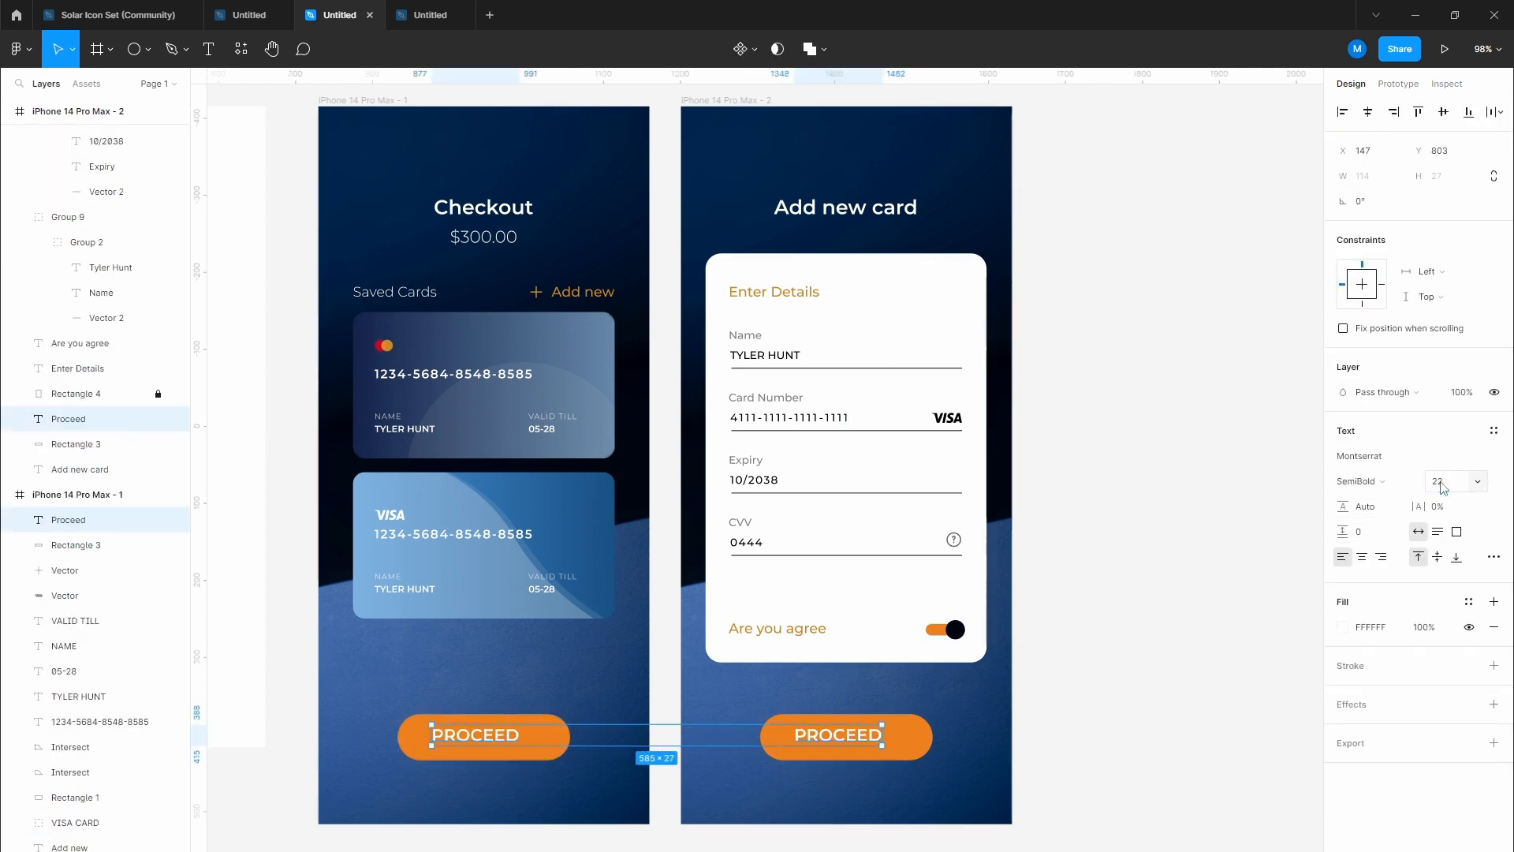
{"action": "left_click", "coordinate": [1242, 635]}
{"action": "scroll", "coordinate": [1025, 615], "scroll_direction": "down", "scroll_amount": 2}
{"action": "scroll", "coordinate": [1025, 616], "scroll_direction": "right", "scroll_amount": 1}
{"action": "scroll", "coordinate": [853, 570], "scroll_direction": "up", "scroll_amount": 5}
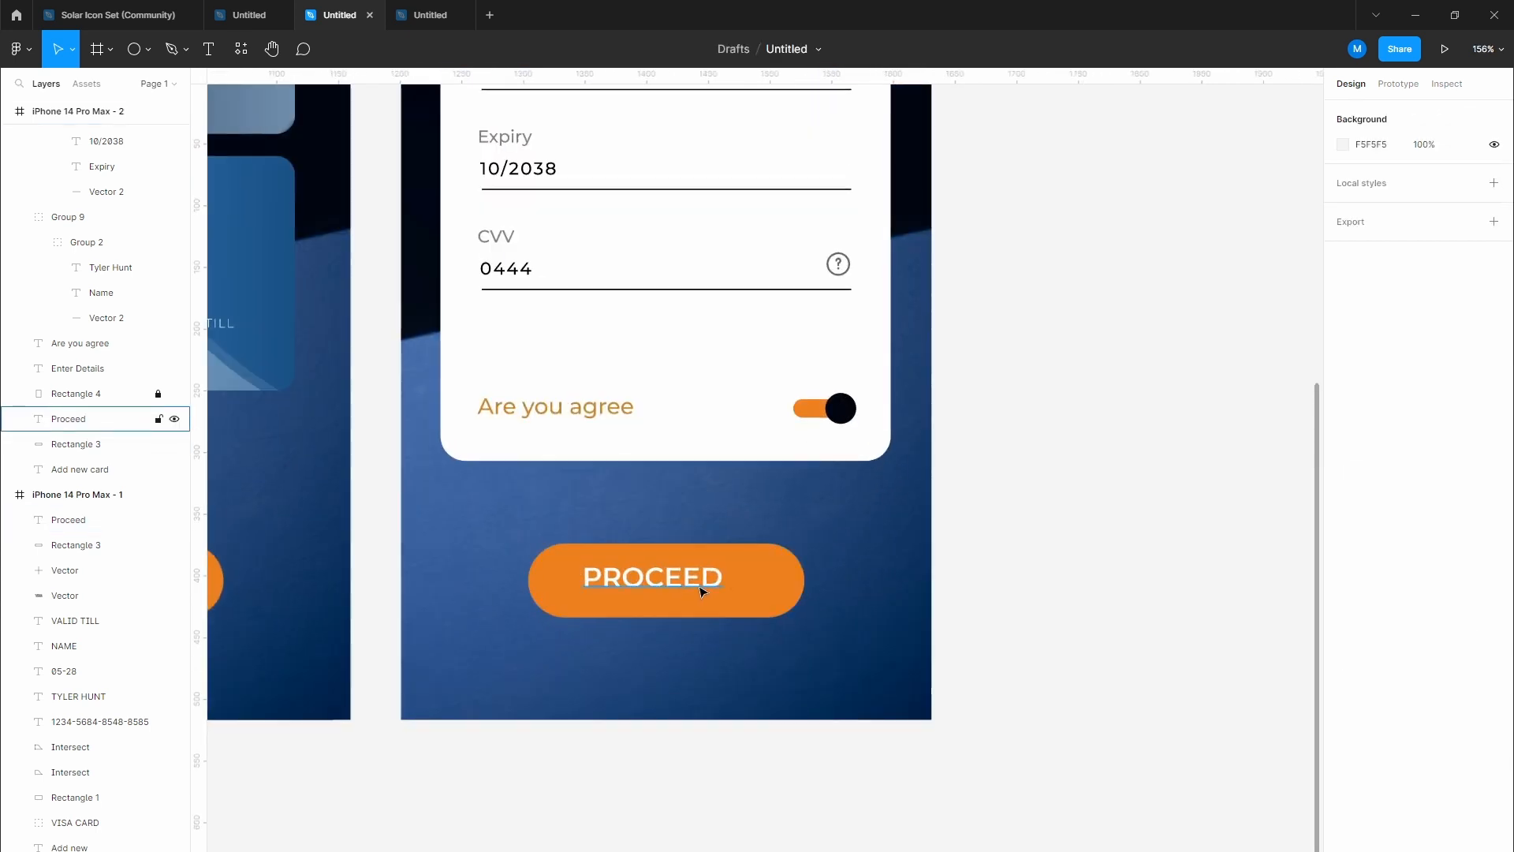
Step: Drag each PROCEED label until centred on its orange button, on both the Add new card and Checkout screens
{"action": "left_click", "coordinate": [692, 580]}
{"action": "left_click_drag", "start_coordinate": [692, 579], "coordinate": [703, 588]}
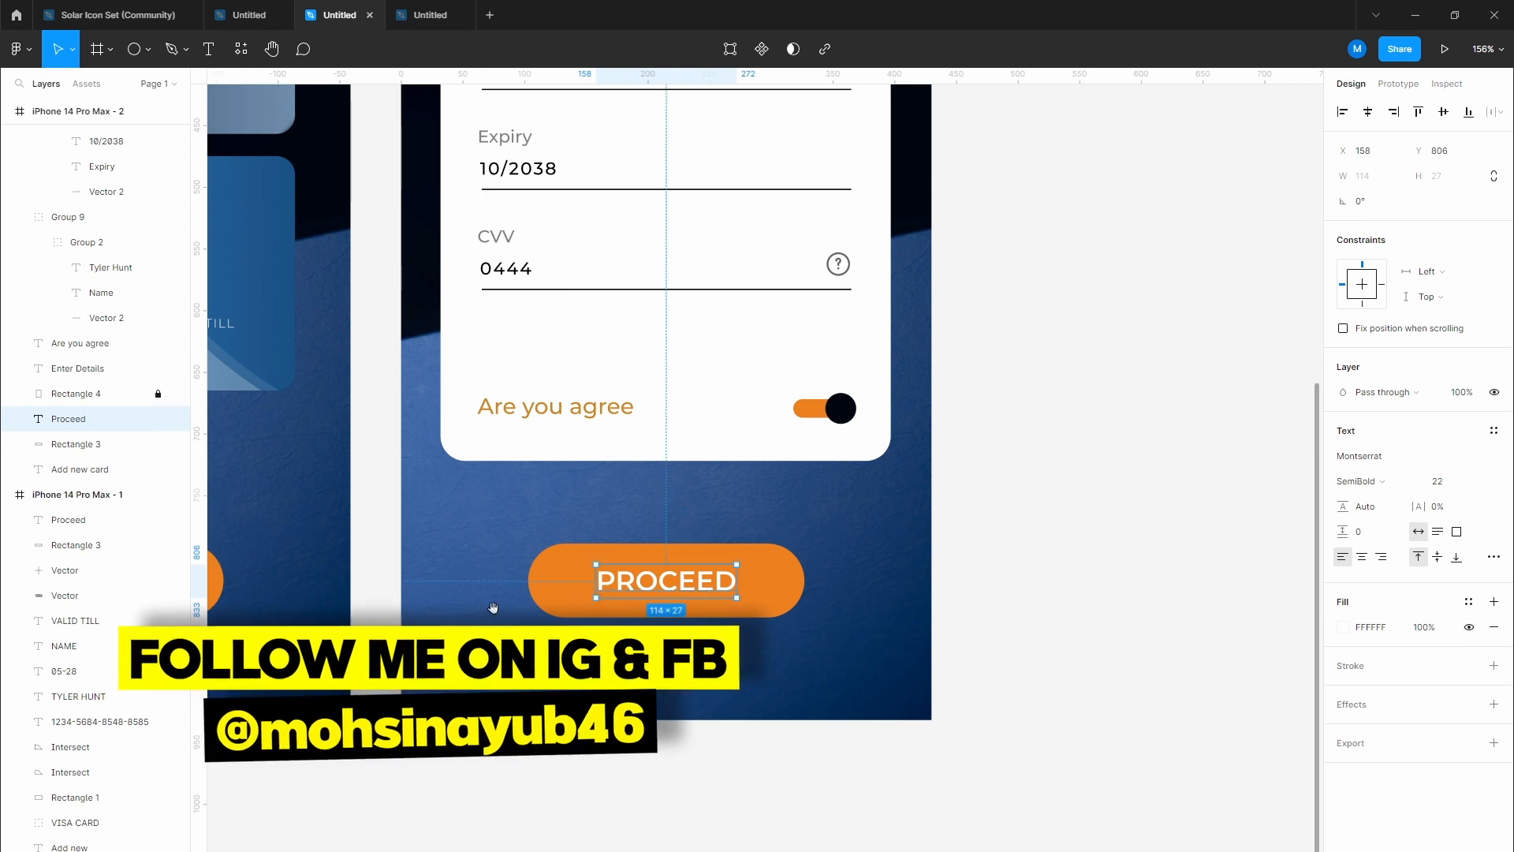
{"action": "left_click_drag", "start_coordinate": [412, 601], "coordinate": [950, 530]}
{"action": "left_click", "coordinate": [639, 515]}
{"action": "left_click_drag", "start_coordinate": [639, 515], "coordinate": [650, 513]}
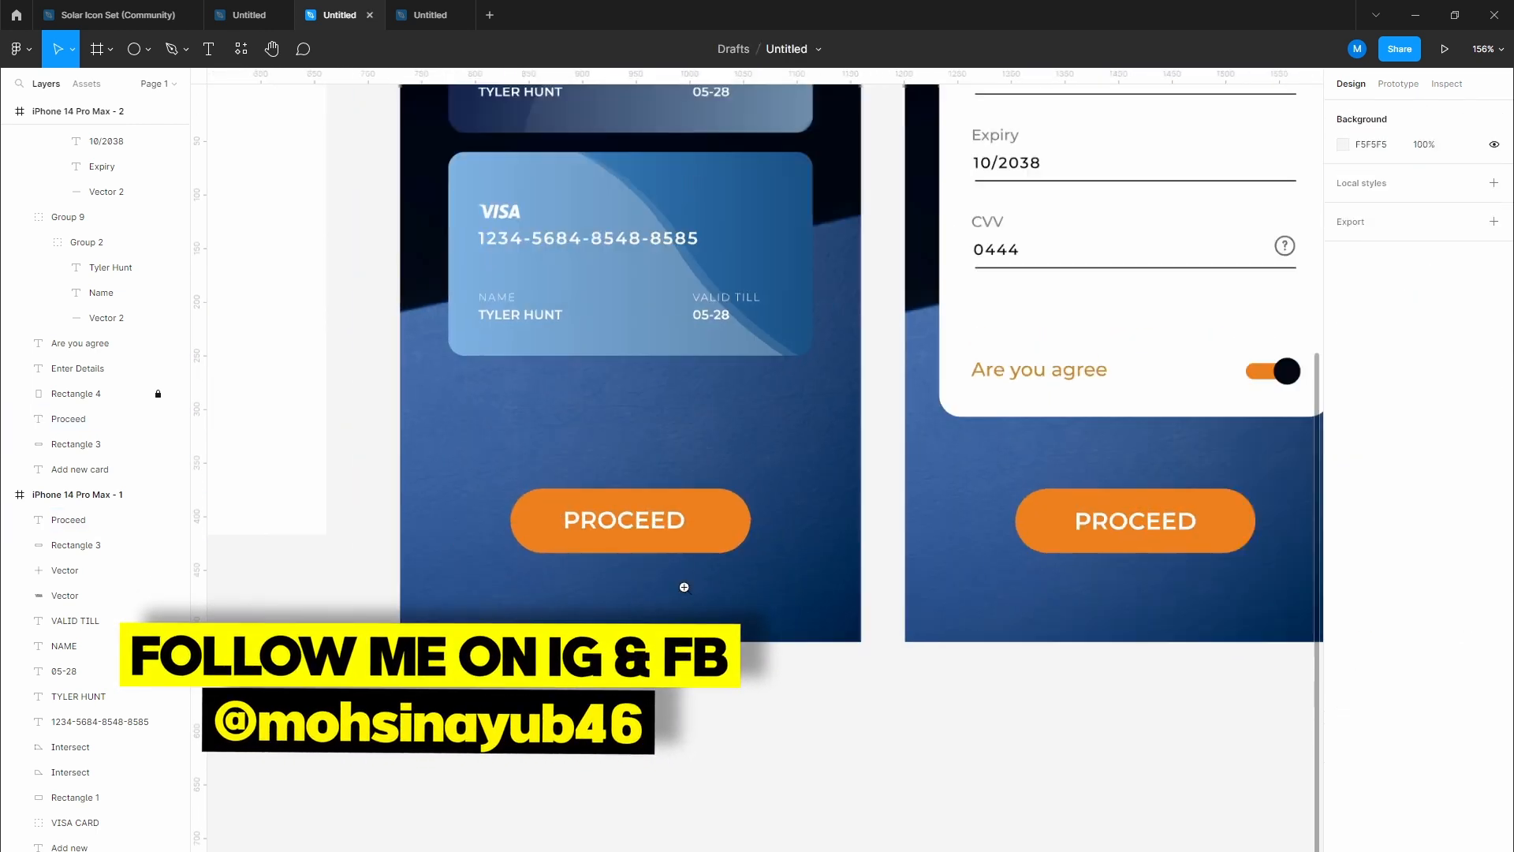
{"action": "scroll", "coordinate": [684, 587], "scroll_direction": "down", "scroll_amount": 7}
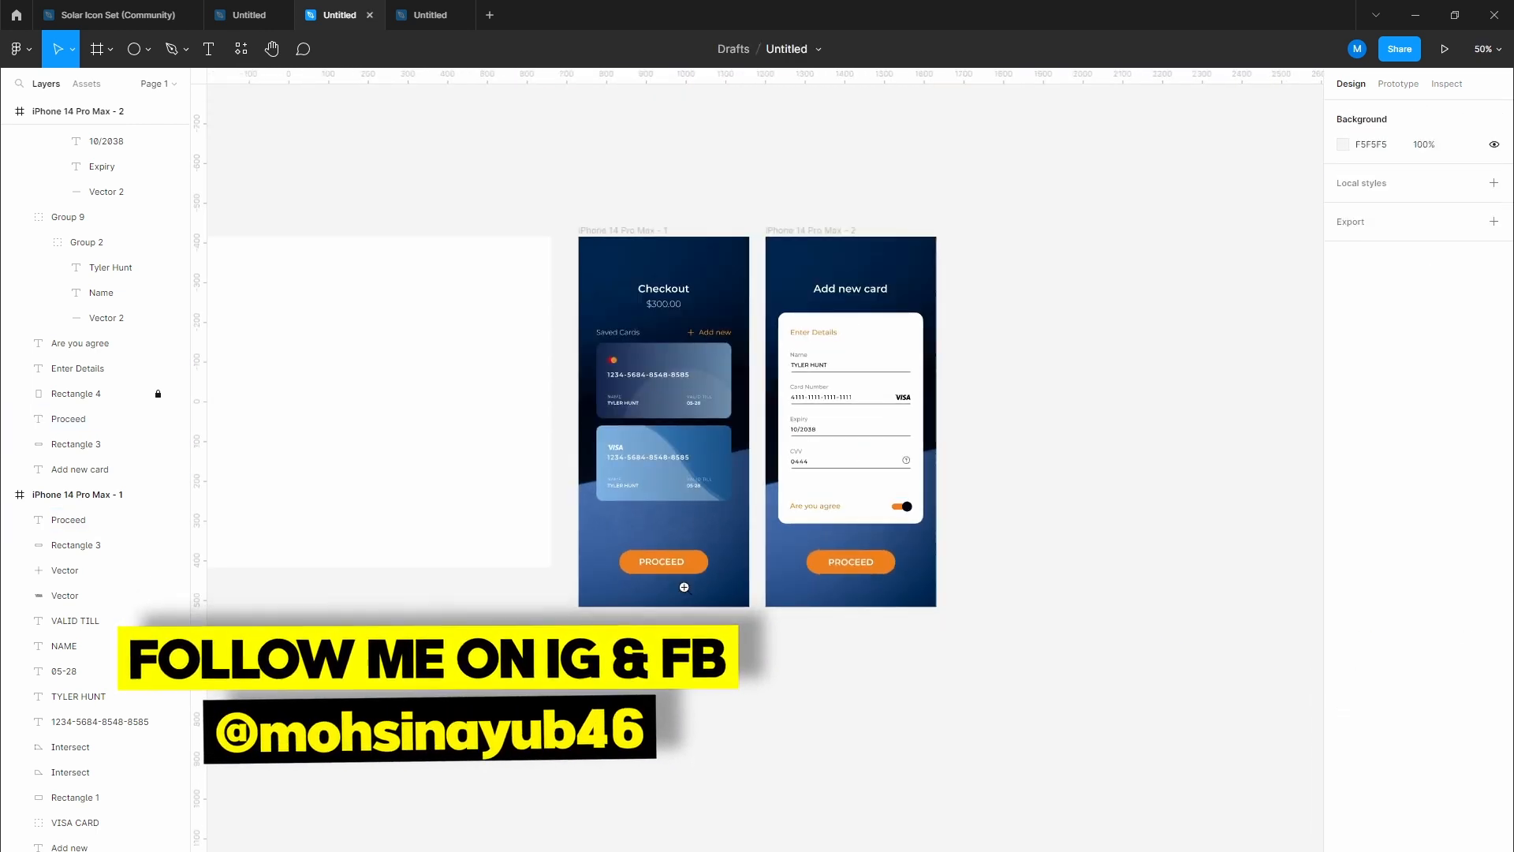
{"action": "scroll", "coordinate": [685, 589], "scroll_direction": "up", "scroll_amount": 5}
{"action": "scroll", "coordinate": [686, 592], "scroll_direction": "down", "scroll_amount": 2}
{"action": "left_click_drag", "start_coordinate": [680, 601], "coordinate": [547, 720]}
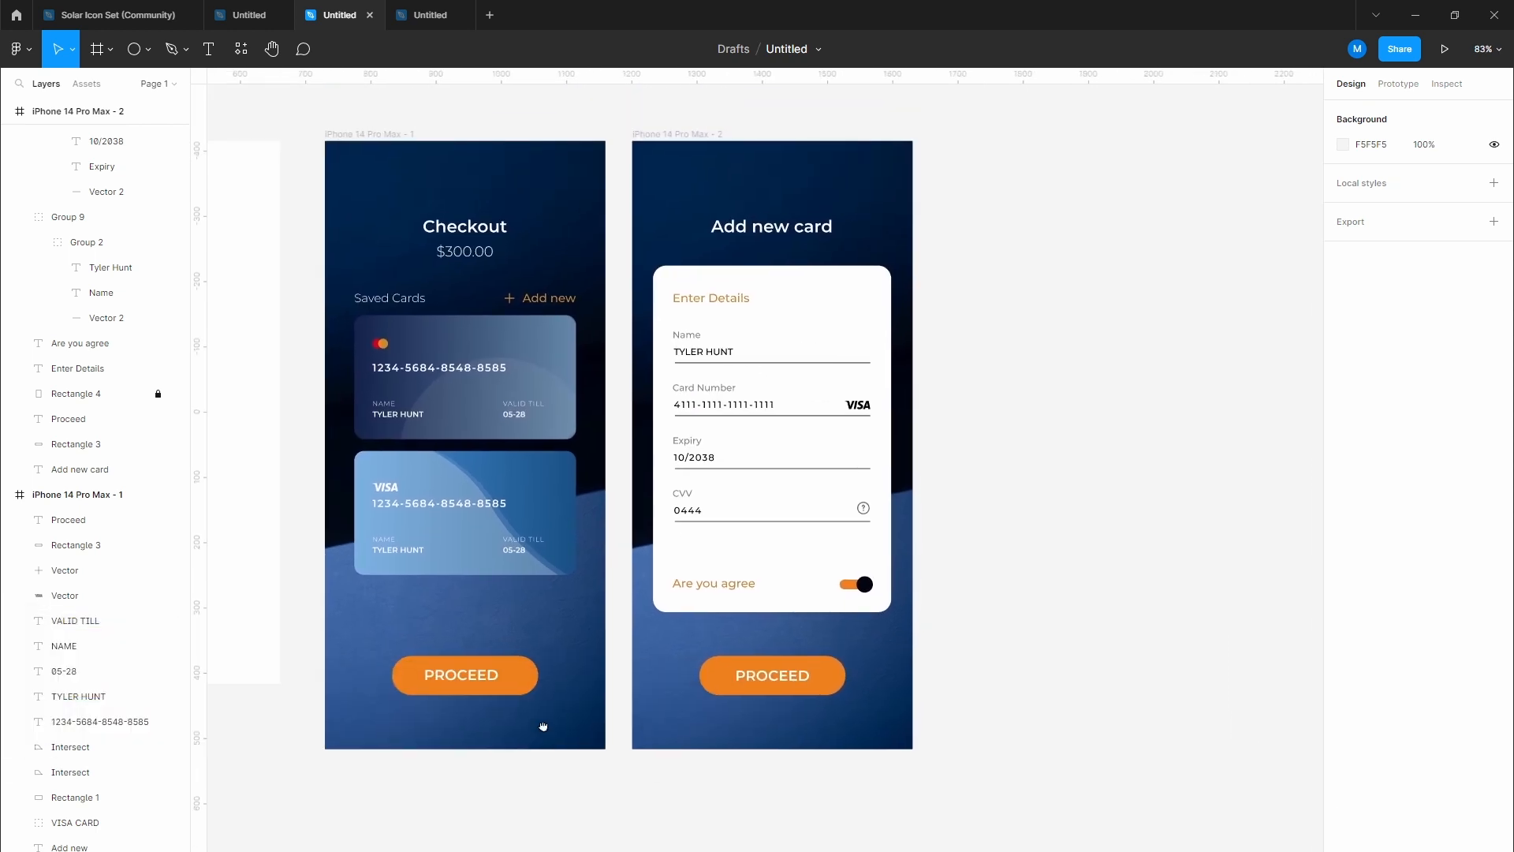